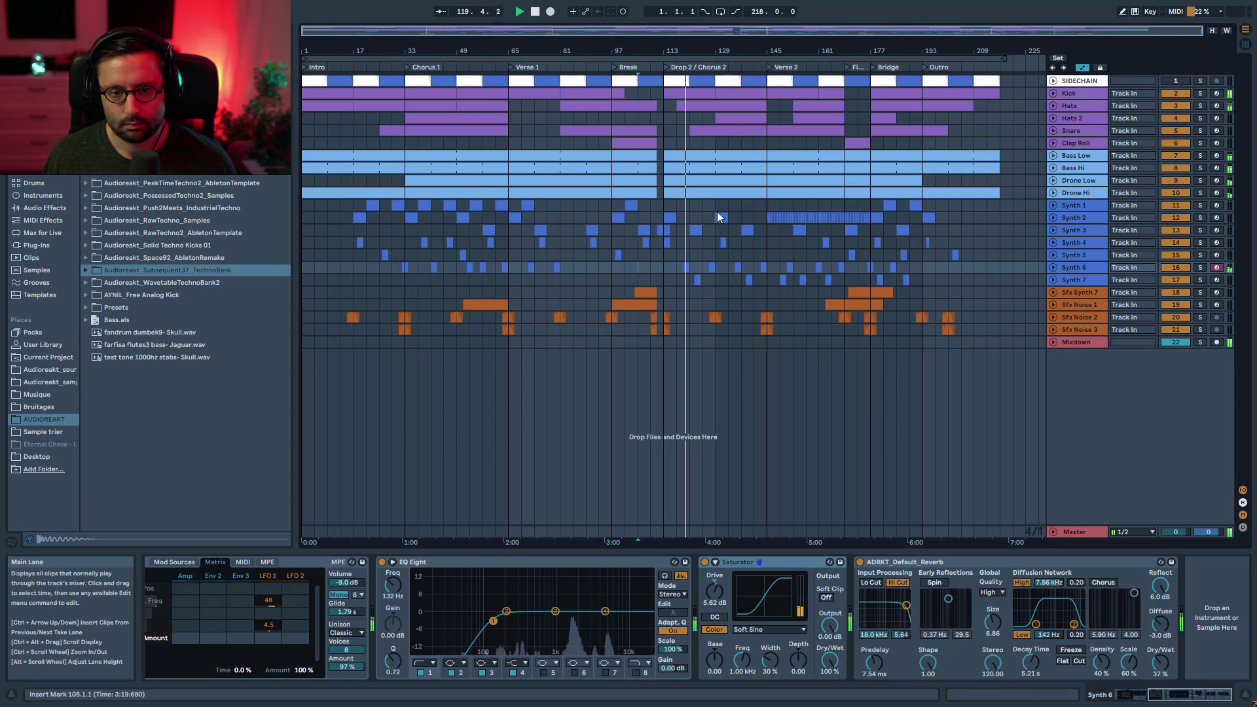
Step: Play the arrangement from about bar 145 and examine the sections around Verse 2
click(766, 204)
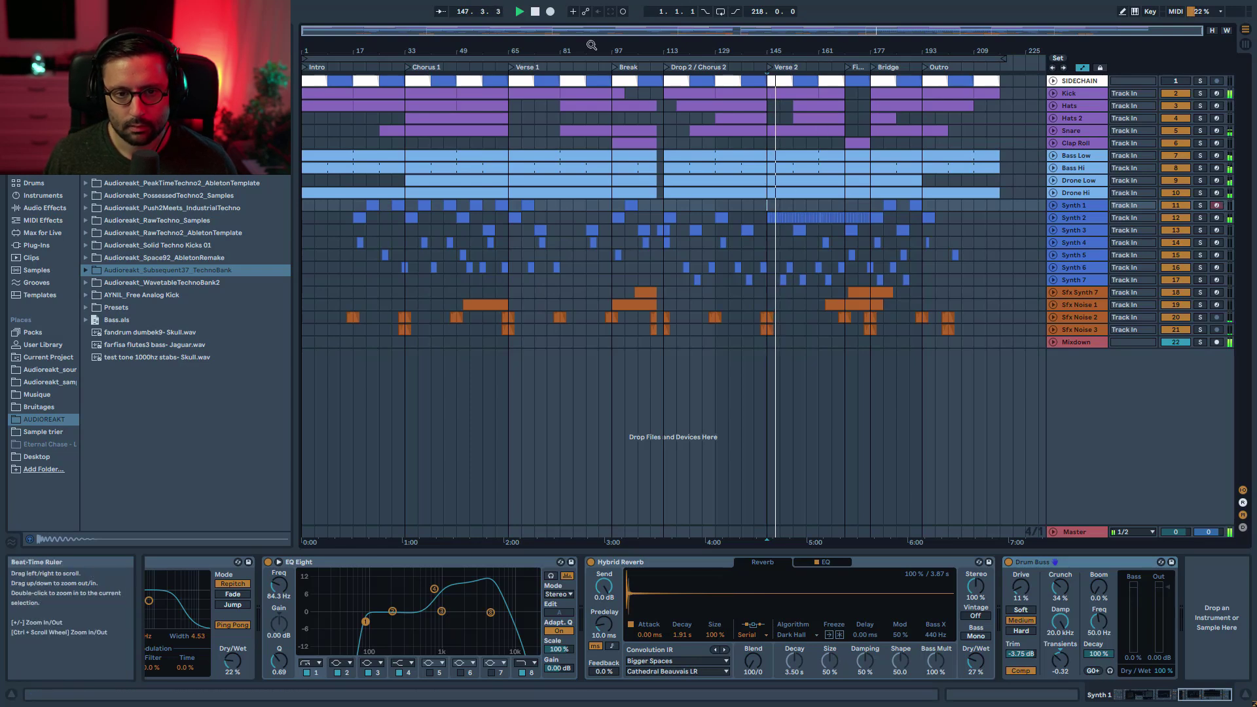
drag(603, 31, 536, 46)
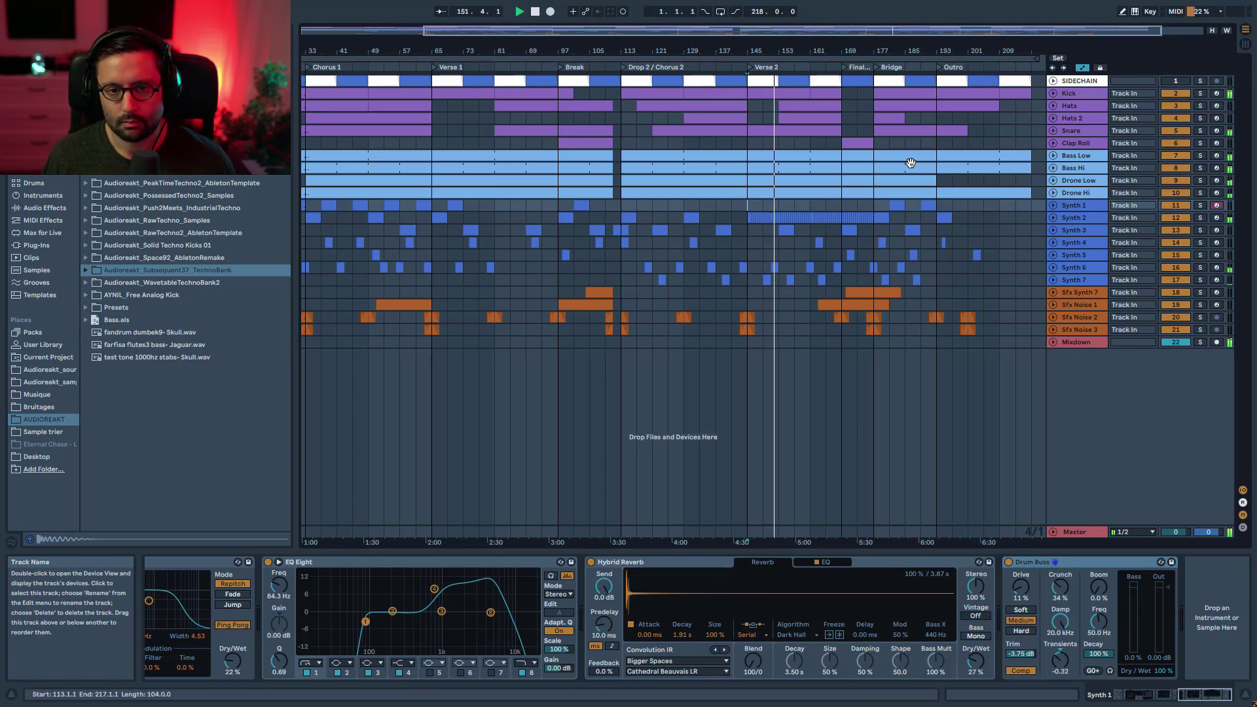
drag(679, 30, 586, 17)
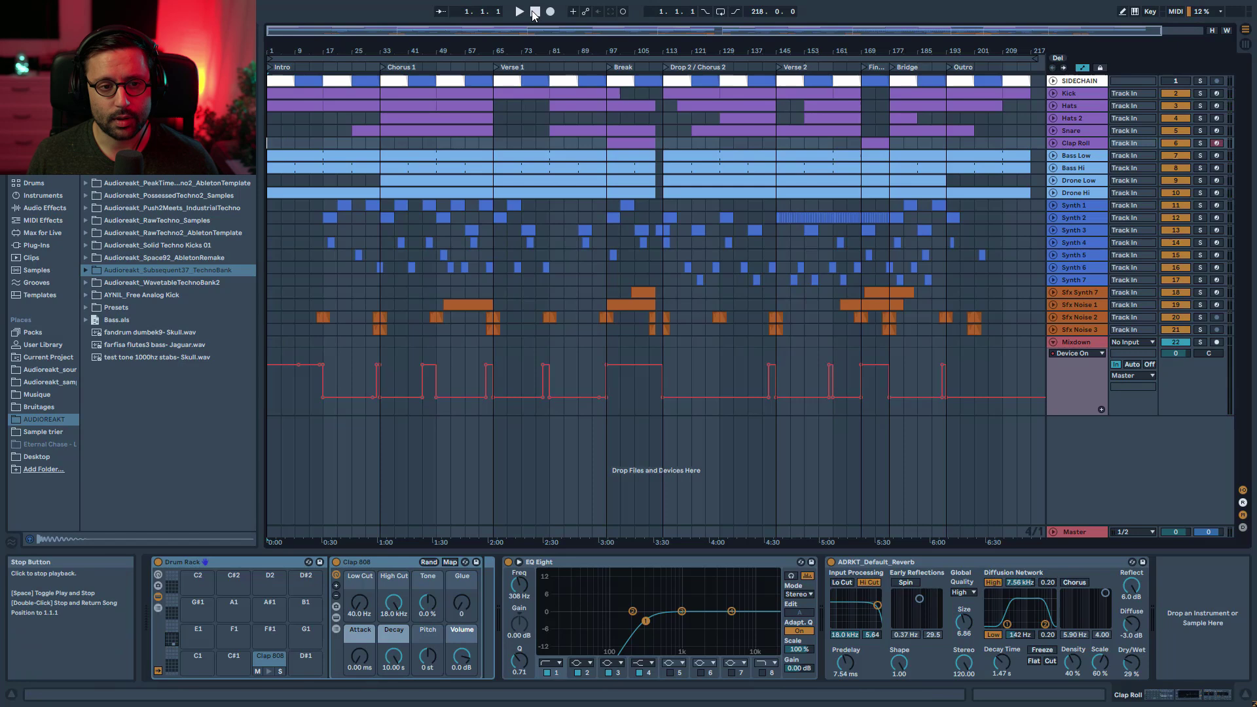
Step: Audition the intro from bar 1, checking Hats and Bass Low, and display the Mixdown track's effects
click(1201, 104)
click(1200, 156)
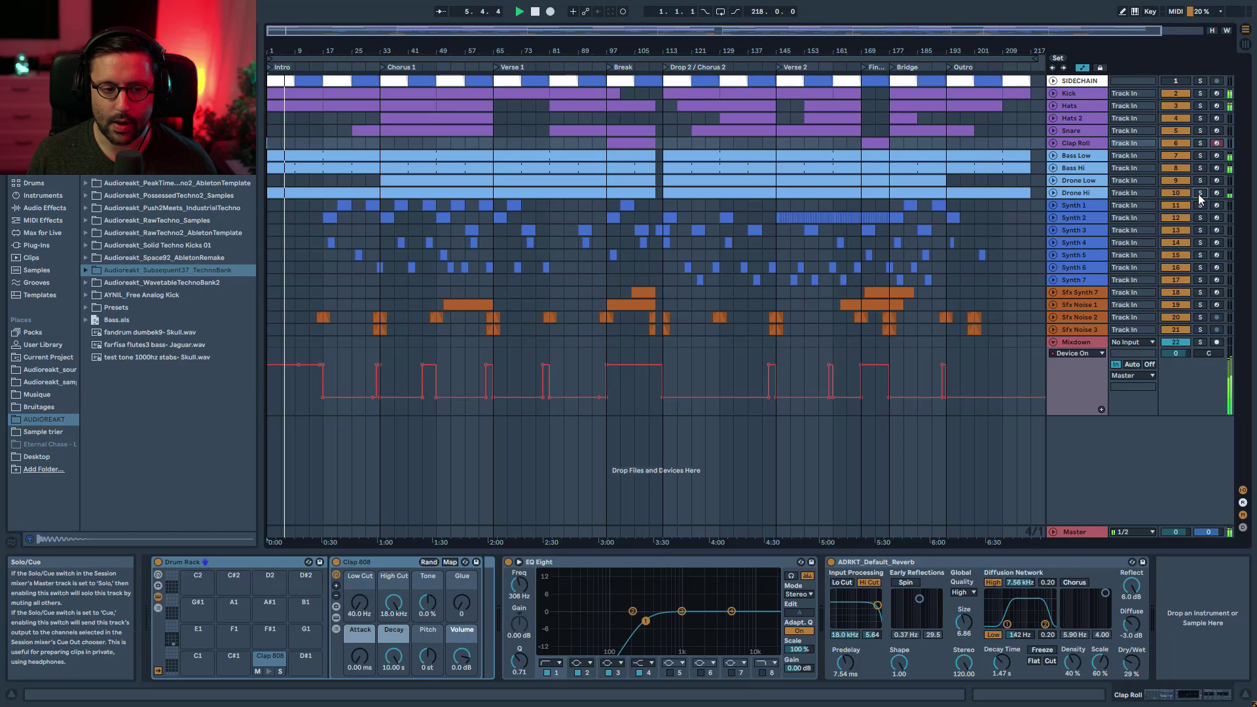
click(1072, 347)
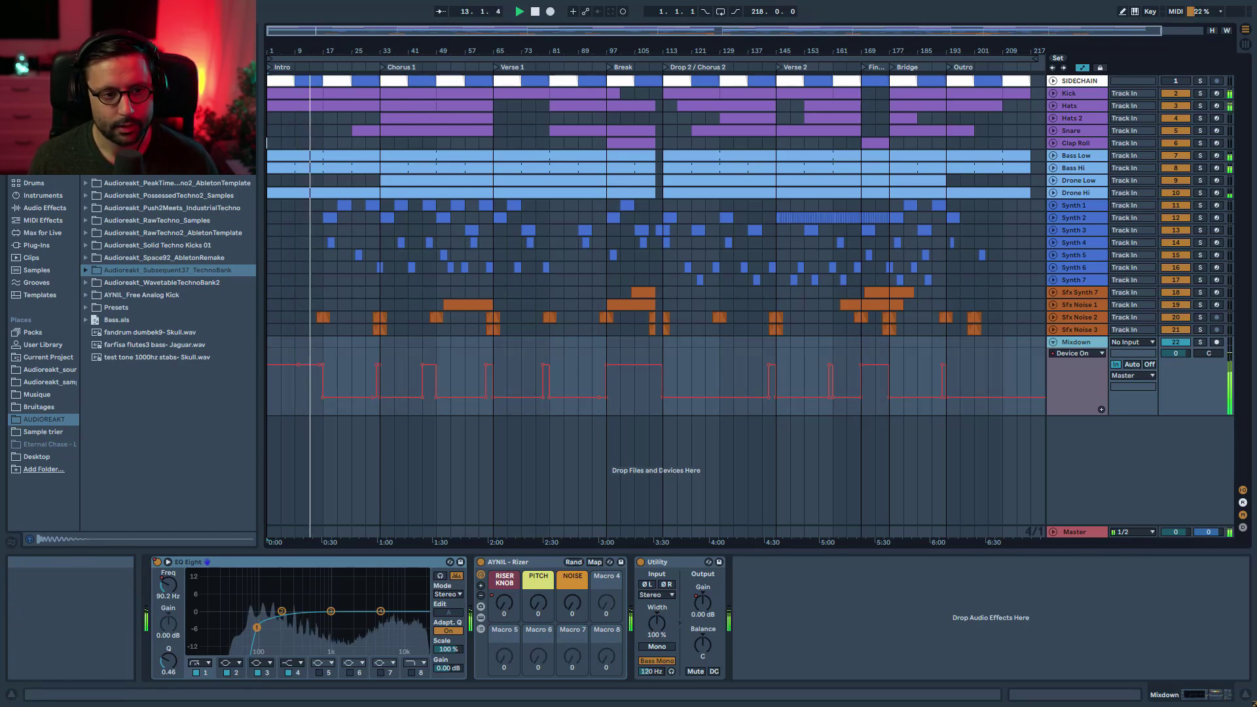
drag(329, 31, 332, 82)
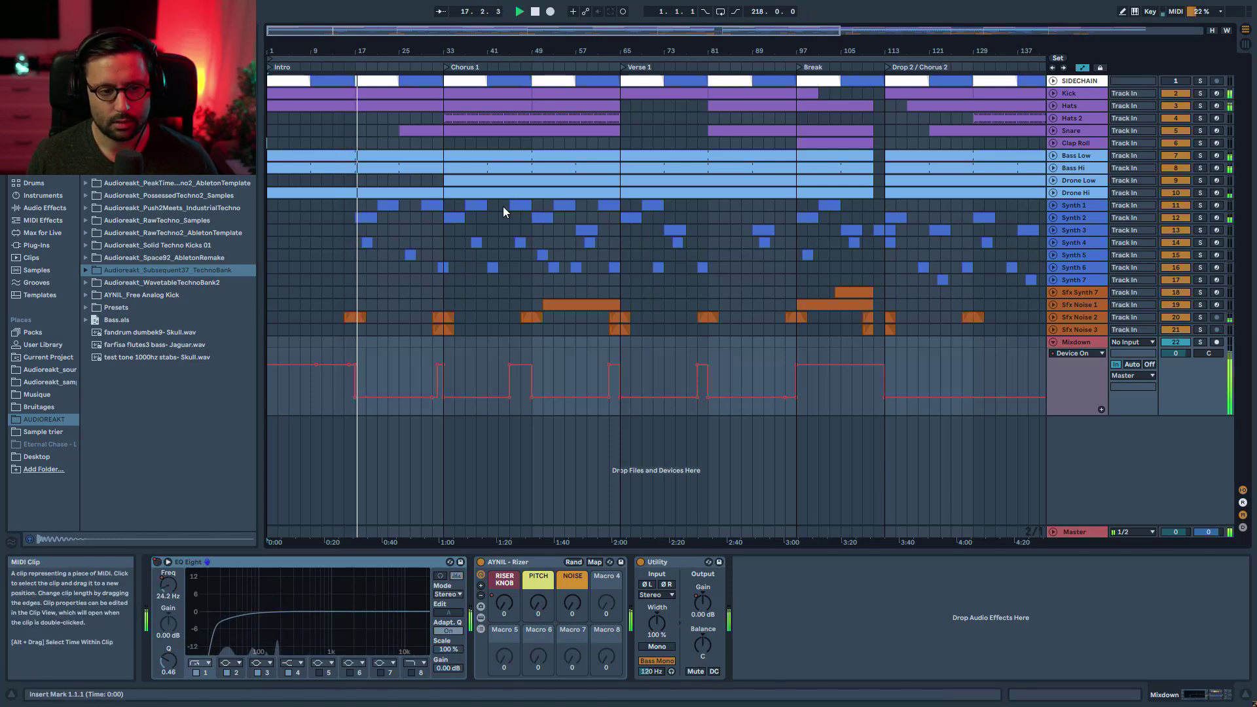
Step: Audition Synth 2 during the build-up to Chorus 1 and place the insert marker at bar 21 on the Mixdown track
click(1200, 219)
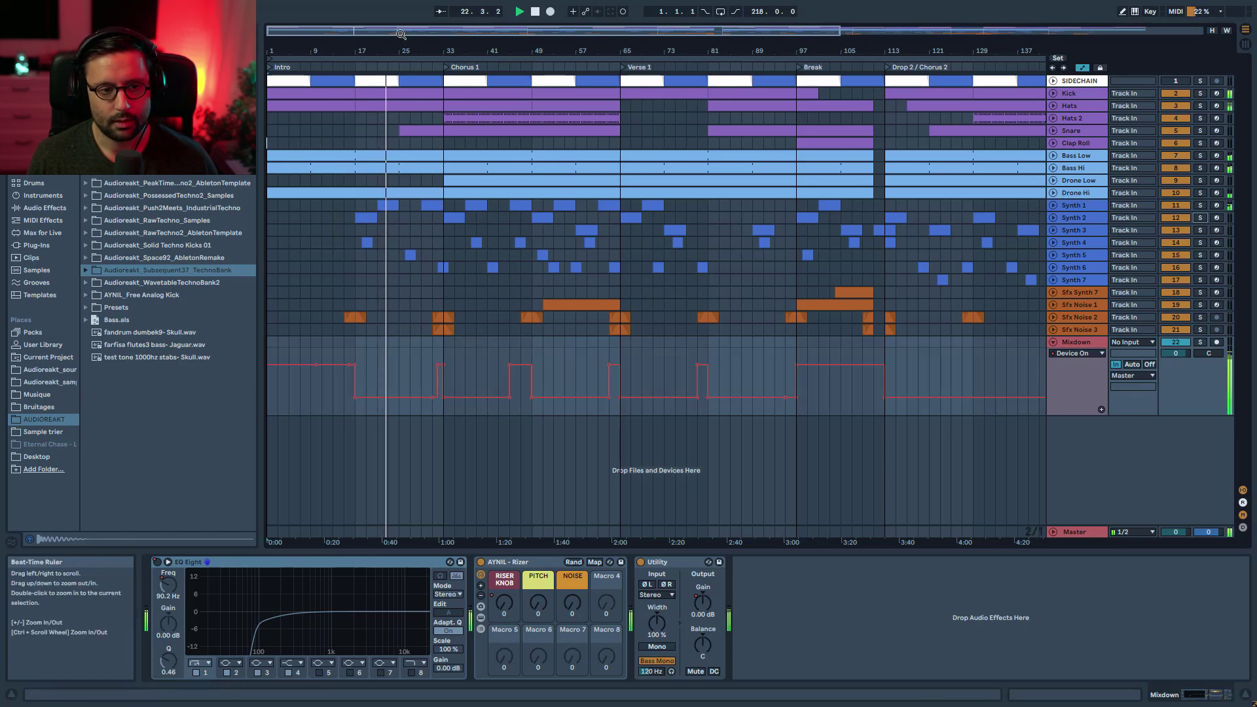
ctrl+scroll(372, 218, up, 3)
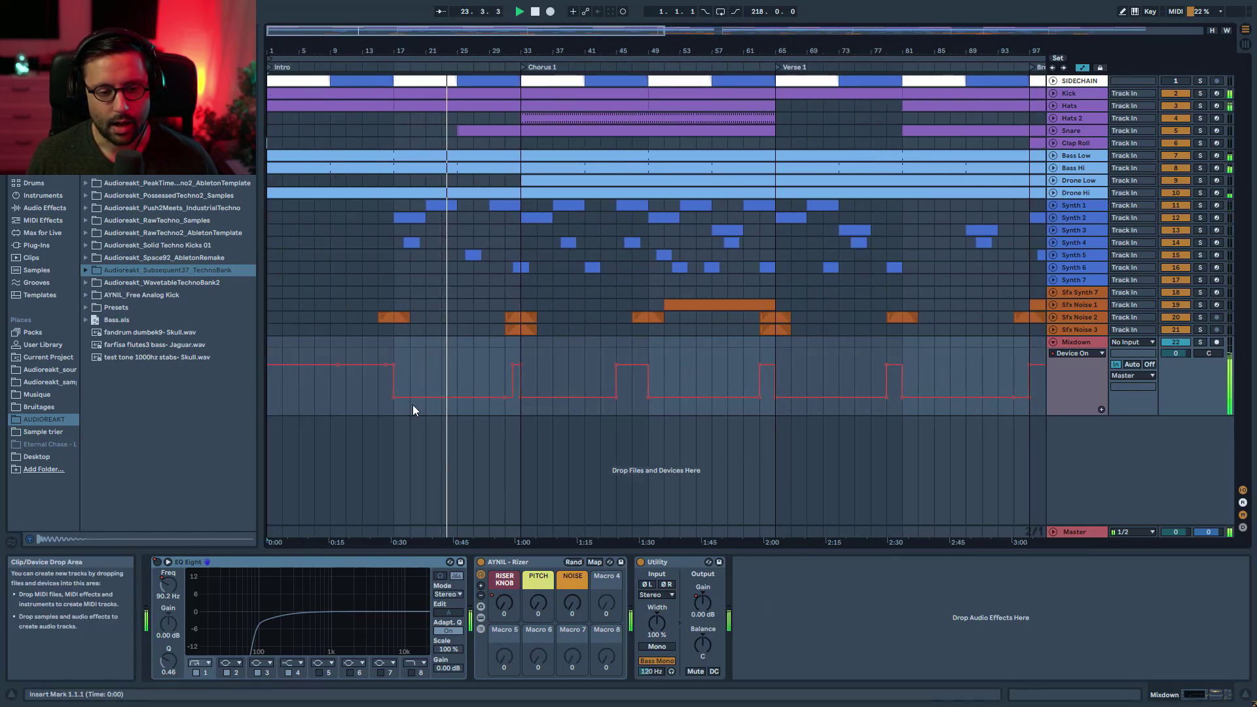
click(424, 373)
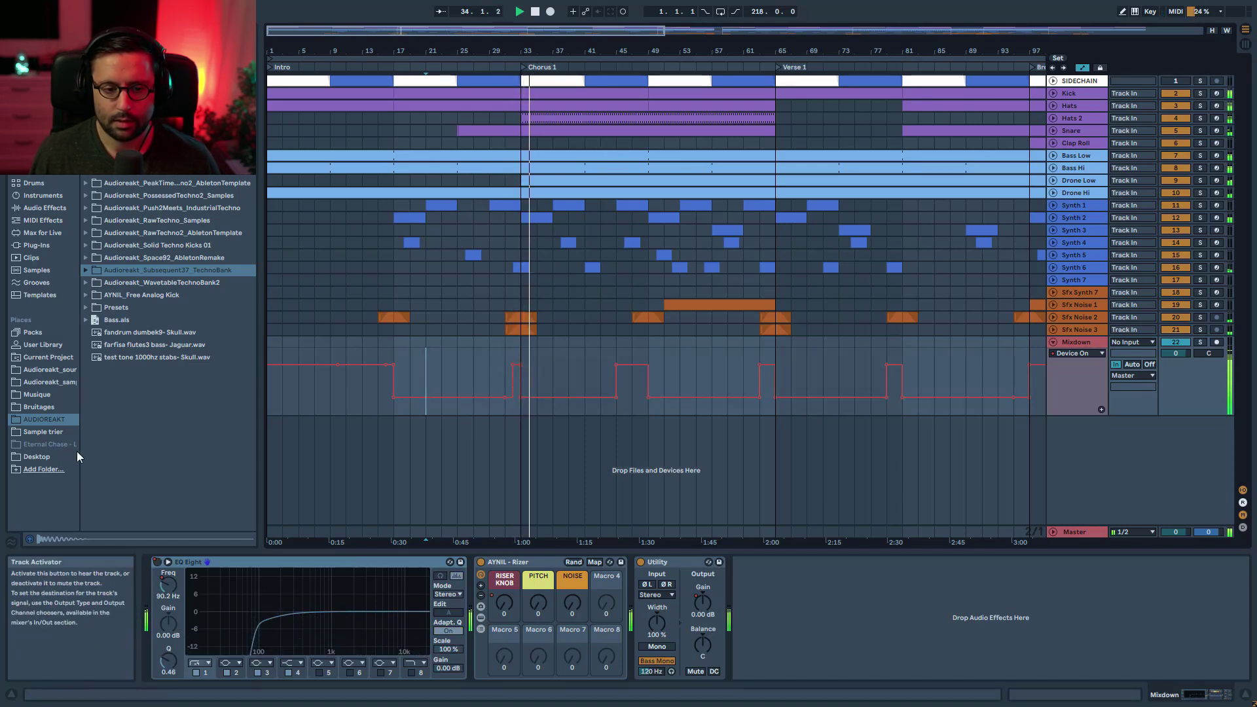
Step: Stop playback at bar 33 and inspect the Hats 2, Drone Low and Synth 2 clips that start Chorus 1
click(527, 344)
key(space)
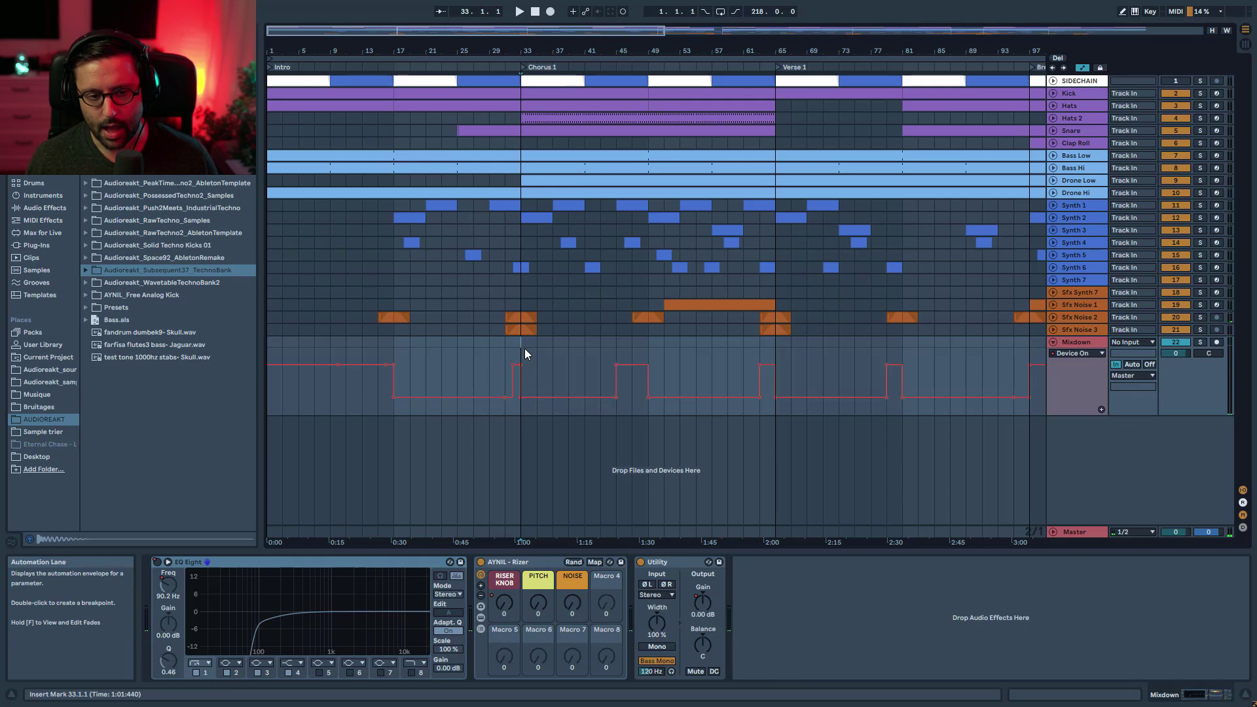
drag(570, 30, 501, 82)
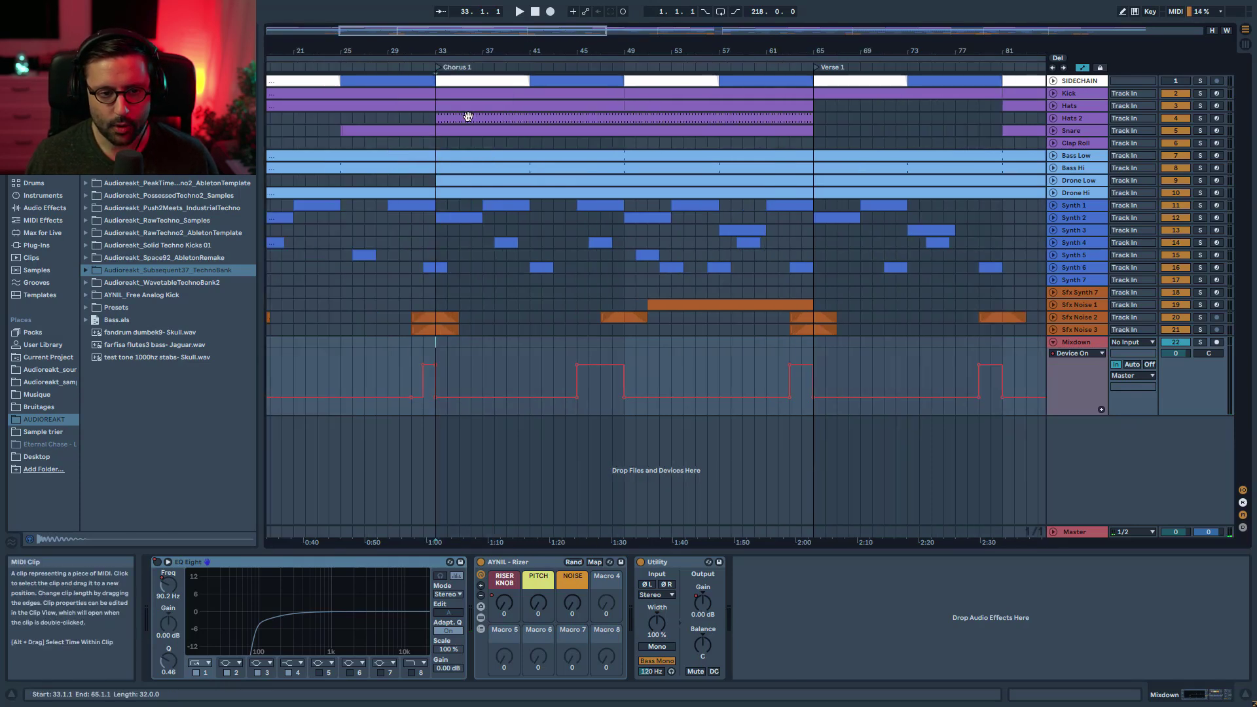
click(467, 116)
key(ctrl+d)
click(468, 182)
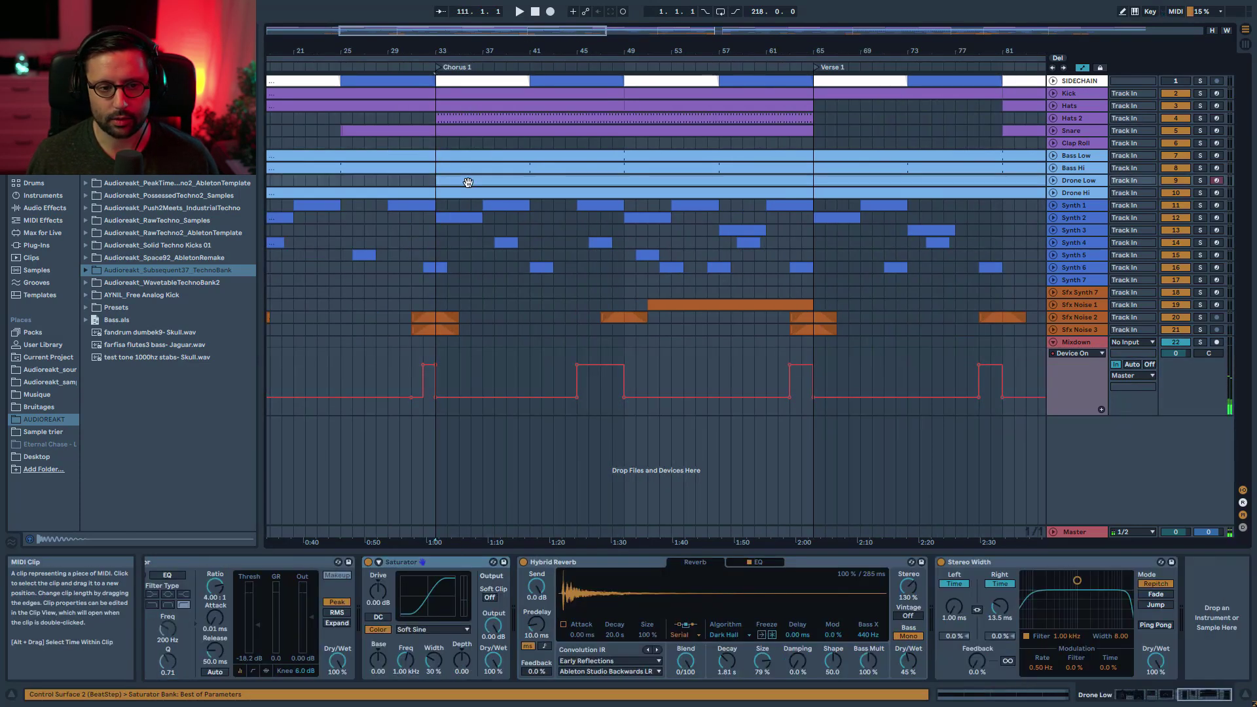
click(451, 216)
Step: Unfold the Bass Hi track's frequency automation and audition the soloed track from about bar 24 and from bar 33
click(1053, 168)
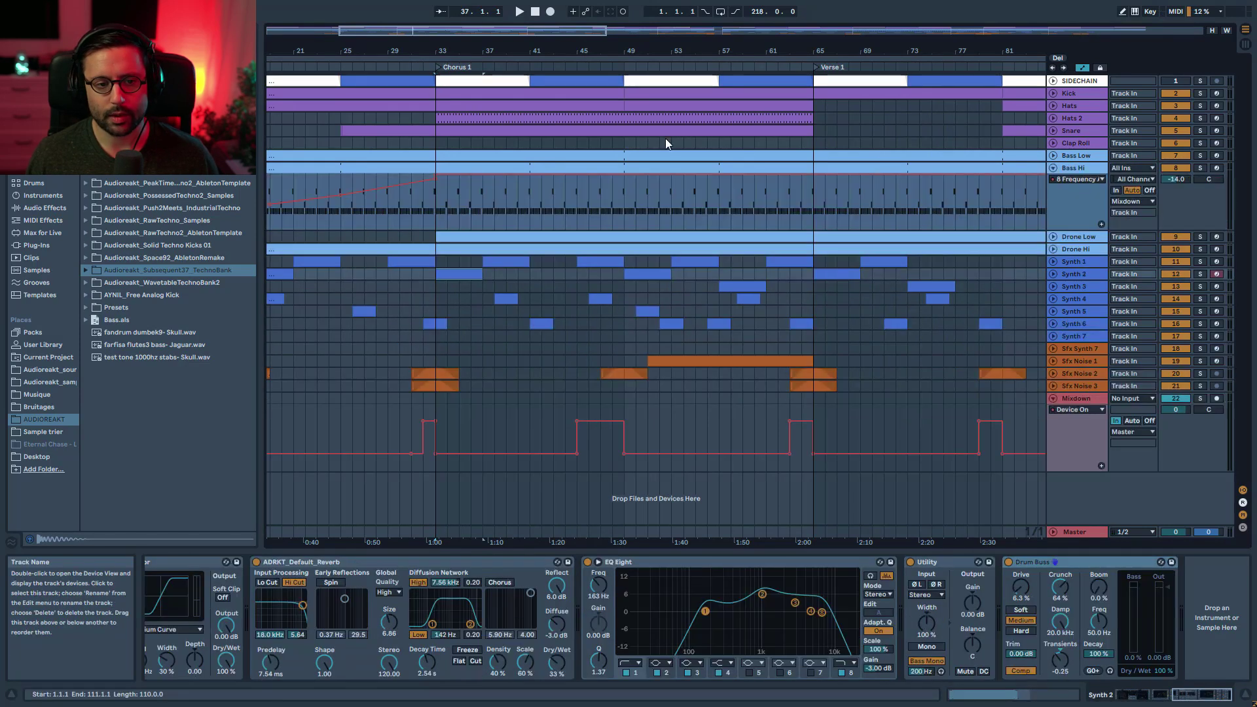
drag(462, 29, 443, 28)
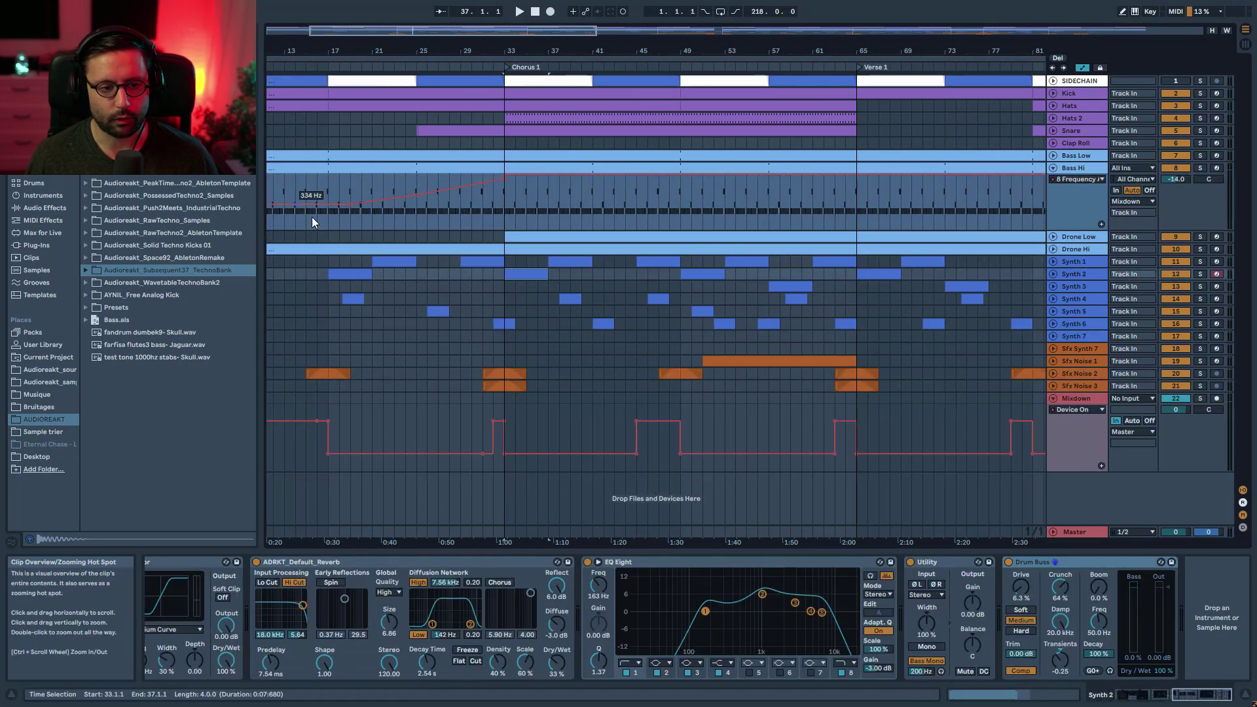
key(space)
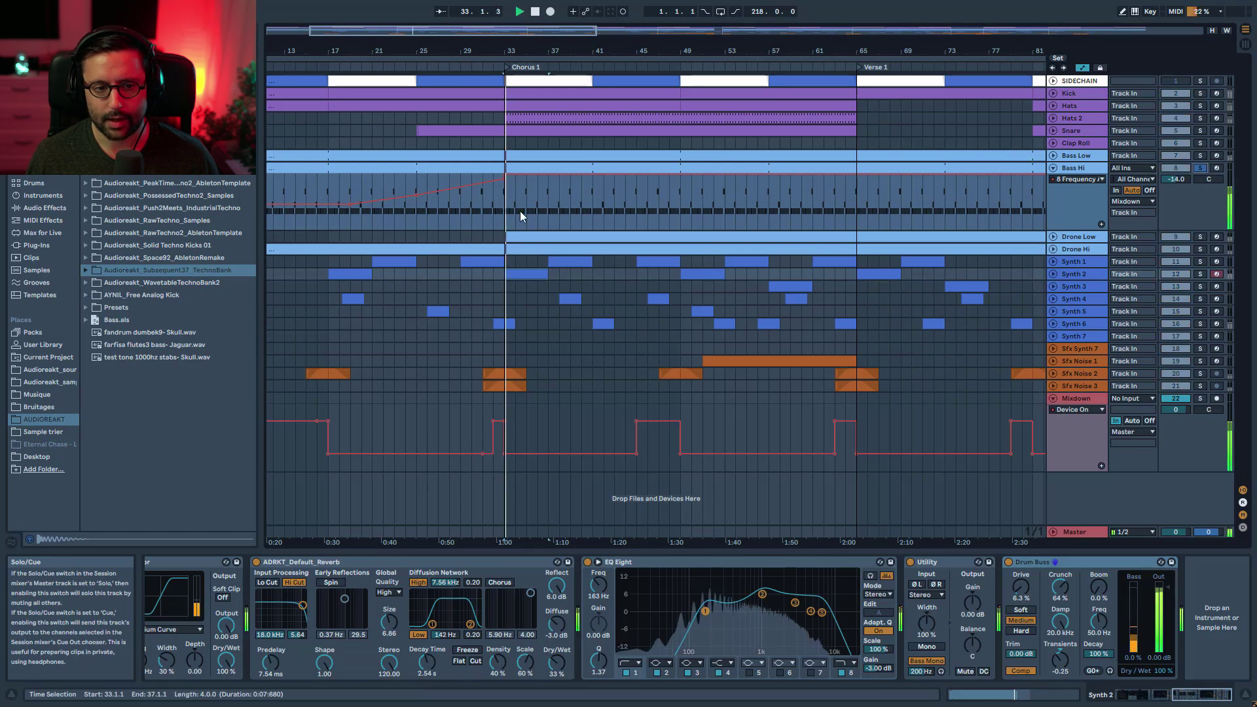
click(400, 221)
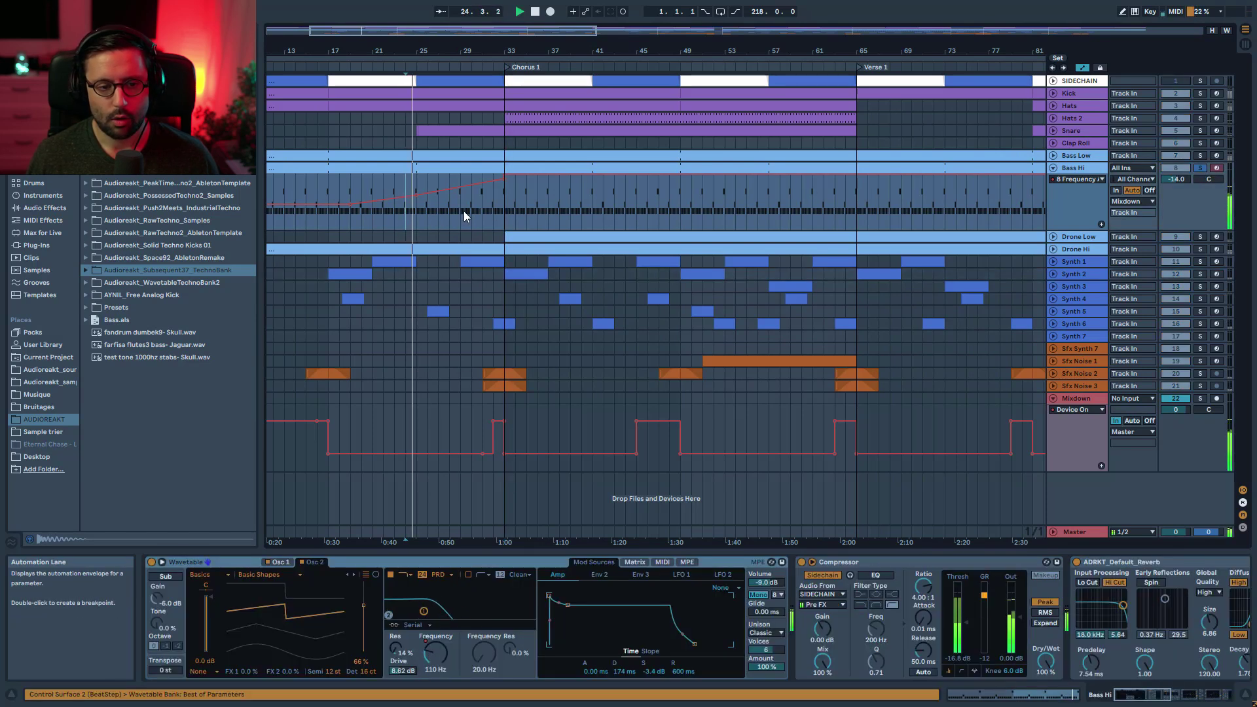
click(504, 202)
key(space)
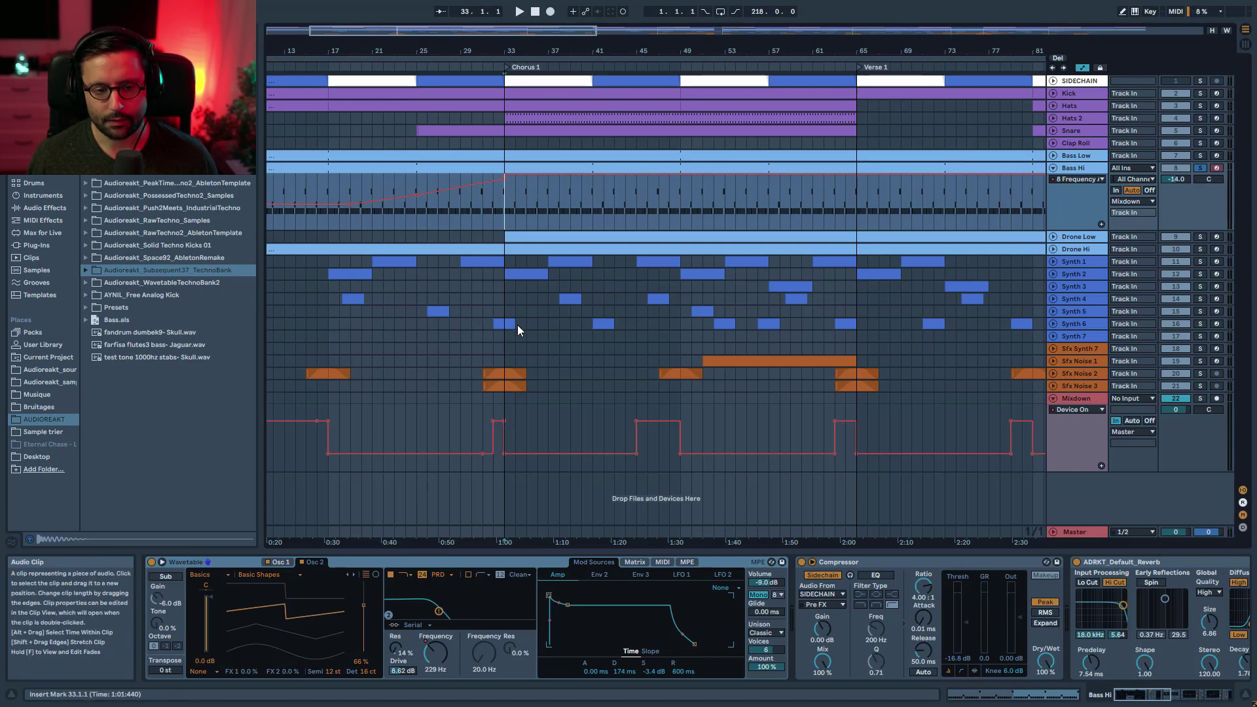
Step: Unfold the Synth 2 and Synth 6 tracks to show their Unison Amount and Track Volume automation
click(523, 274)
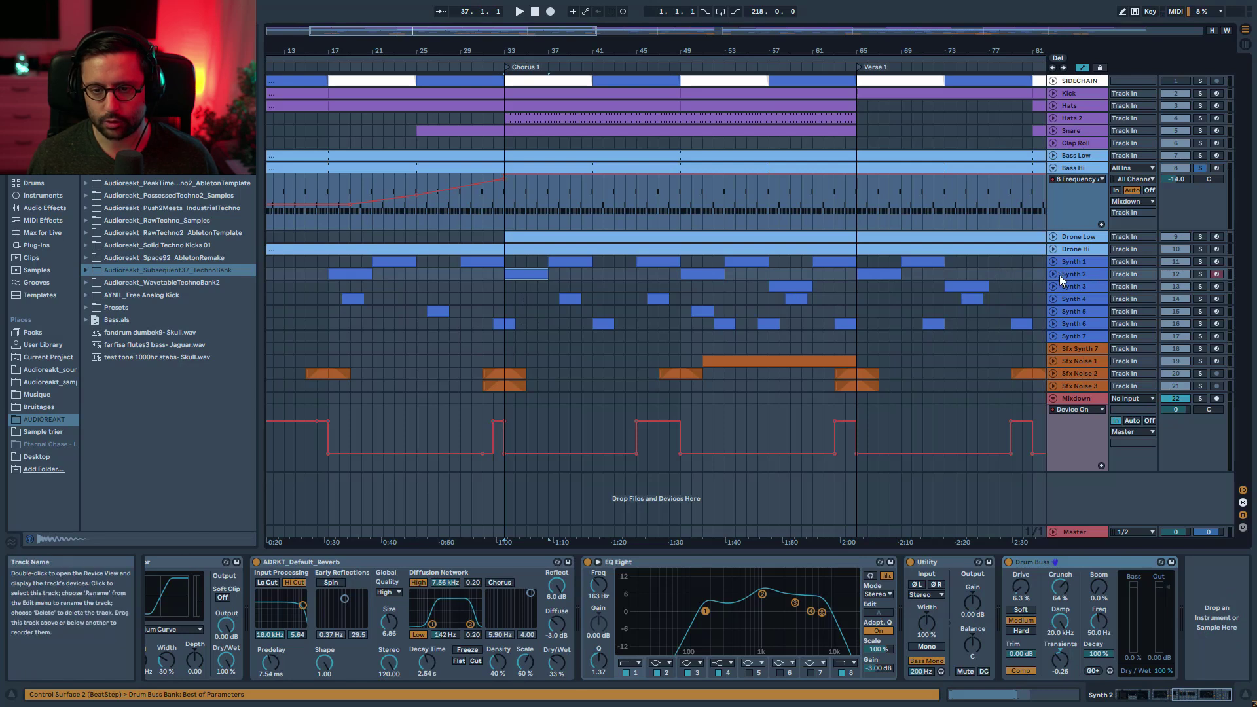
click(1054, 275)
scroll(1020, 336, down, 3)
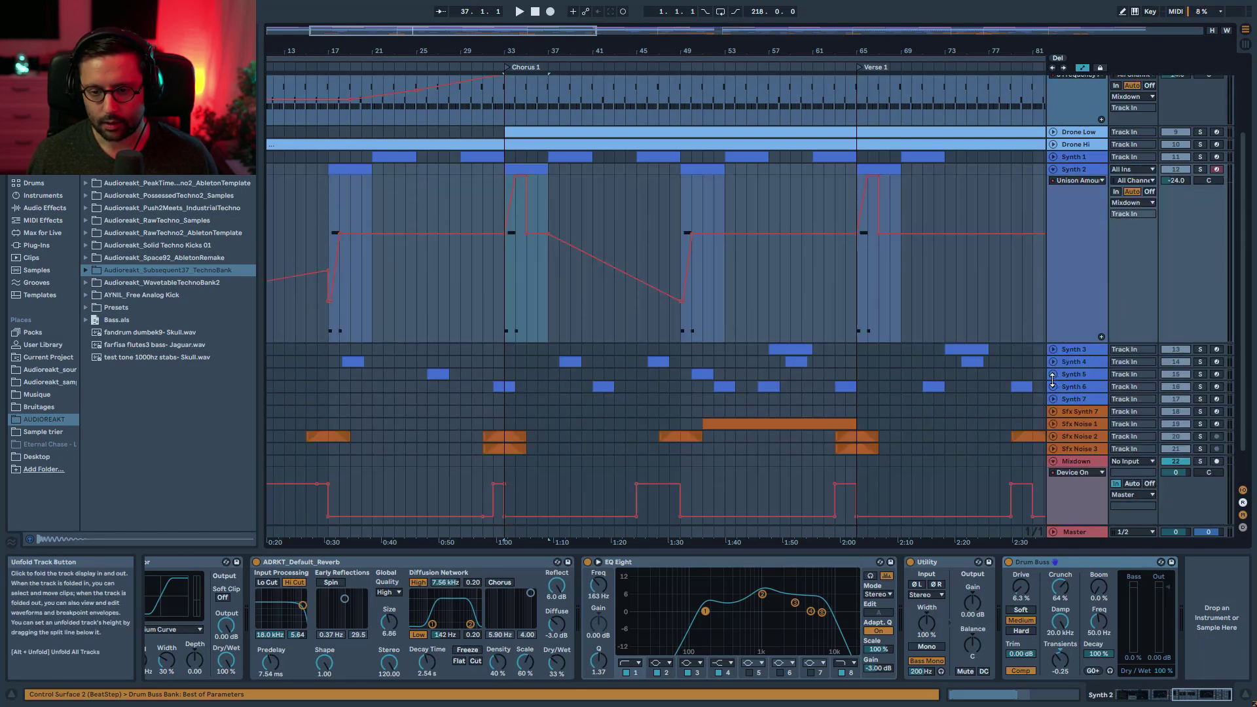
click(1052, 385)
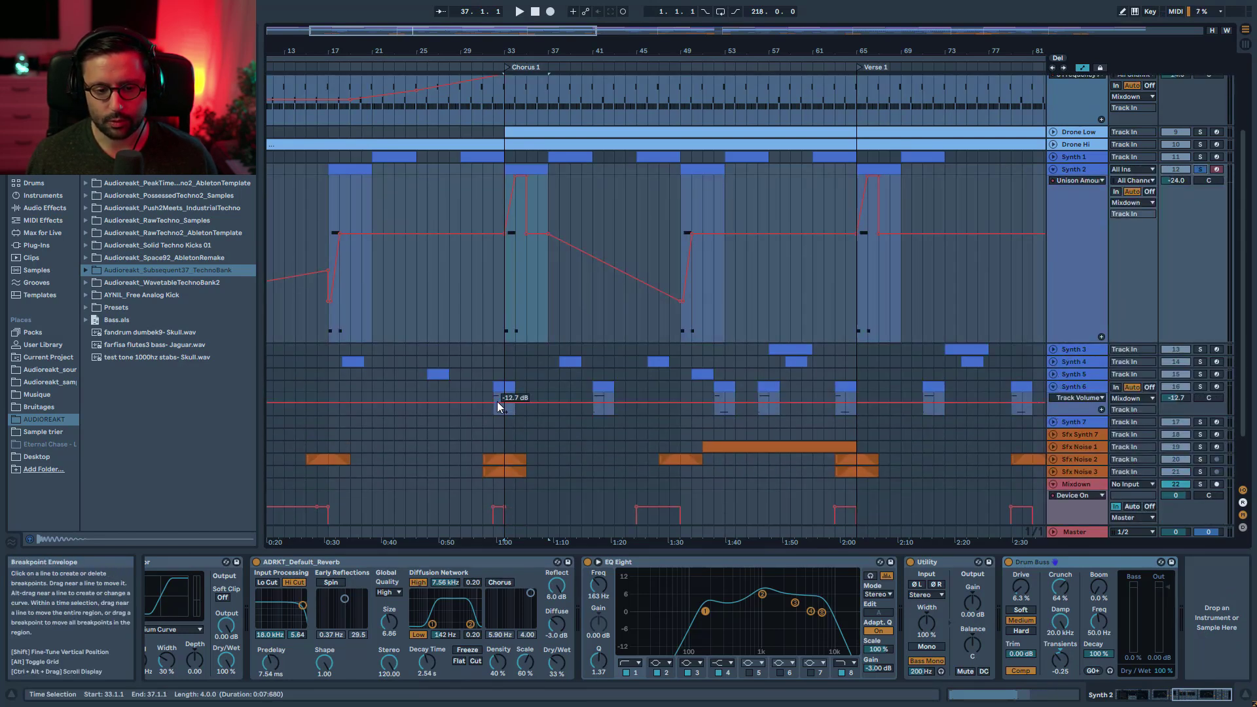
Step: Audition the soloed Synth 6 track from bar 32 into Chorus 1
click(496, 402)
click(496, 407)
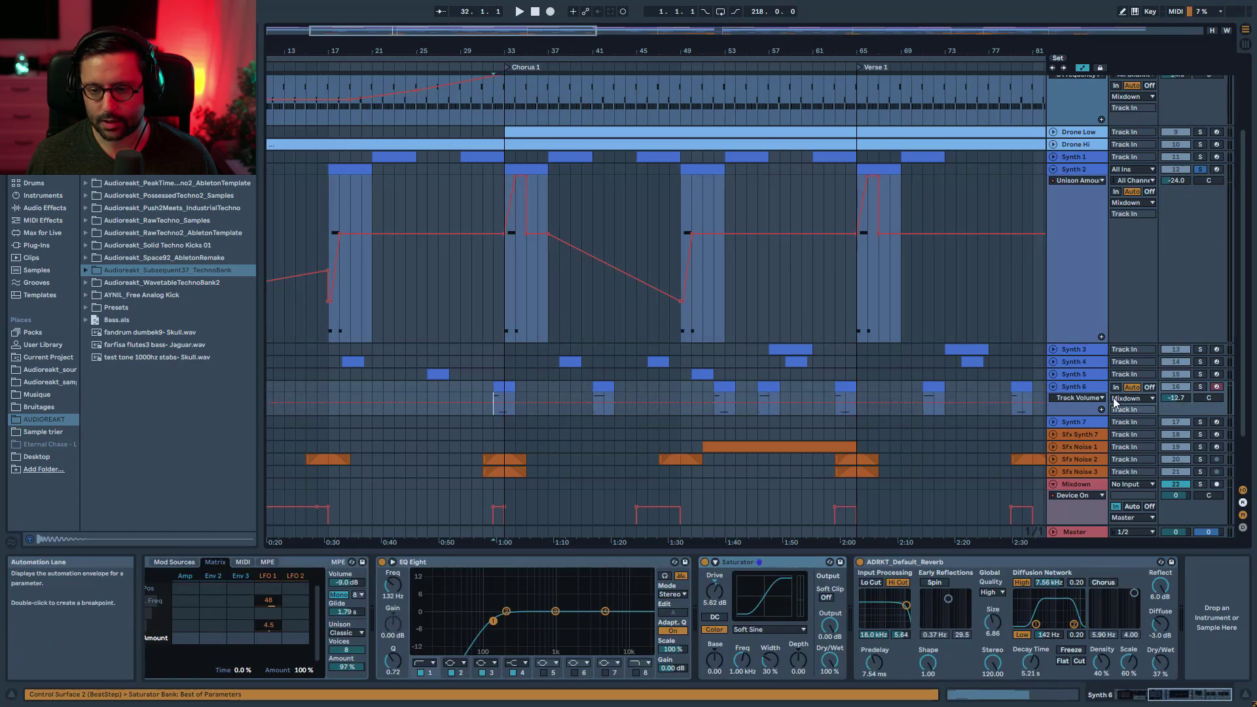
key(space)
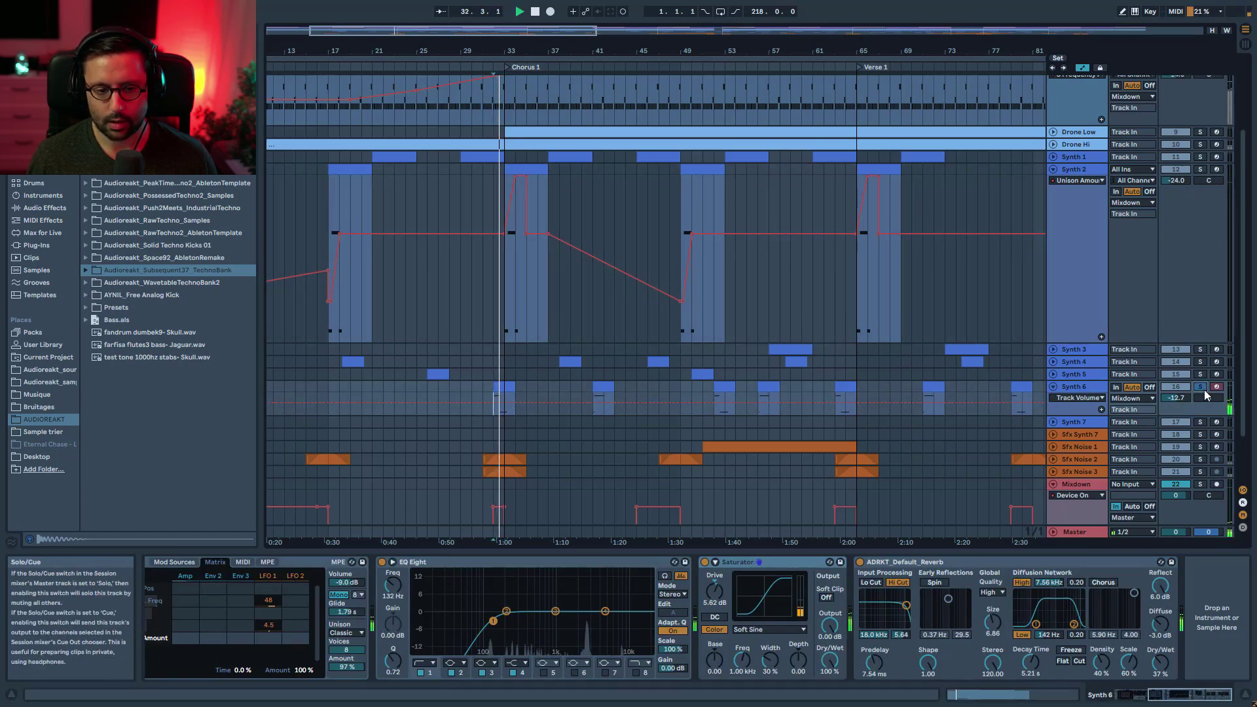
key(space)
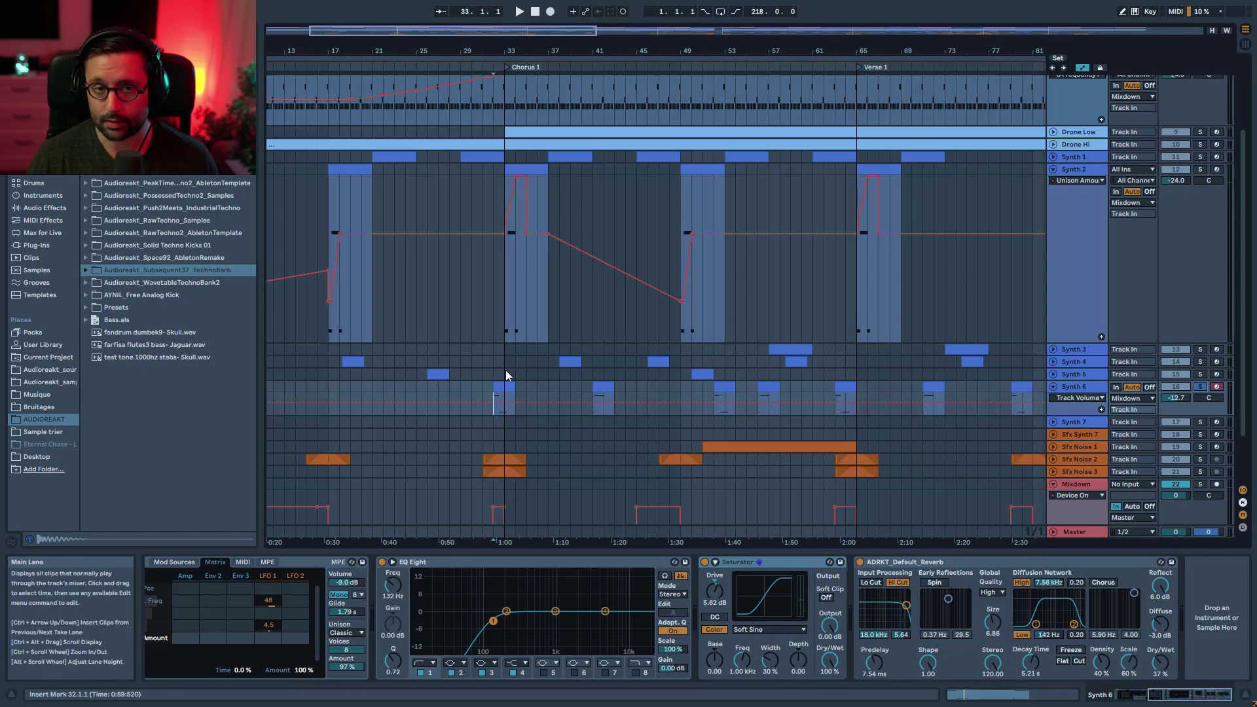
Step: Play the full mix from bar 30 through the transition into Chorus 1
click(504, 334)
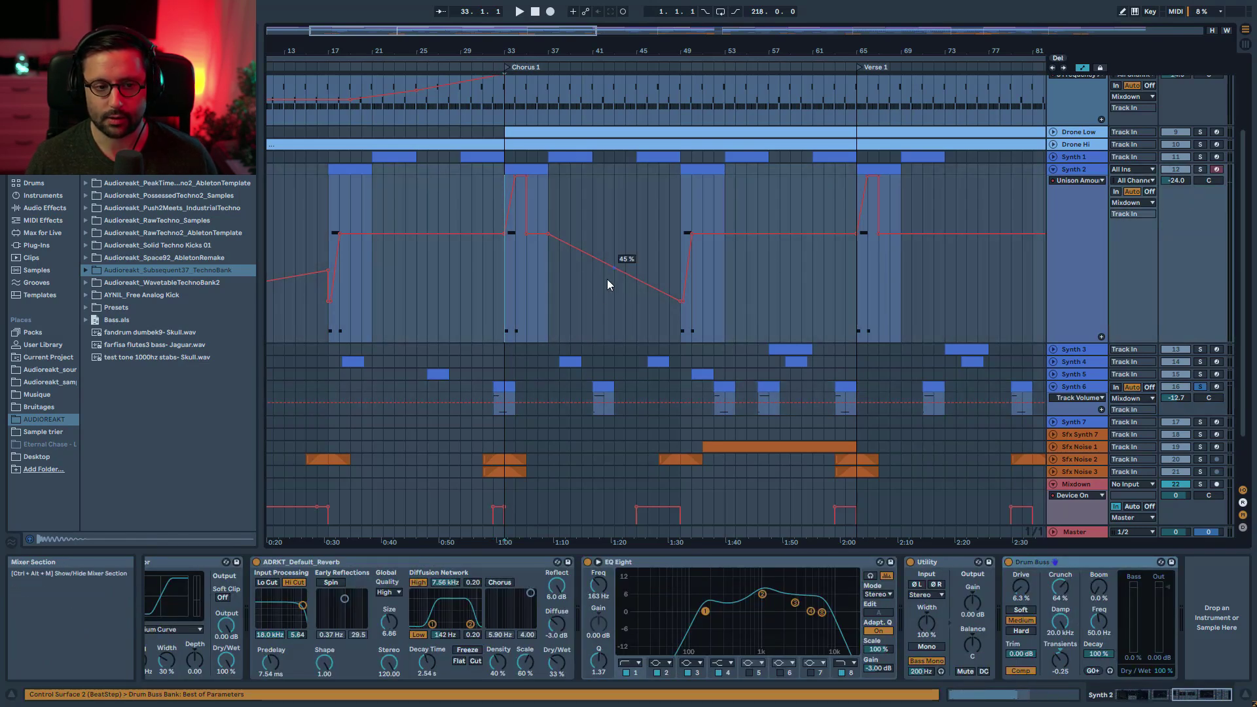
click(488, 276)
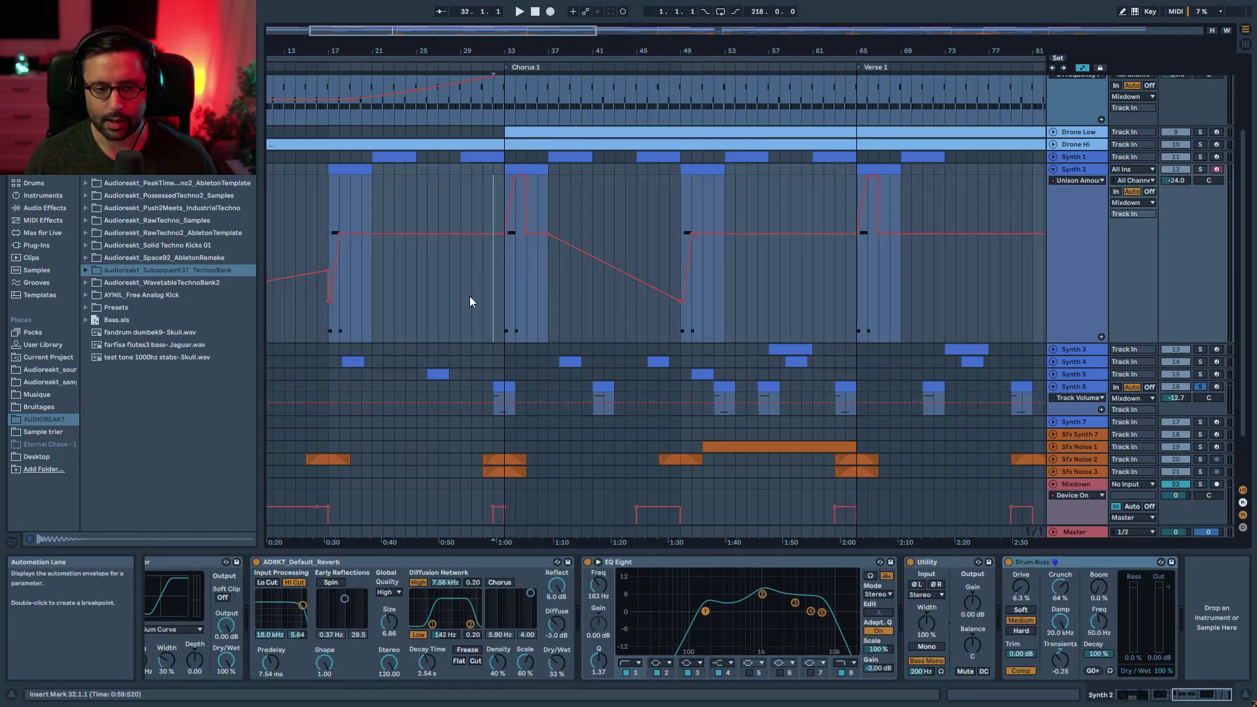
key(space)
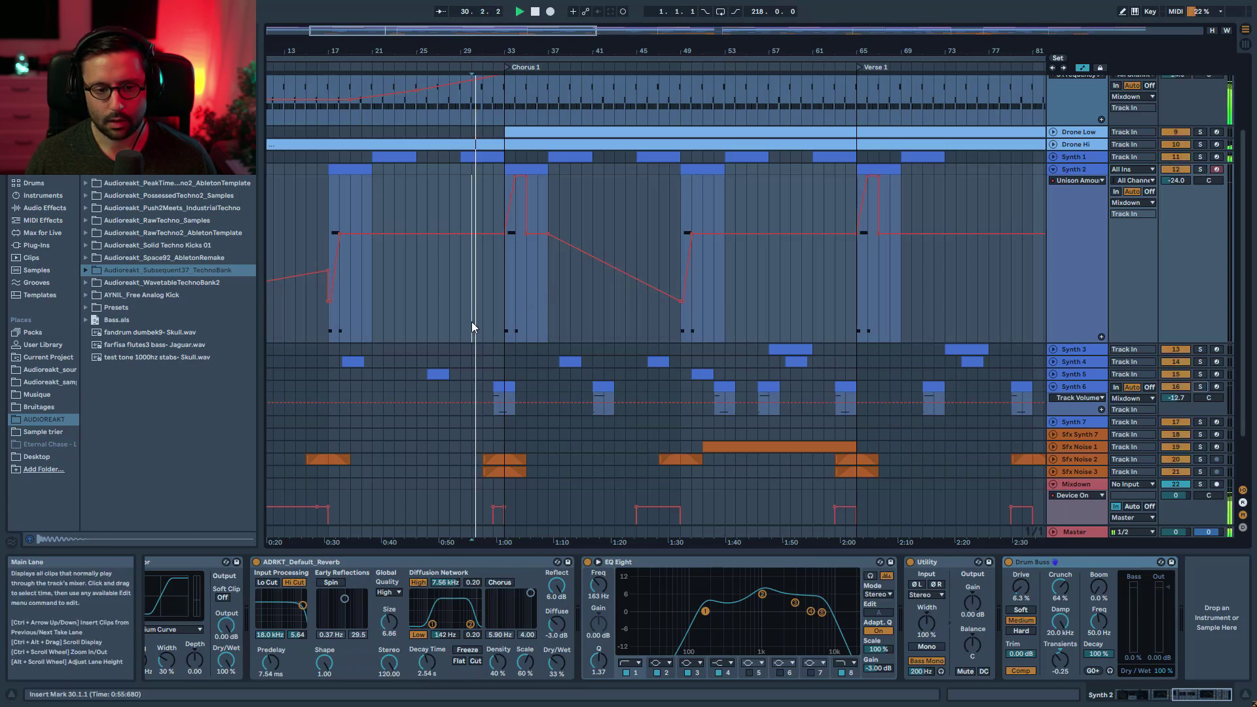
Step: Check the Hats 2 track in solo and switch on its Drum Buss effect
scroll(581, 246, up, 4)
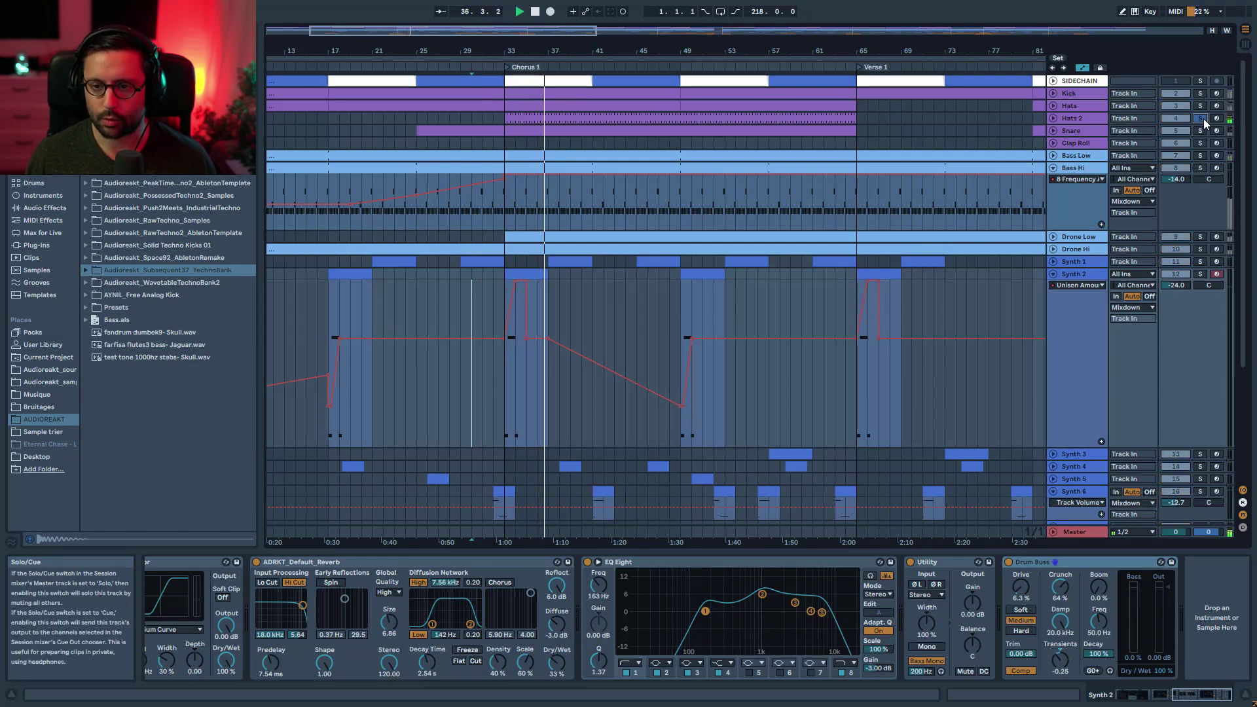
click(1090, 120)
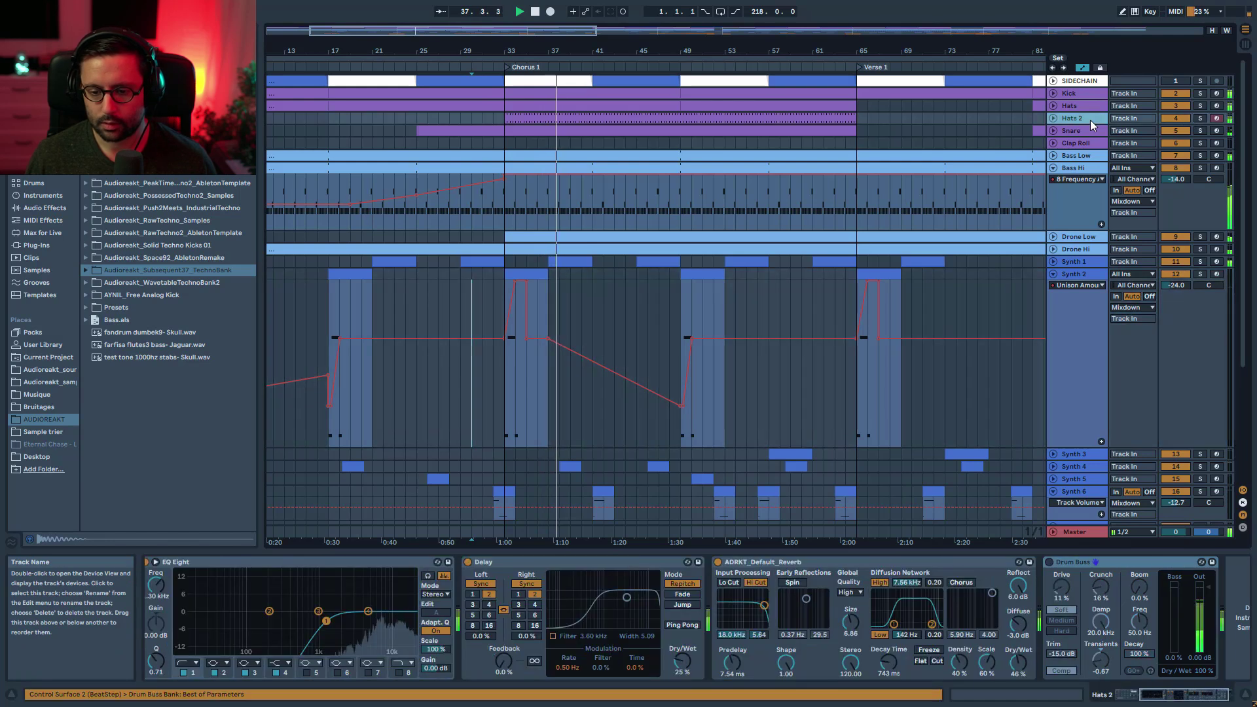
click(1050, 561)
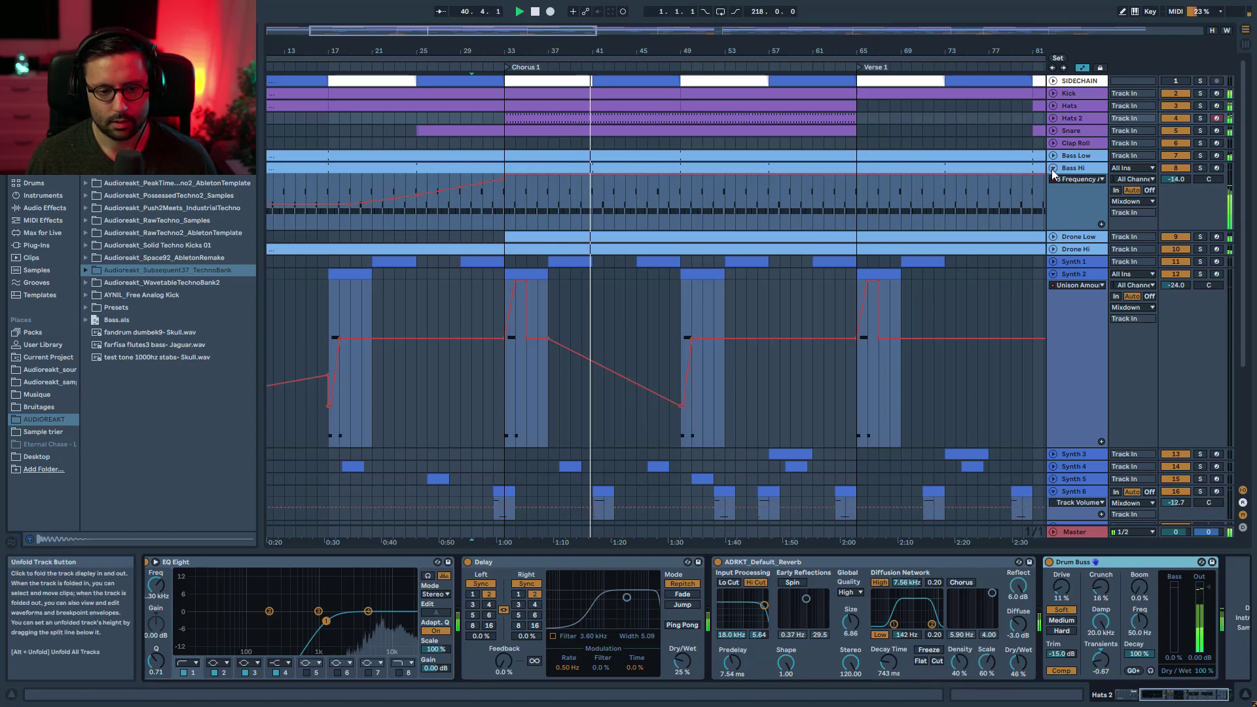
Step: Examine the synth, noise and Mixdown automation lanes while Chorus 1 plays
scroll(603, 342, down, 6)
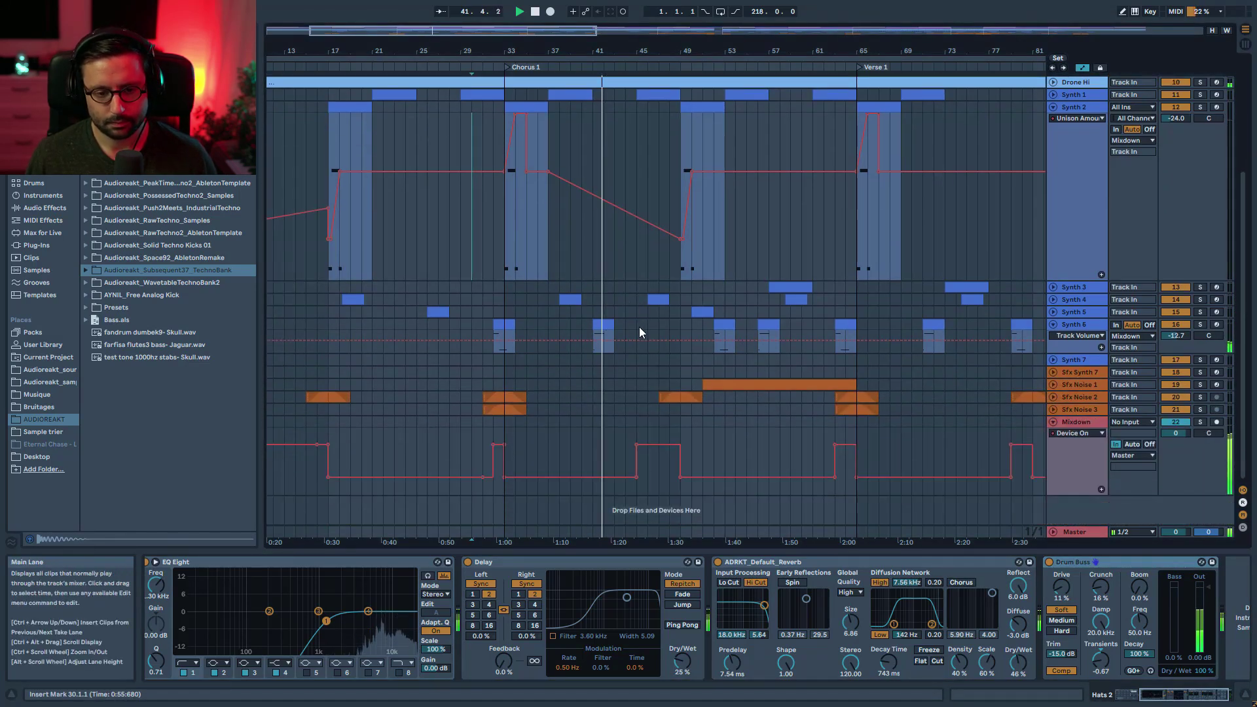
scroll(709, 319, up, 3)
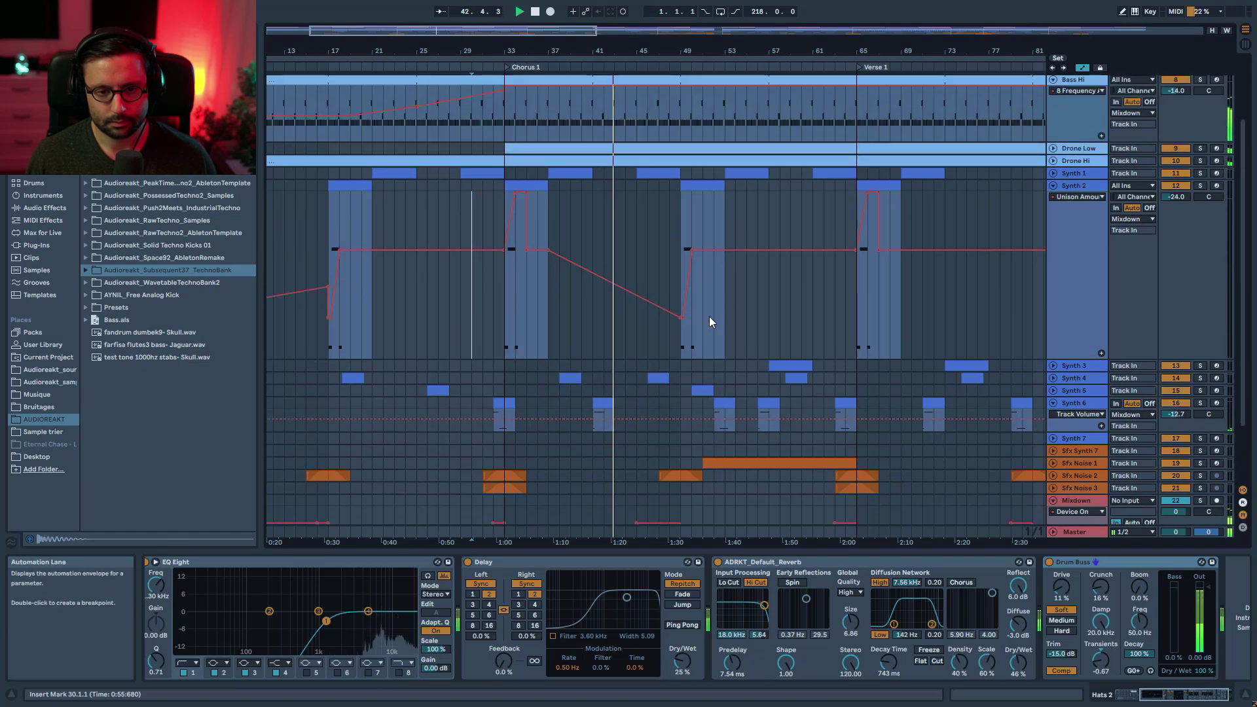
scroll(713, 316, down, 2)
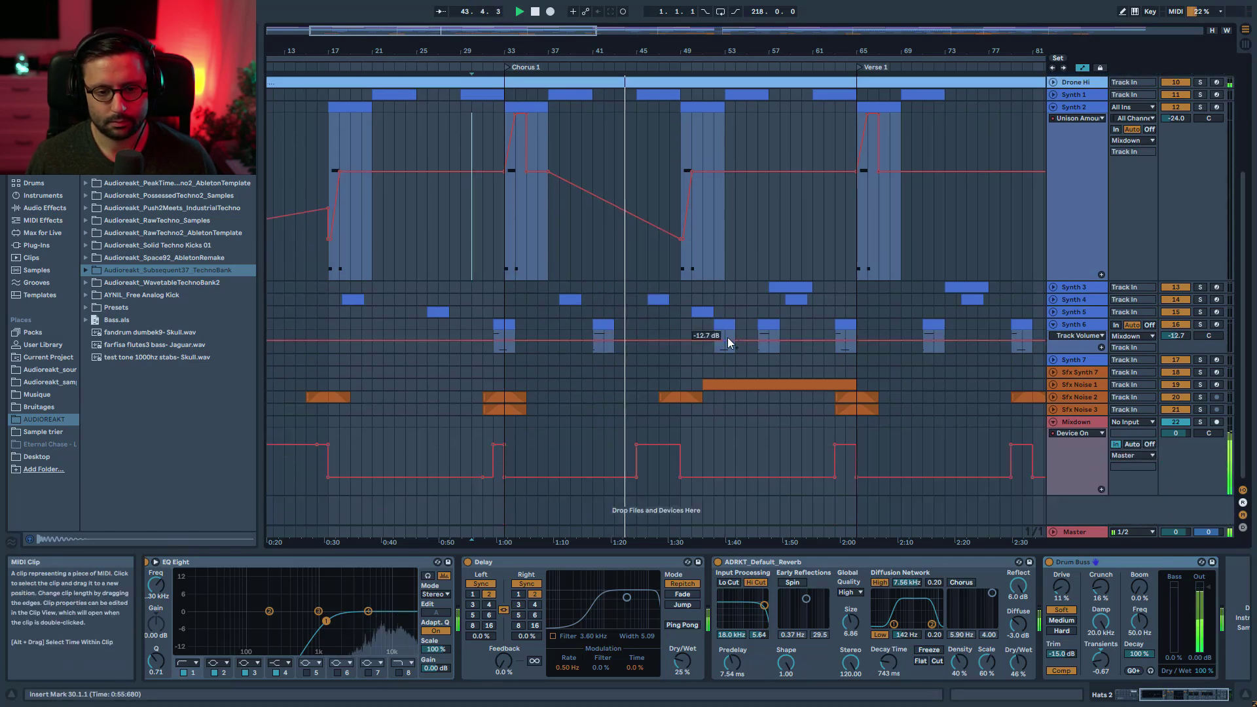
scroll(717, 341, up, 3)
scroll(709, 344, up, 1)
scroll(709, 344, down, 1)
scroll(712, 343, down, 4)
scroll(713, 344, up, 6)
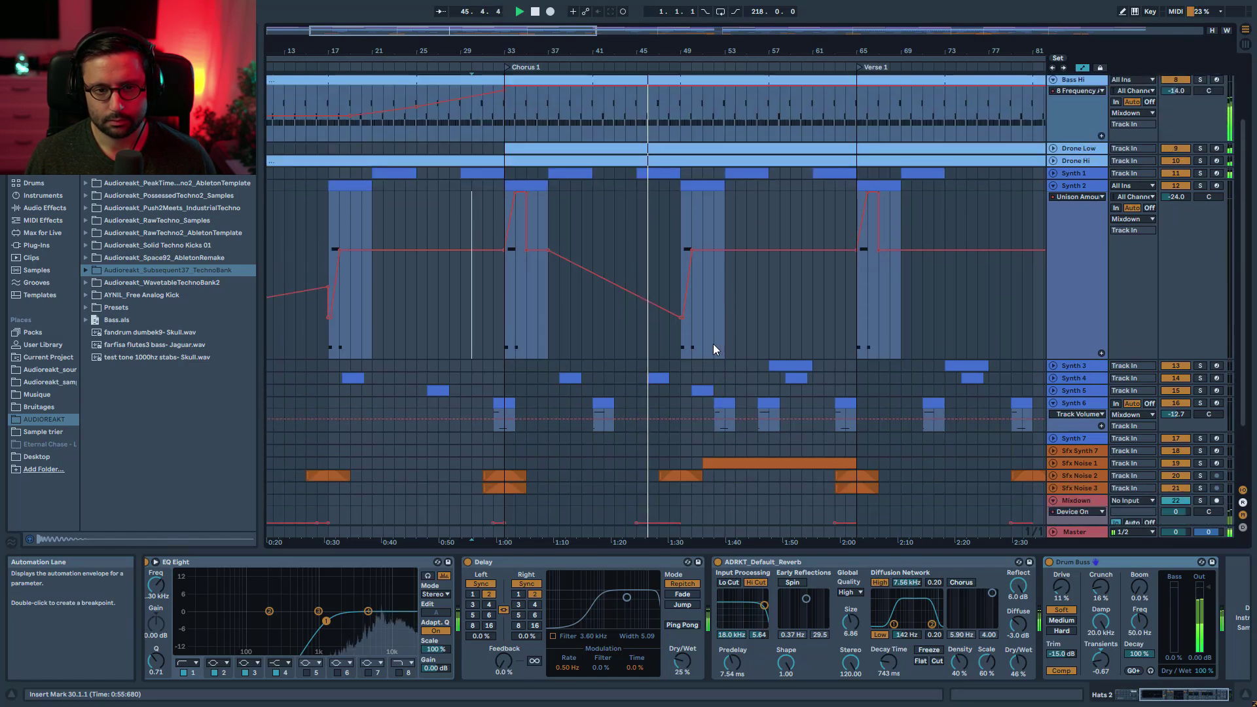
Step: Show the timeline from the Intro through Verse 1 and review which tracks play around bar 49
mouse_move(580, 51)
mouse_down()
mouse_move(594, 48)
mouse_move(576, 28)
mouse_up()
scroll(697, 307, down, 1)
scroll(697, 304, down, 2)
scroll(700, 292, down, 2)
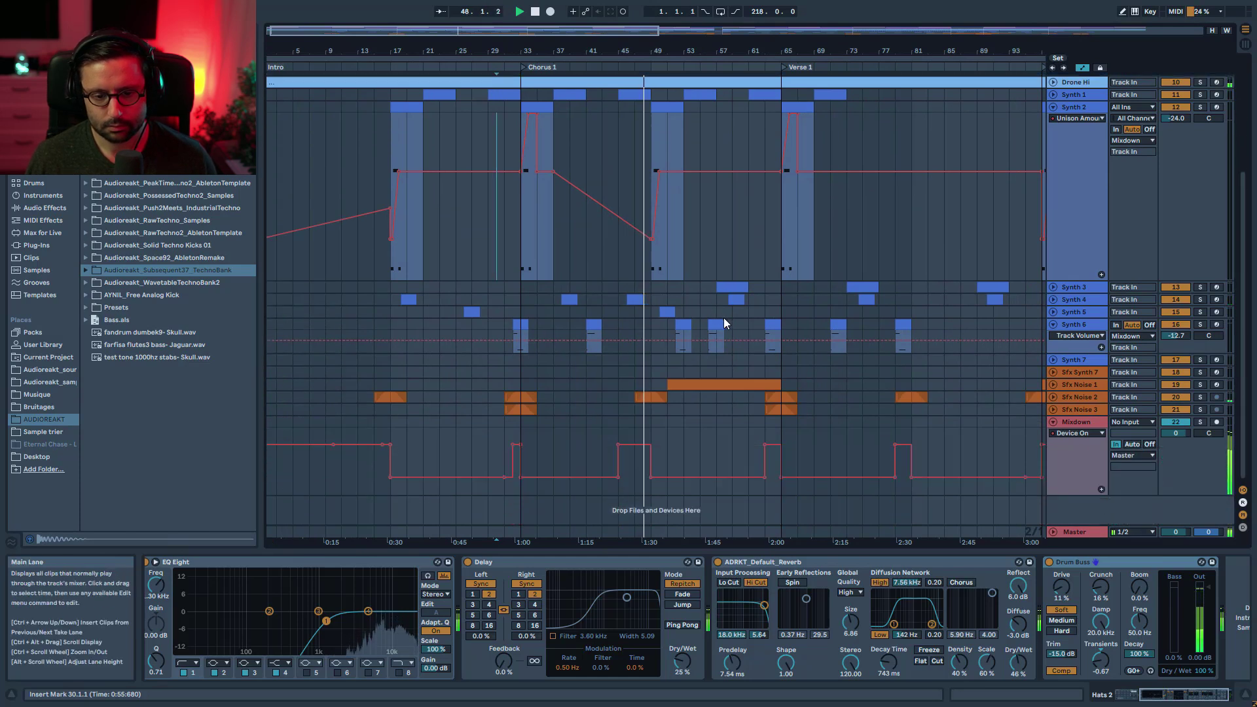
scroll(707, 358, up, 5)
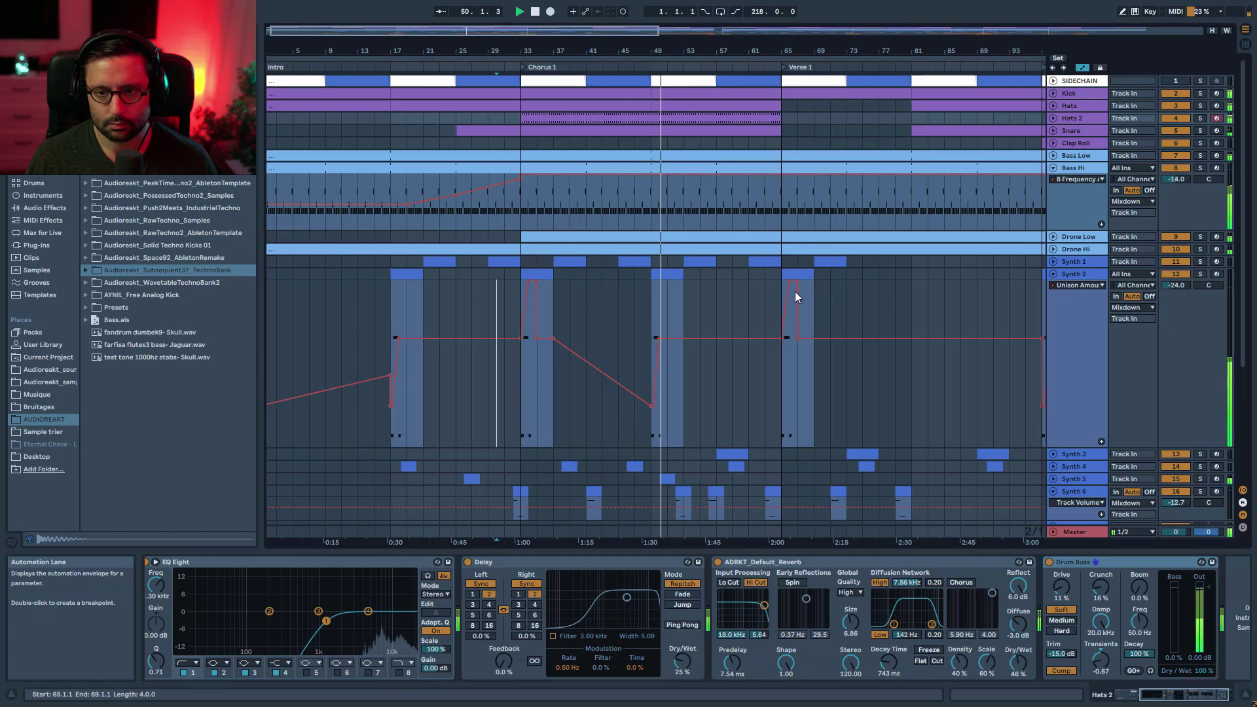
Step: Survey the synth, noise and Mixdown tracks while the mix plays on to about bar 55, and stop playback
scroll(878, 269, down, 5)
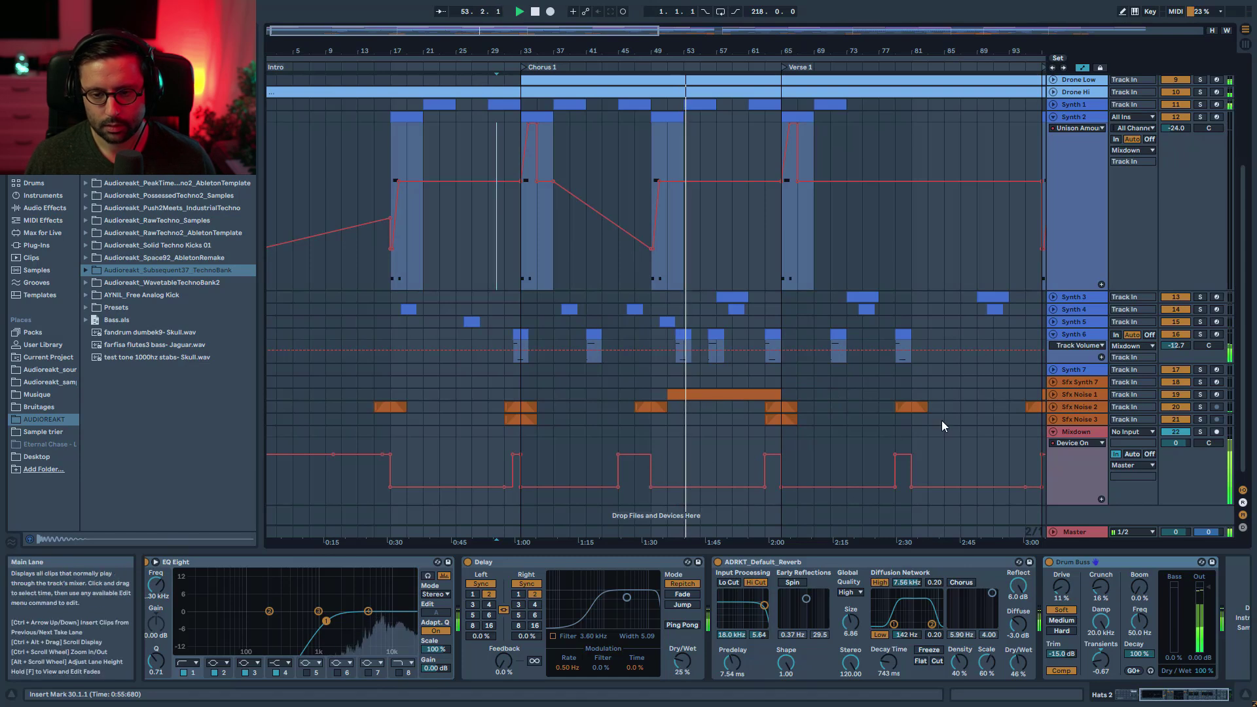
scroll(992, 407, up, 5)
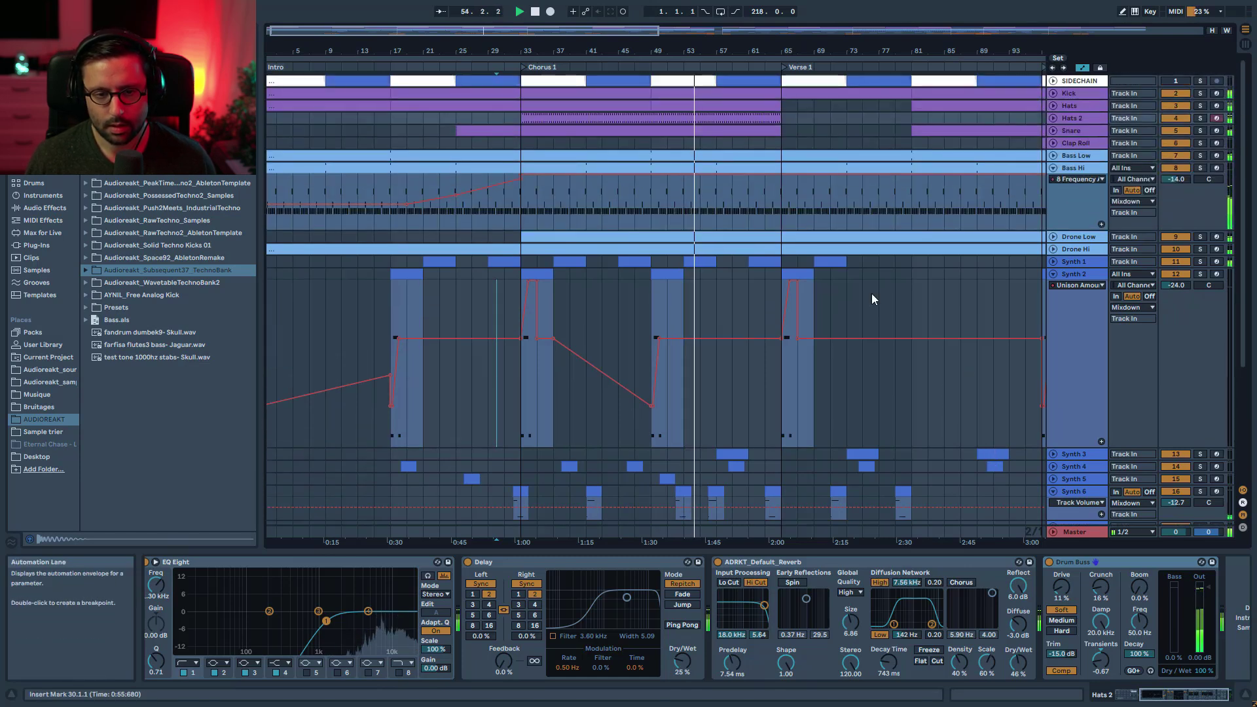
key(space)
Step: Audition the Synth 2 track in solo from bar 49
scroll(622, 294, down, 2)
scroll(655, 275, down, 1)
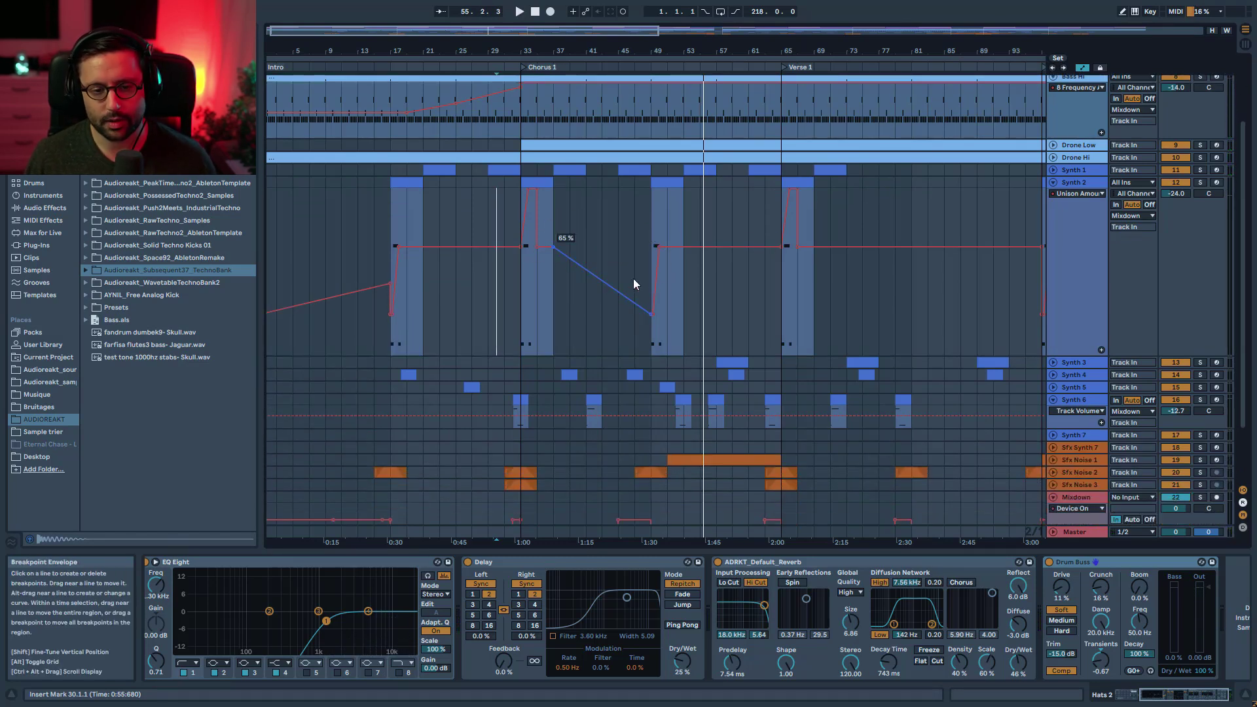
click(656, 235)
key(space)
click(1200, 183)
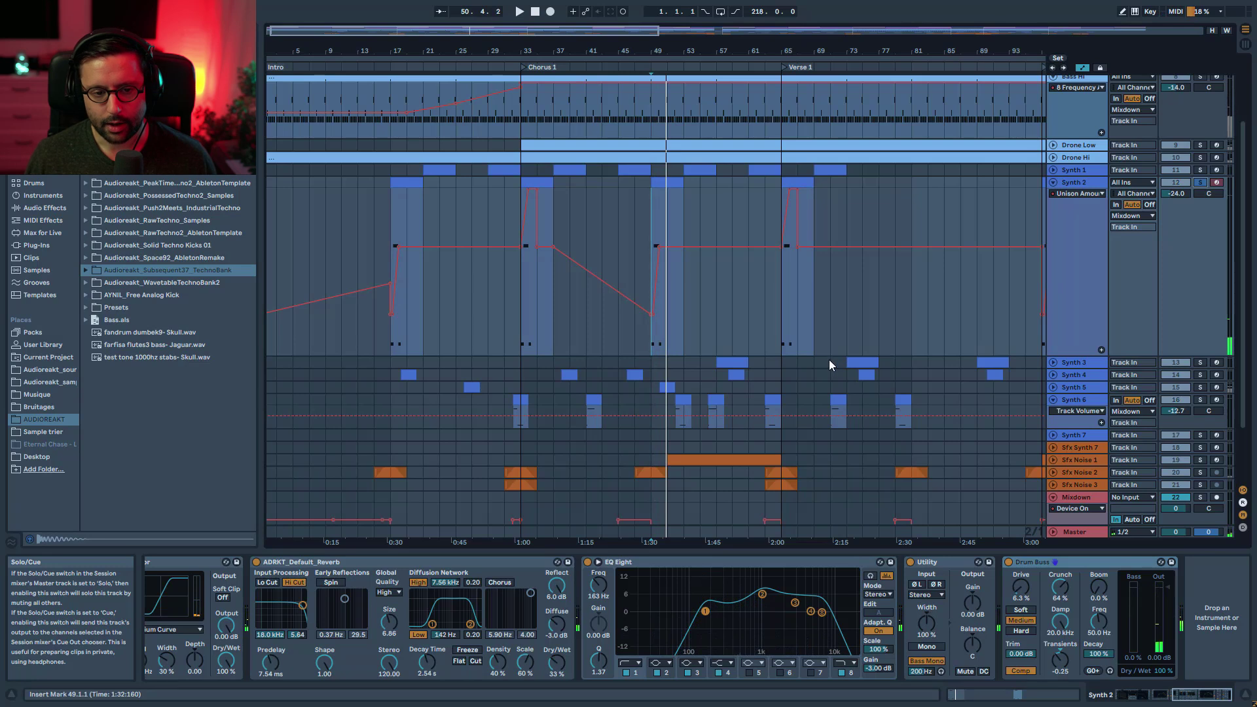
key(space)
Step: Play the soloed Synth 2 from bar 33 to hear its Unison Amount automation at the start of Chorus 1
click(520, 339)
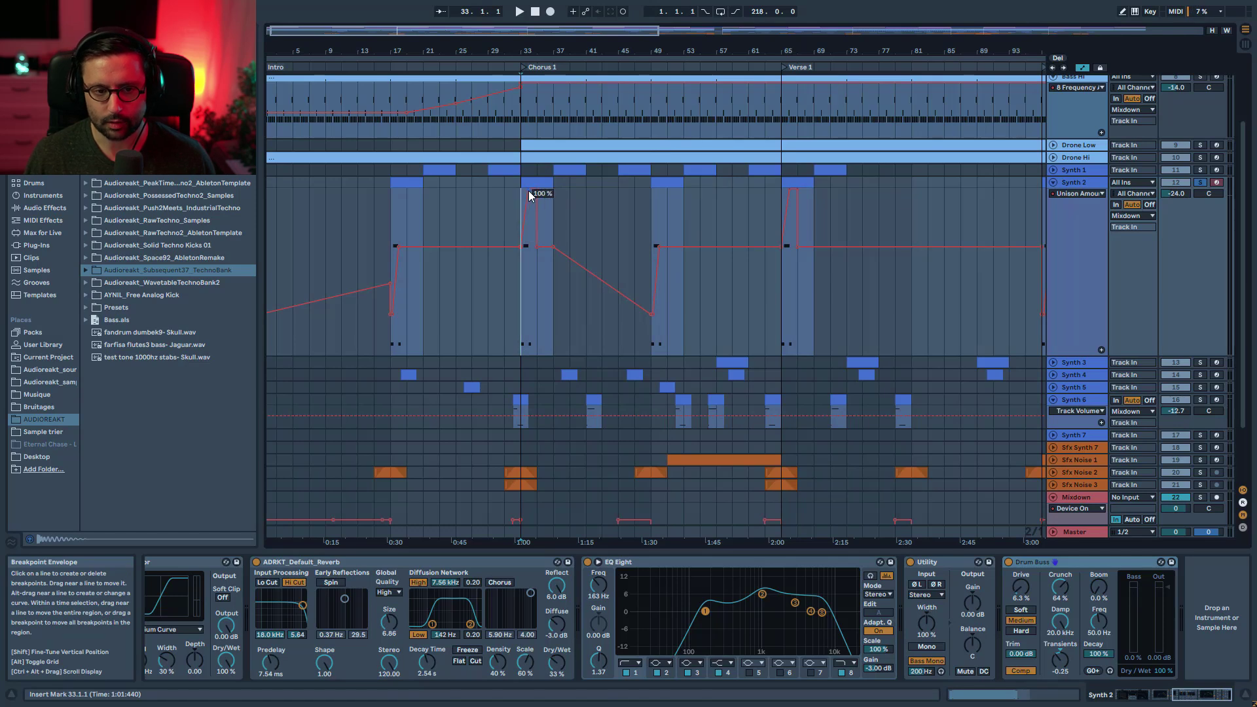
key(space)
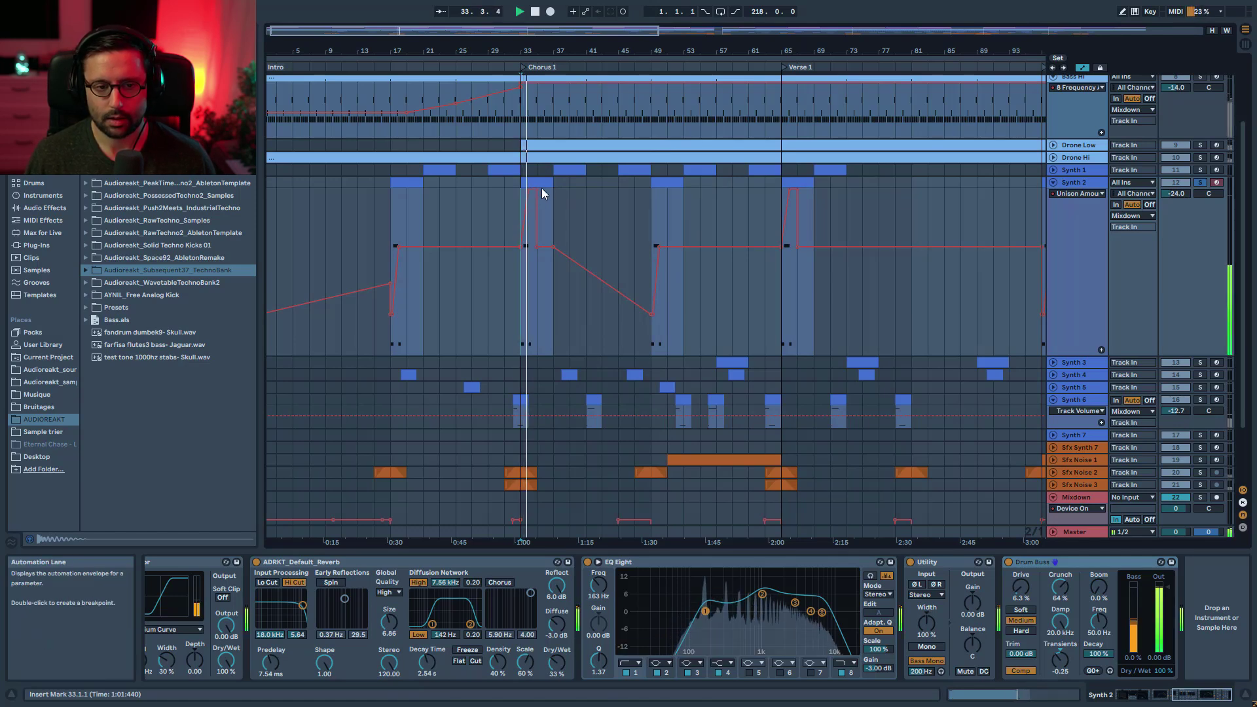
key(space)
Step: Unfold the synth tracks, including Synth 4 and Synth 5, and show their clips without automation across Chorus 1
scroll(1067, 335, down, 2)
click(1053, 322)
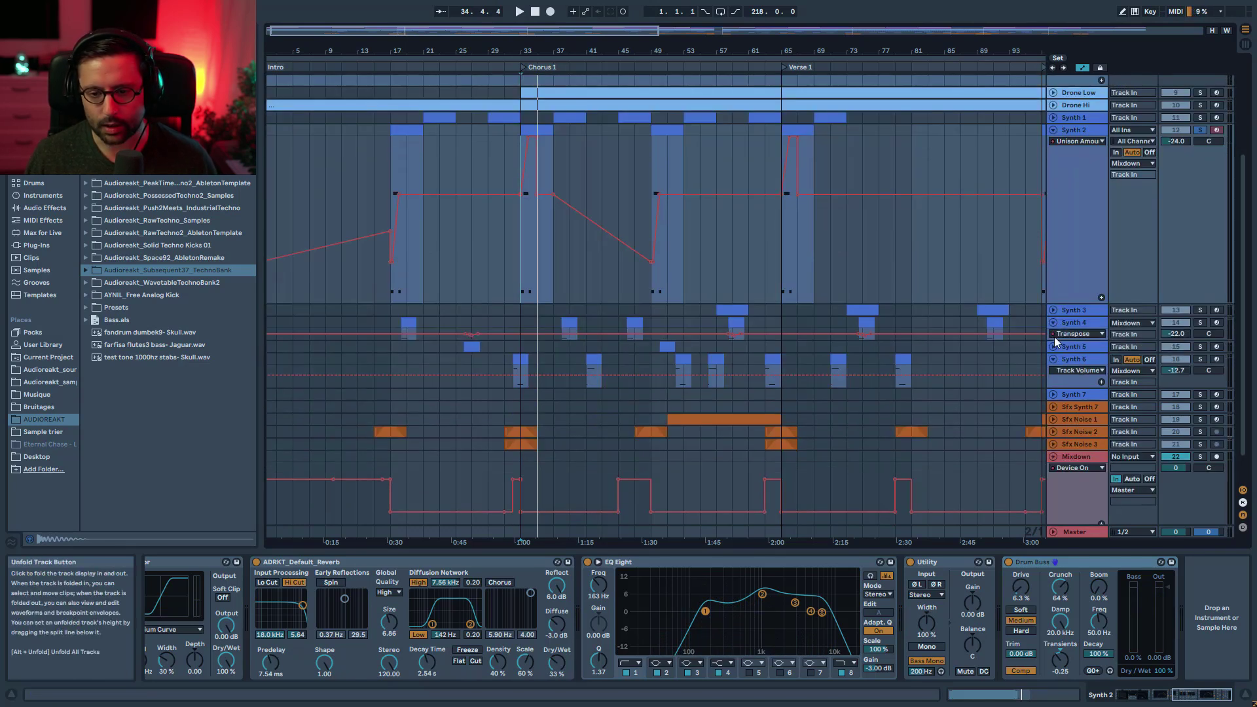
click(1053, 347)
scroll(1016, 347, down, 2)
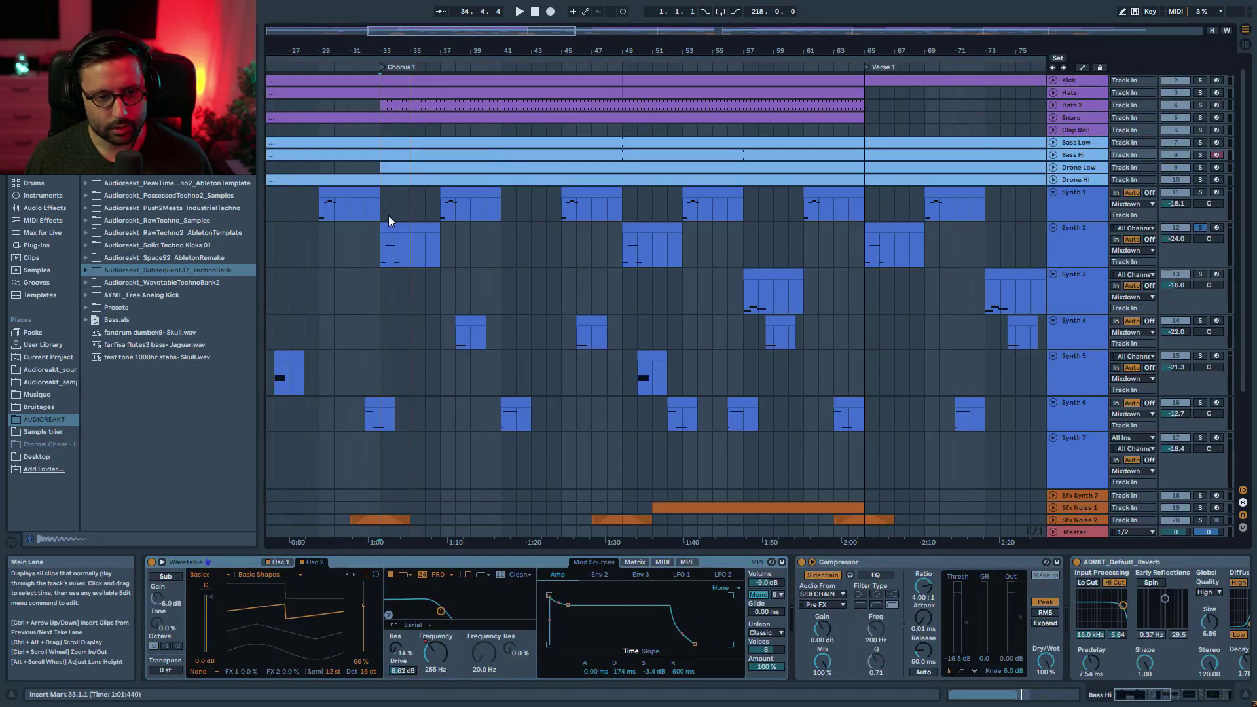
Step: Point out the alternating Synth 1 and Synth 2 clips, and audition Synth 4 in solo from bar 38
mouse_move(384, 218)
mouse_down()
mouse_move(445, 223)
mouse_move(407, 214)
mouse_up()
click(433, 211)
click(439, 213)
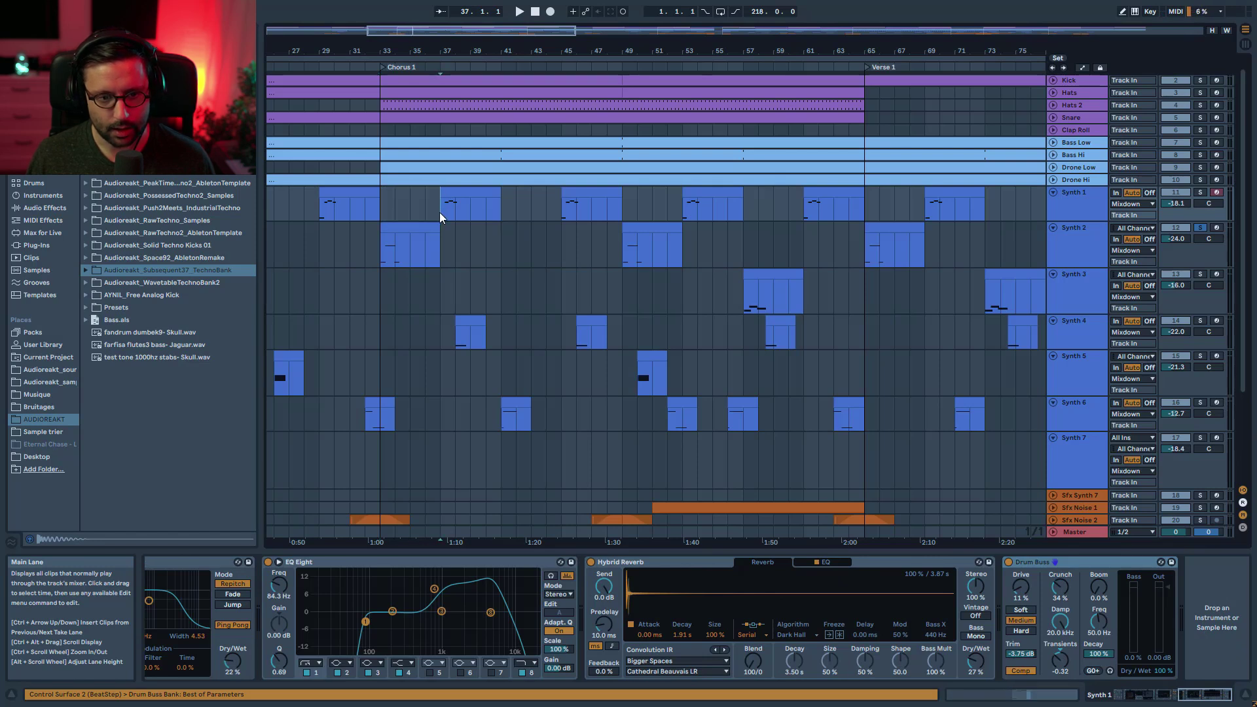
click(457, 335)
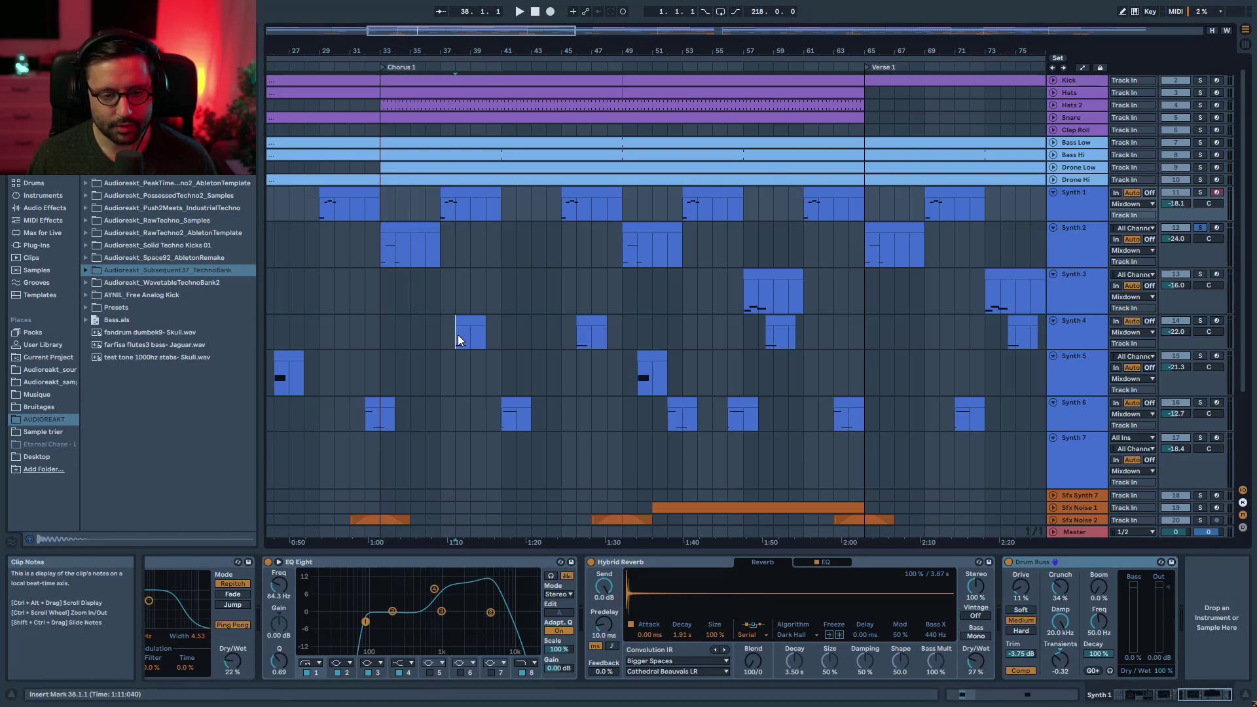
click(1200, 321)
key(space)
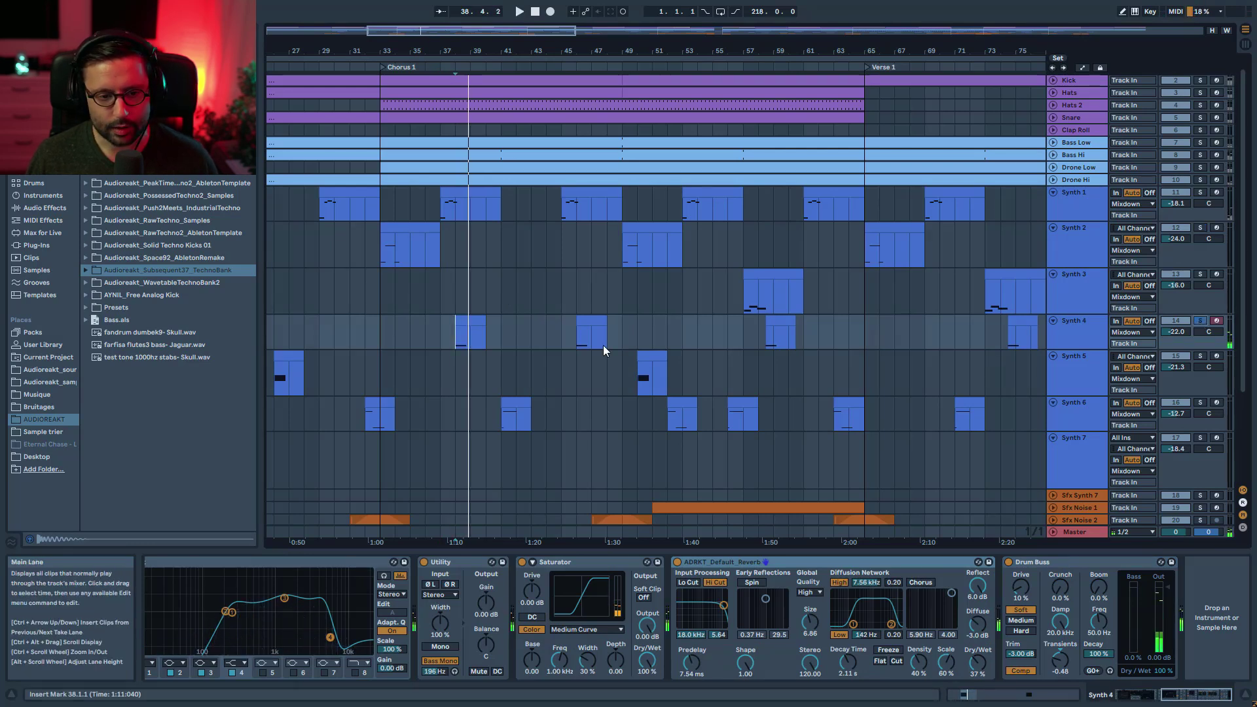
key(space)
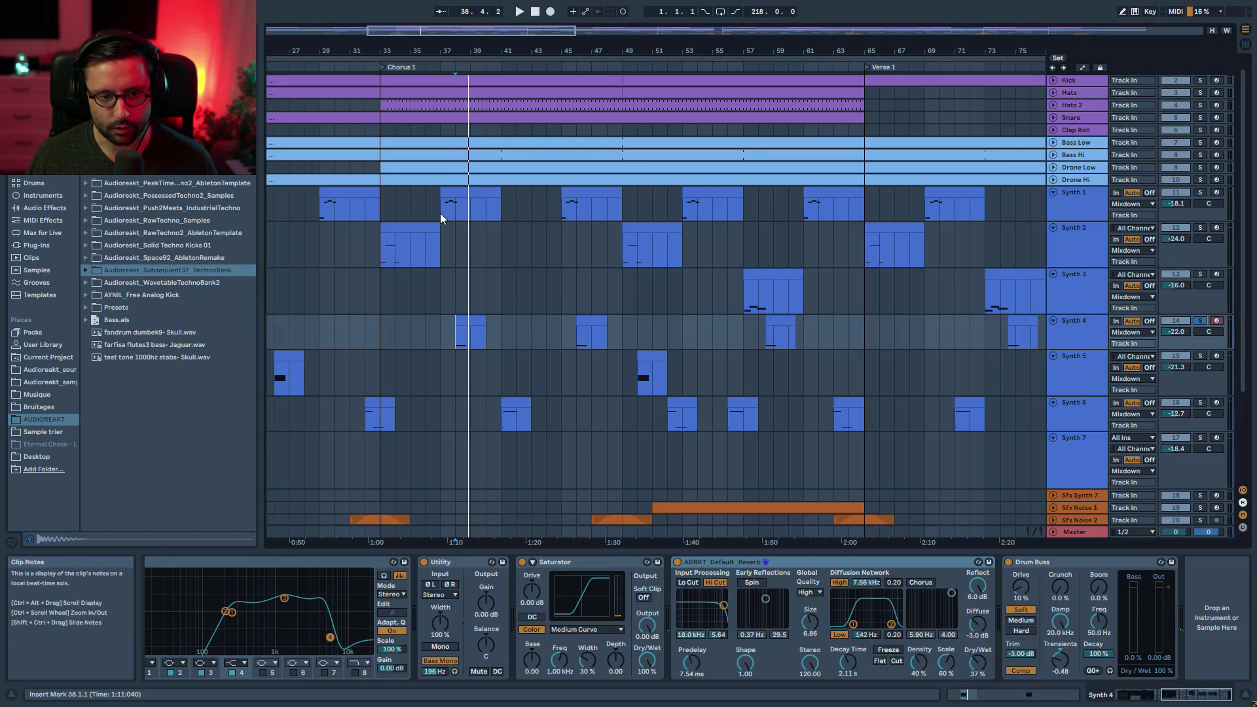
Step: Play Synth 1 together with Synth 4 from bar 37, and switch the solo to Synth 6 around bar 41
click(440, 213)
ctrl+click(1201, 193)
key(space)
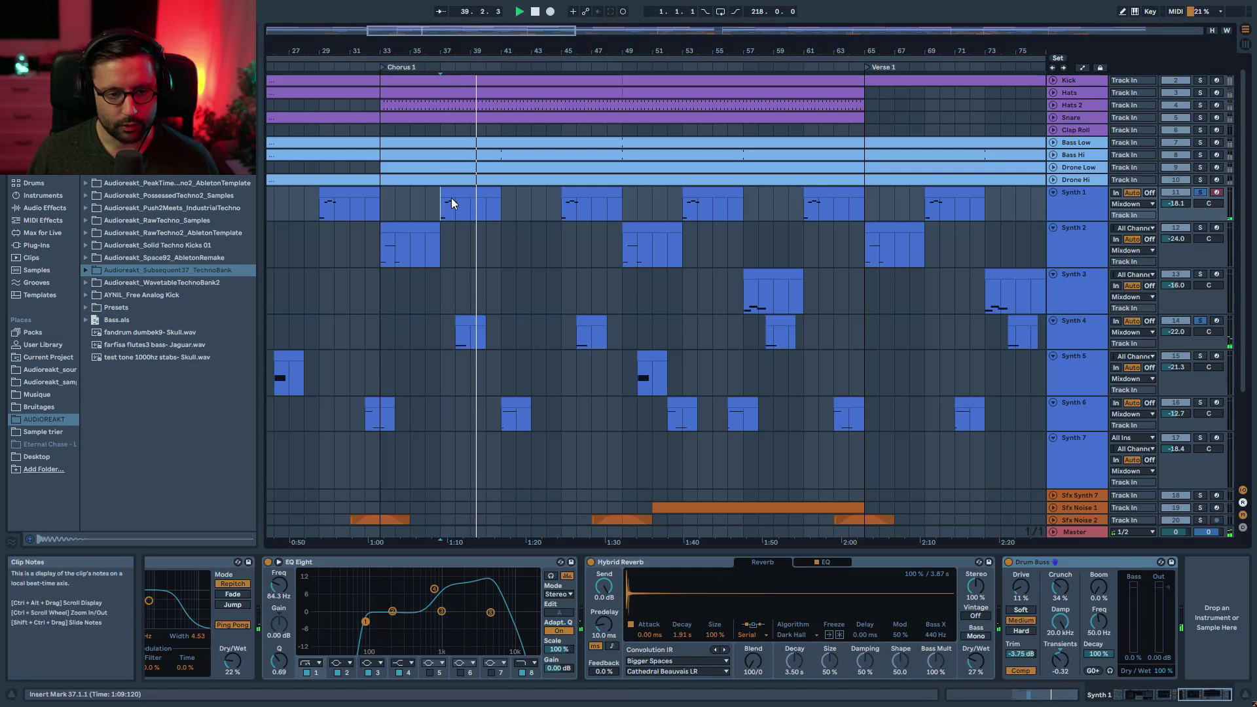
click(503, 214)
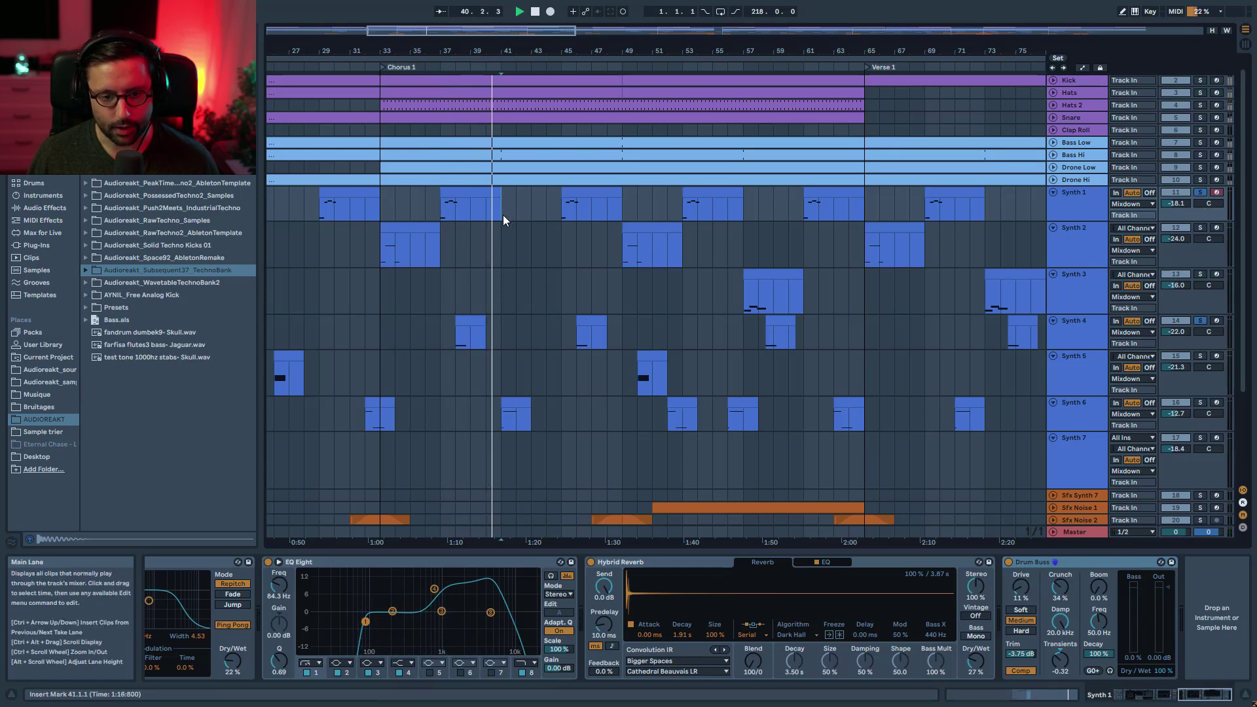
click(1199, 403)
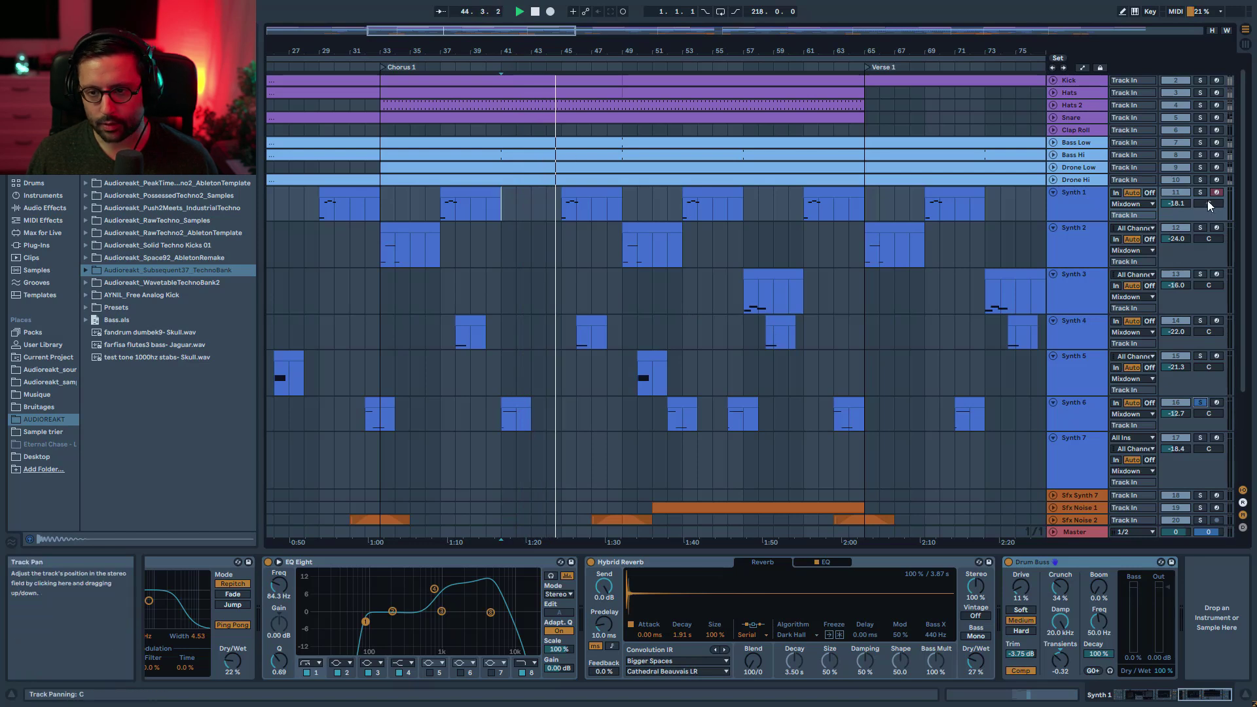
Step: Play the full mix without solos from bar 45 while reviewing how the synth and noise clips alternate in Chorus 1
click(561, 252)
key(space)
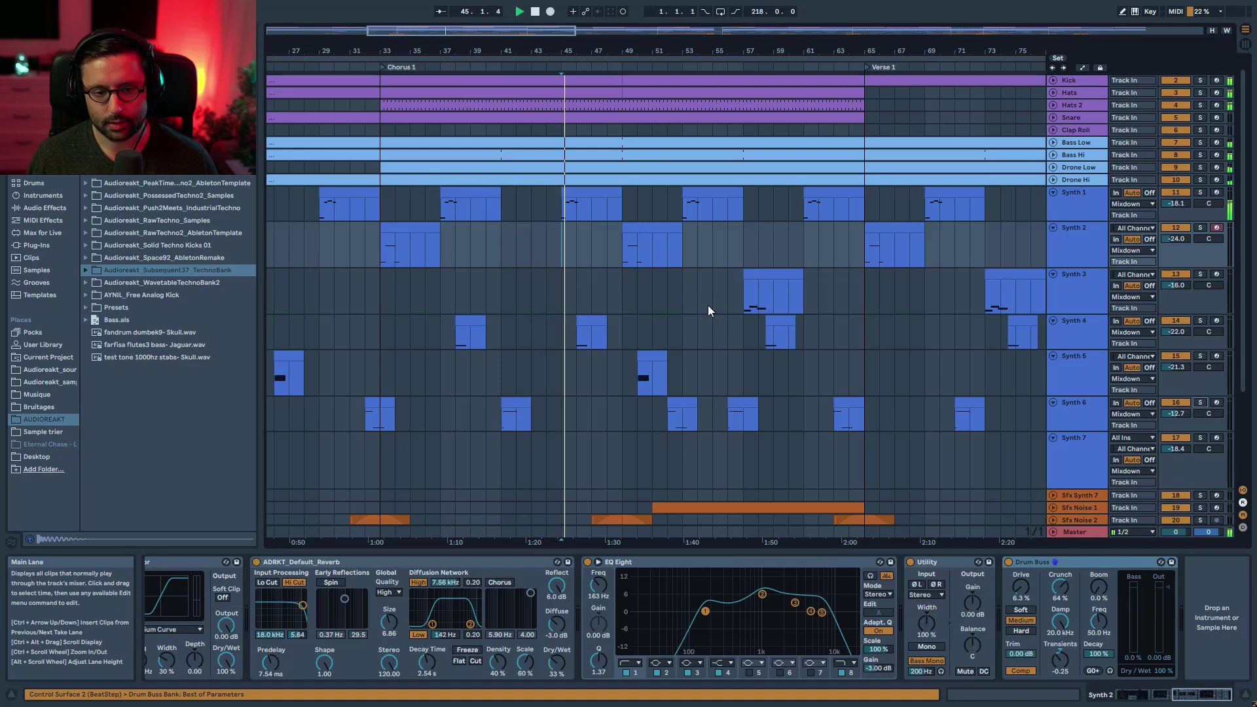
scroll(884, 393, down, 2)
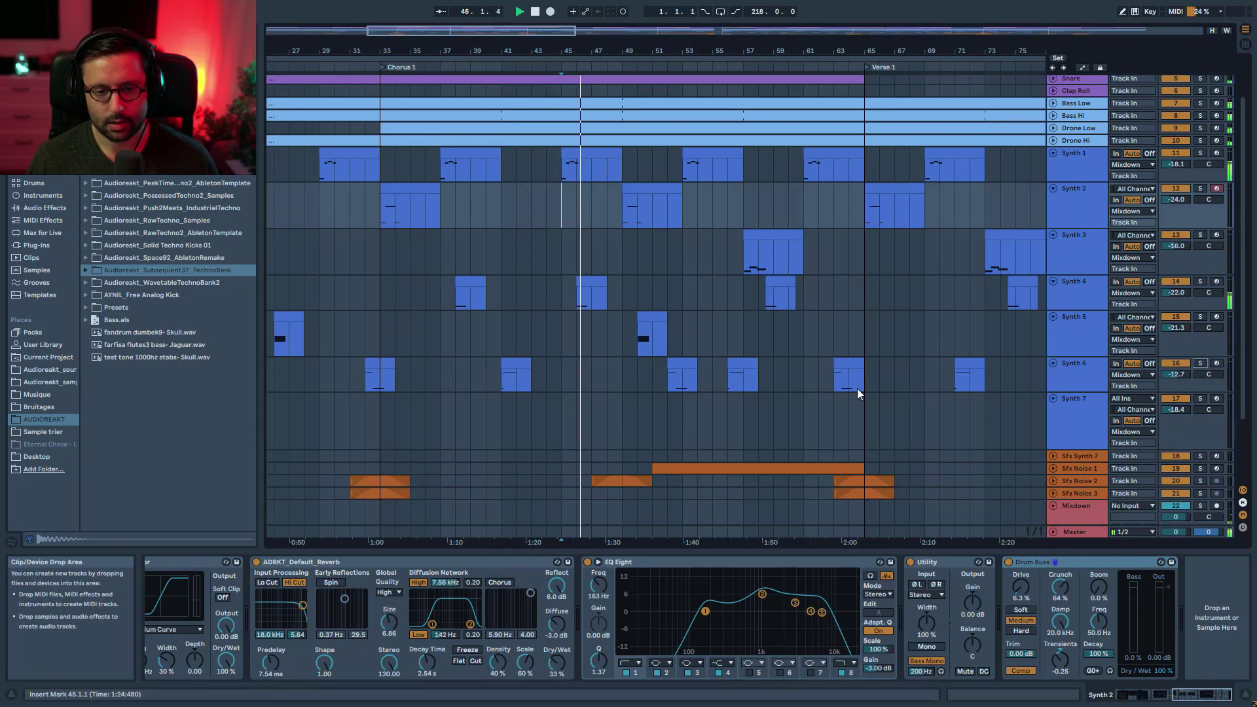
scroll(682, 325, up, 3)
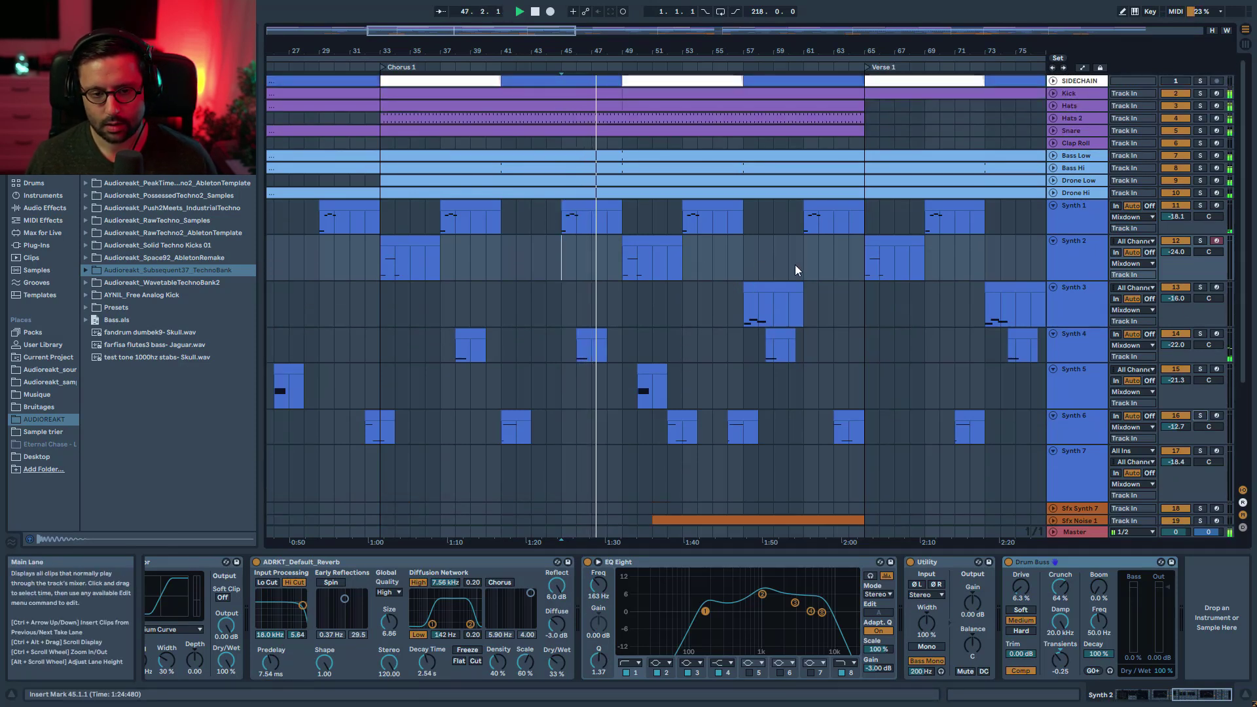
drag(546, 38, 555, 38)
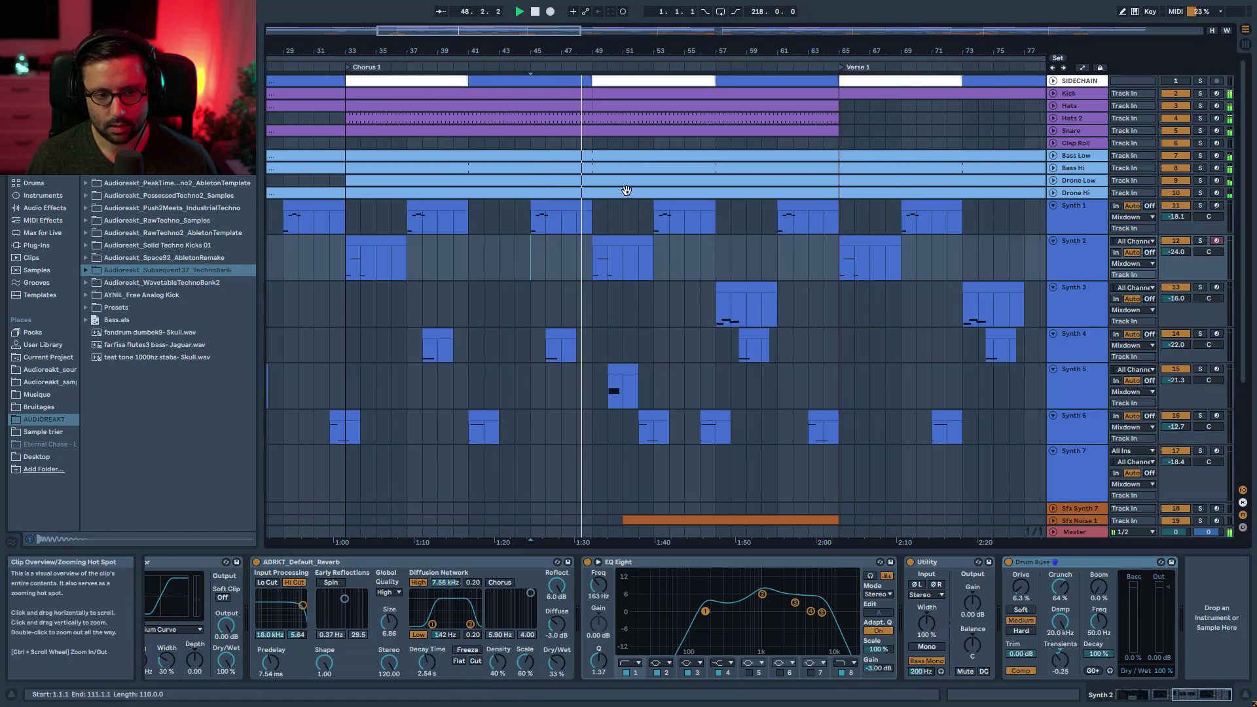
scroll(701, 262, down, 1)
scroll(701, 262, down, 2)
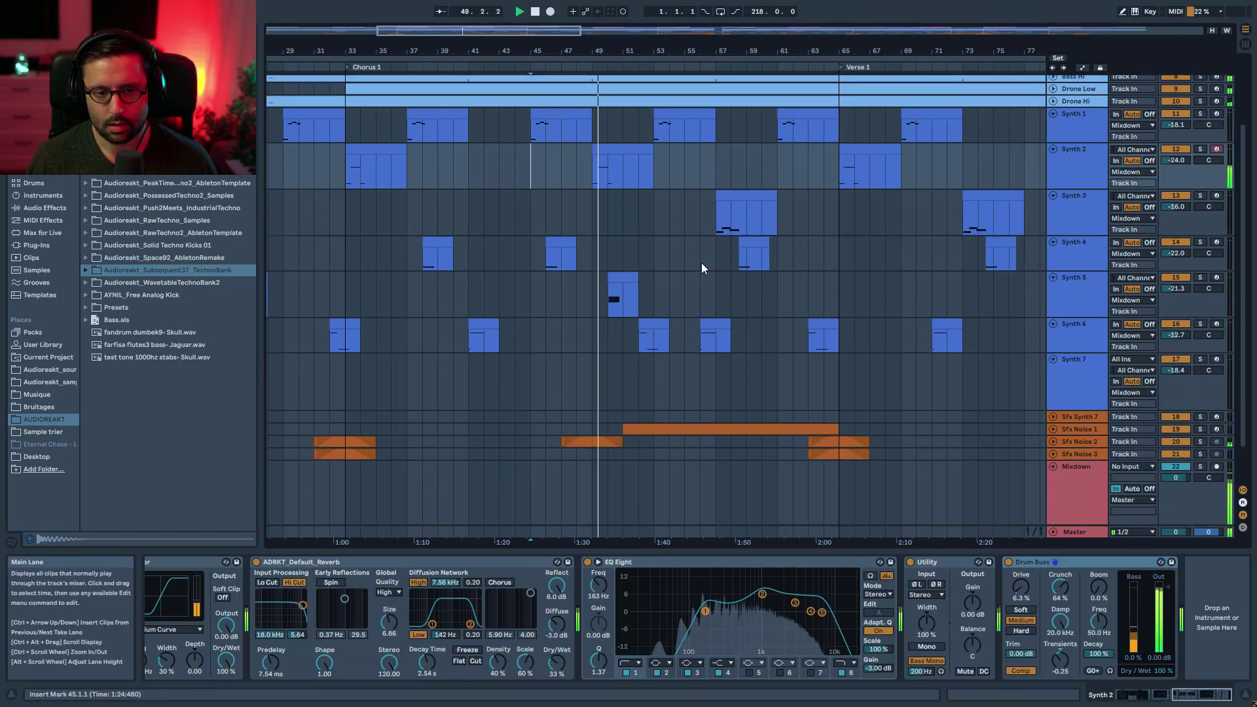
scroll(770, 288, up, 1)
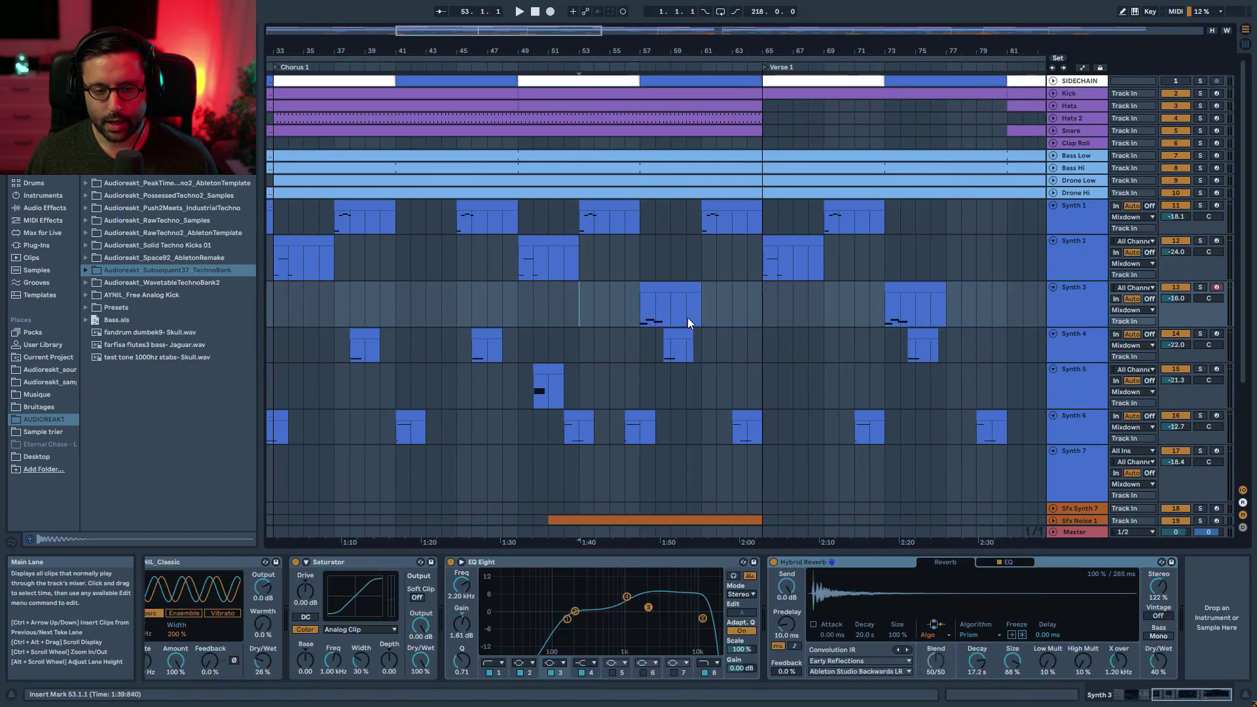
Step: Play the full mix from the Synth 3 clip at bar 57 while following the tracks toward Verse 1
click(638, 314)
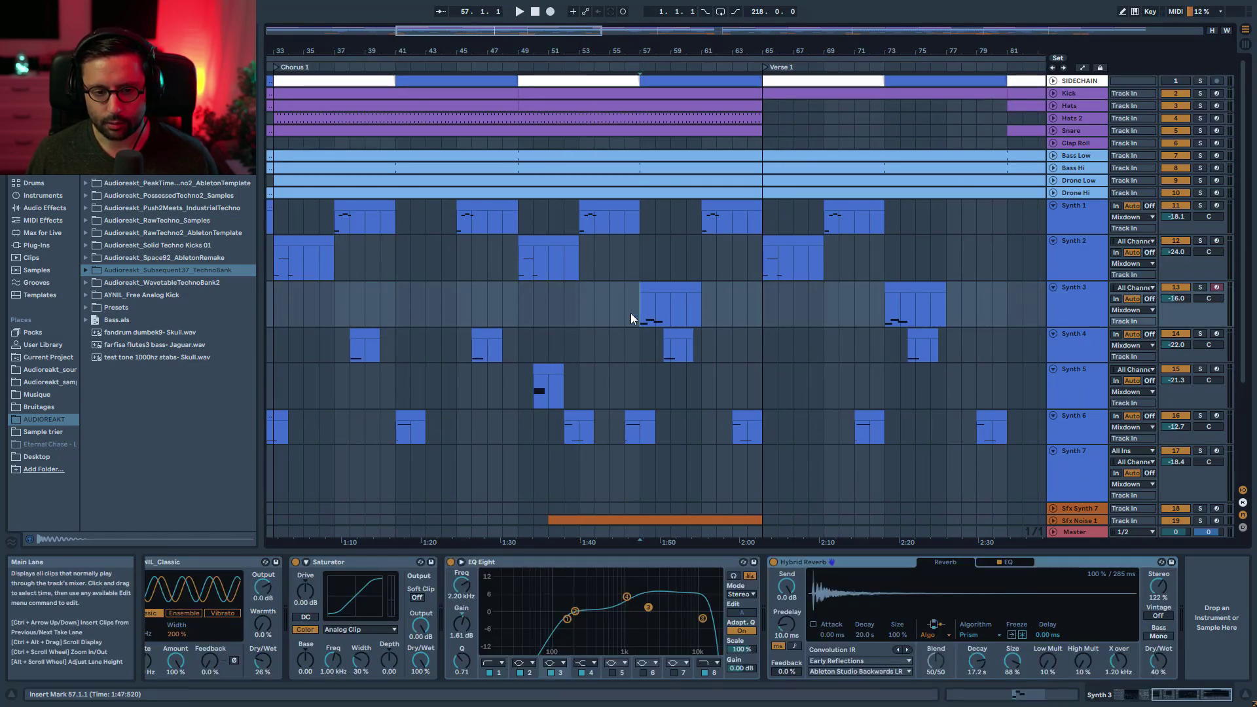
key(space)
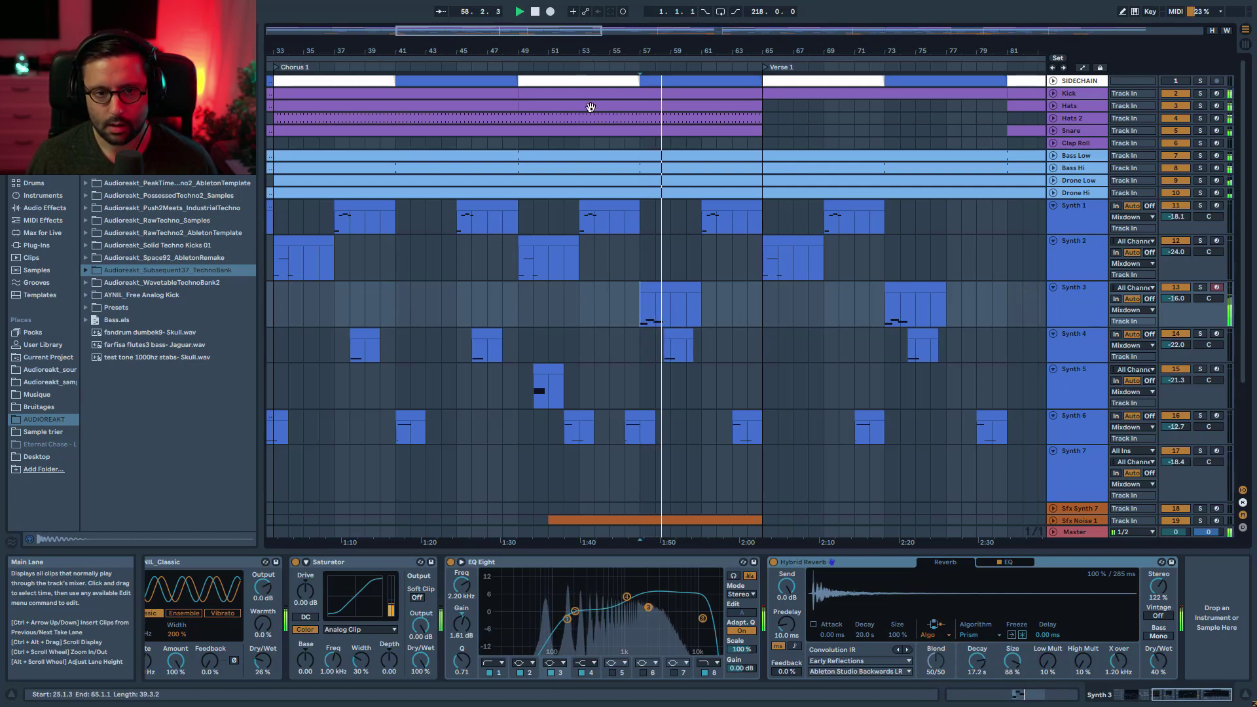
drag(629, 51, 549, 54)
scroll(651, 259, down, 3)
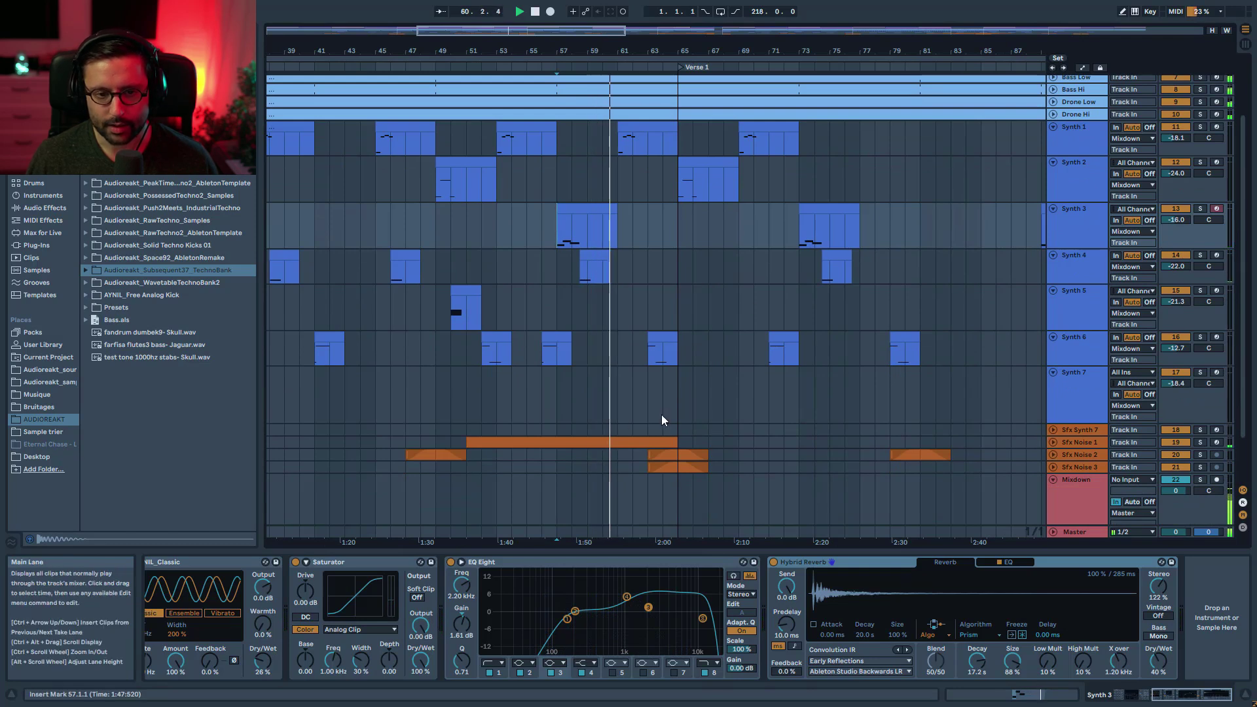
scroll(661, 414, up, 3)
Step: Reduce the Synth 7 track's height and unfold Bass Hi, with the timeline showing Chorus 1 through Drop 2
drag(619, 51, 569, 36)
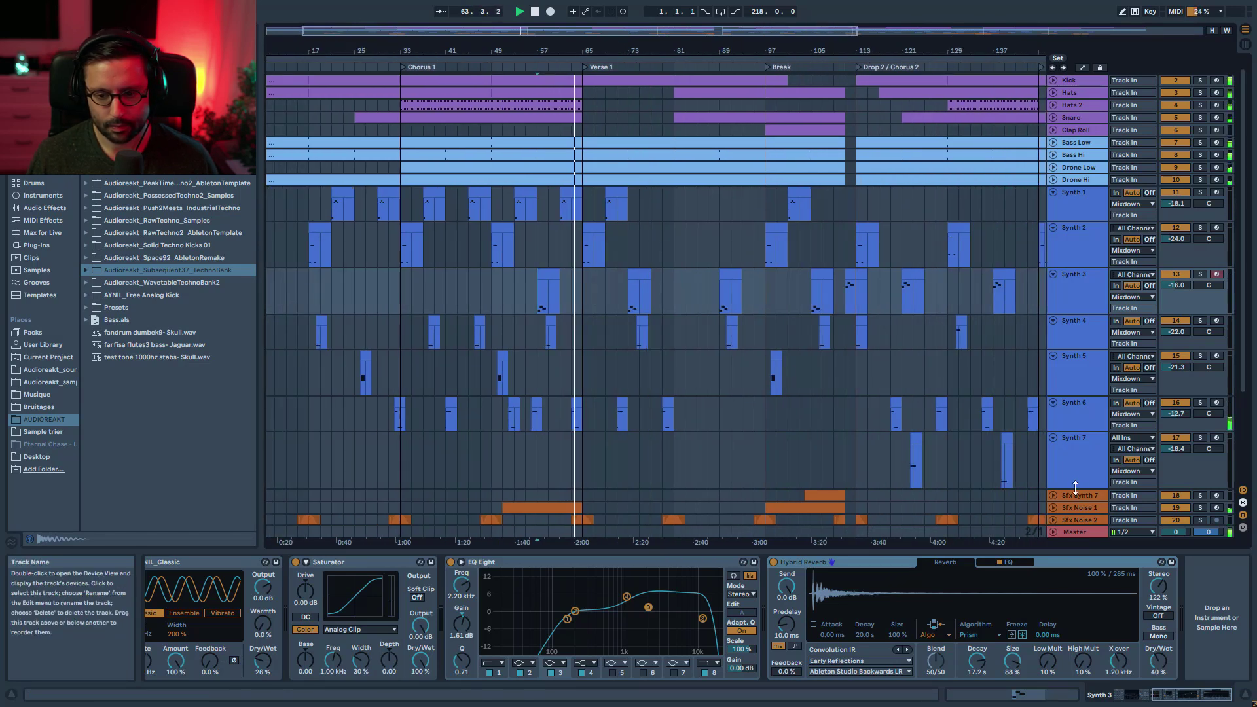
drag(1074, 486, 1070, 463)
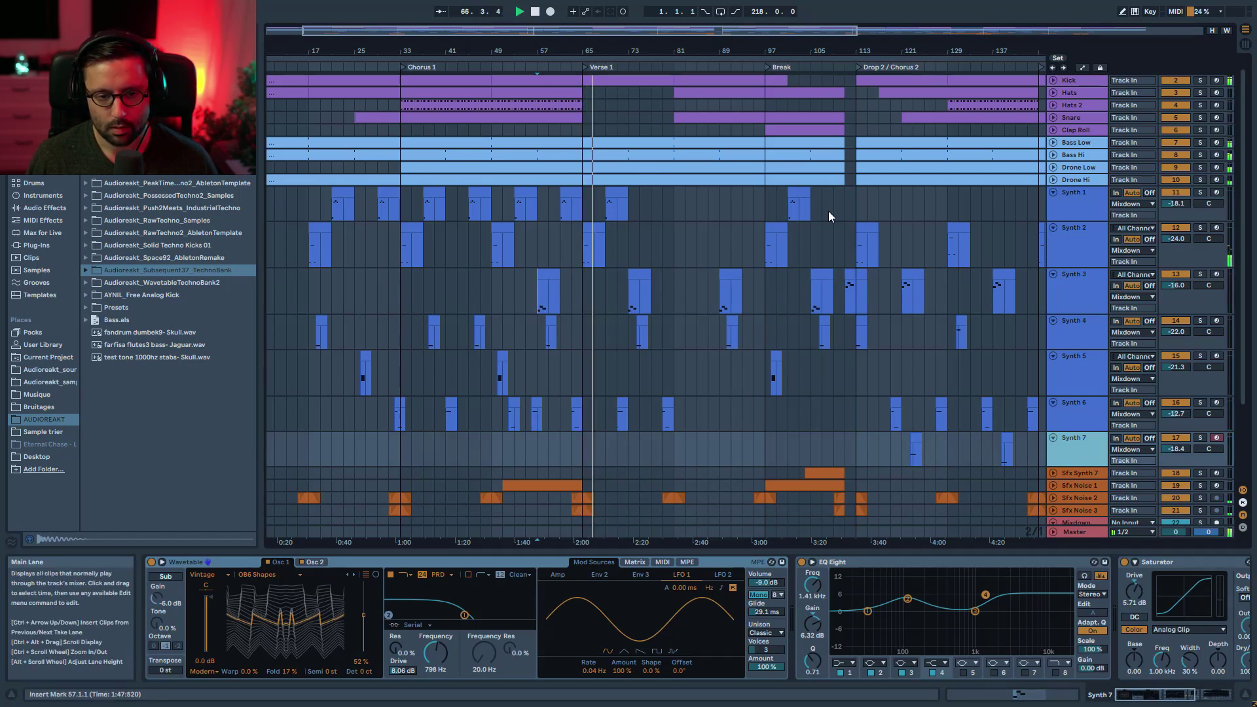
click(1054, 155)
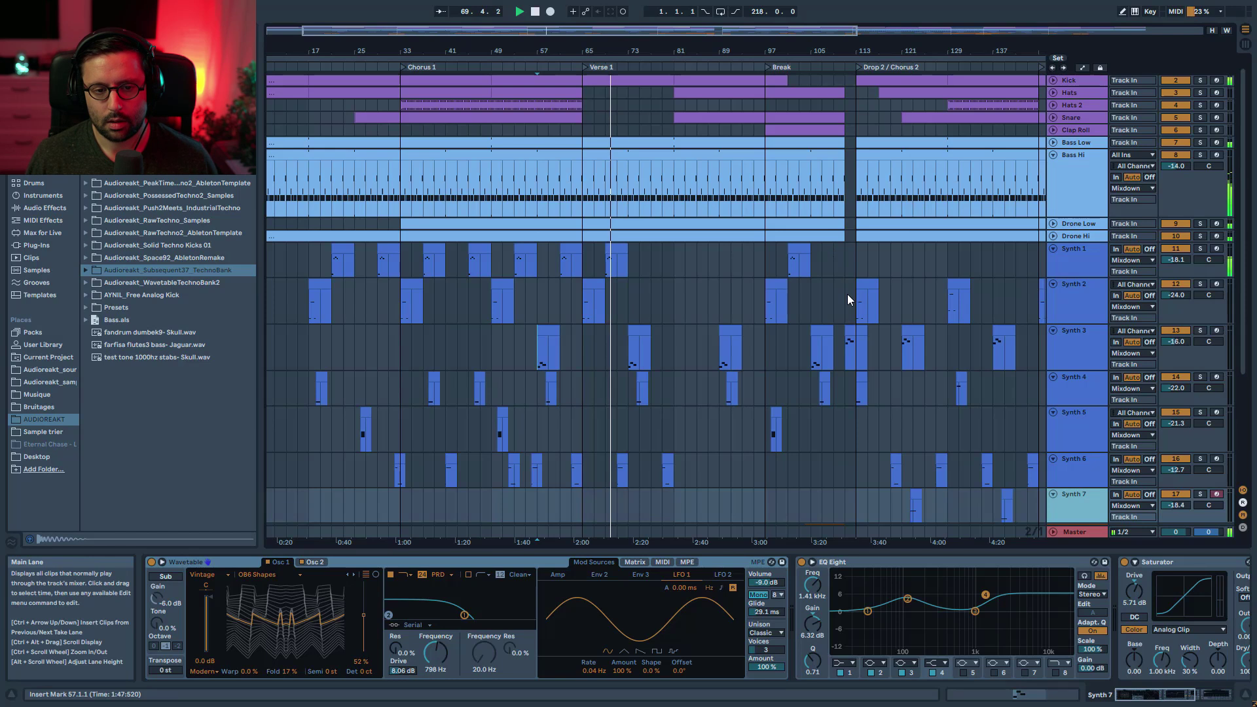
scroll(762, 350, down, 2)
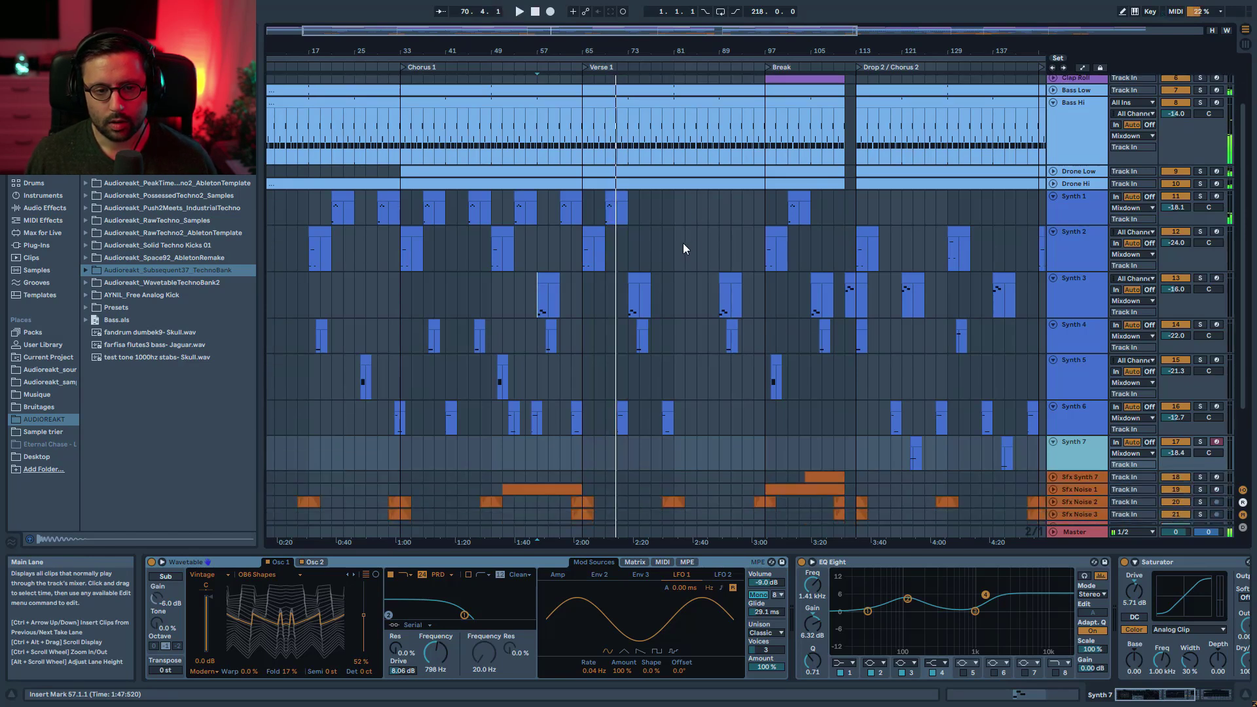
scroll(684, 248, up, 3)
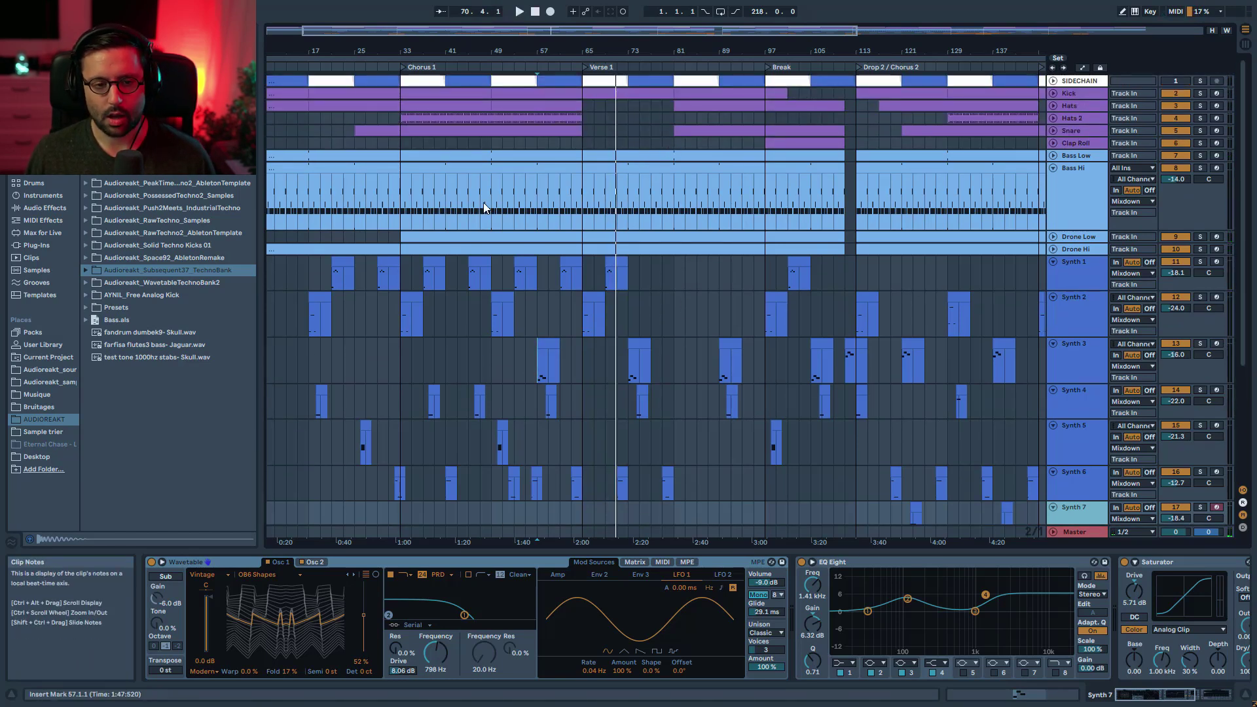
Step: Audition Bass Low and Bass Hi together in solo from bar 69 in Verse 1
click(1082, 172)
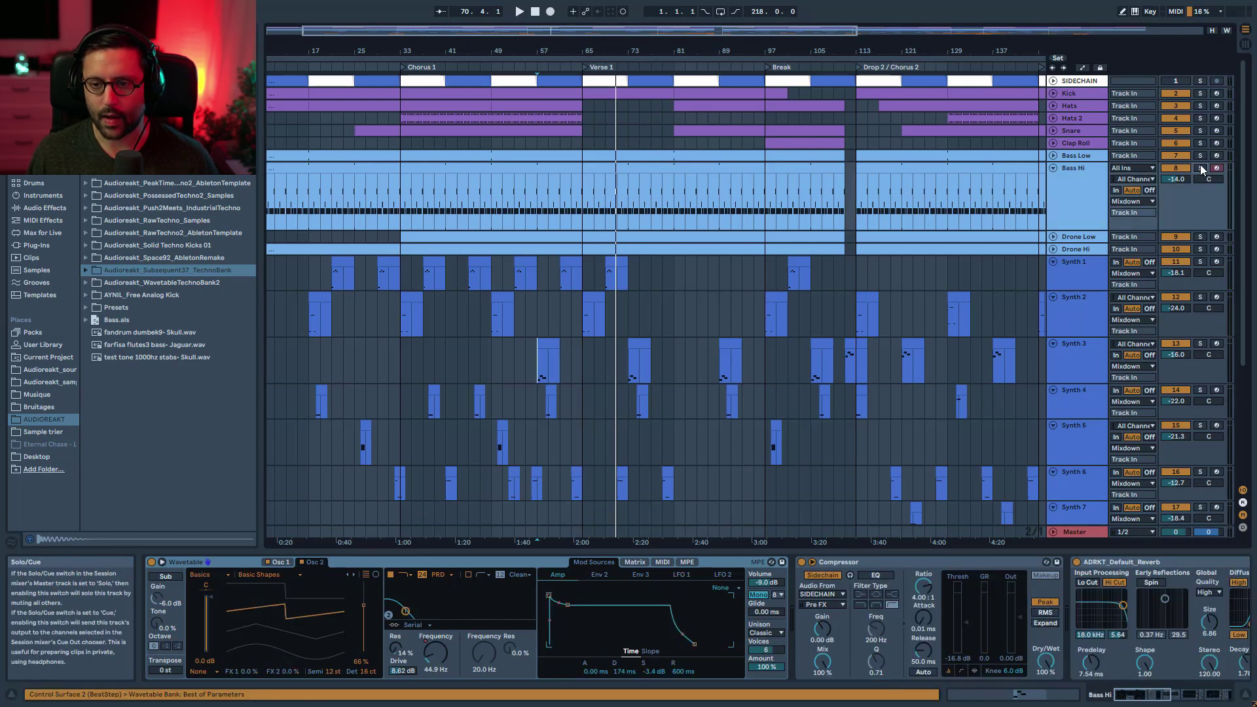
ctrl+click(1200, 156)
key(space)
click(606, 196)
key(space)
key(space)
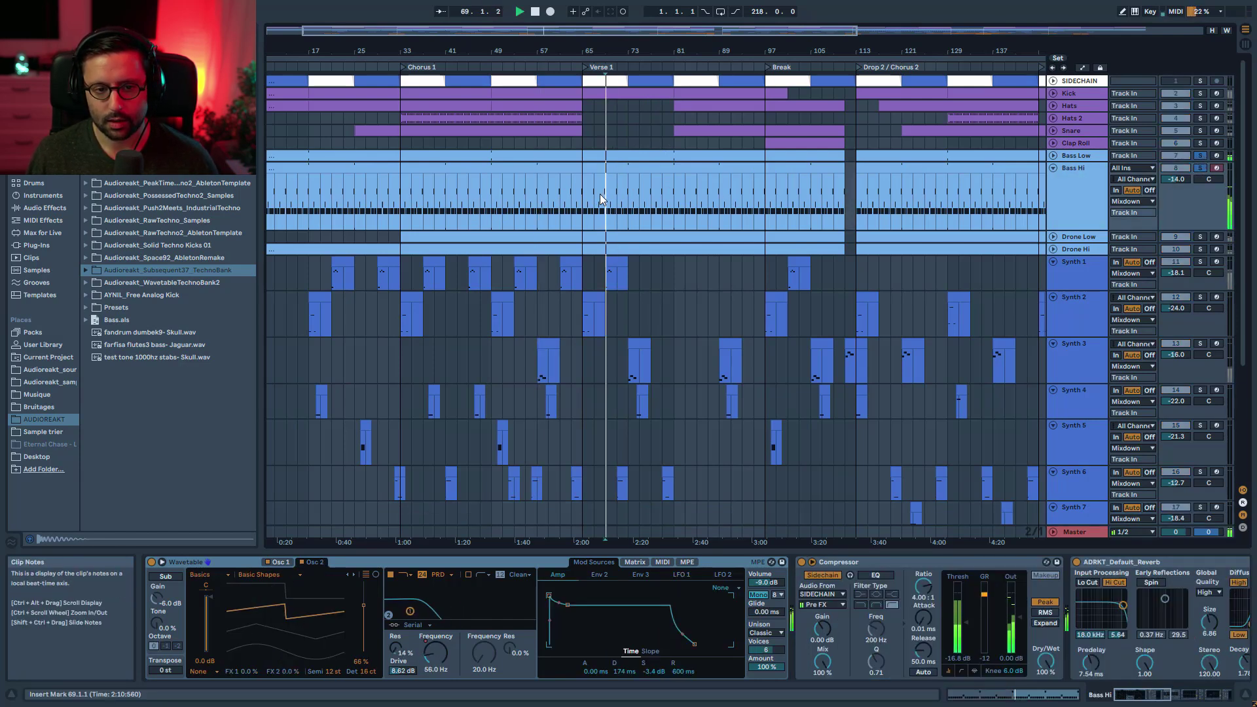
key(space)
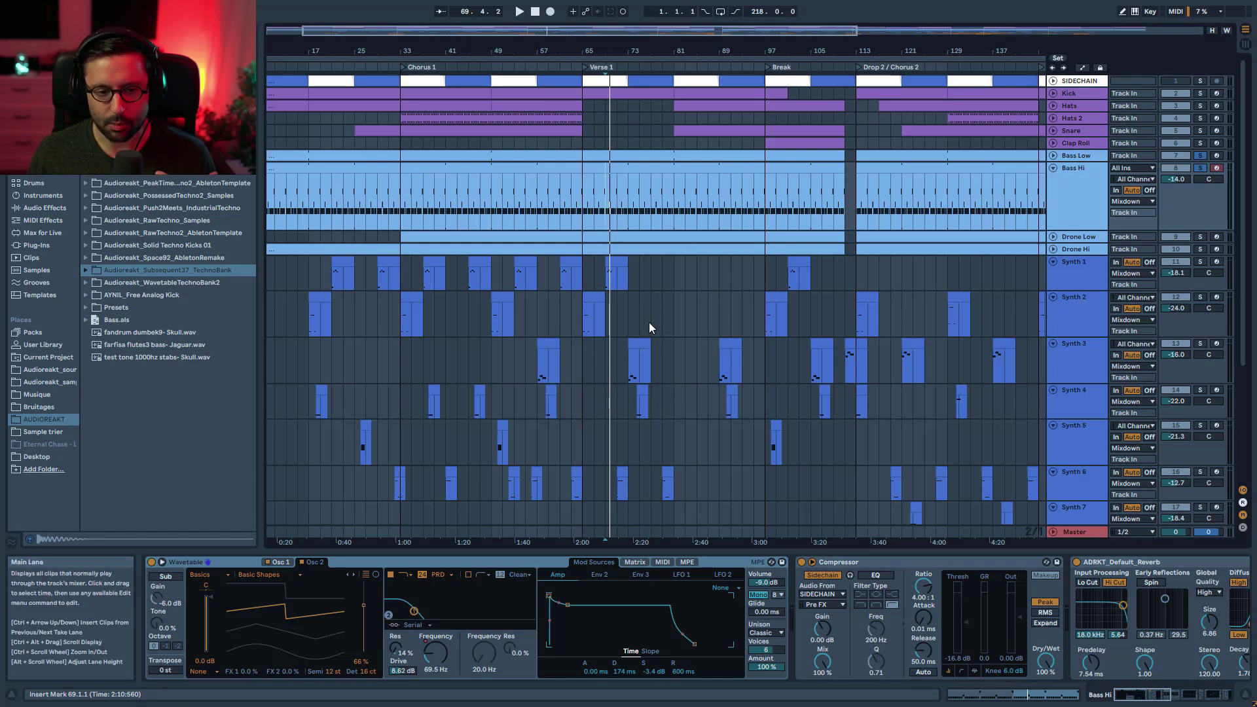
Step: Show the automation lanes and display the Filter 1 Frequency envelope on the Bass Hi track
key(a)
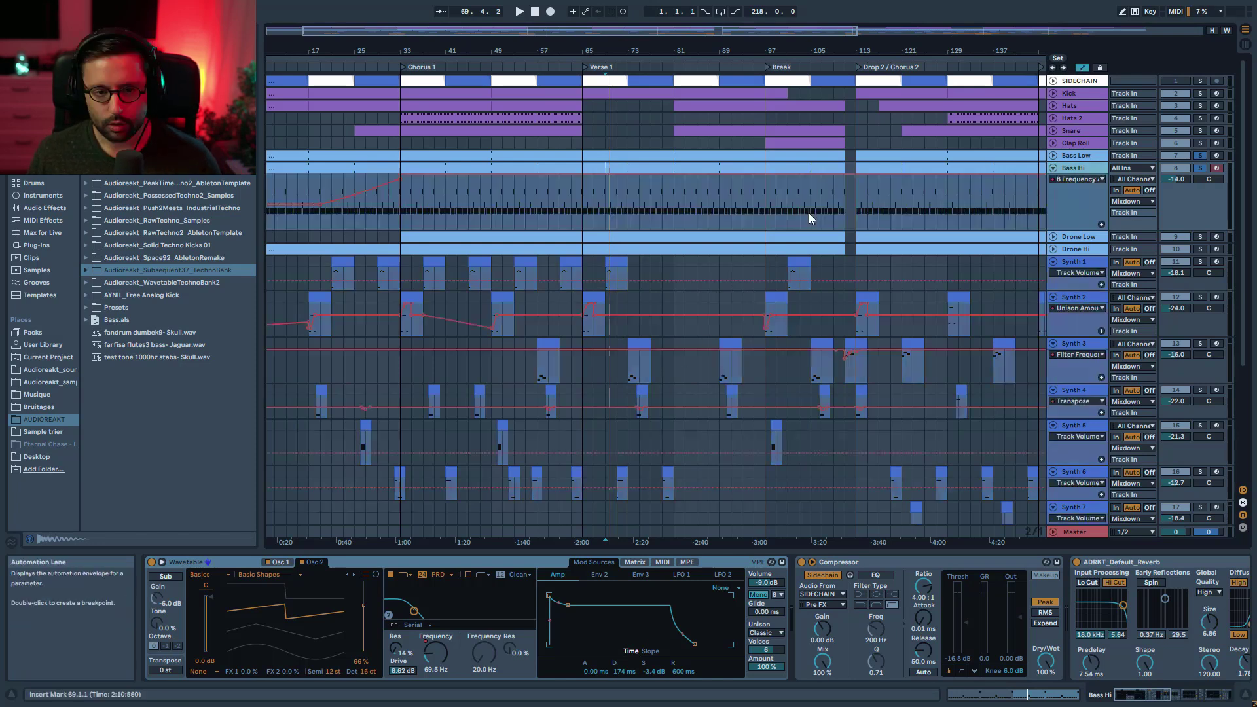
click(1090, 178)
click(1105, 198)
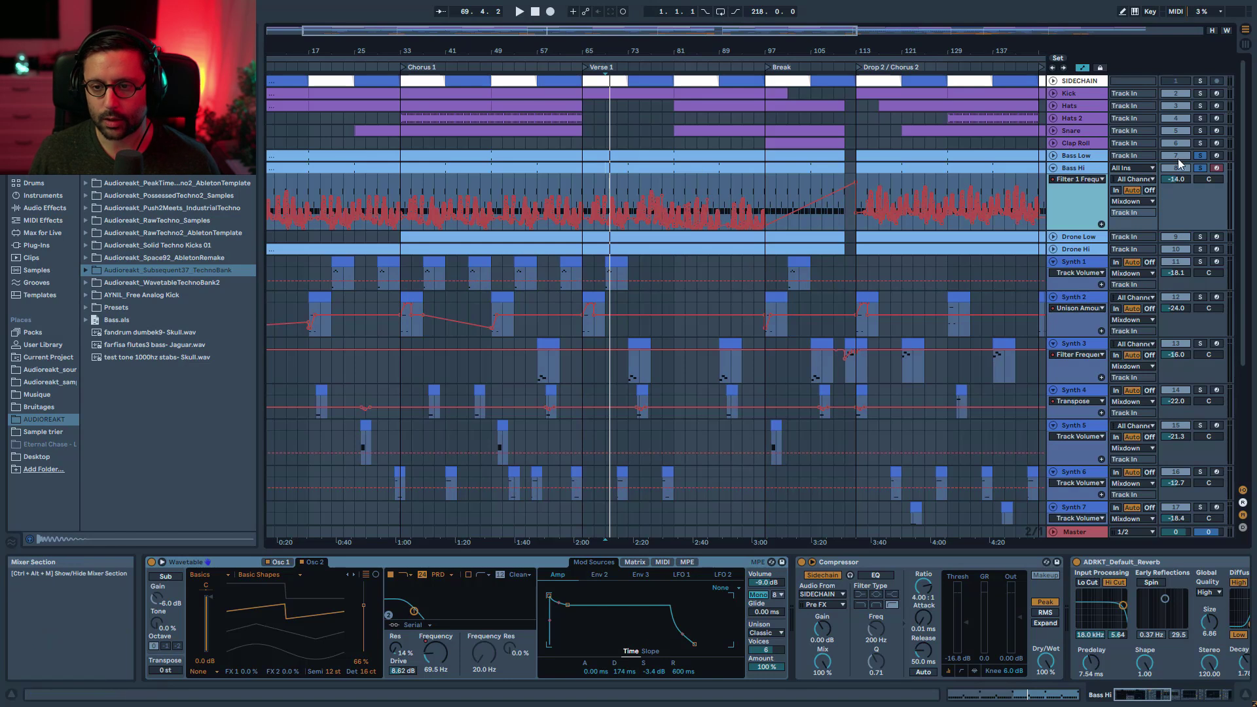
Step: Turn off the bass solos and play the full mix from bar 69
click(1200, 169)
key(space)
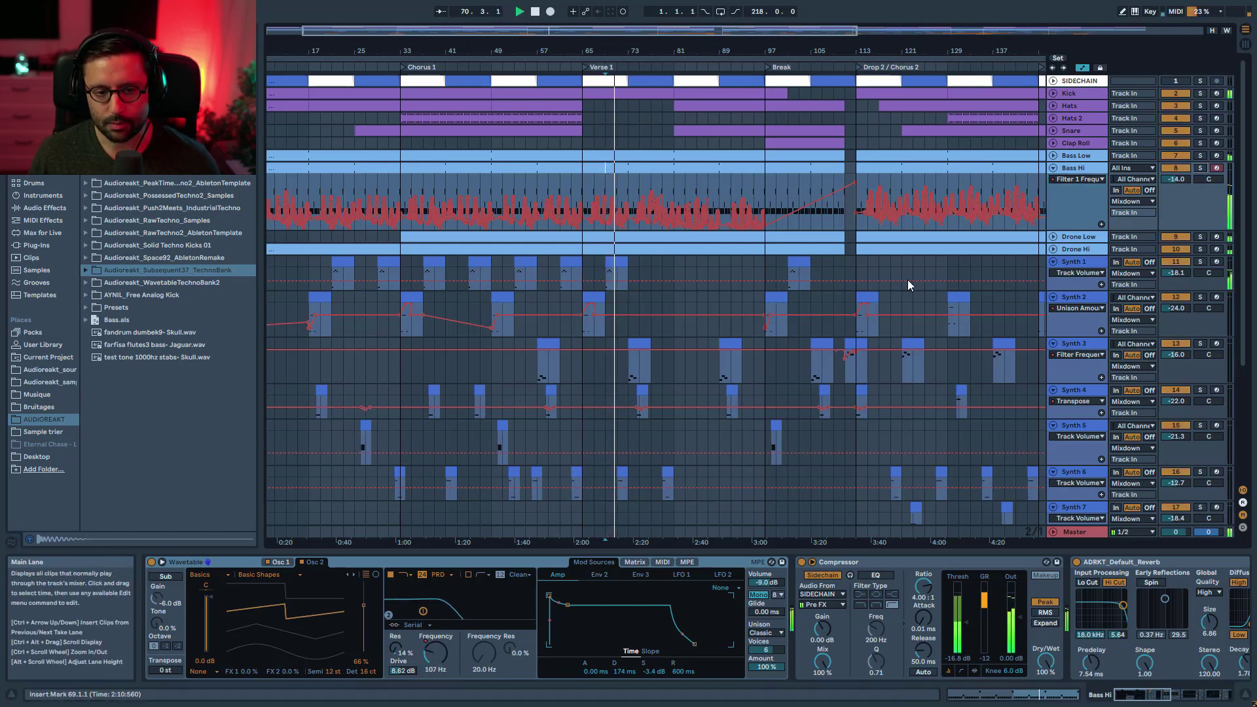
Step: Select the Synth 3 track and play the full mix from bar 77 in Verse 1
scroll(818, 328, down, 2)
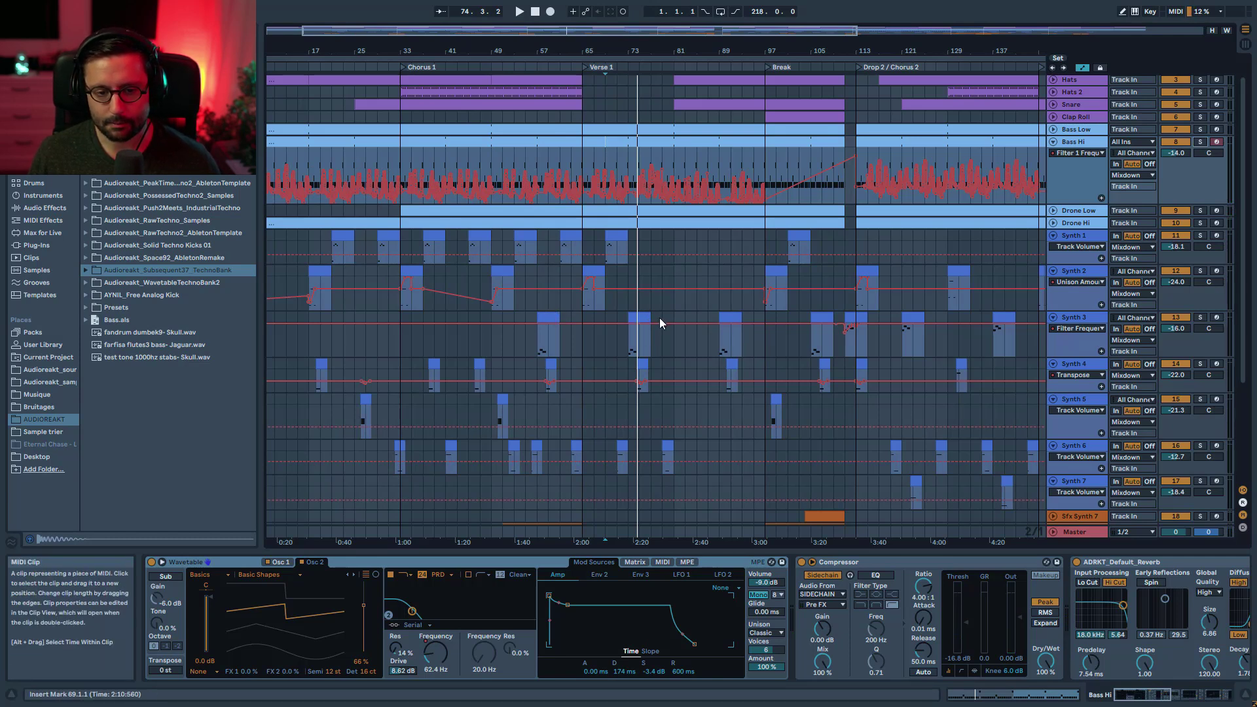
click(705, 349)
scroll(766, 261, up, 2)
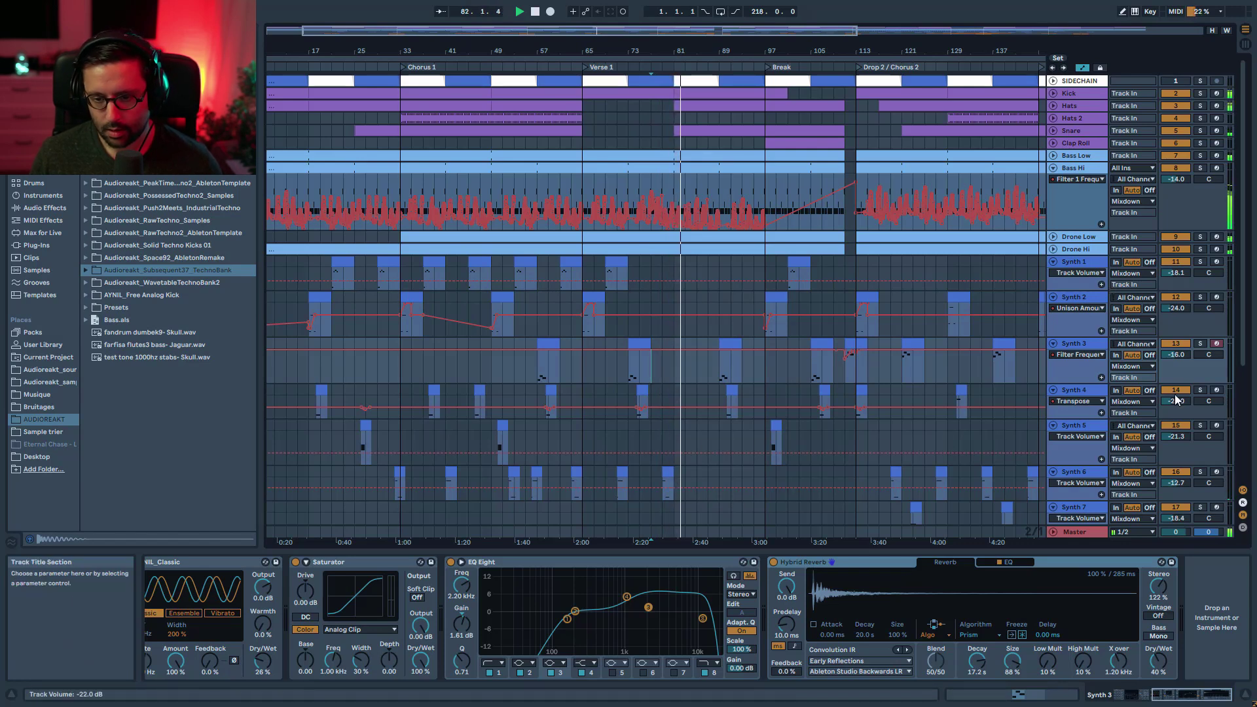
Step: Solo Synth 4 and compare its Verse 1 clips around bars 75 and 90
click(1204, 391)
click(634, 393)
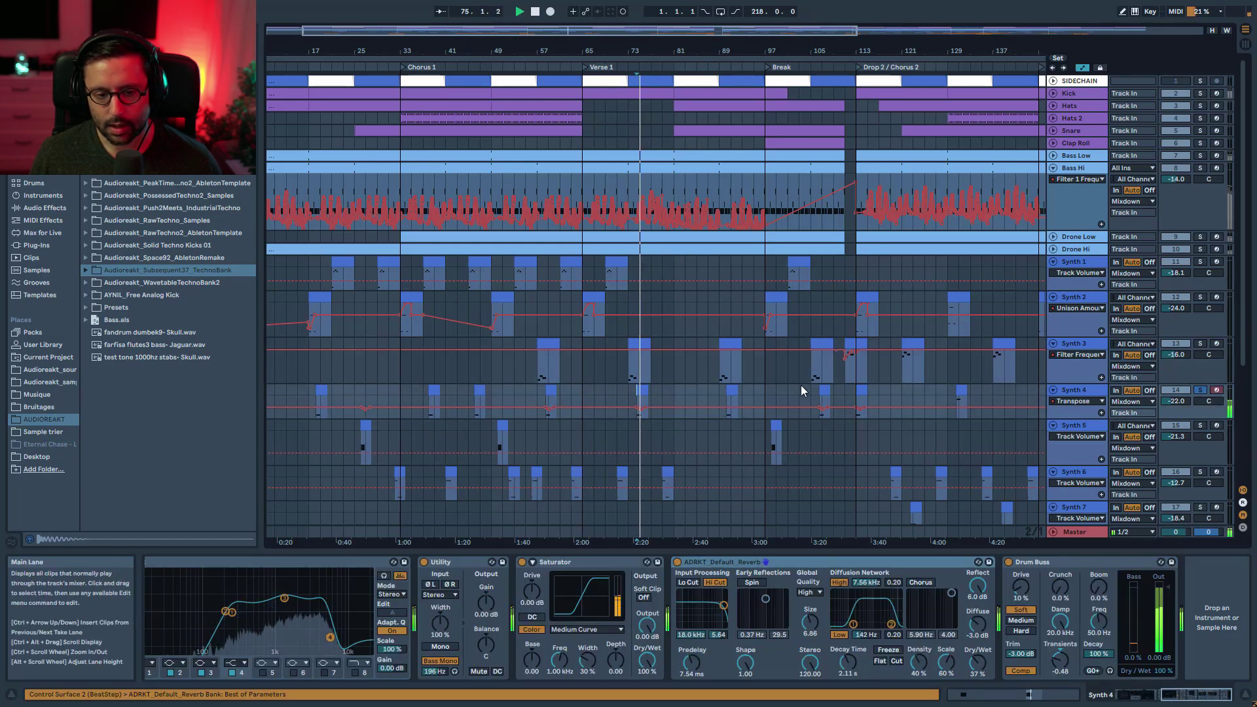
key(space)
click(725, 396)
key(space)
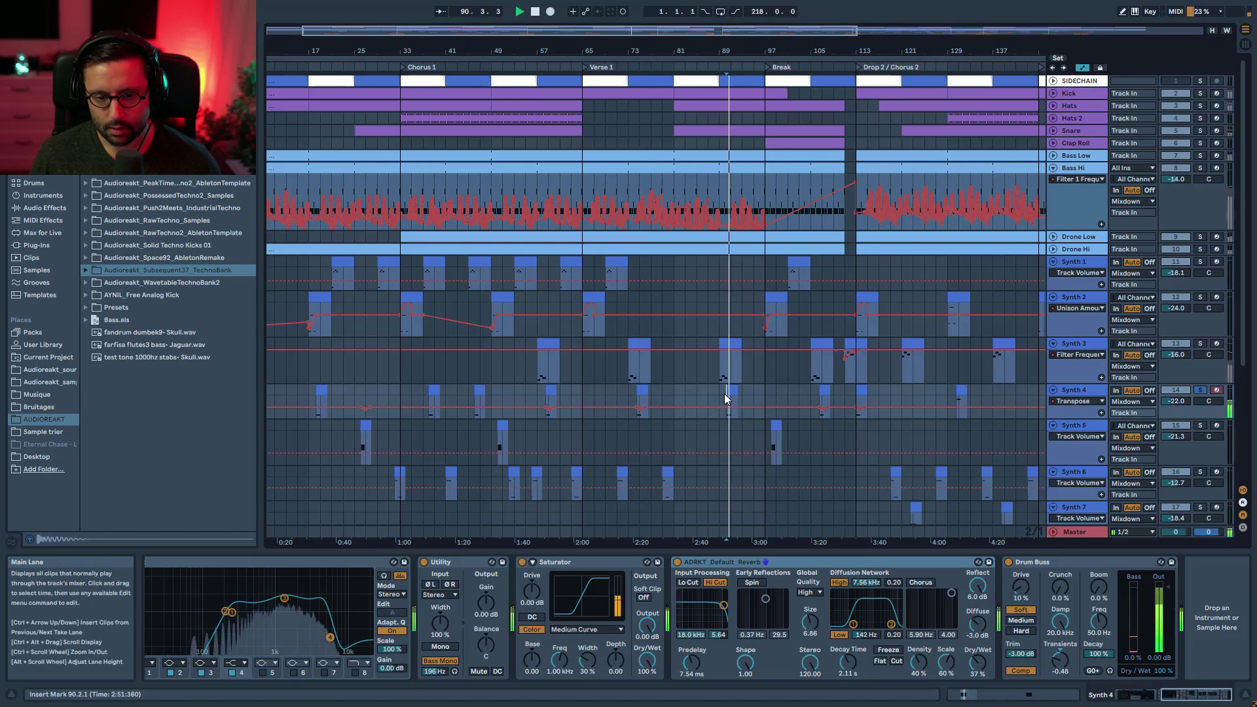
click(633, 395)
click(637, 400)
Step: Turn off the Synth 4 solo and play the full mix from bar 81, stopping after a few bars
click(673, 266)
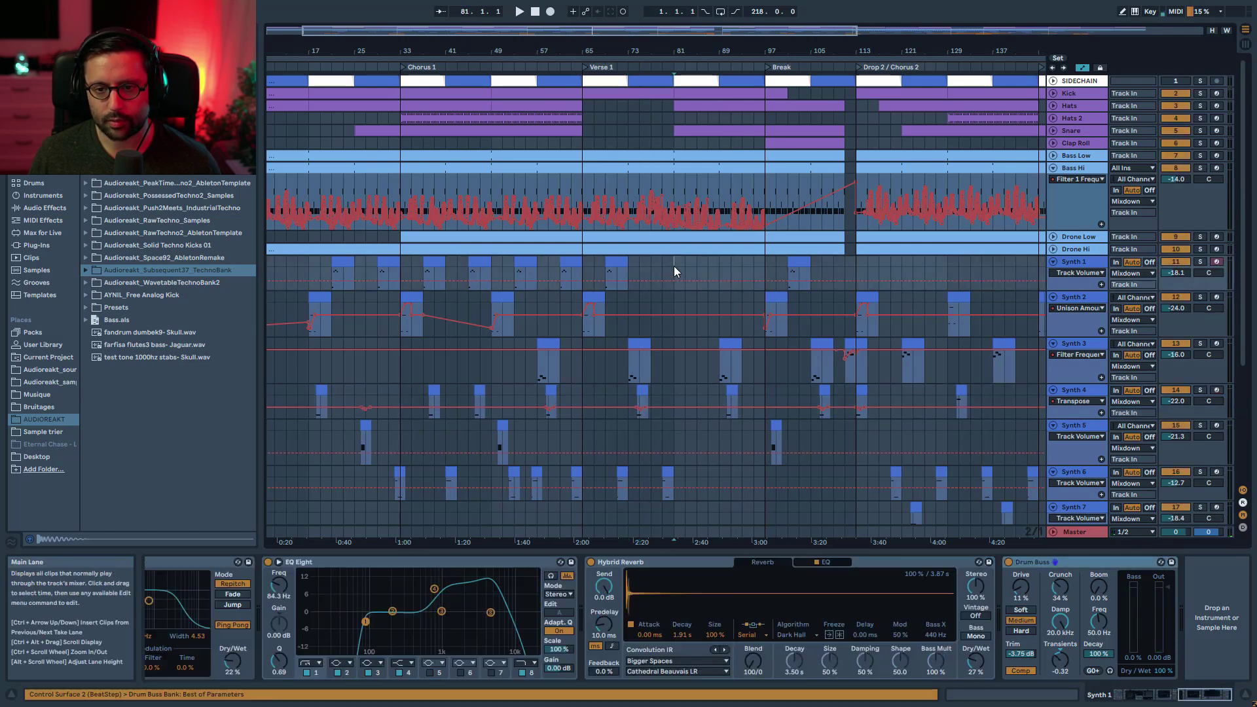
key(space)
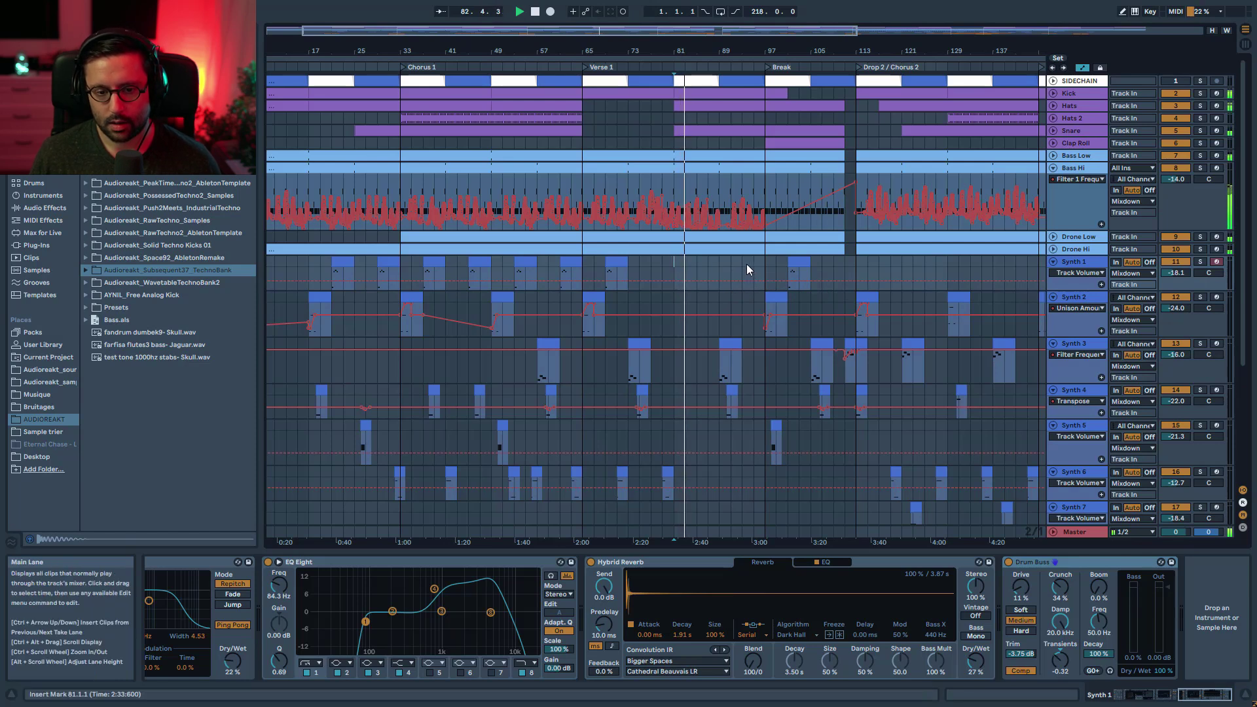
scroll(718, 367, down, 2)
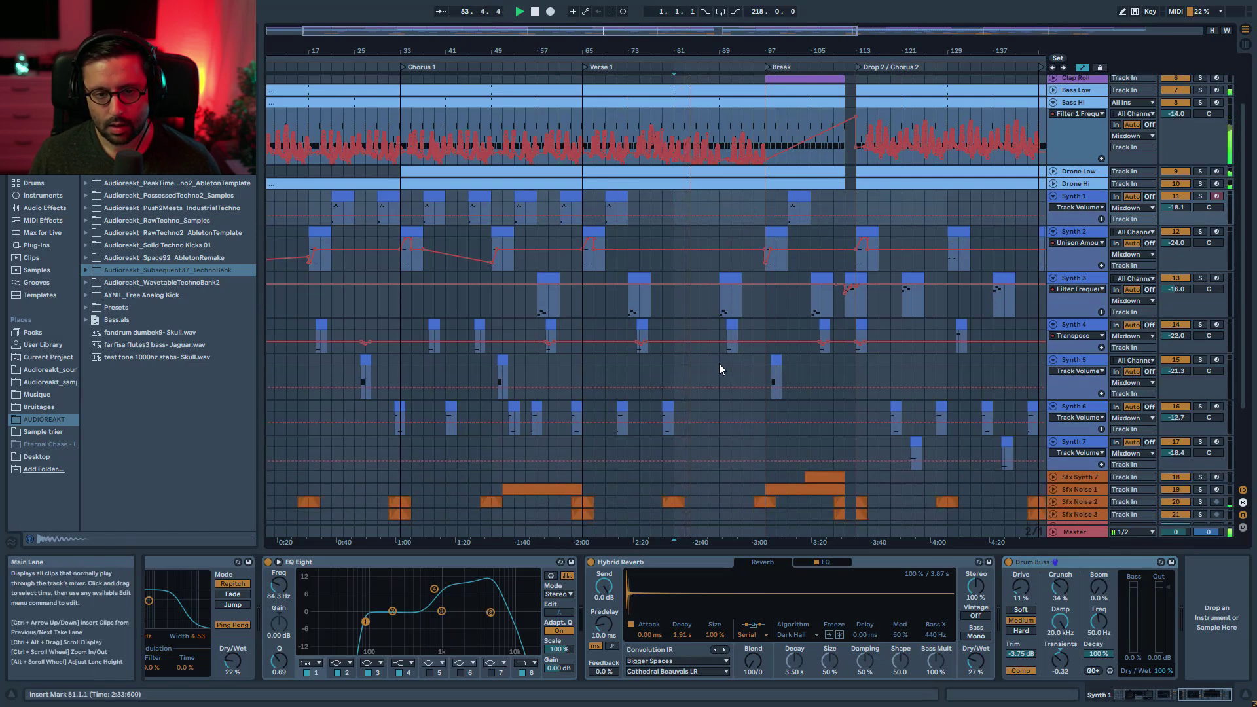
key(space)
Step: Raise the Bass Hi Filter 1 Frequency envelope into a peak of about 378 Hz just after bar 89 in Verse 1
drag(644, 38, 645, 52)
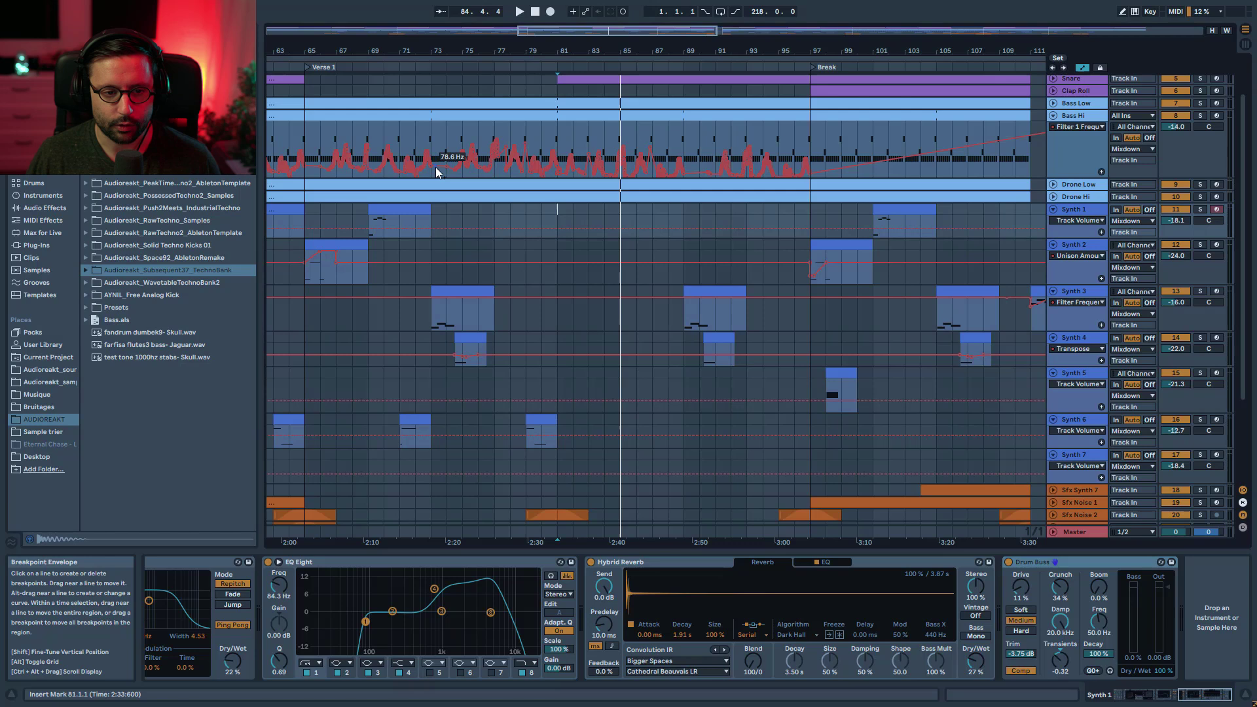
click(417, 171)
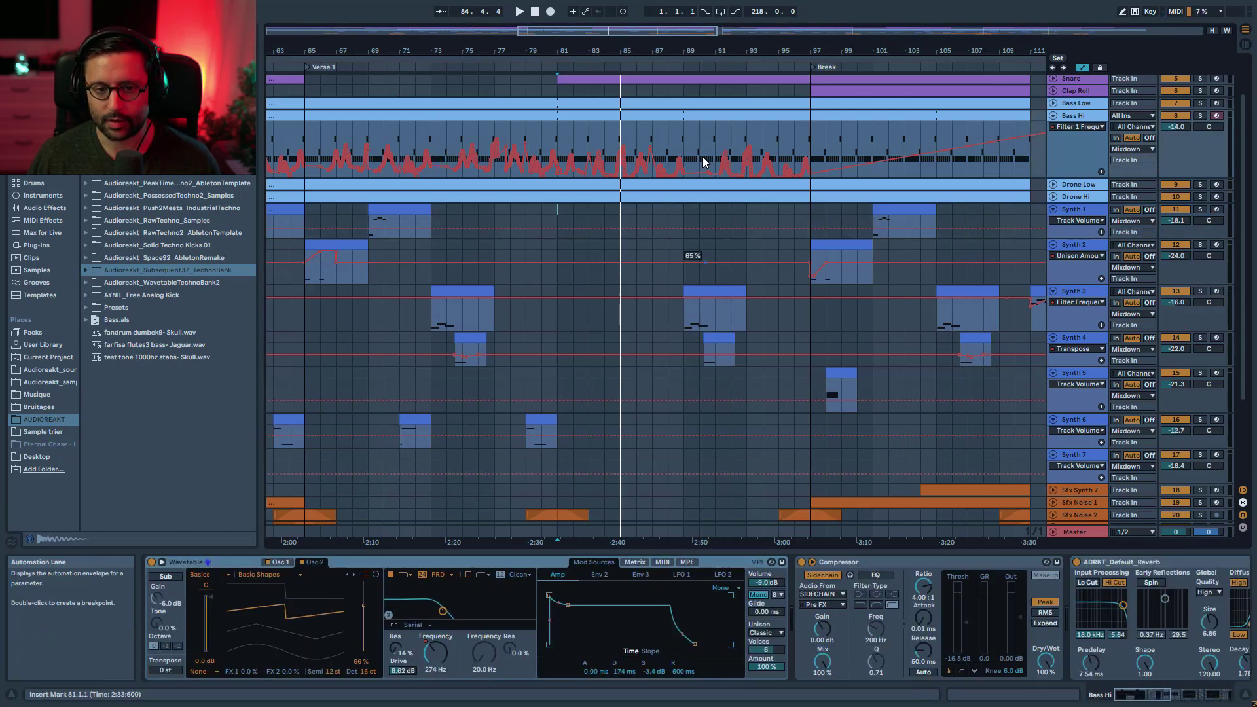
drag(697, 174, 698, 149)
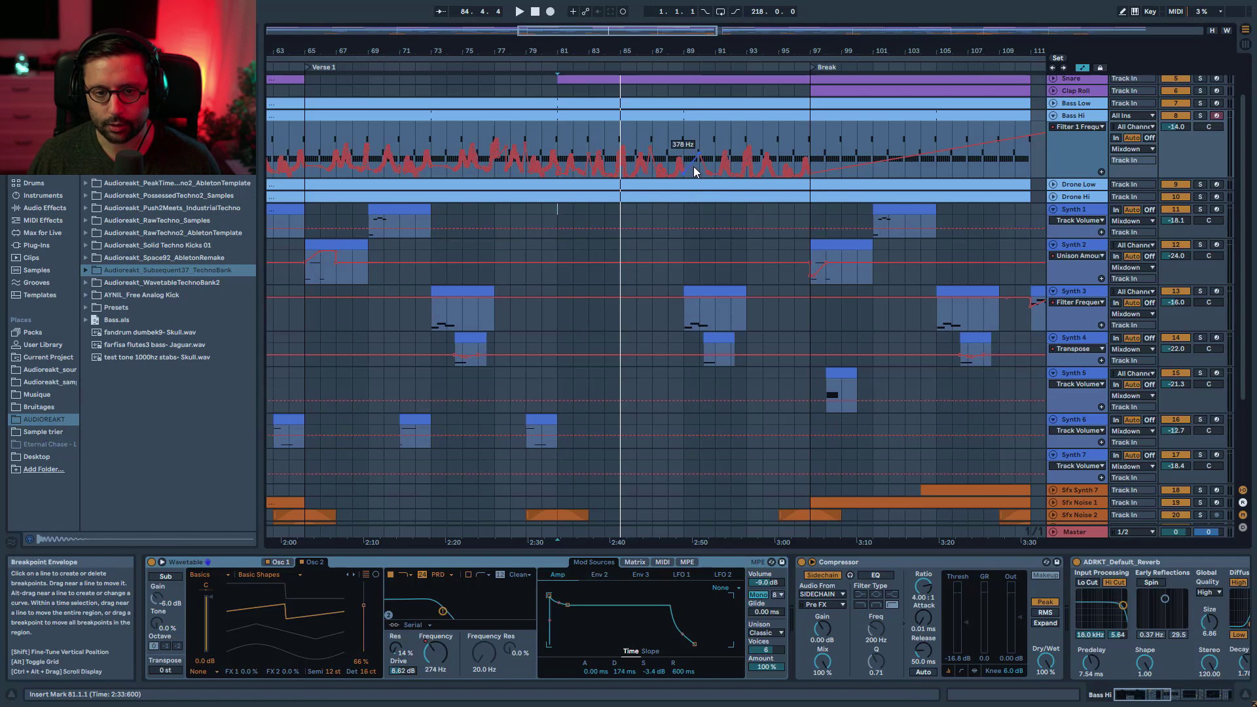
Step: Solo Bass Hi and audition its filter movement from bar 89
click(1200, 116)
click(687, 139)
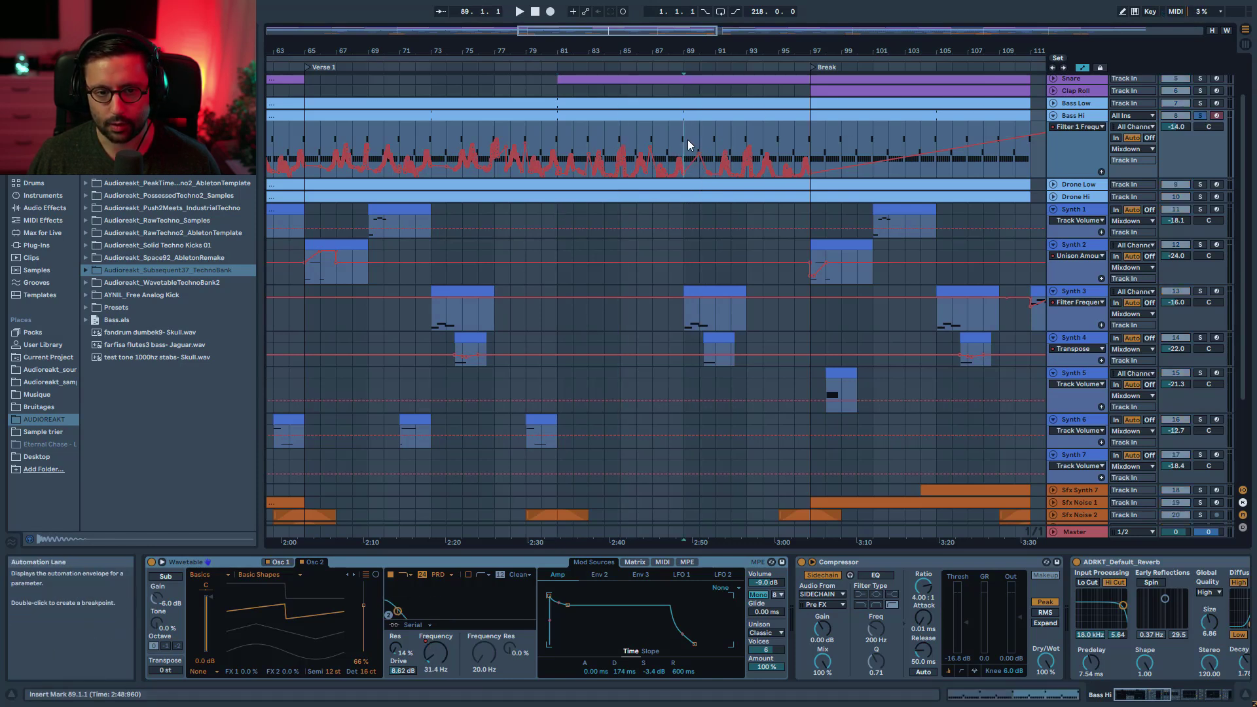
key(space)
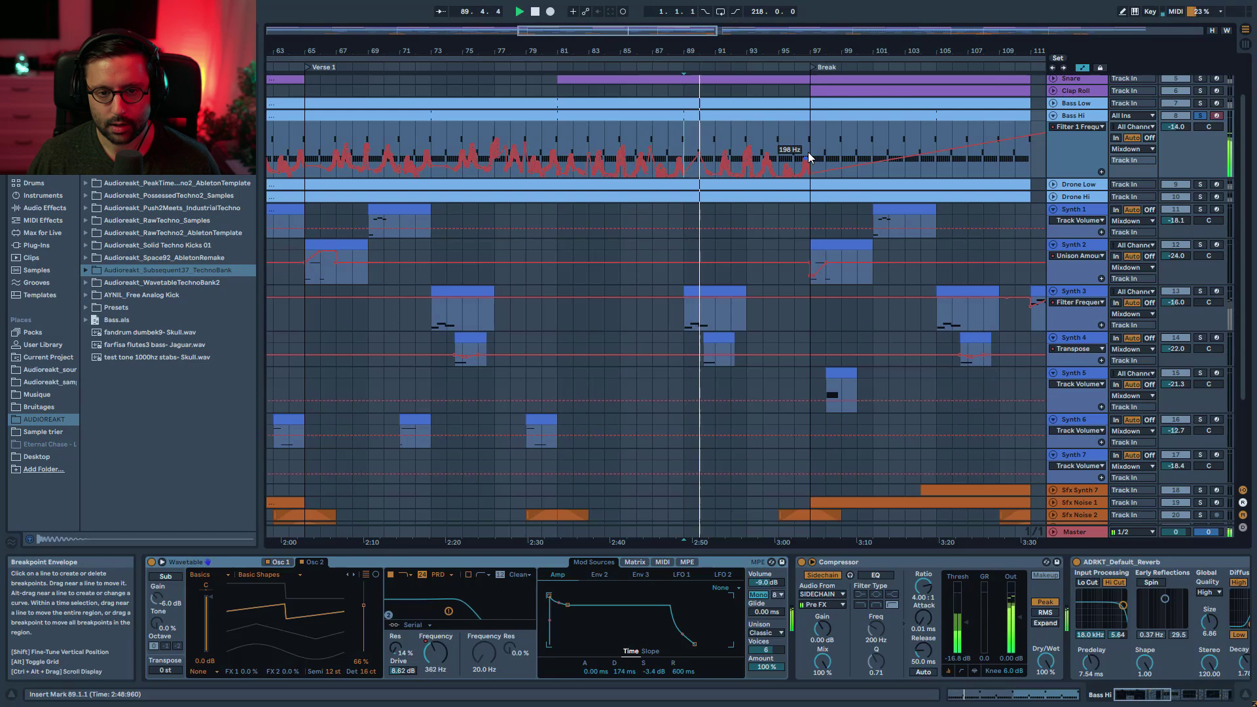
key(space)
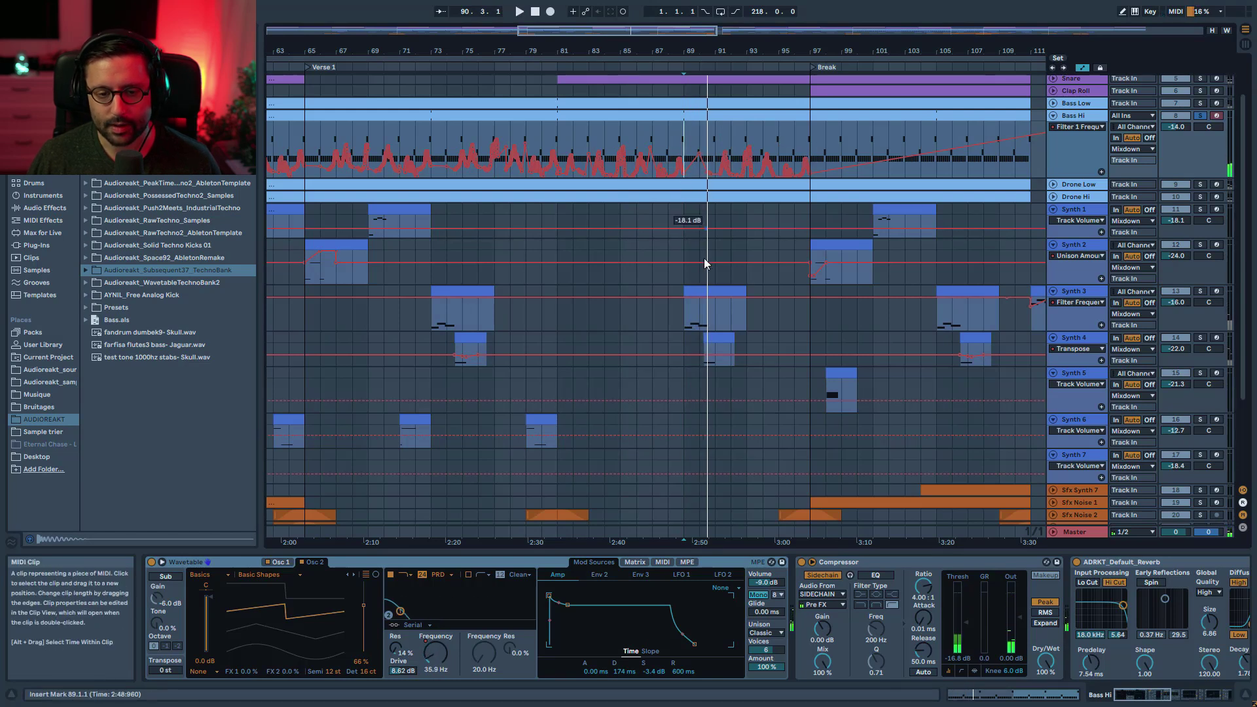
Step: Solo Synth 3 as well and audition its bar 89 clip together with Bass Hi
click(1200, 291)
click(693, 292)
key(space)
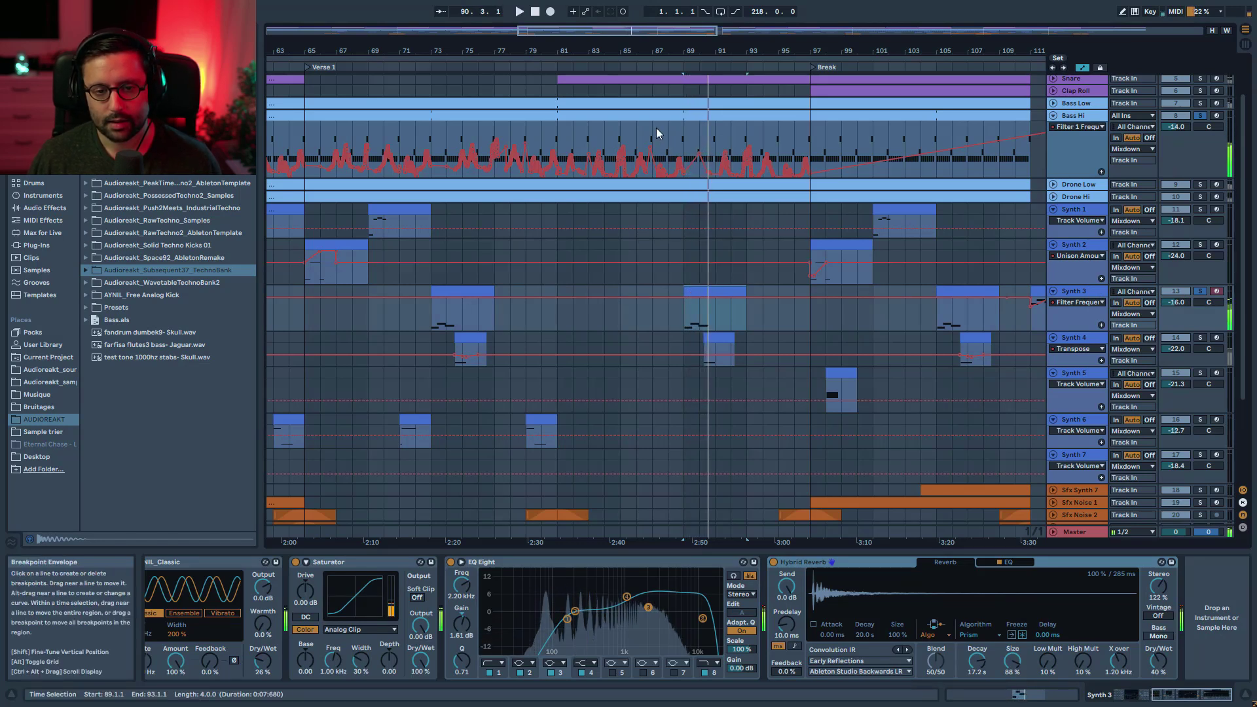
key(space)
Step: Remove the added filter peak after bar 89 and replay Bass Hi with Synth 3 from bar 88
click(699, 154)
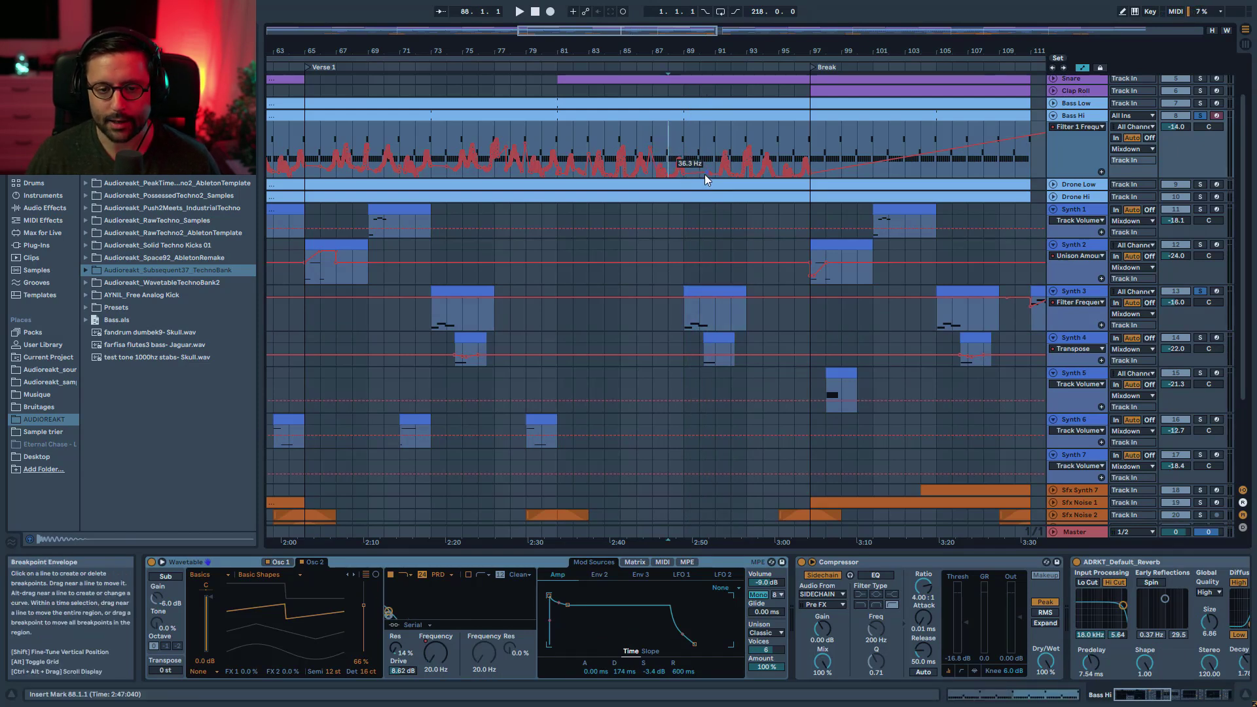
key(space)
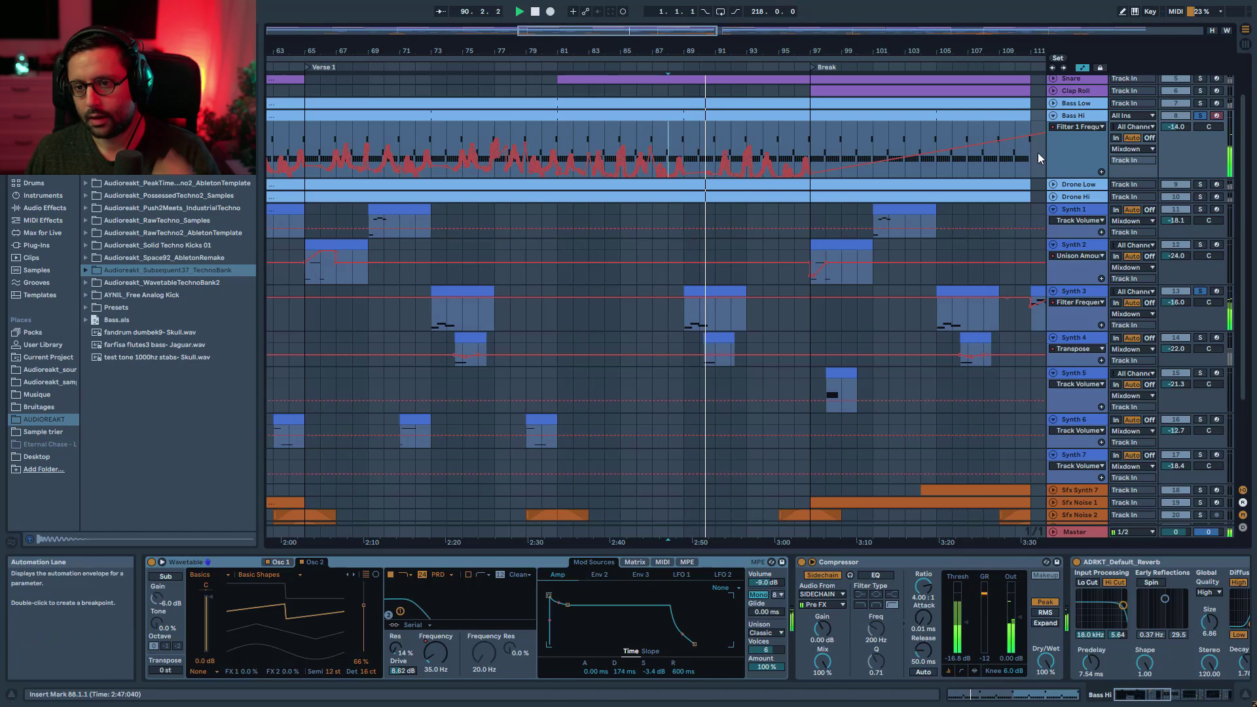
Step: Turn off the Bass Hi and Synth 3 solos and play the full mix from bar 90
click(1200, 116)
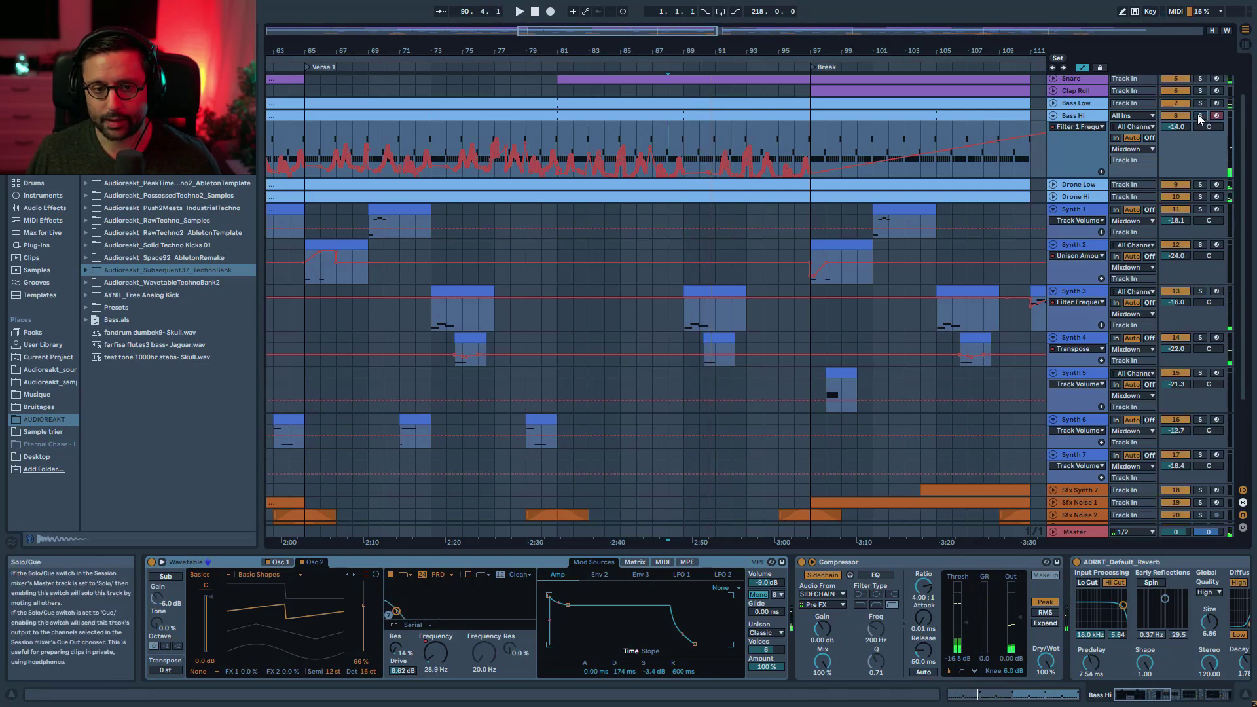
click(704, 154)
key(space)
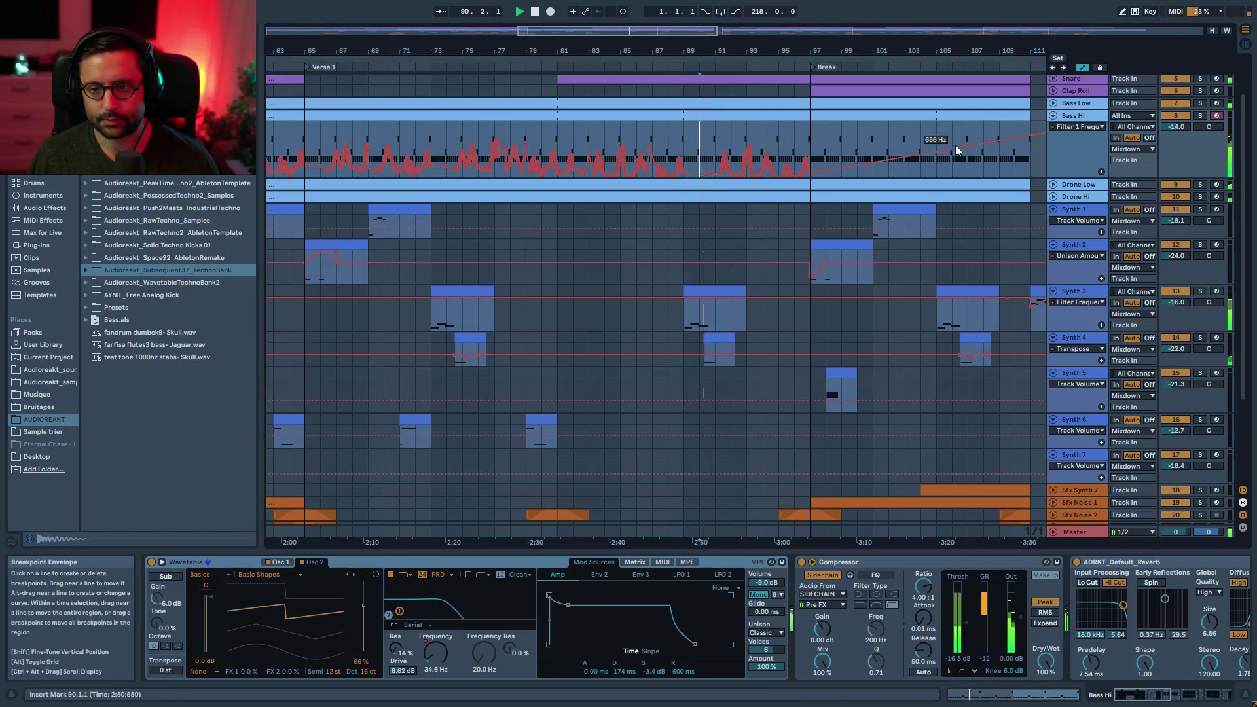
Step: Follow the playback from the end of Verse 1 into the Break and examine all tracks and the rising Bass Hi filter
drag(655, 32, 658, 8)
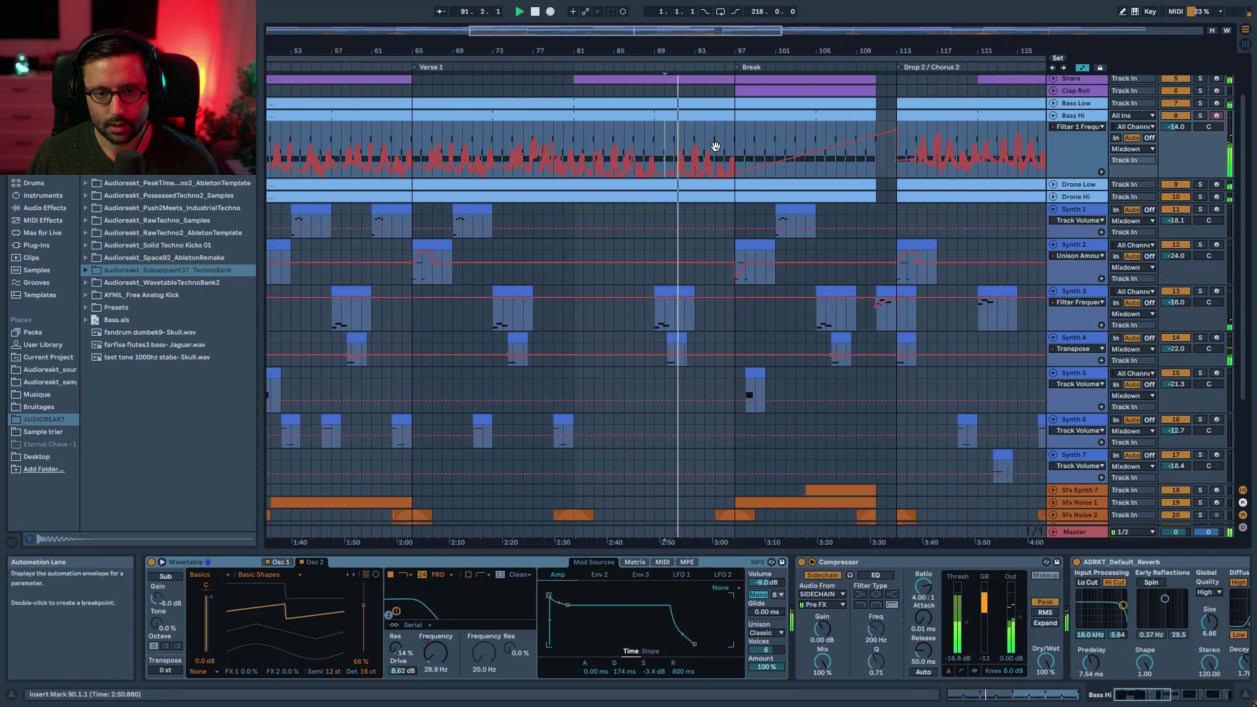
scroll(749, 169, up, 2)
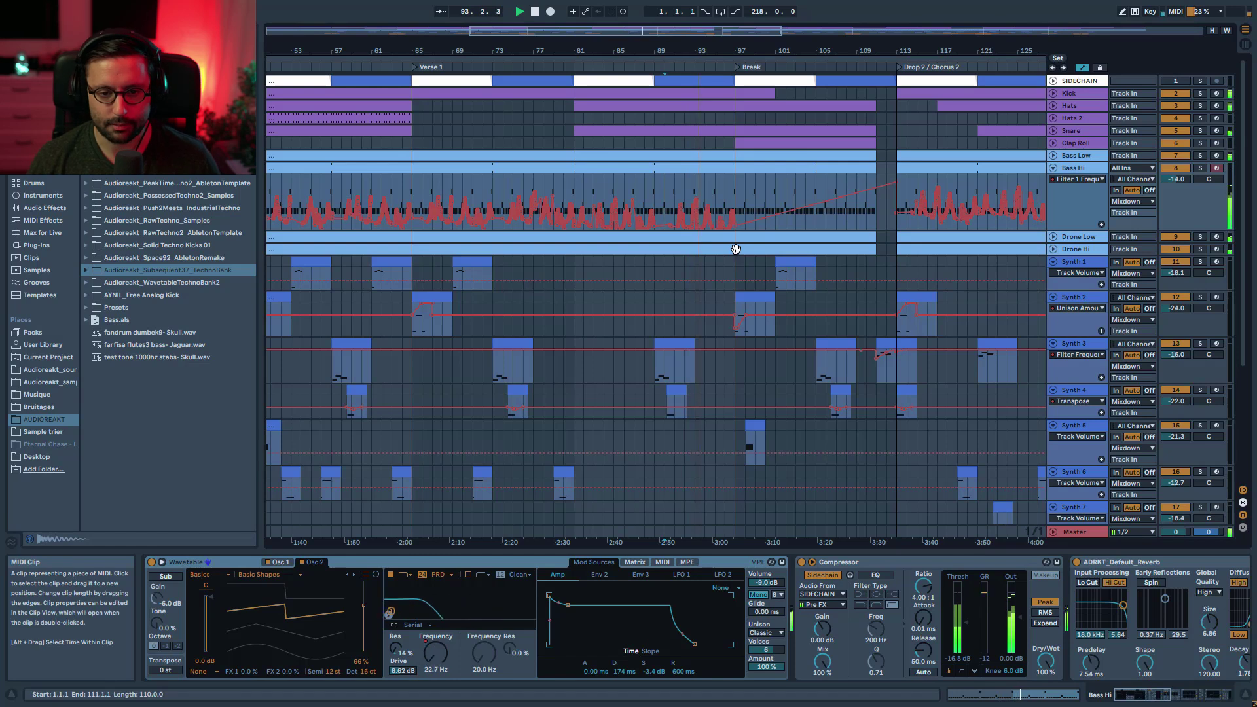
scroll(778, 134, down, 5)
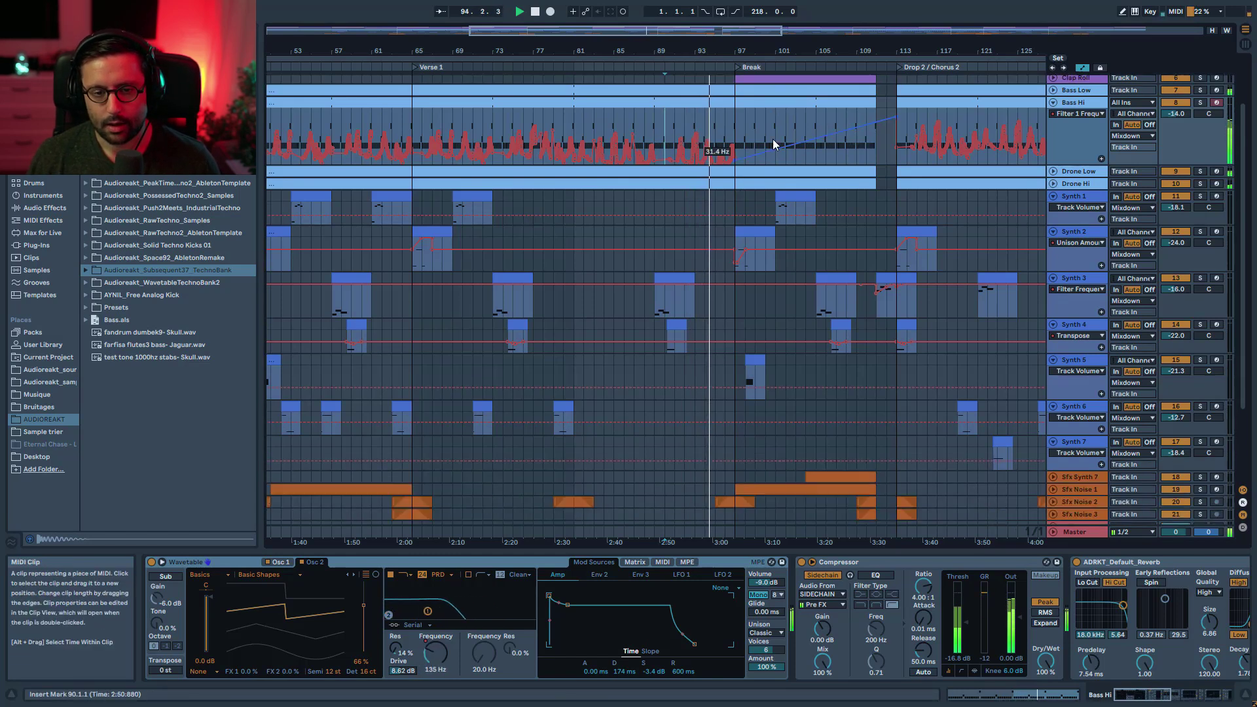
scroll(744, 438, up, 2)
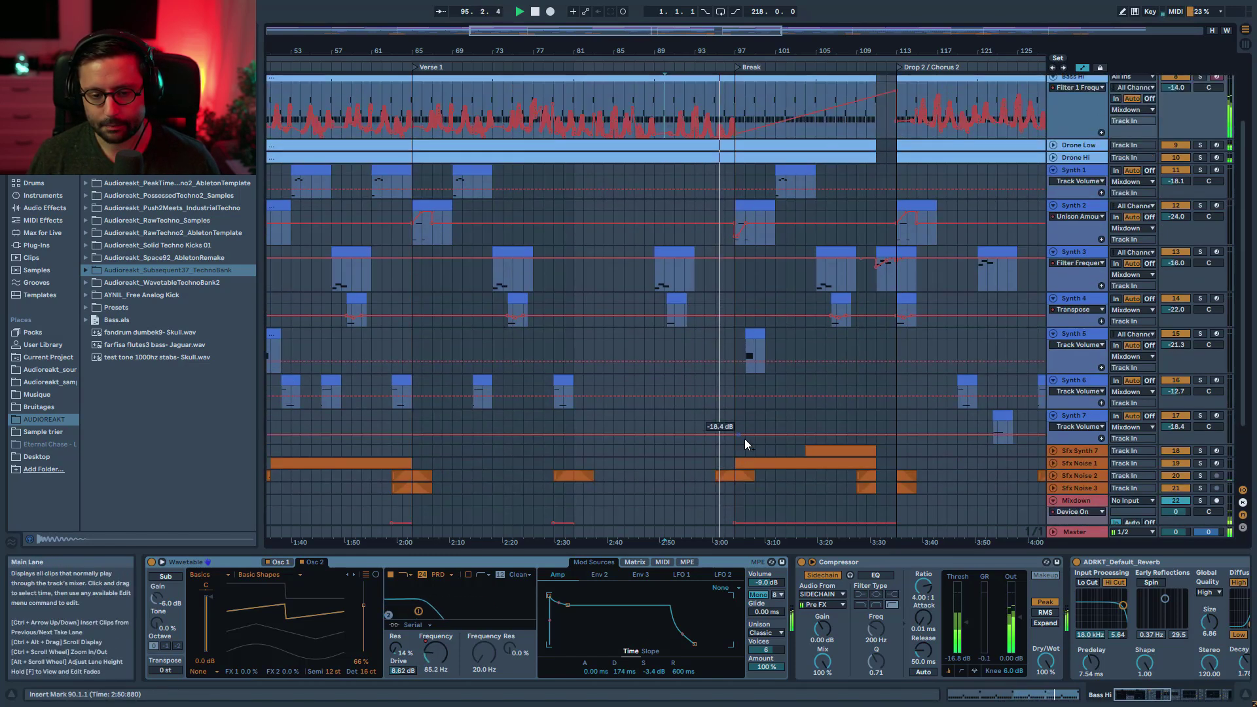
scroll(818, 438, up, 2)
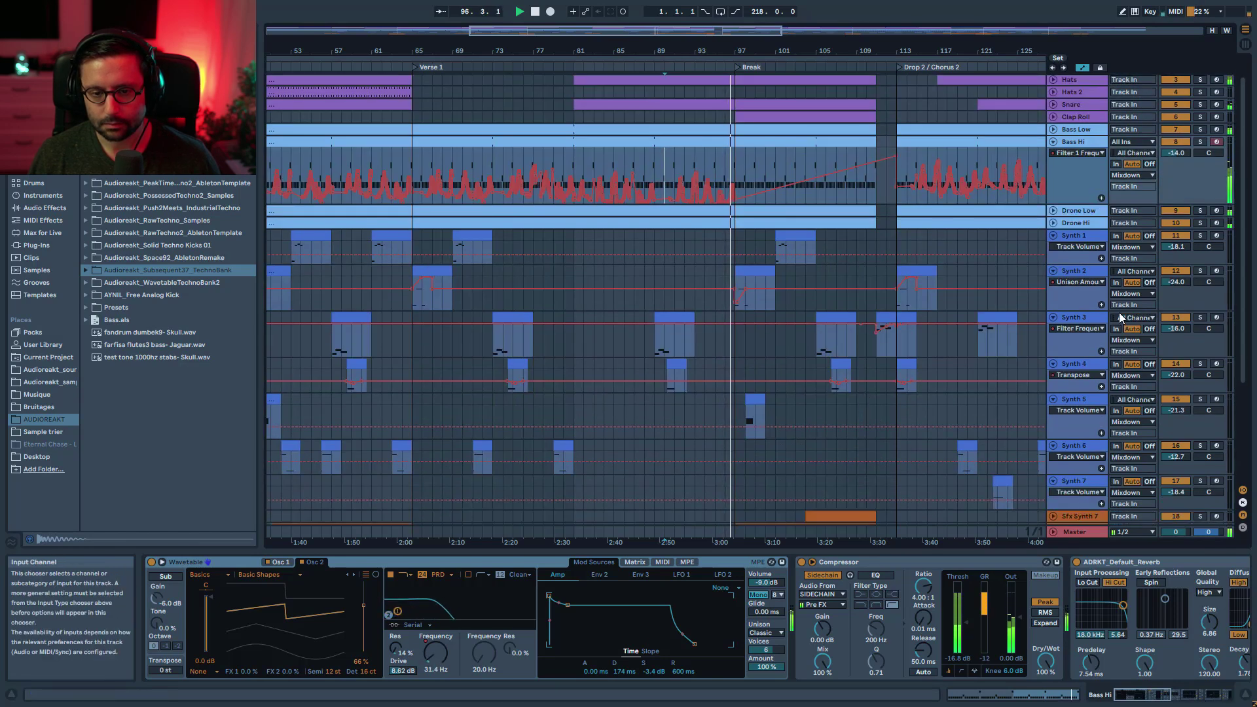
scroll(1054, 275, up, 1)
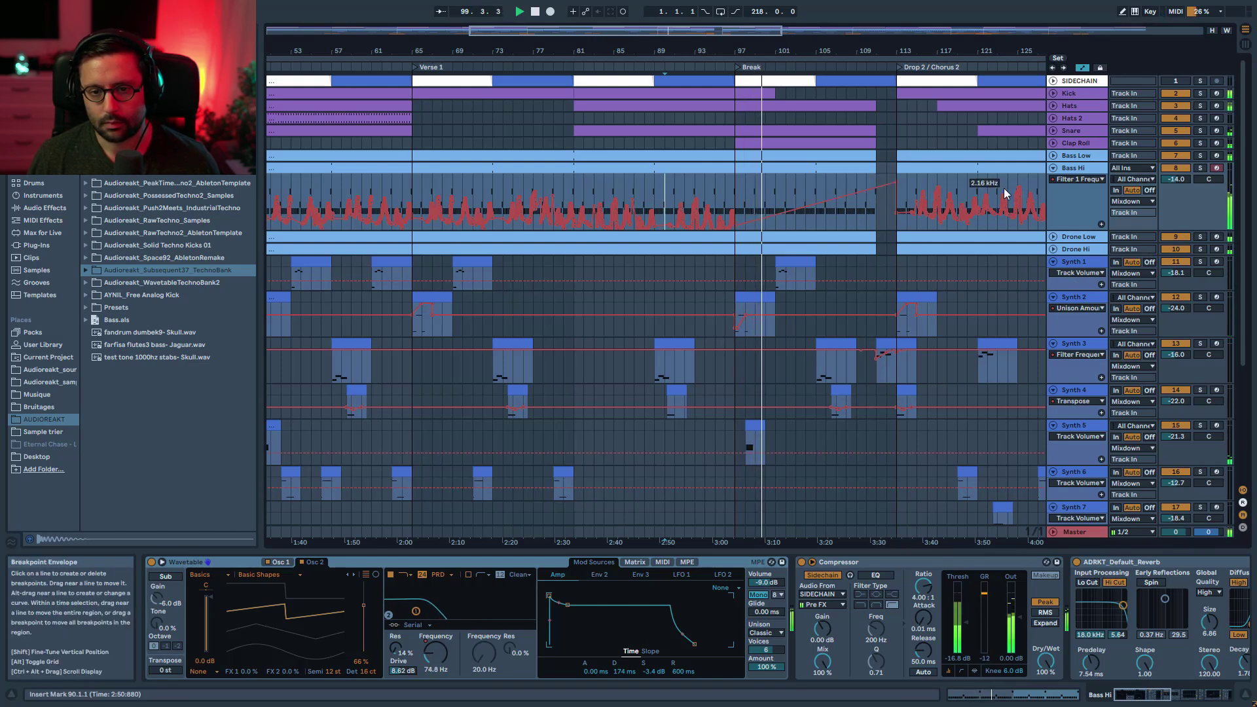
Step: Unfold the Clap Roll track and show the note velocities of its clip in the Break
drag(721, 31, 746, 64)
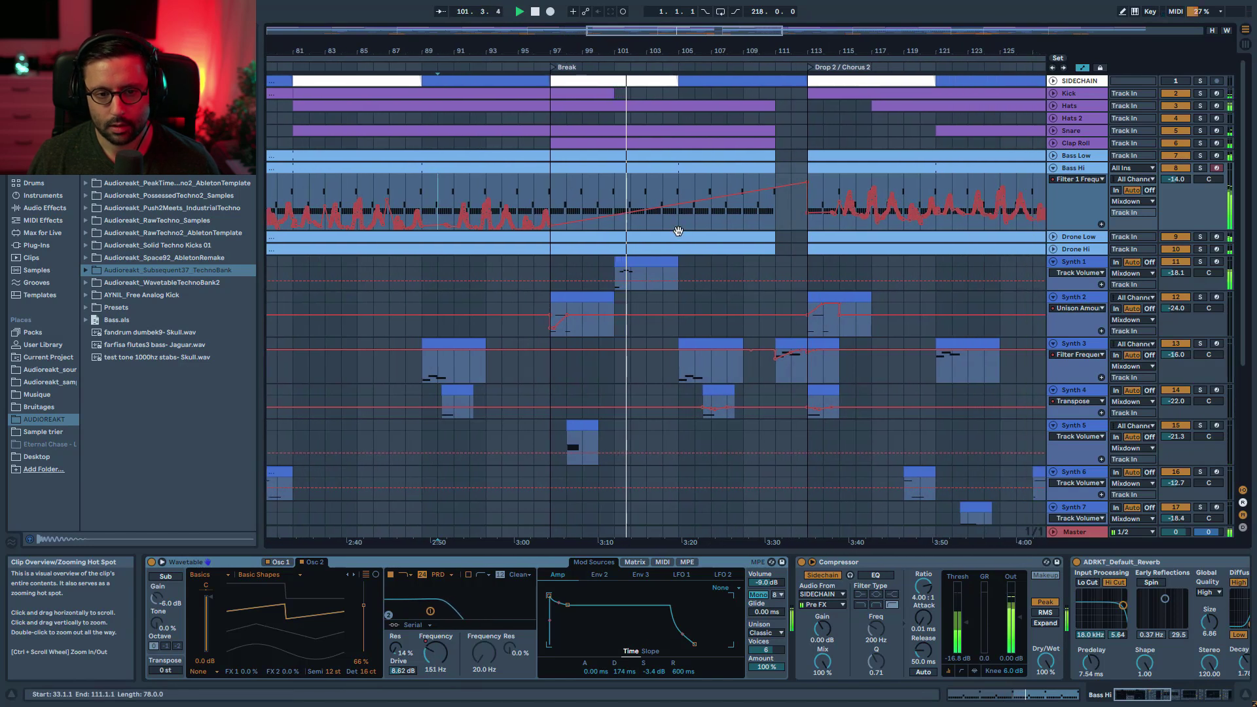
click(1053, 142)
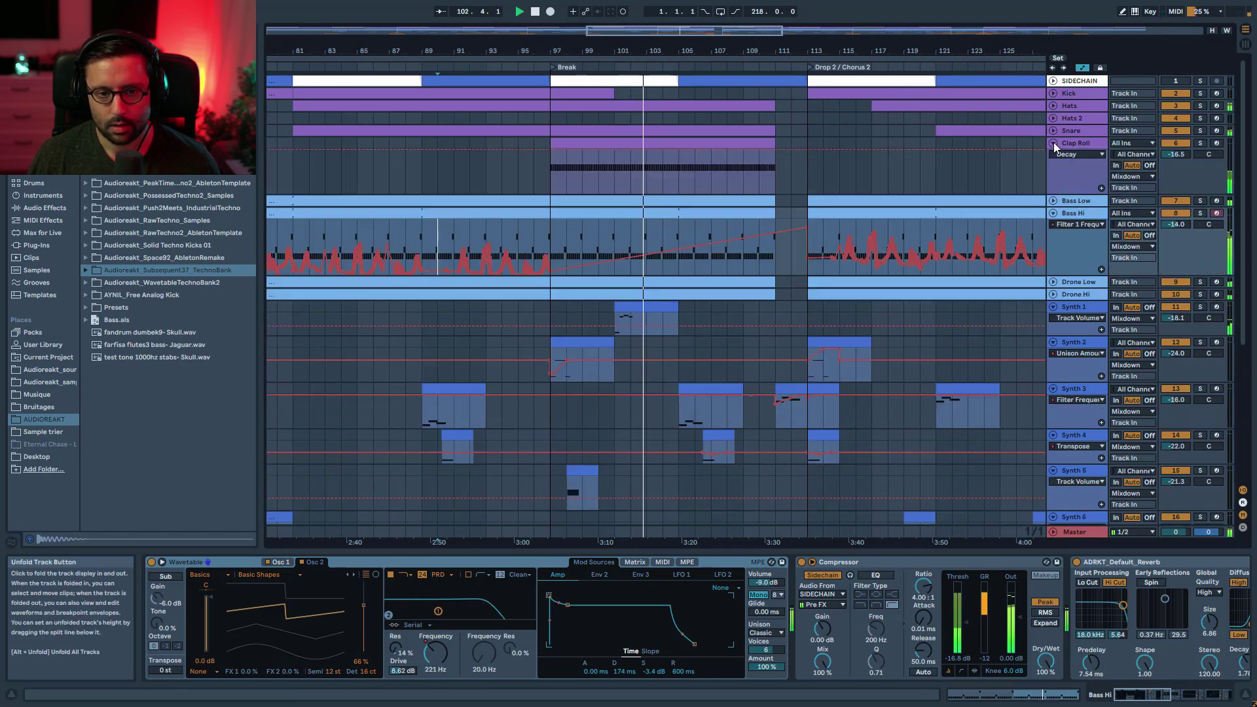
click(747, 147)
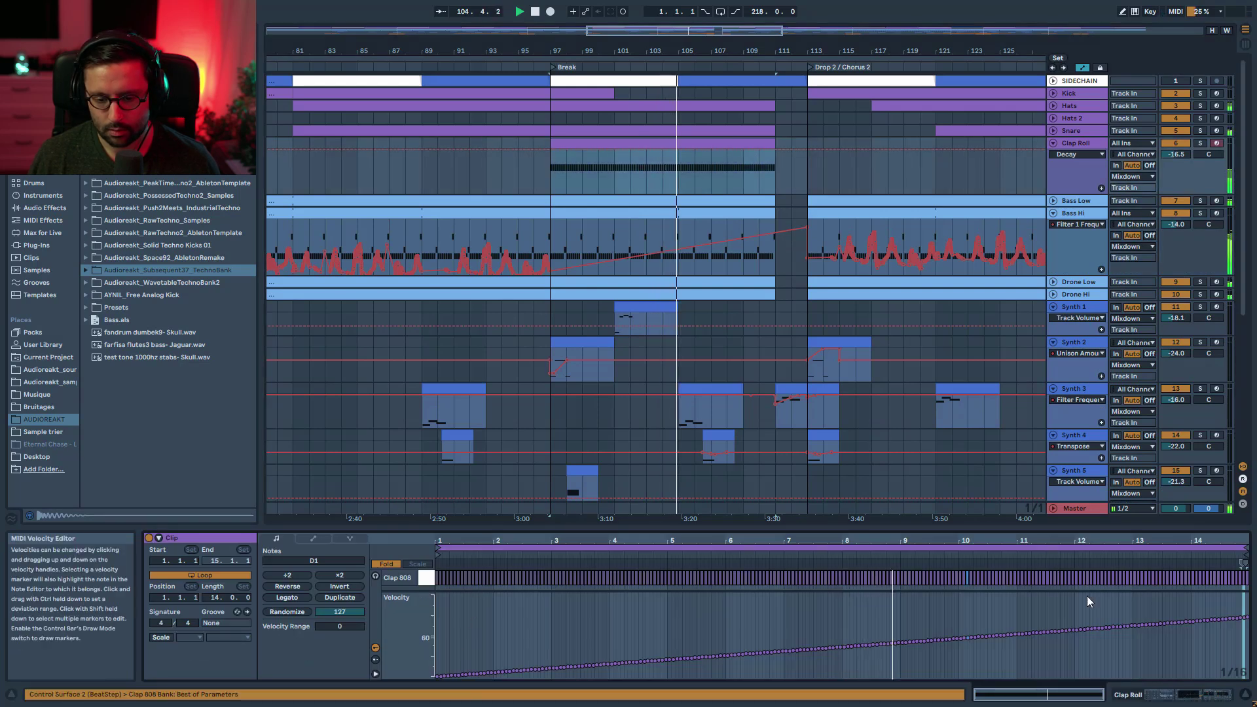
Step: Unfold the Sfx Noise 1 and Sfx Synth 7 tracks to show their automation in the Break, and select Sfx Synth 7
scroll(813, 300, down, 6)
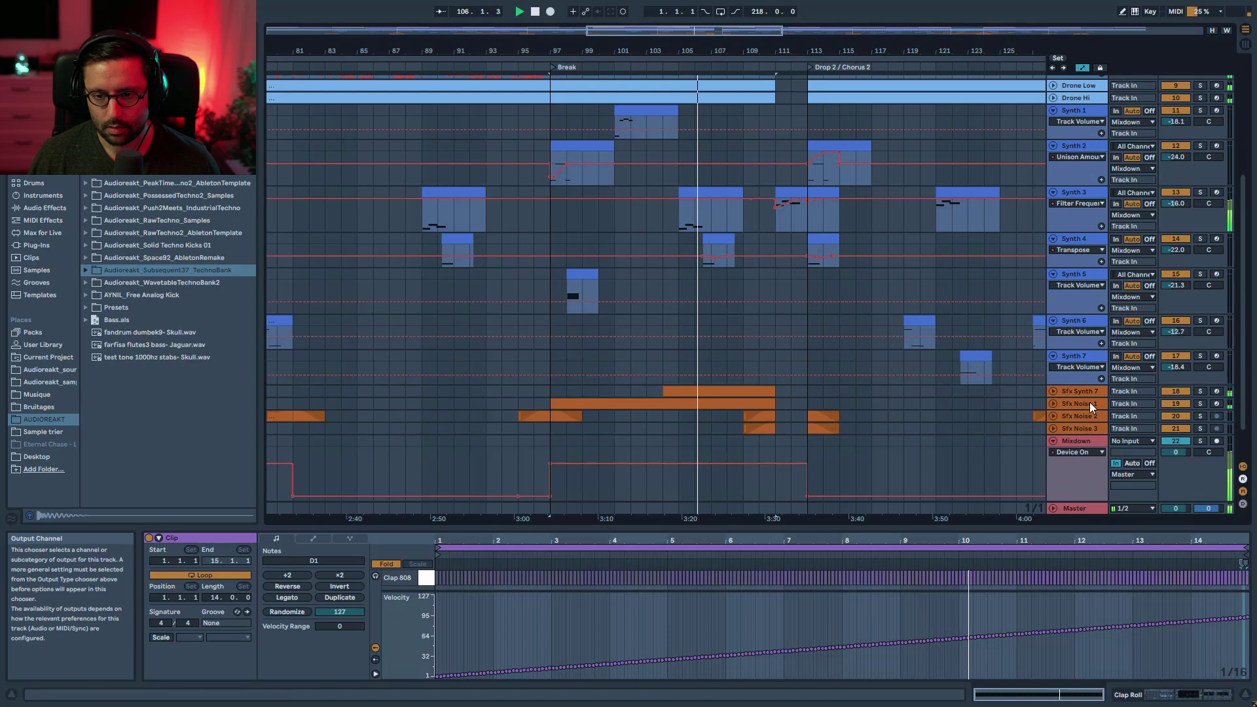
click(1052, 405)
click(1053, 391)
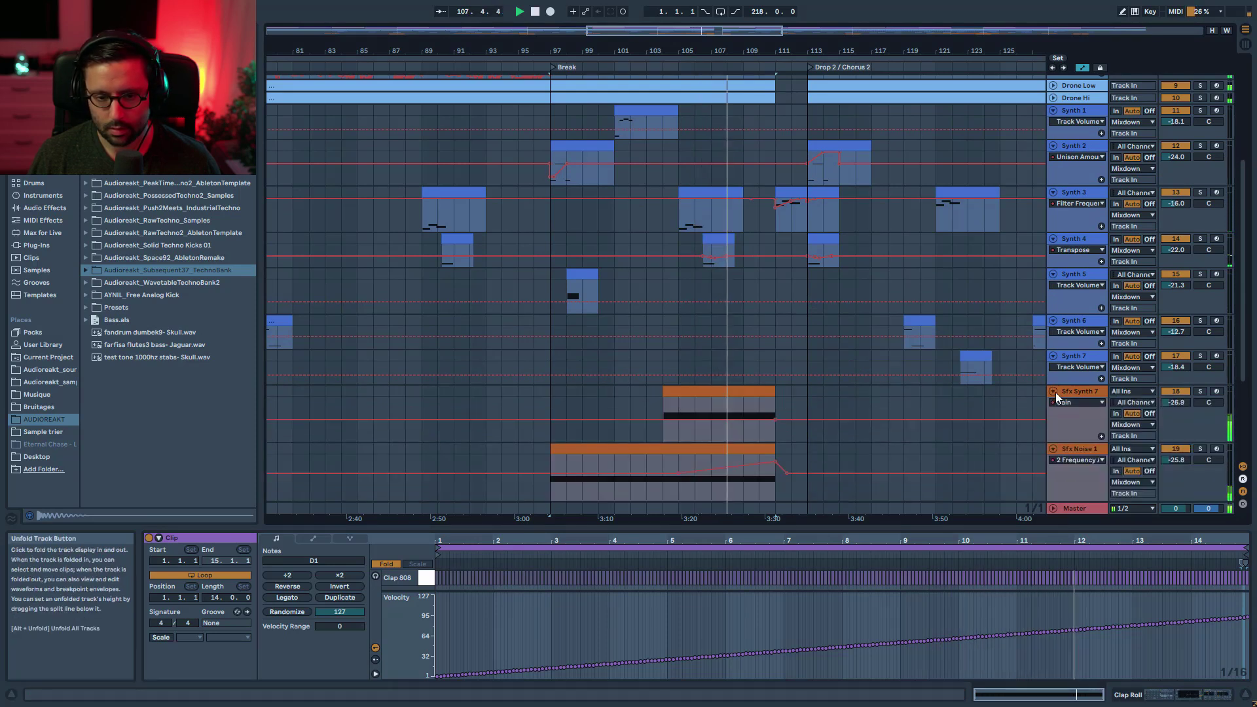
click(1071, 396)
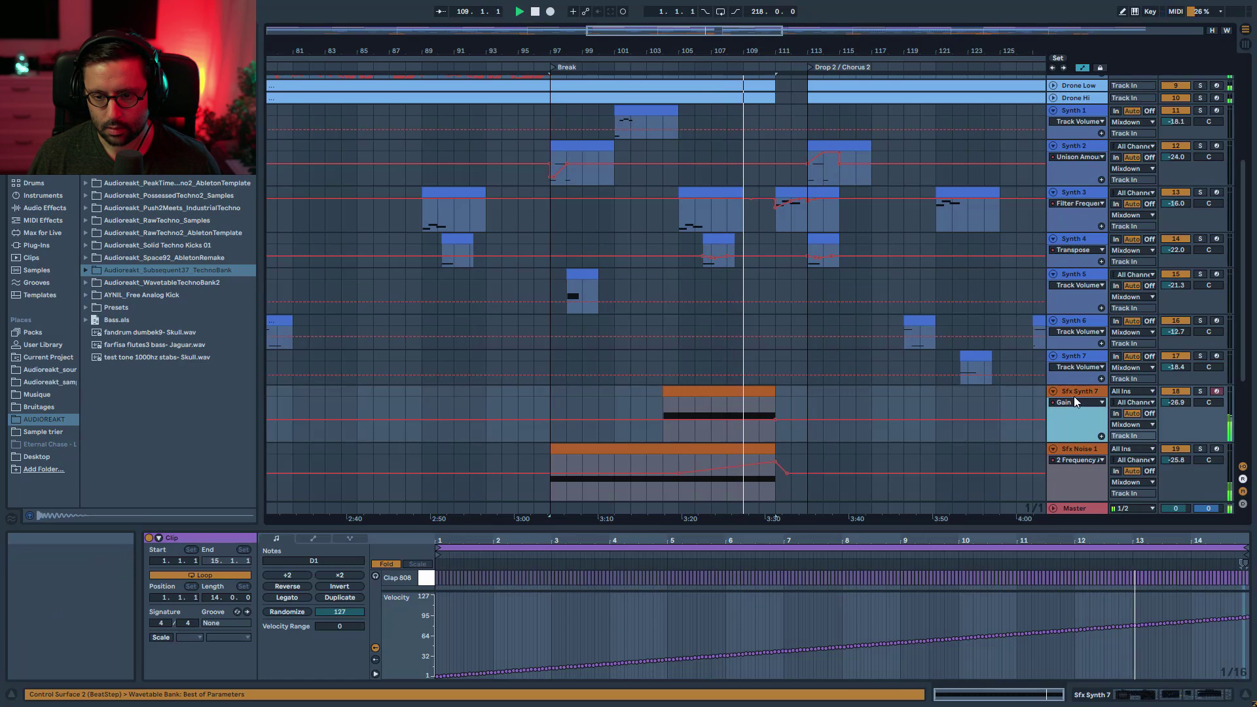
Step: Select the Clap Roll clip in the Break and audition the track in solo from bar 101
scroll(943, 347, up, 6)
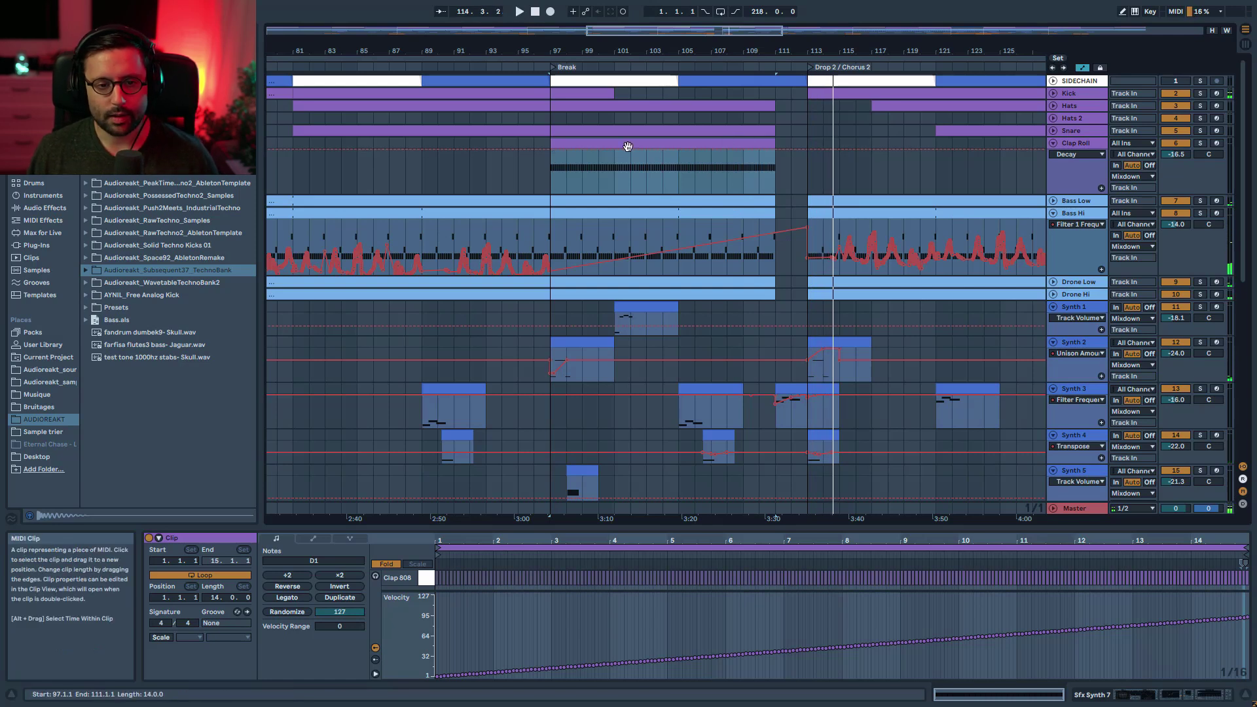
scroll(530, 485, down, 10)
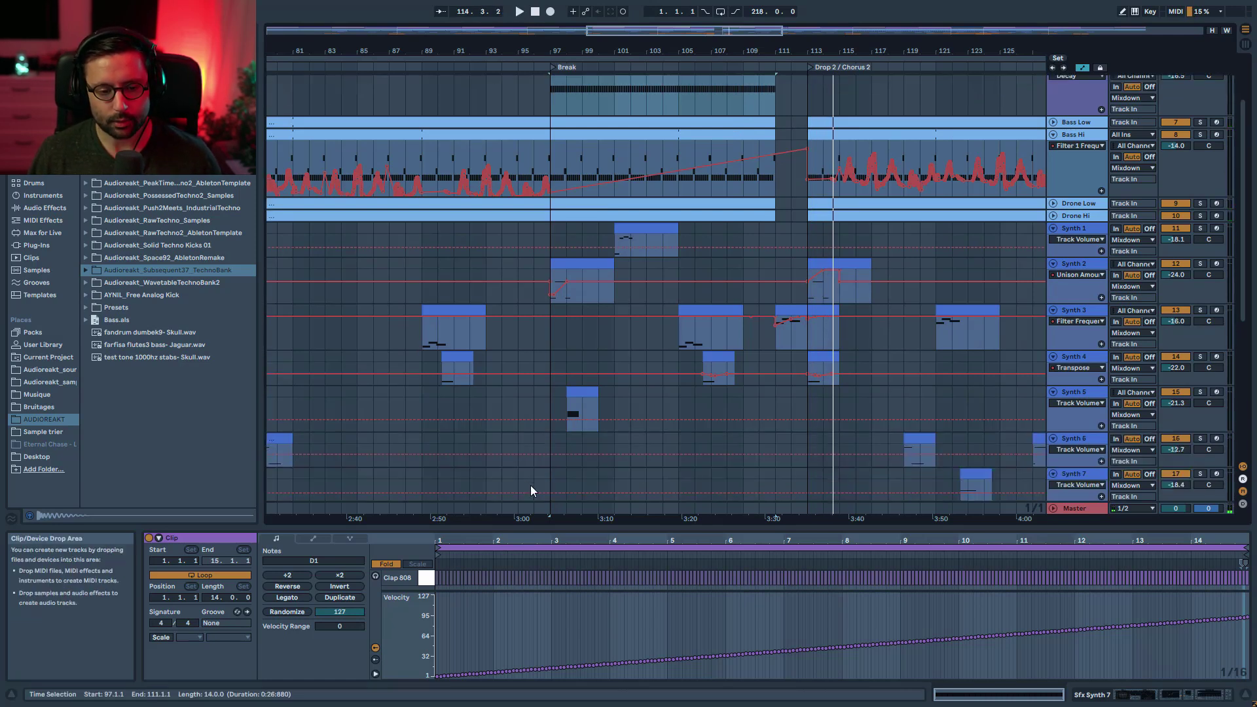
scroll(558, 430, up, 10)
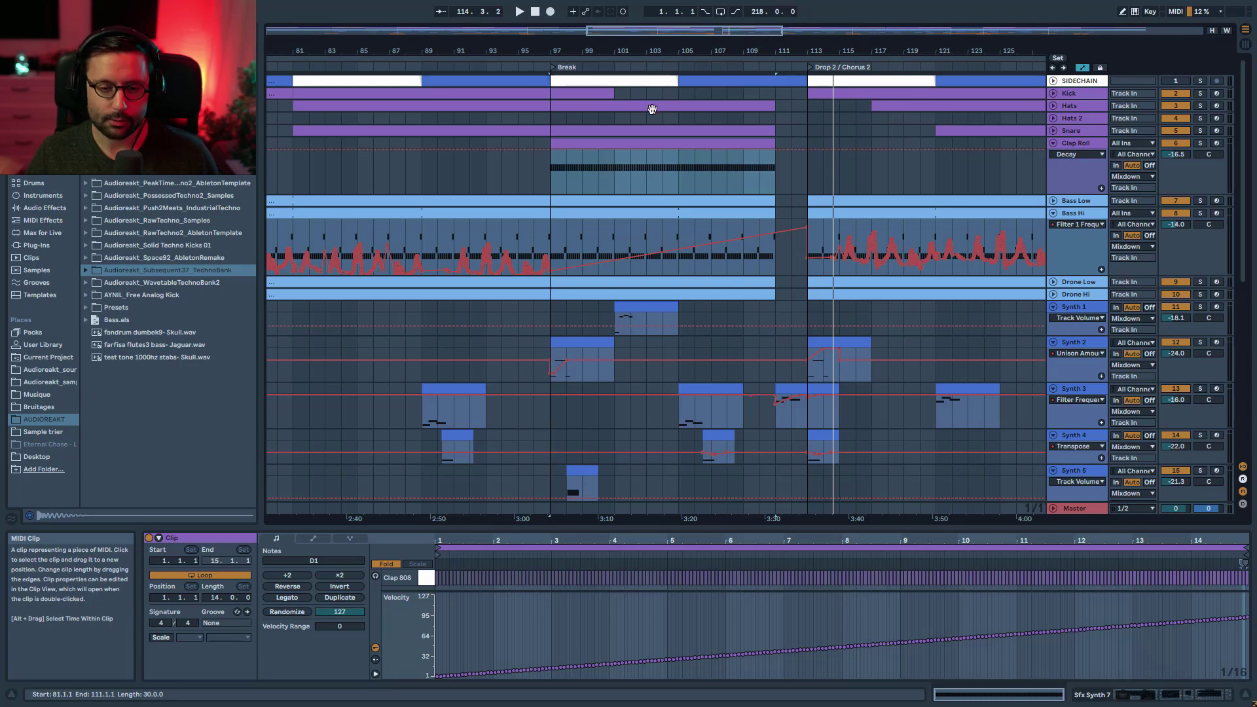
click(680, 148)
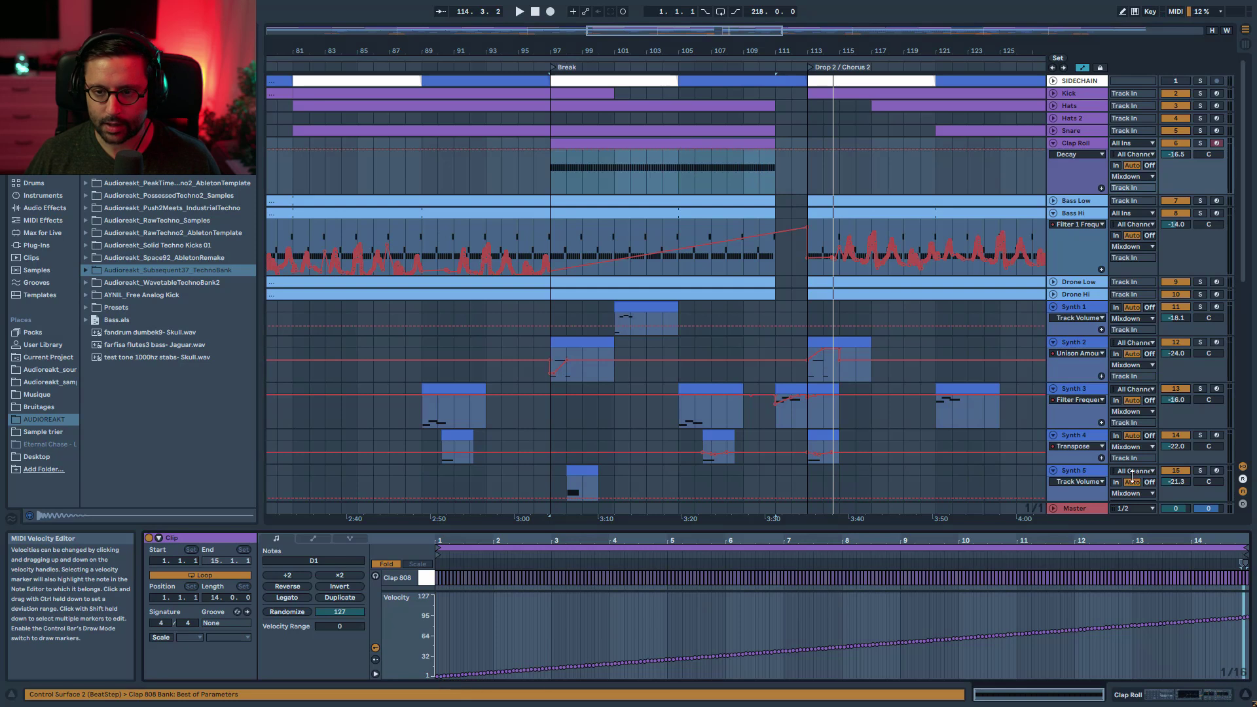
click(1201, 148)
click(619, 171)
key(space)
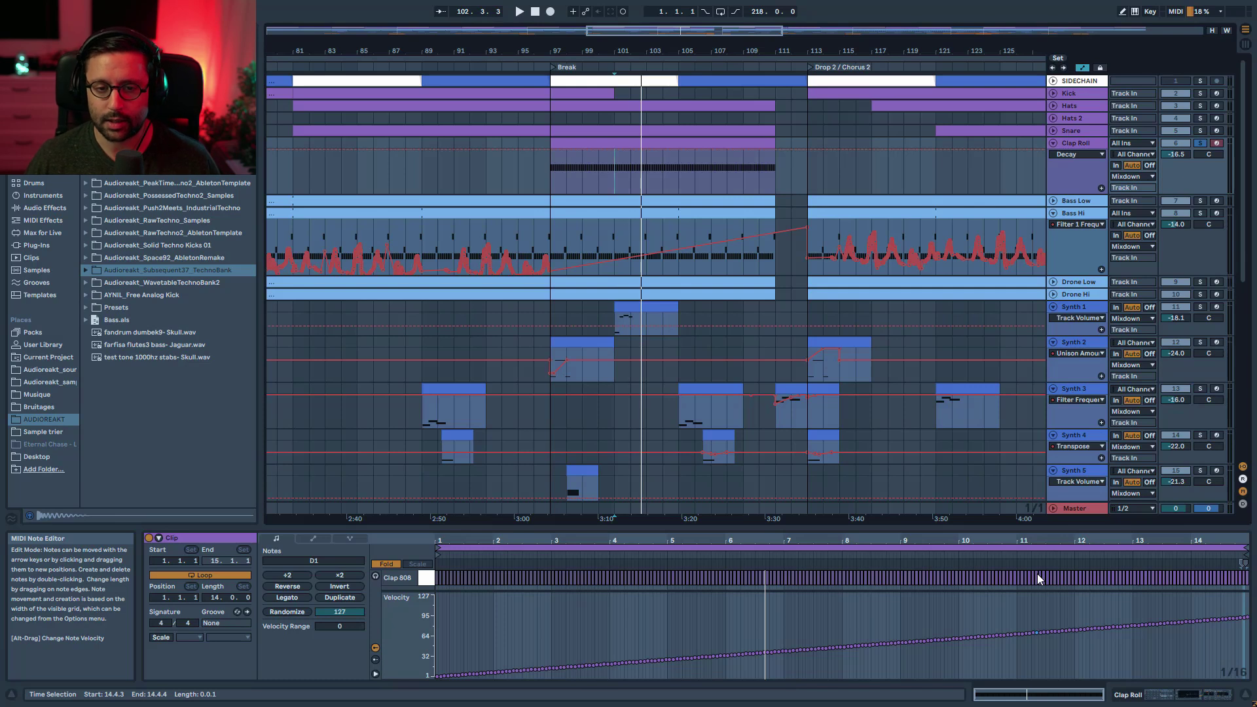
Step: Audition the Bass Hi track in solo from the start of the Break at bar 97
click(555, 237)
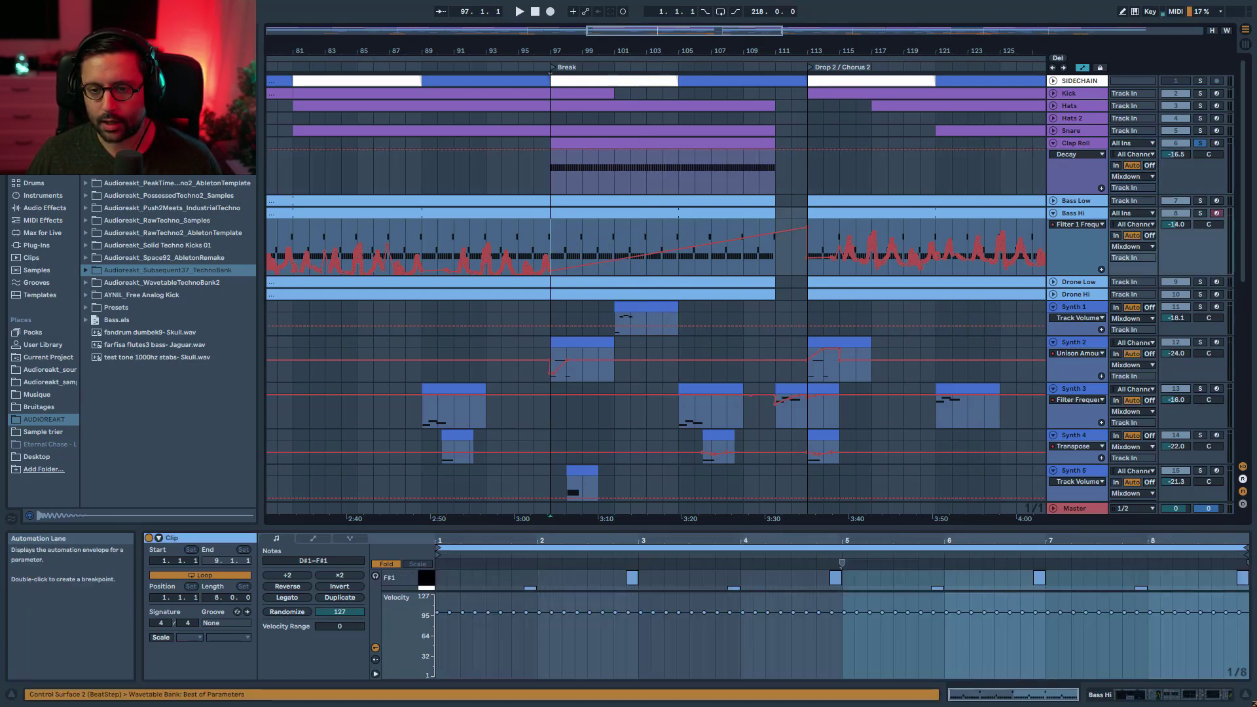
click(1200, 212)
key(space)
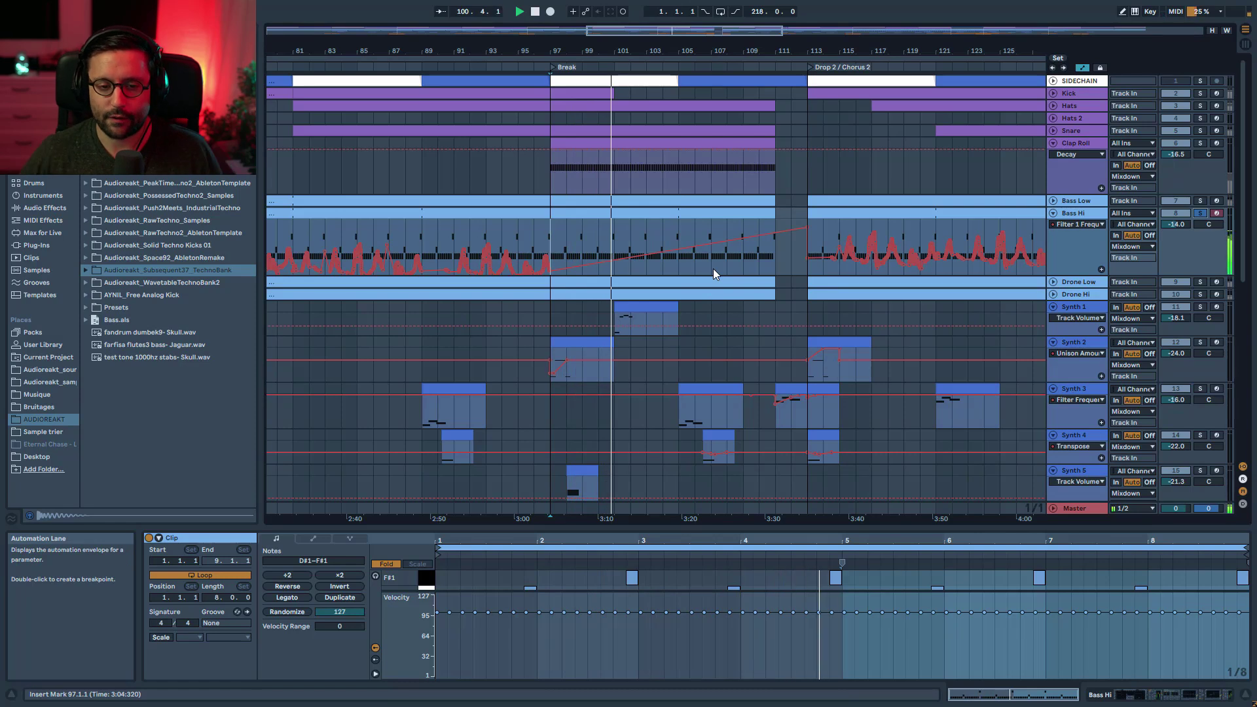
Step: Audition Sfx Noise 1 in solo in the Break, continue from bar 105, and show the track's device chain
scroll(720, 259, down, 10)
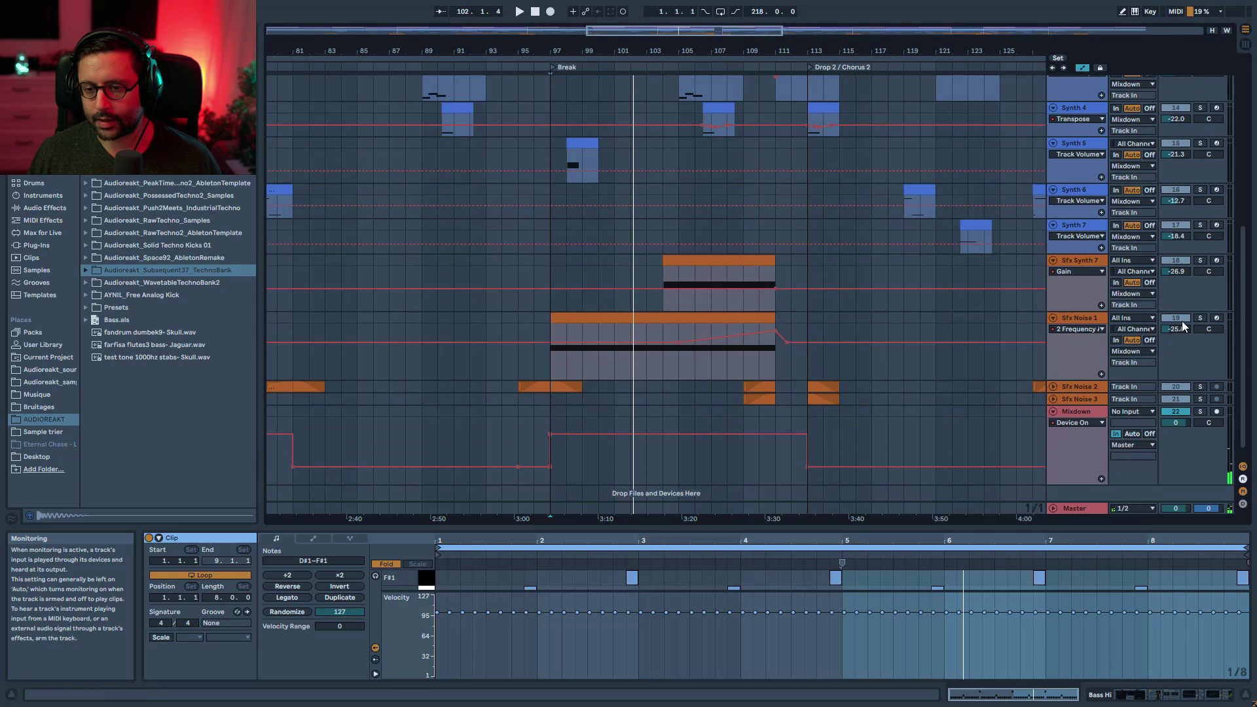
click(680, 366)
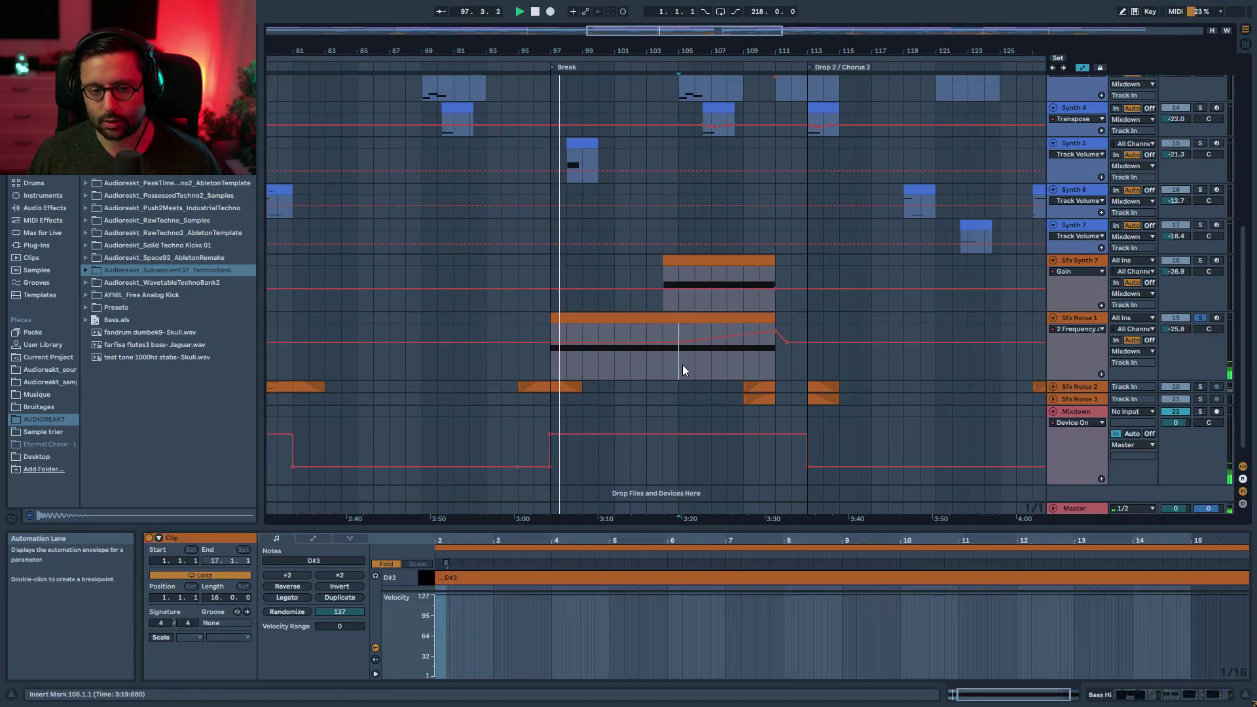
double_click(1065, 325)
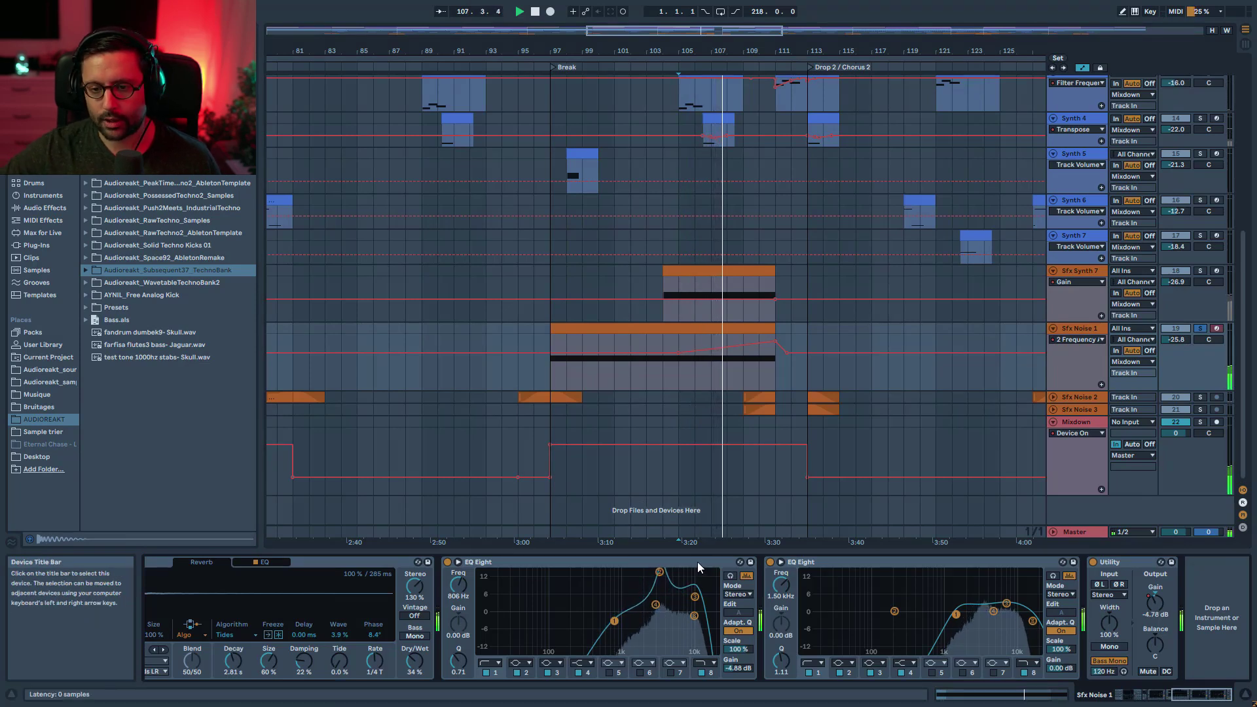
Step: Audition Sfx Synth 7 in solo from bar 104 and select its clip in the Break
click(1203, 270)
key(space)
click(668, 283)
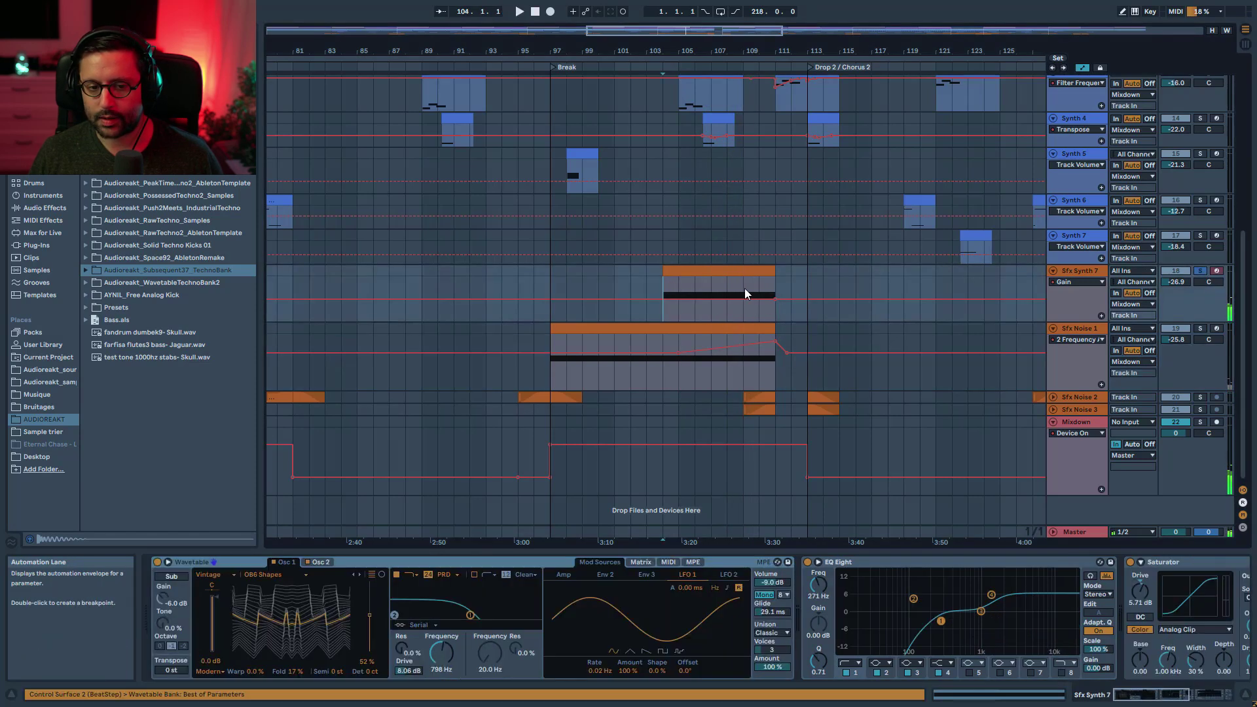
click(753, 271)
Step: Show the Wavetable modulation matrix on Sfx Synth 7, replay the clip in solo, and turn the solo off
key(shift+Tab)
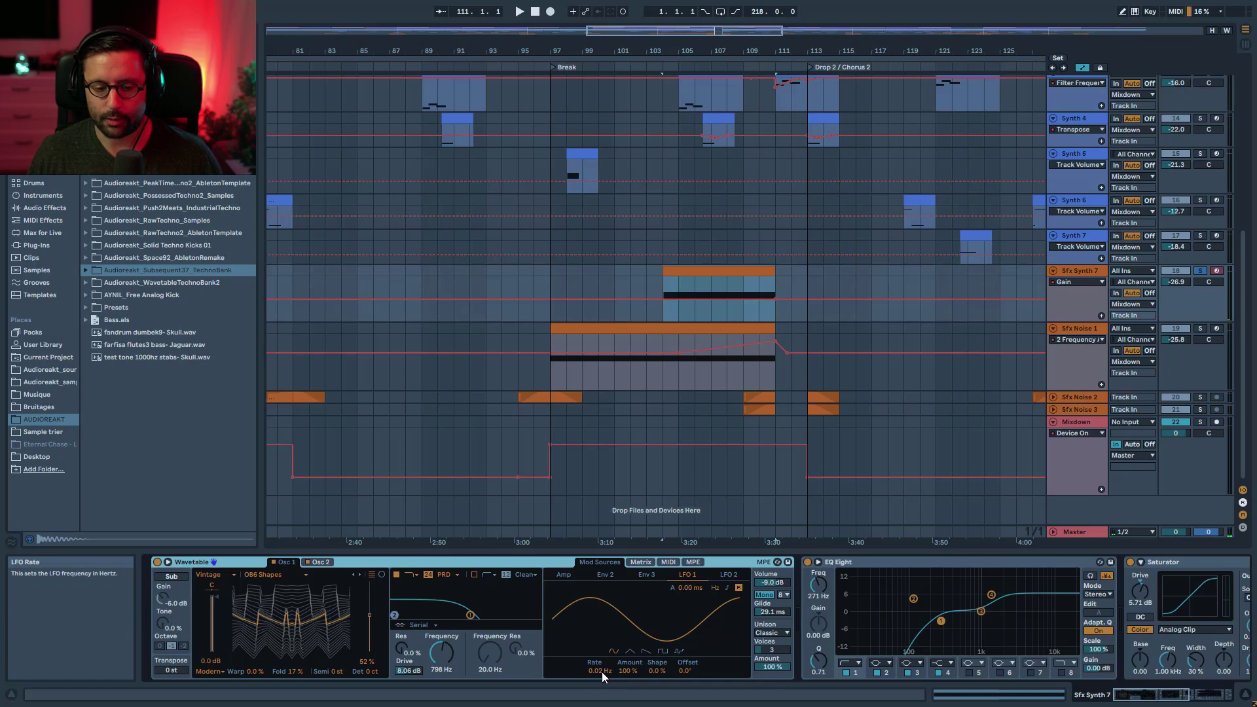
click(640, 562)
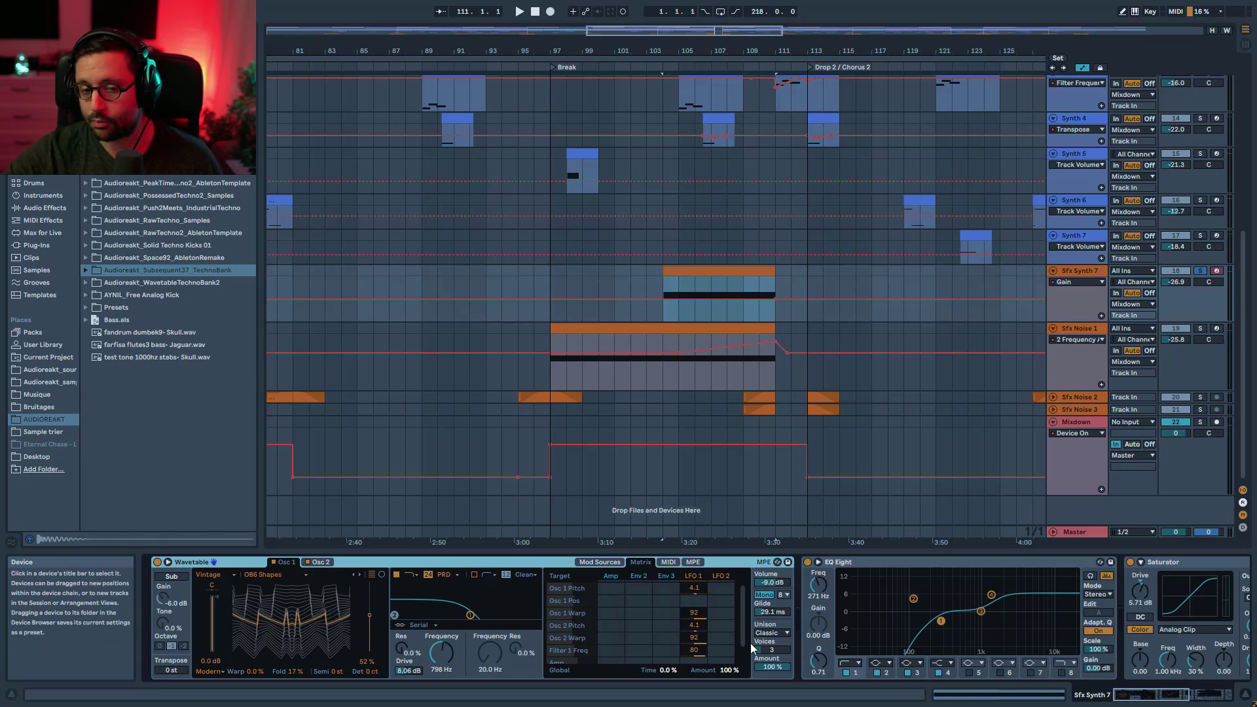
key(space)
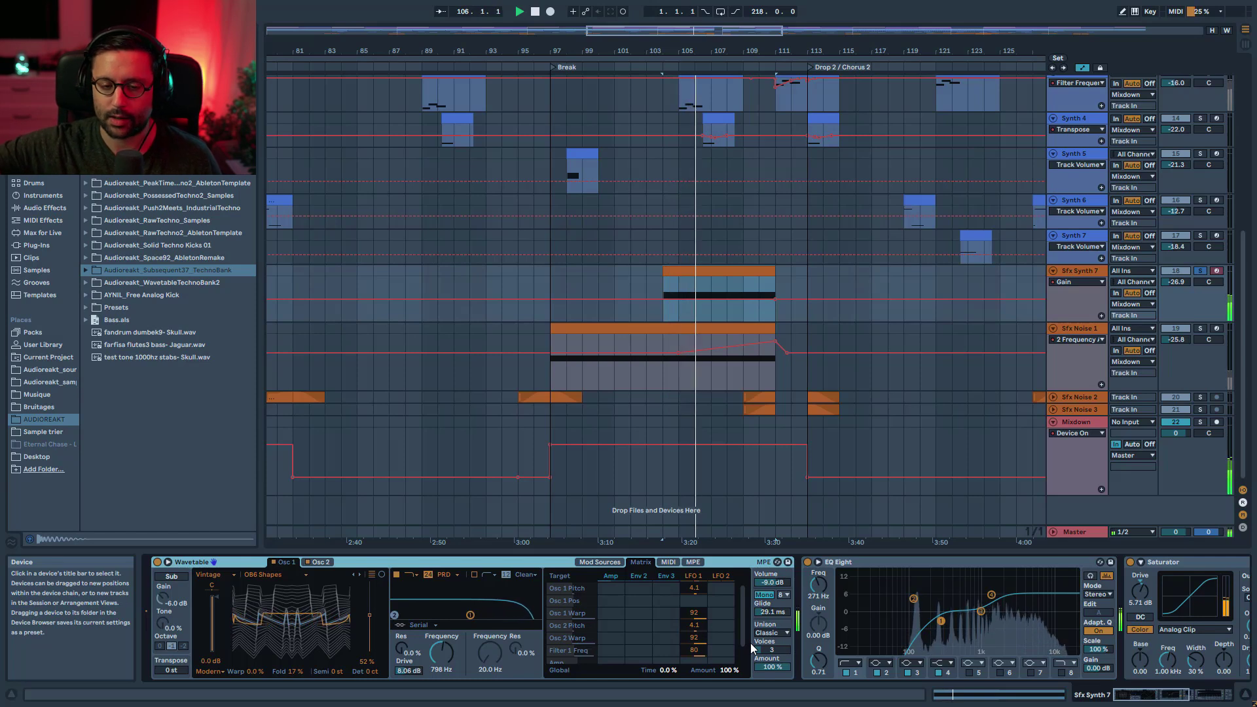
click(1200, 270)
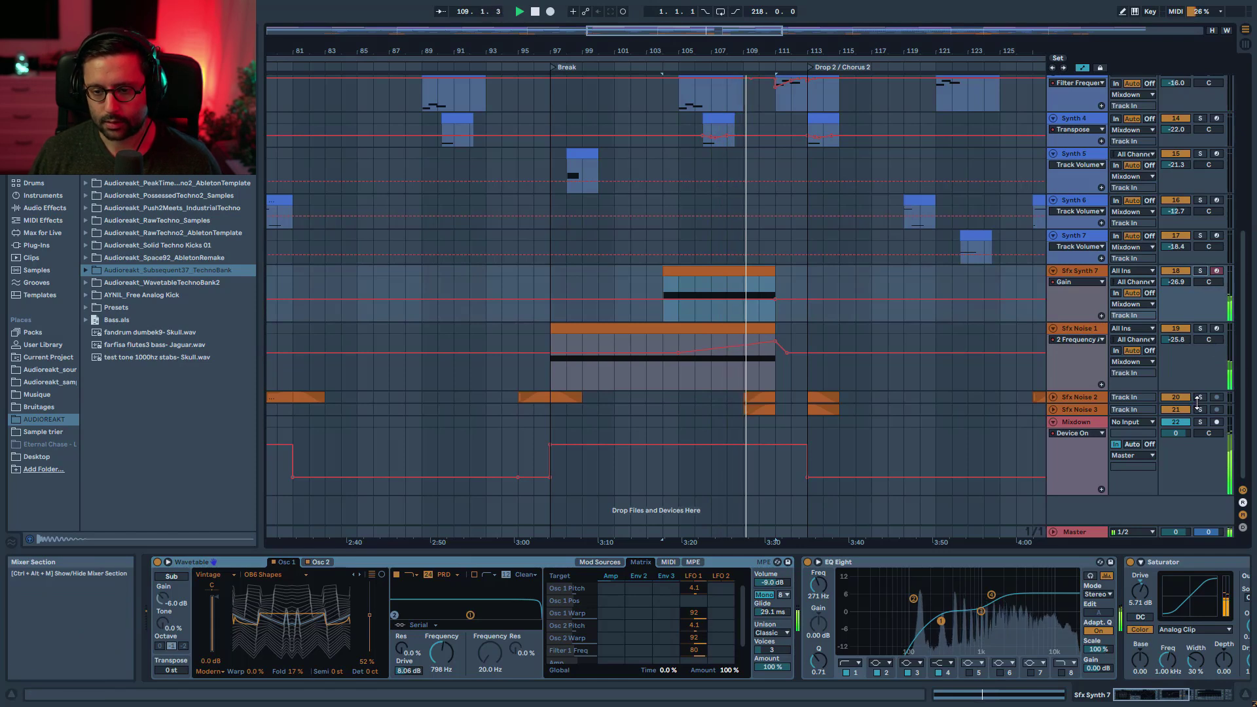
Step: Audition Sfx Noise 2 and Sfx Noise 3 together in solo towards the end of the Break
click(1200, 397)
ctrl+click(1200, 410)
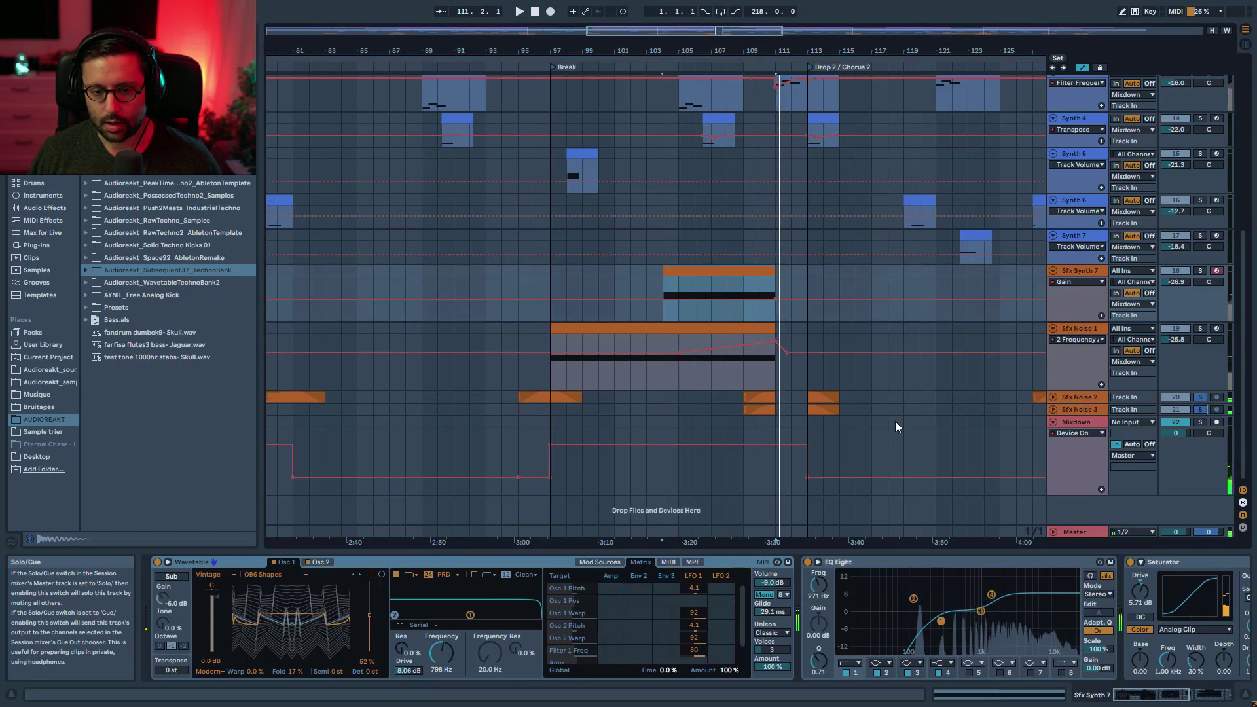
key(space)
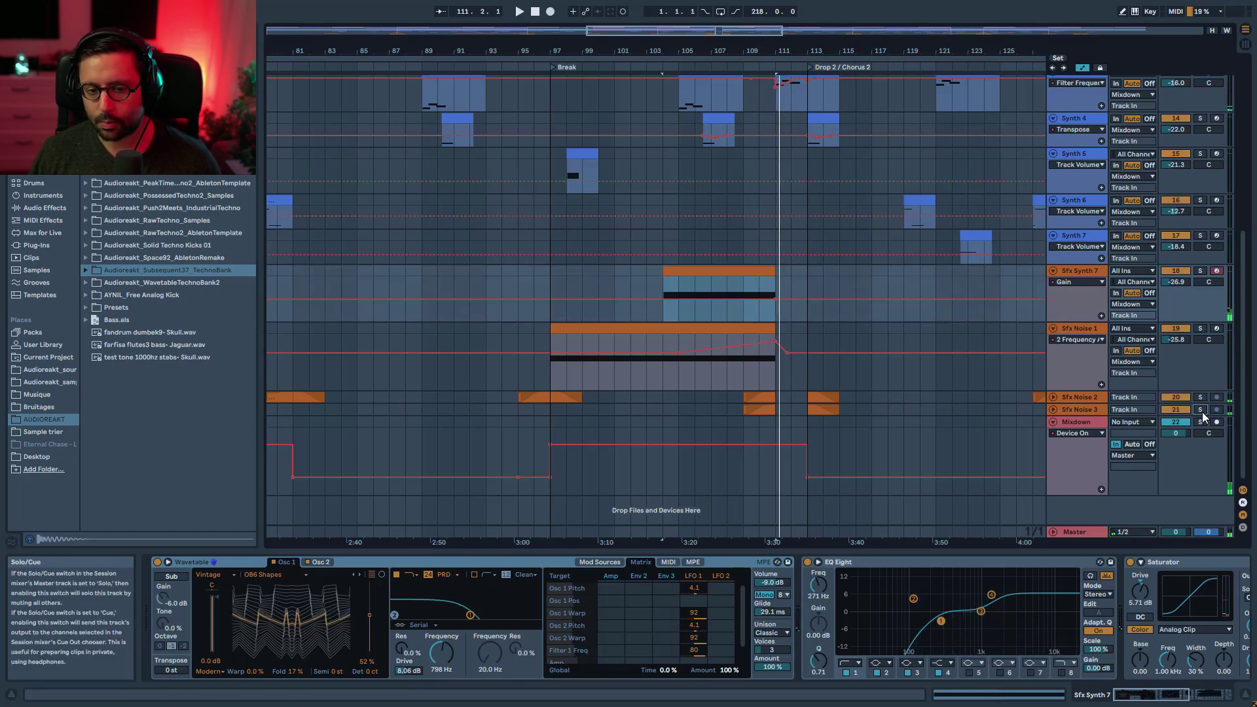
Step: Select the Synth 3 clip at bar 111 and audition the track in solo from bar 105
scroll(795, 322, up, 8)
scroll(849, 206, up, 3)
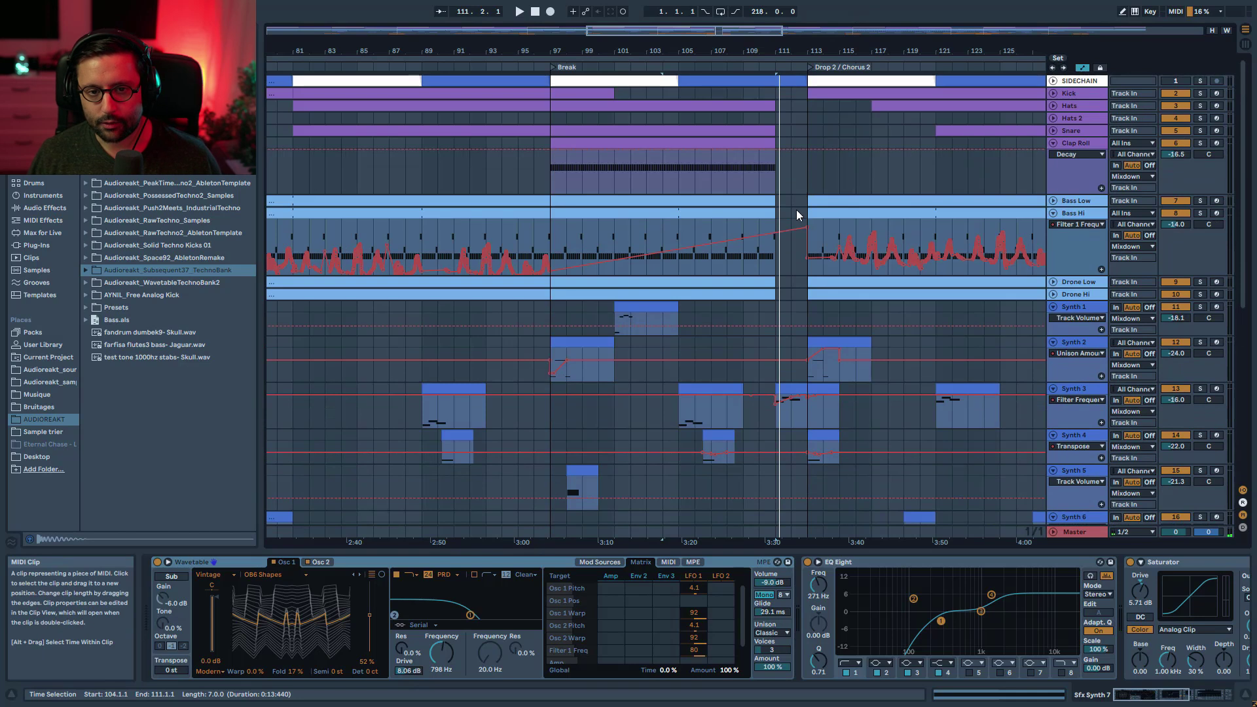
click(796, 396)
click(1201, 389)
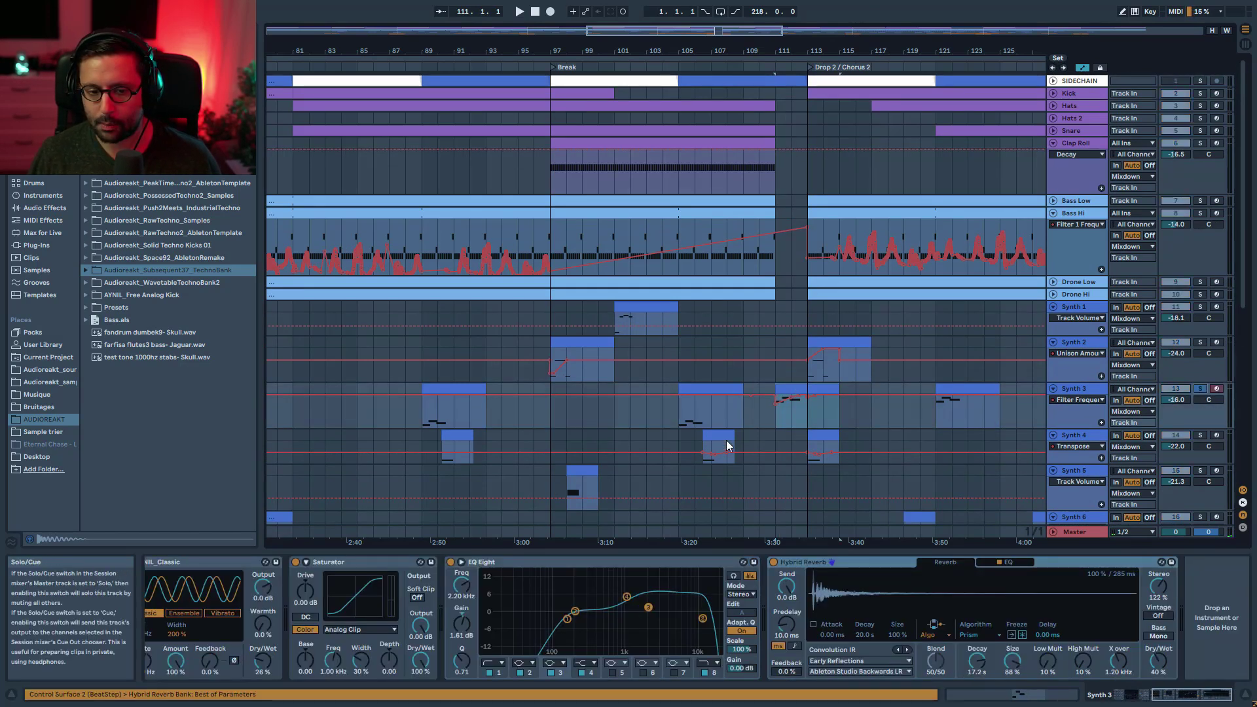
click(681, 415)
key(space)
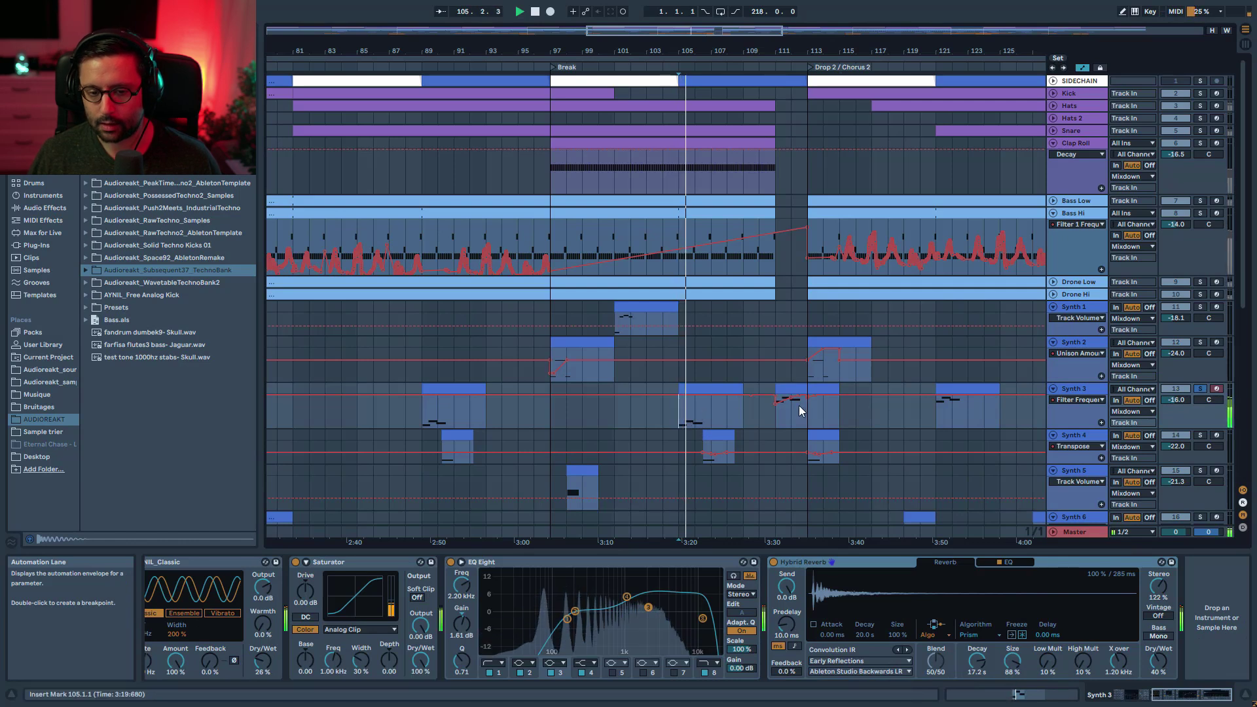
Step: Audition the Synth 3 clip in solo from bar 111 and examine its filter frequency automation up close
click(775, 416)
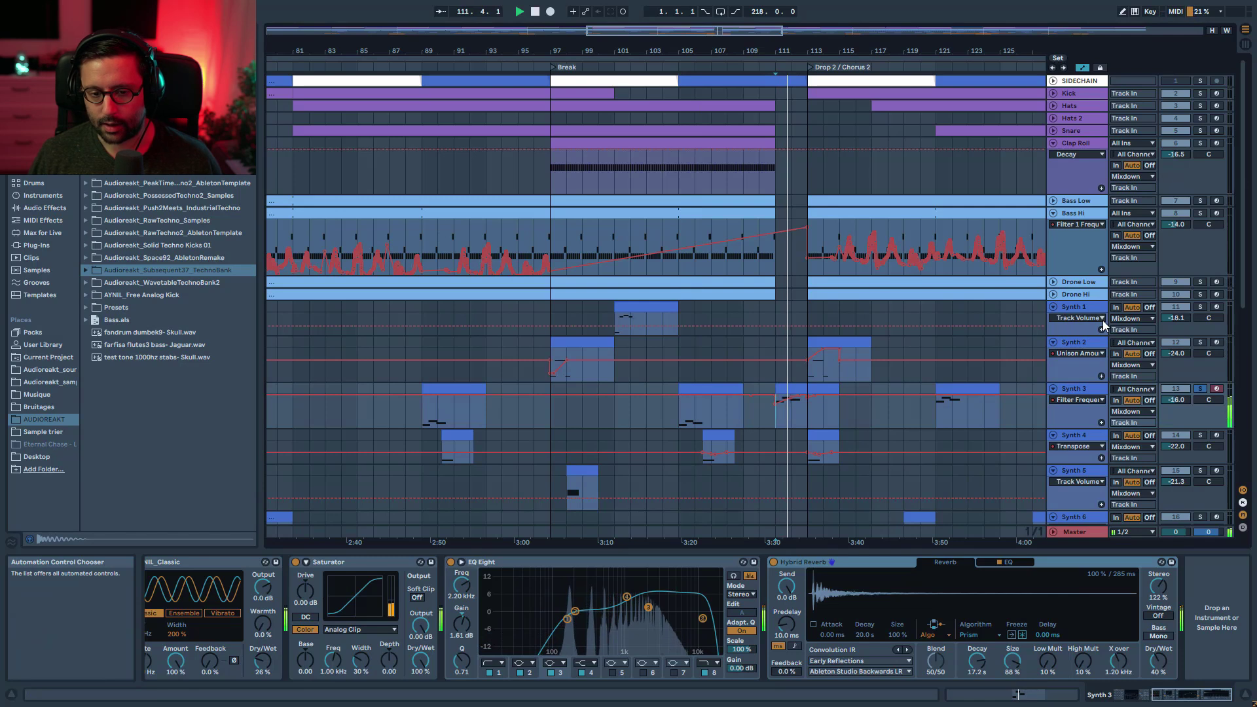
drag(755, 32, 746, 98)
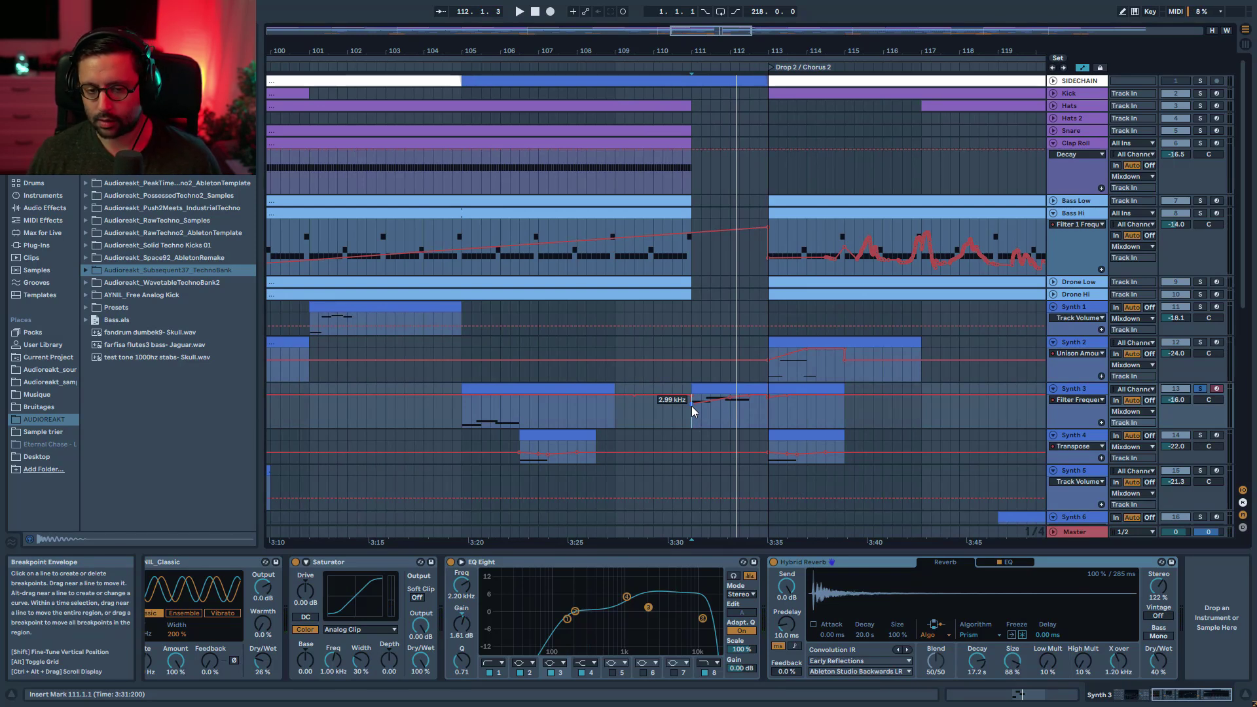
key(space)
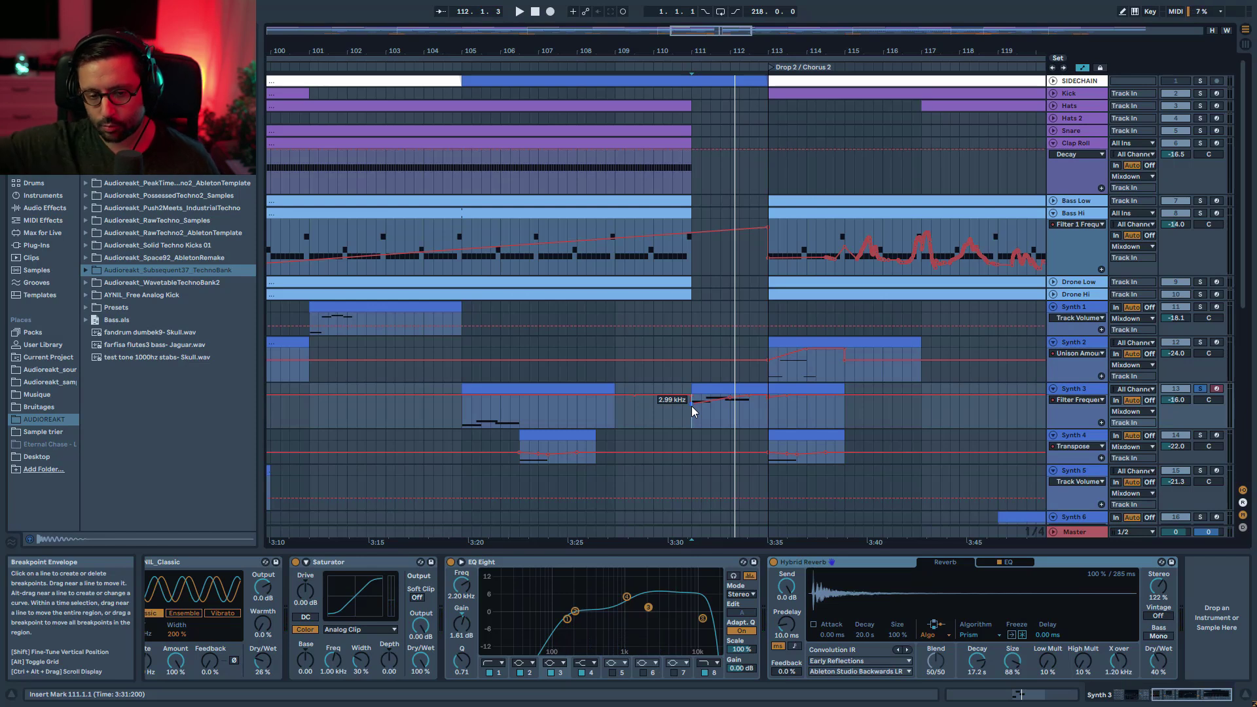
key(space)
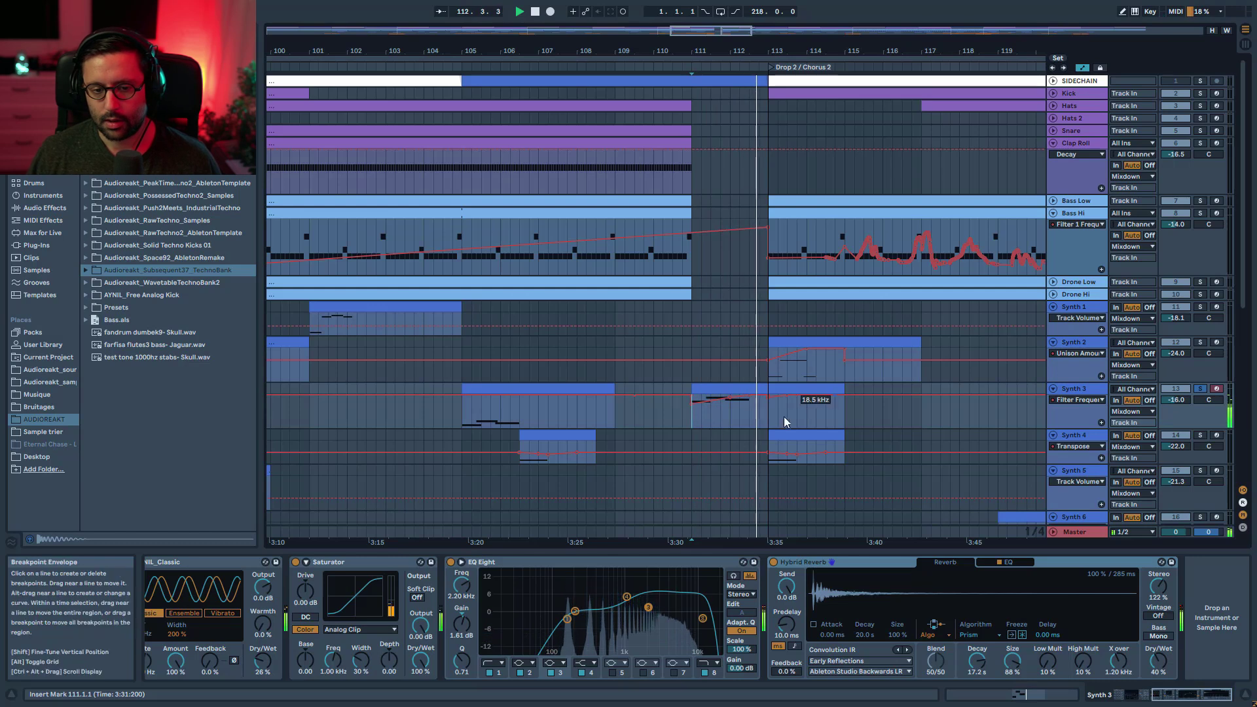
Step: Show the Mixdown track's Gain automation before Drop 2 / Chorus 2 and play the passage from bar 111
scroll(758, 446, down, 10)
key(space)
click(1081, 426)
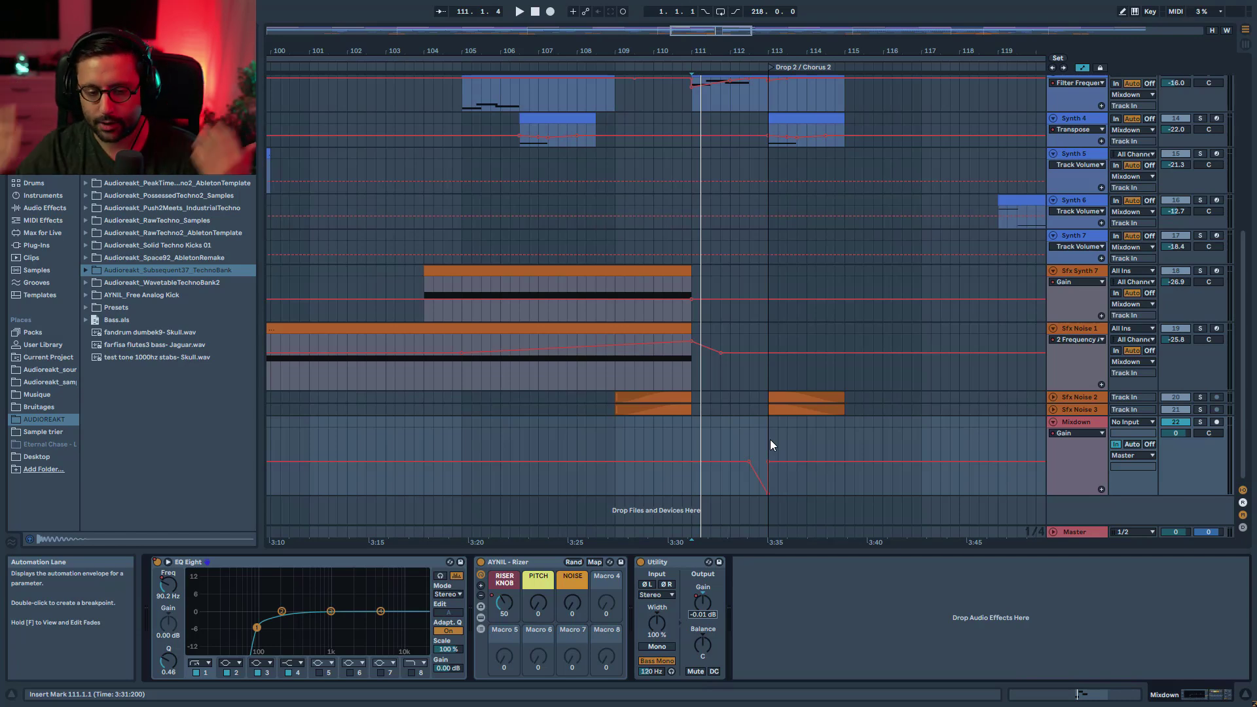
key(space)
Step: Play the full mix from bar 108.4 through the end of the Break into Drop 2 / Chorus 2
scroll(1116, 191, up, 5)
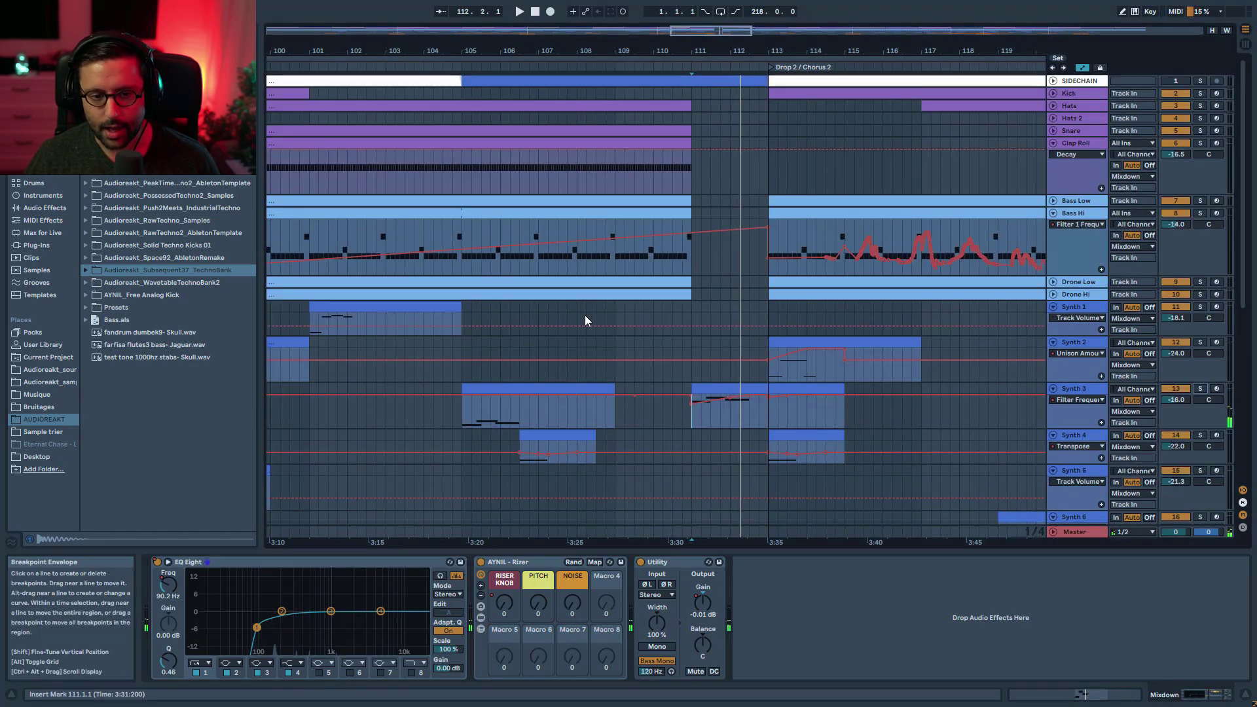
click(610, 309)
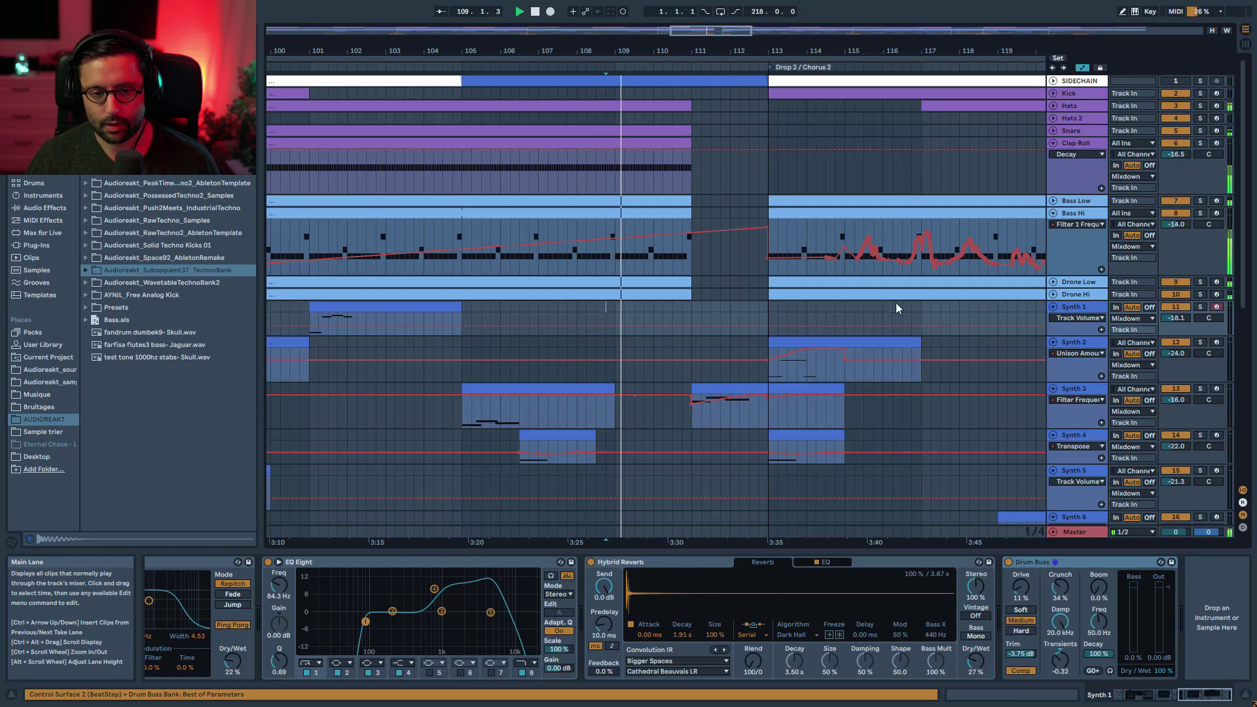
drag(694, 30, 693, 8)
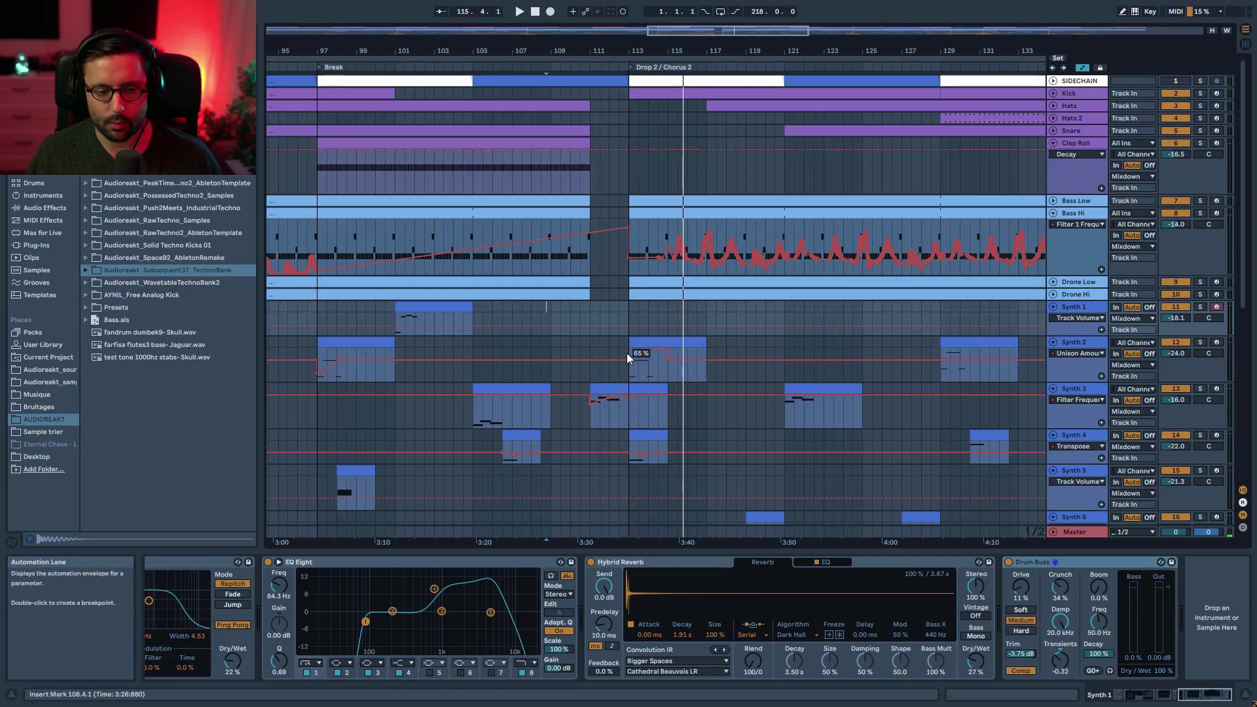
key(space)
Step: Audition Synth 2 together with Bass Hi in solo from the start of Drop 2 / Chorus 2 at bar 113
click(631, 377)
click(1201, 342)
key(space)
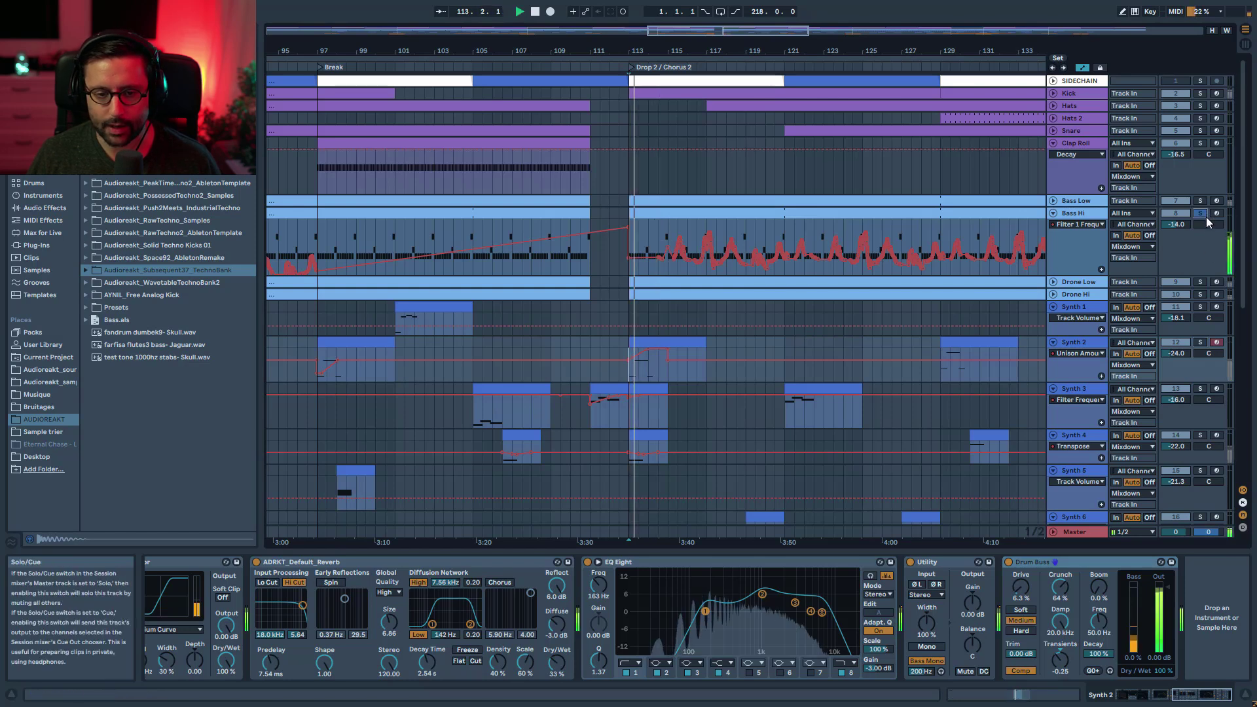
click(1201, 344)
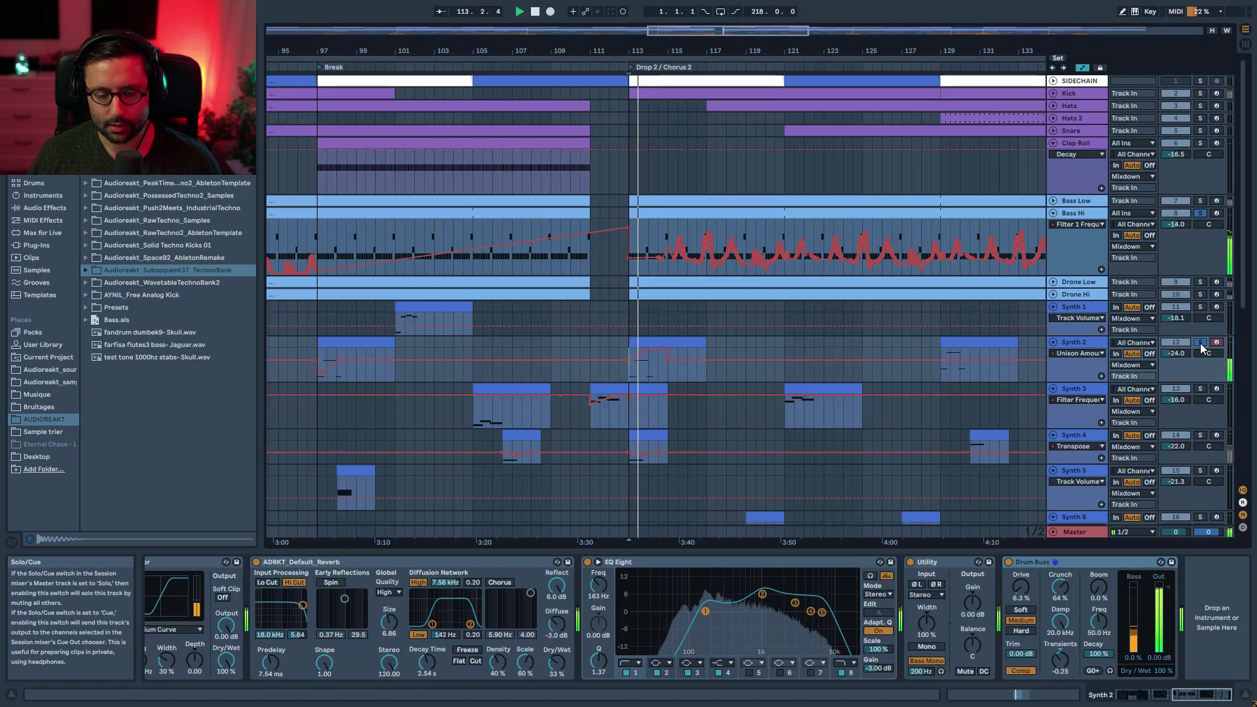
key(space)
Step: Select the Synth 4 clip at bar 113 and audition the track in solo
scroll(654, 347, down, 3)
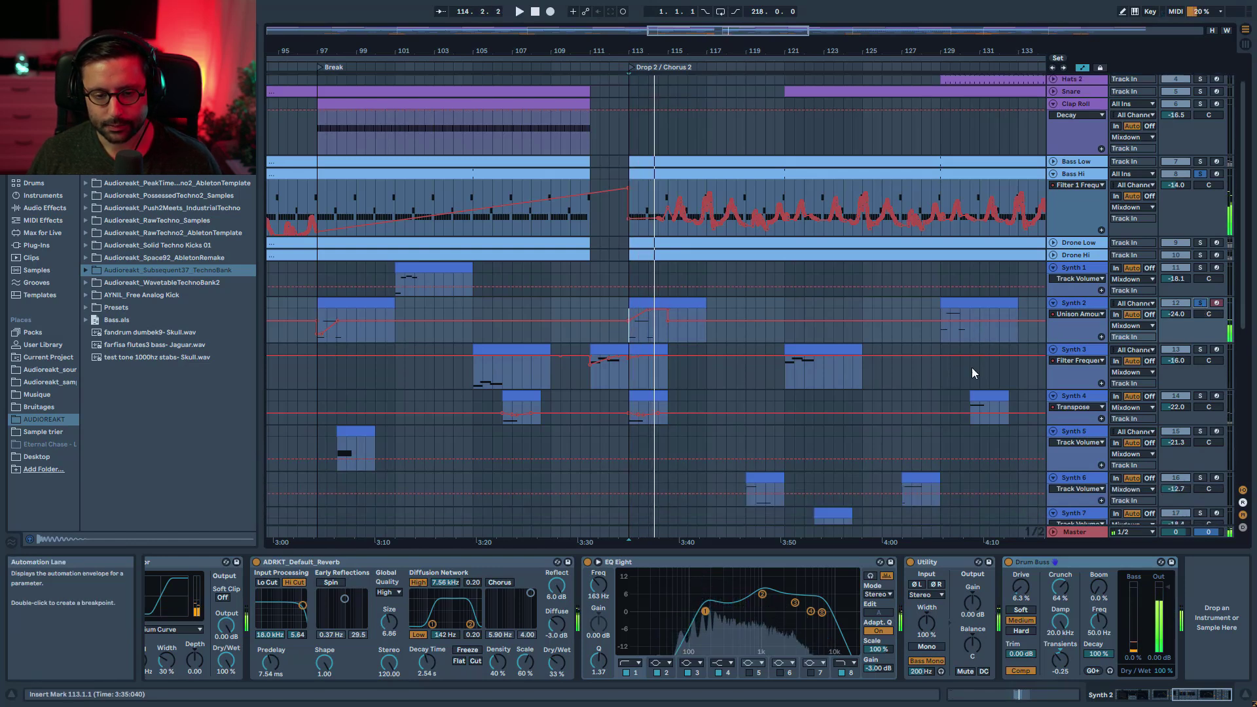
click(640, 345)
key(space)
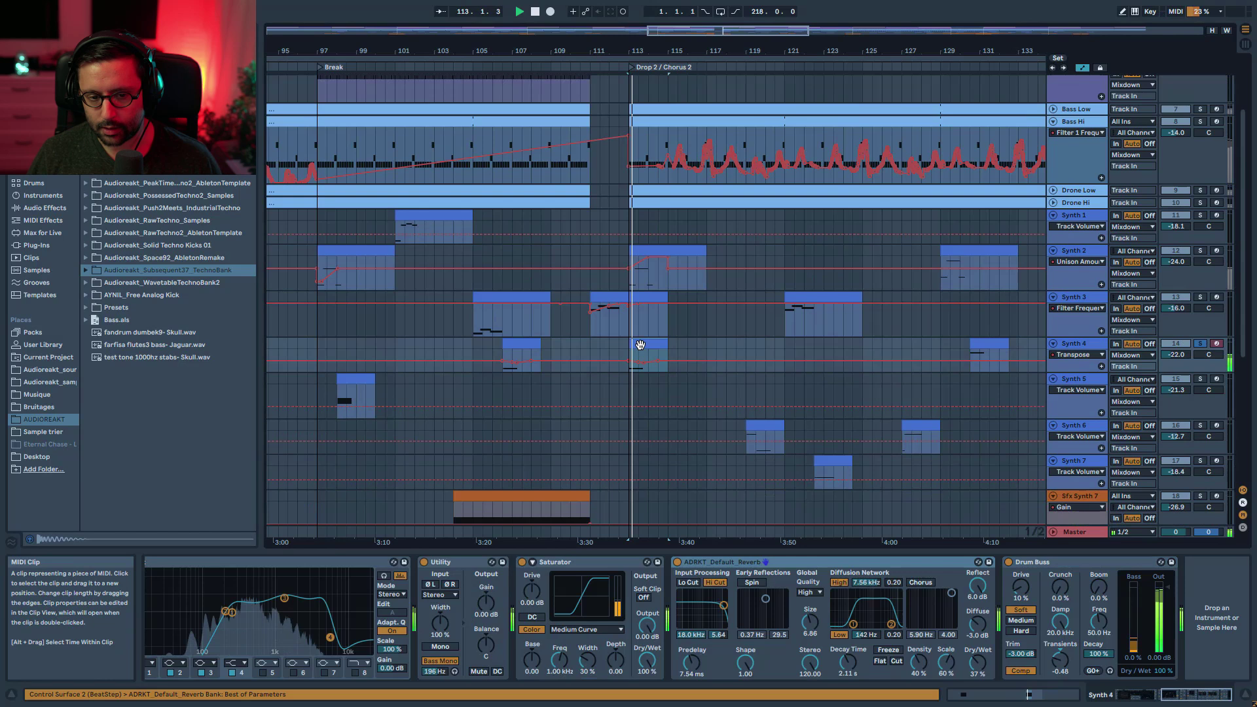
Step: Audition Sfx Noise 2 and Sfx Noise 3 in solo at the start of Drop 2 / Chorus 2
scroll(862, 374, down, 7)
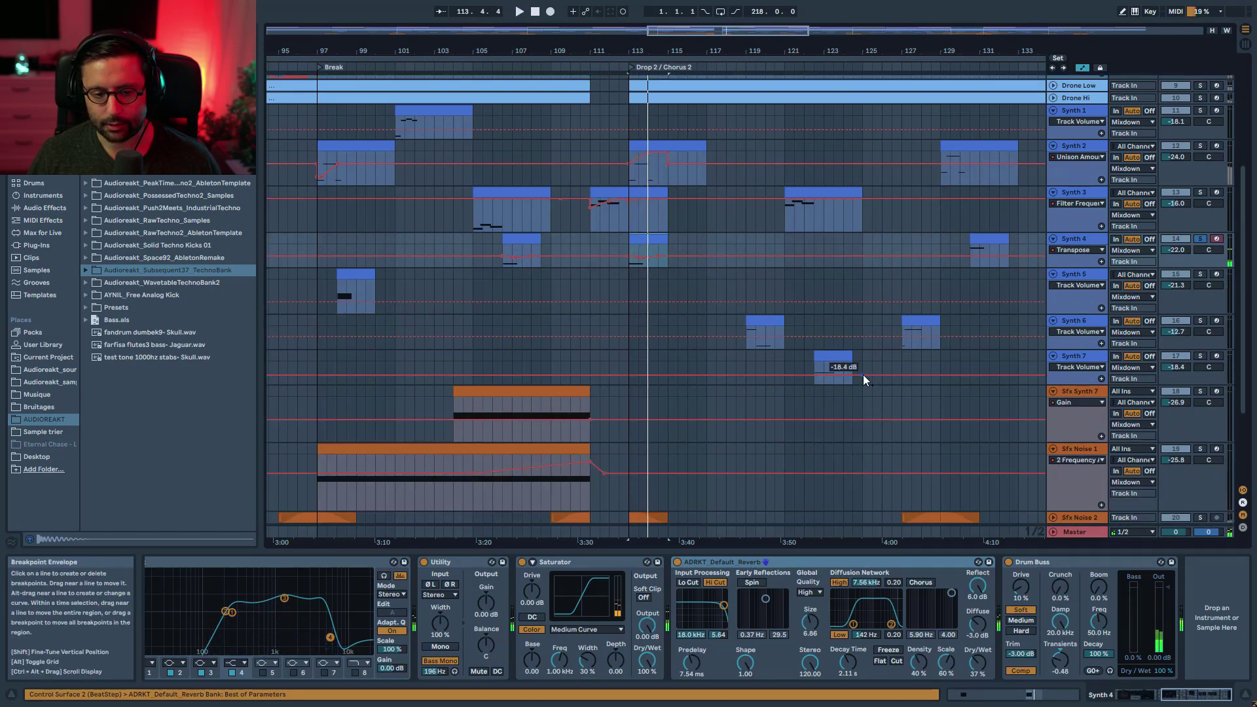
click(1199, 397)
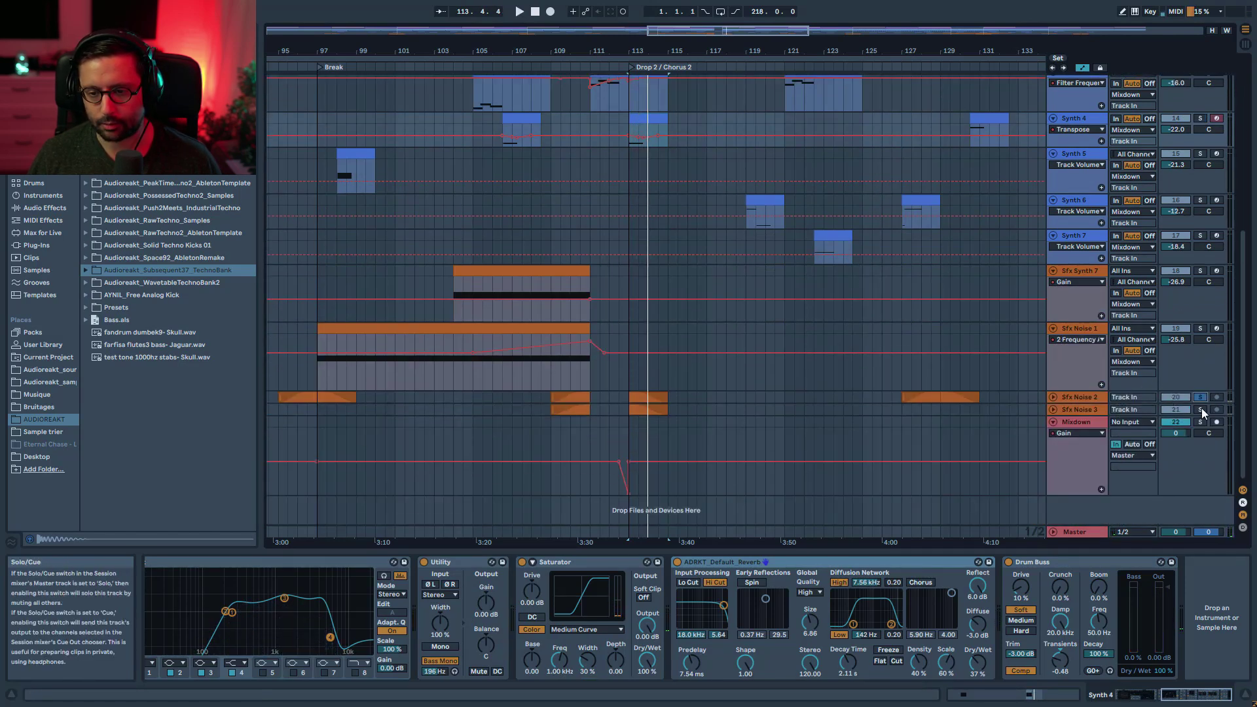
scroll(1198, 403, up, 8)
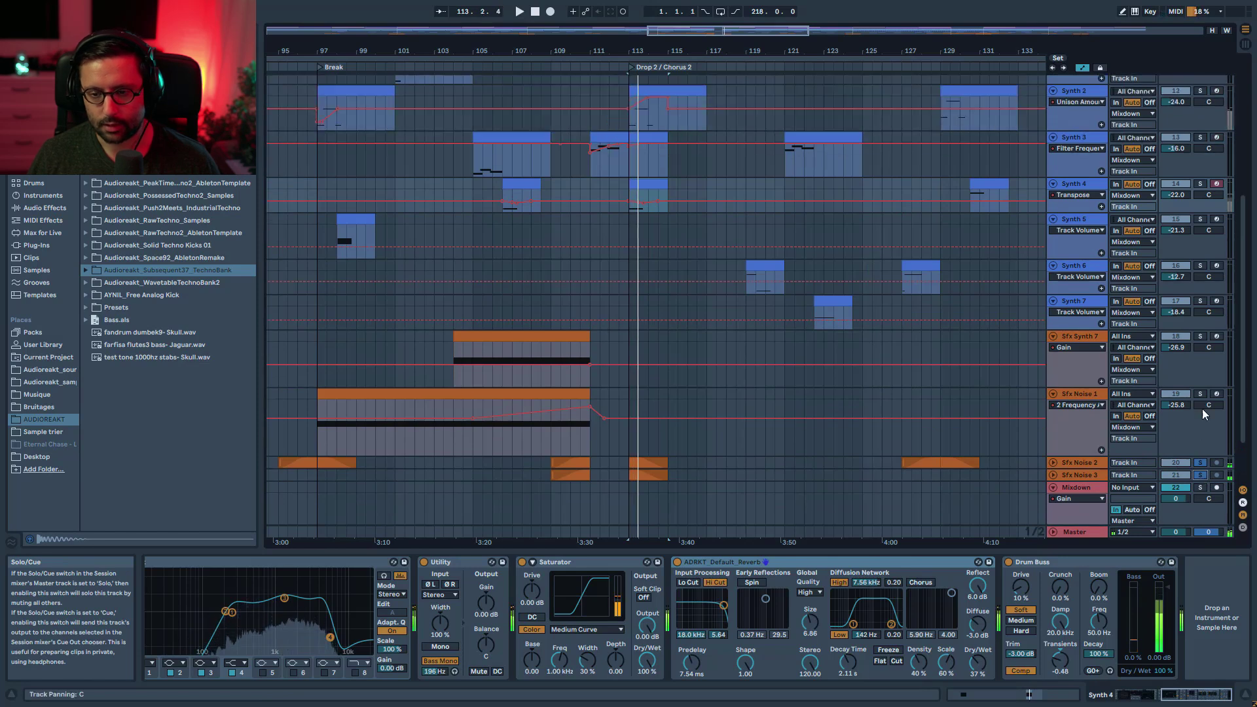
scroll(1197, 399, up, 2)
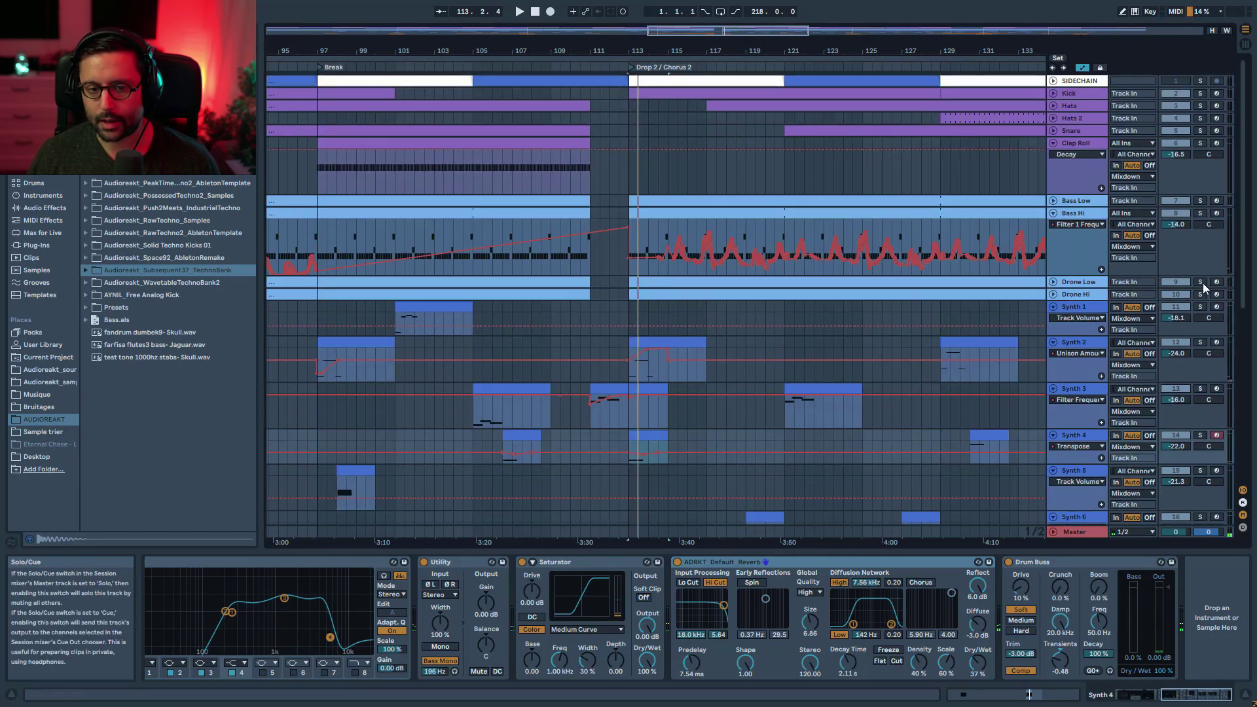
Step: Examine the synth clips across Drop 2 / Chorus 2, then select the Synth 7 track and solo it
drag(718, 36, 665, 106)
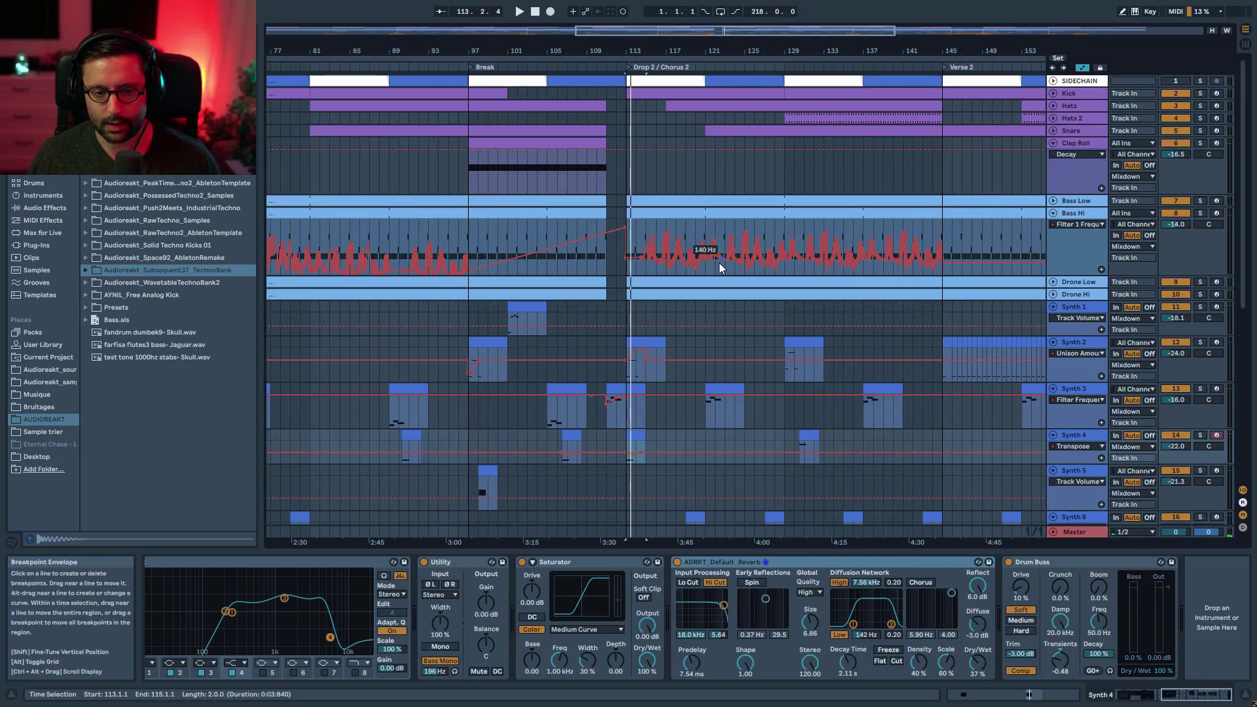
scroll(792, 327, down, 2)
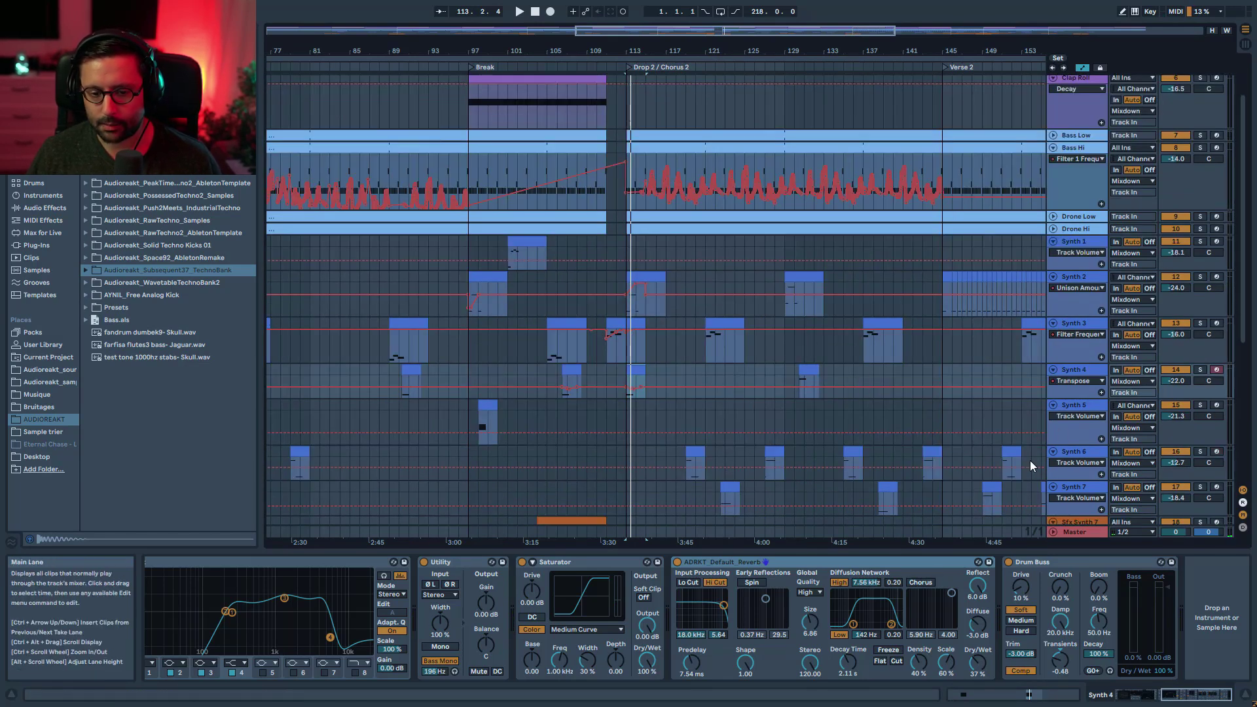
scroll(725, 334, down, 2)
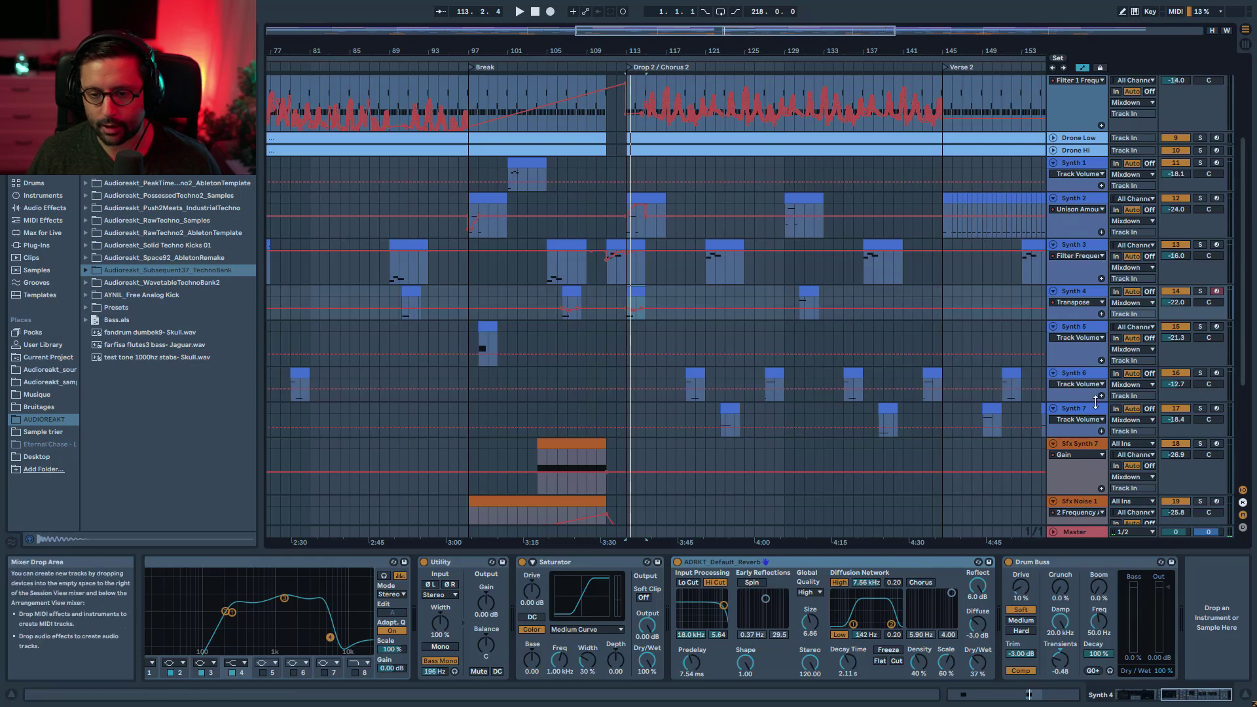
click(1080, 425)
click(1198, 409)
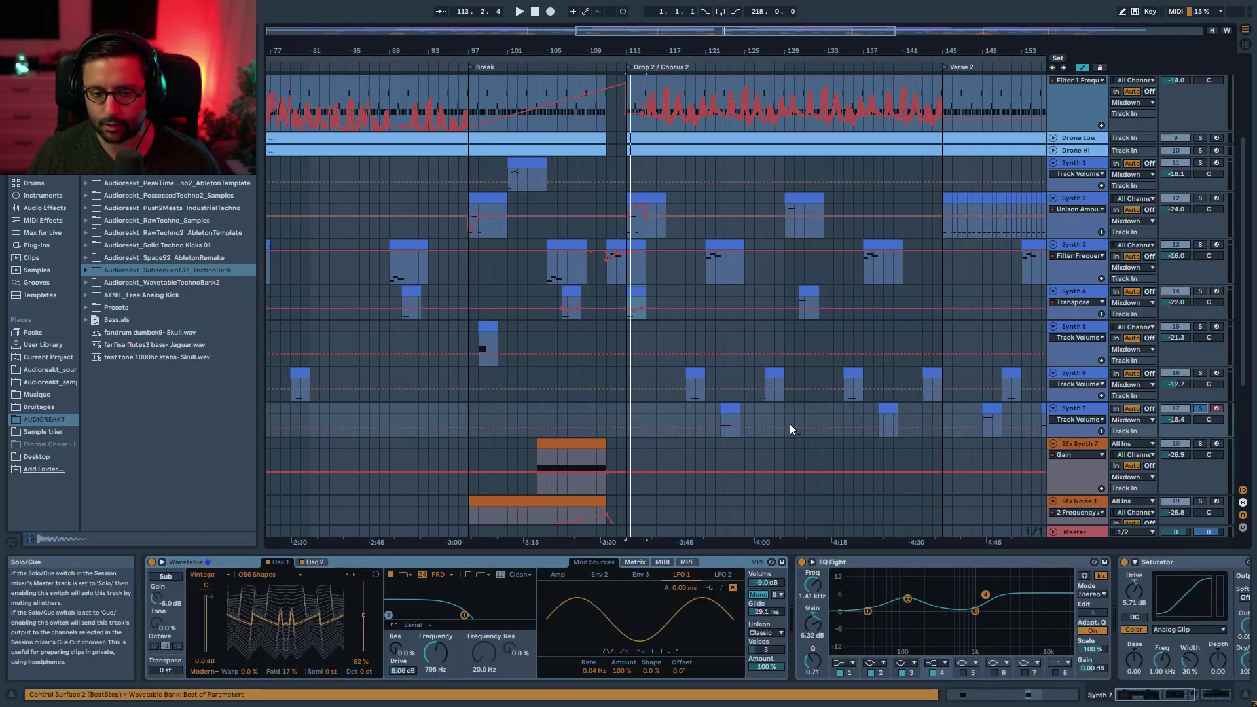
Step: Audition the Synth 7 clips in Drop 2 / Chorus 2 in solo, including the one at bar 138
click(726, 411)
key(space)
click(889, 412)
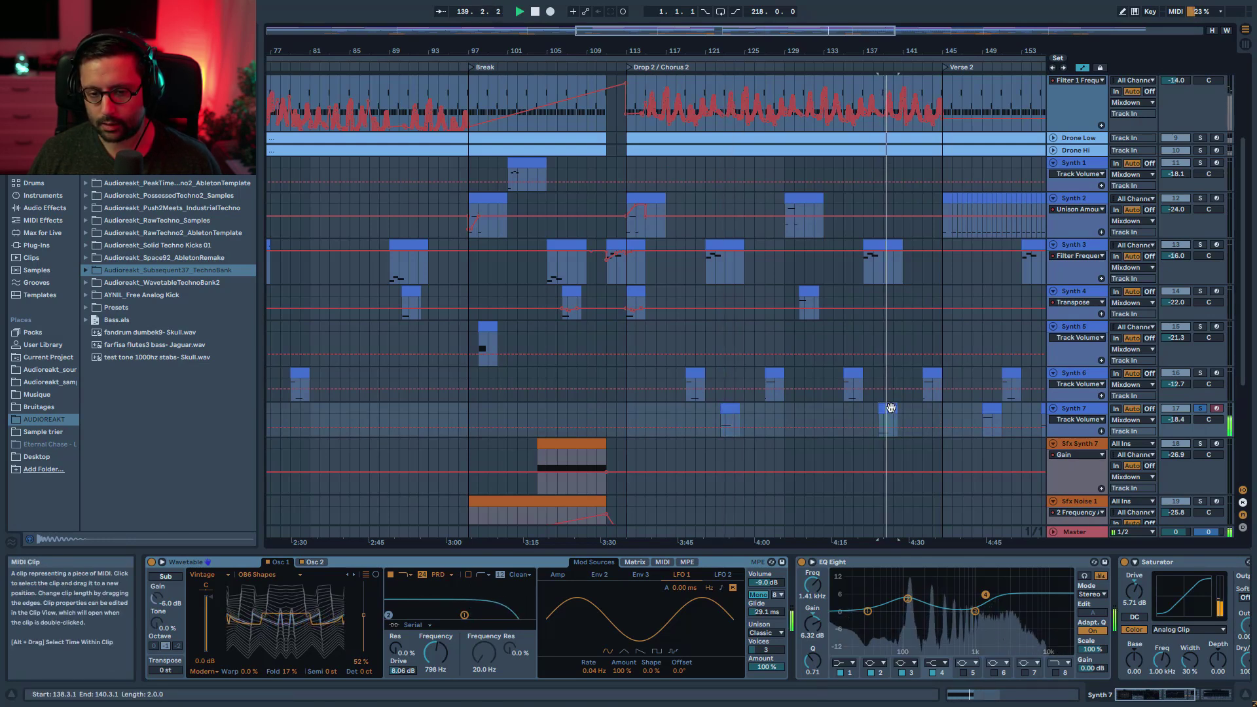
key(space)
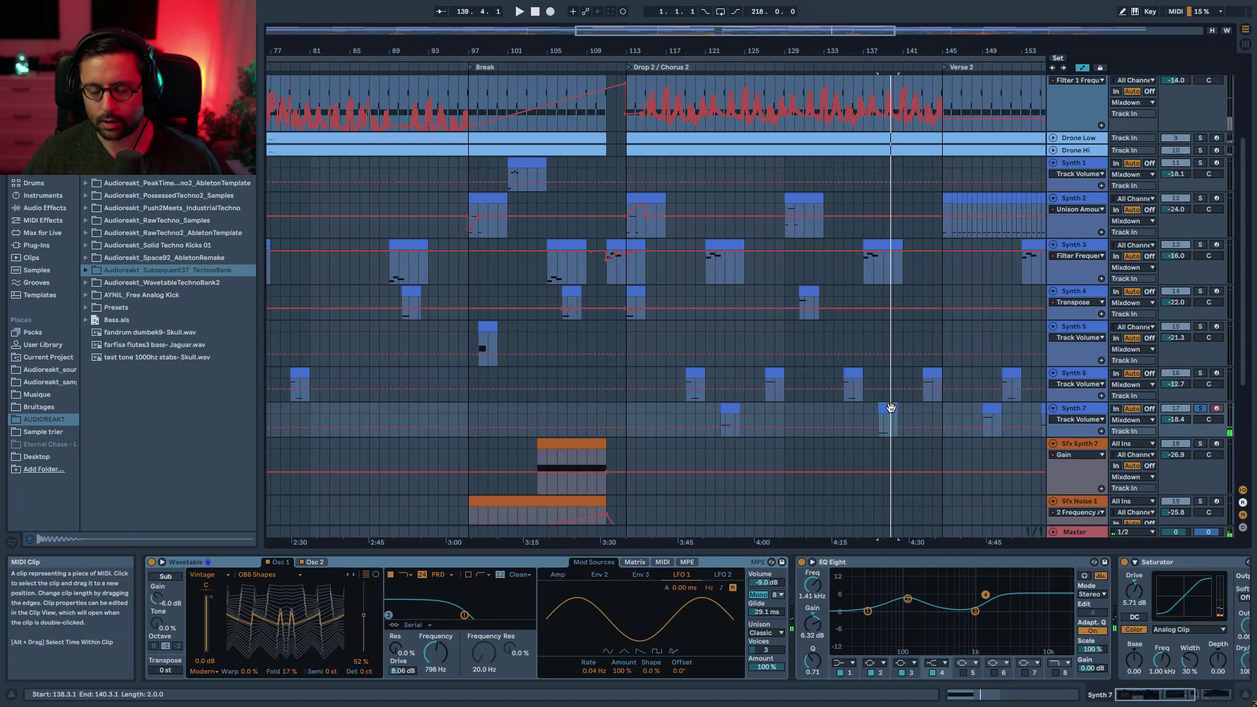
Step: Solo Synth 4 and audition its clips before the Break, within the Break and at bar 130 in Drop 2 / Chorus 2
scroll(890, 408, up, 2)
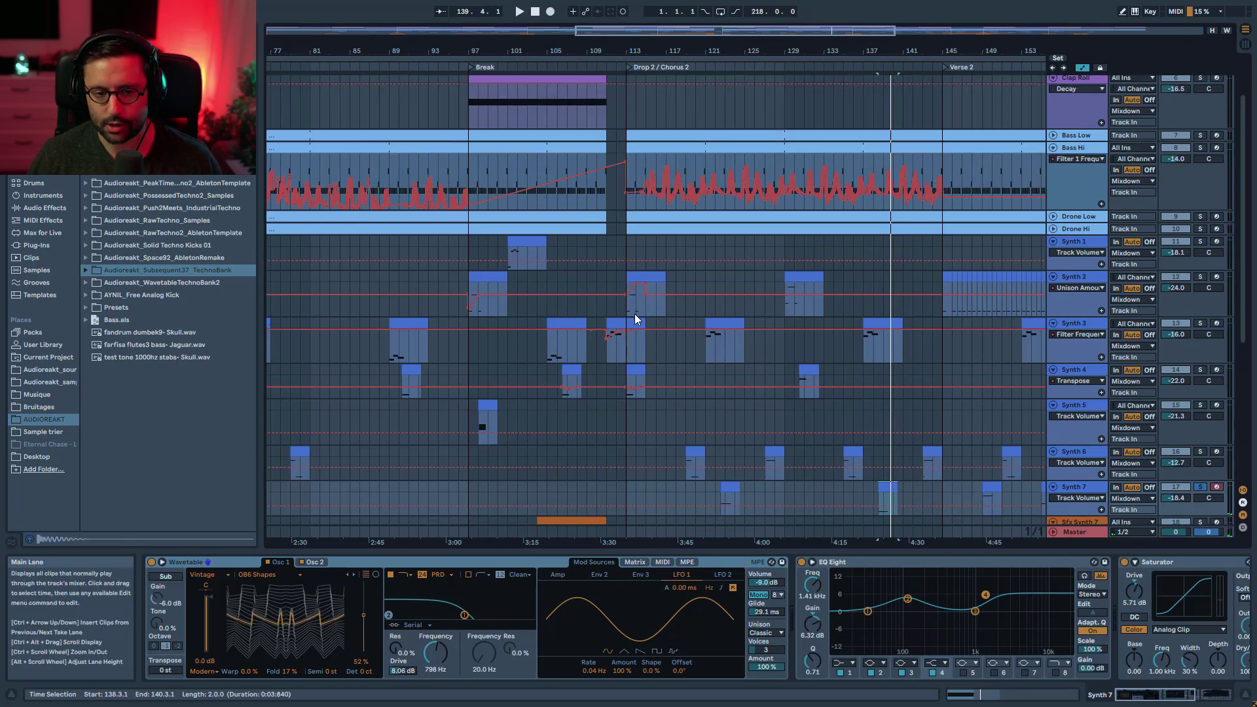
scroll(937, 443, down, 2)
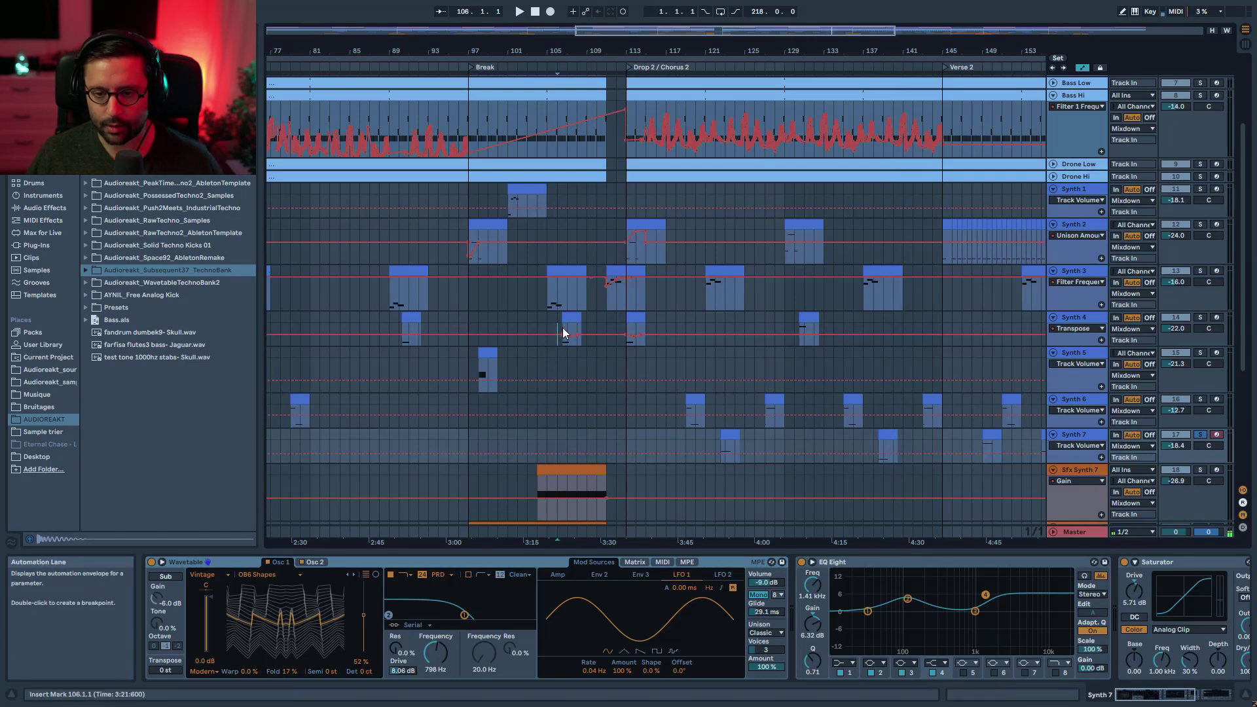
click(557, 333)
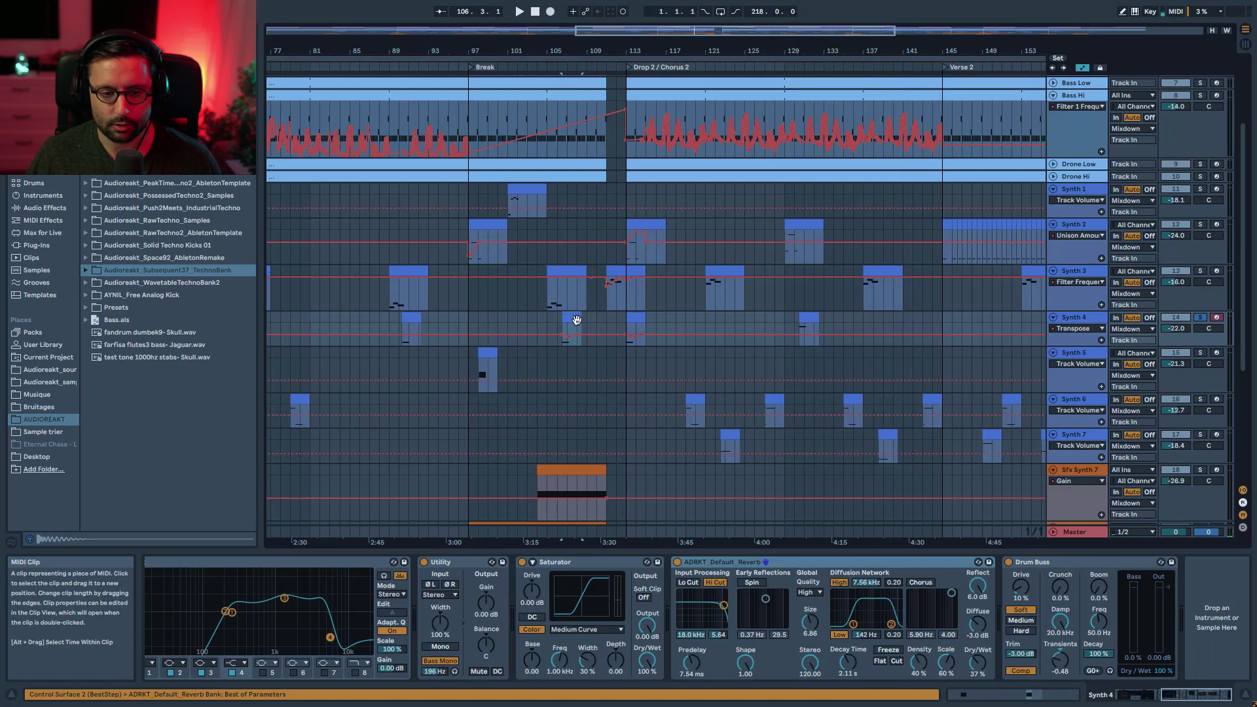
key(space)
click(411, 321)
key(space)
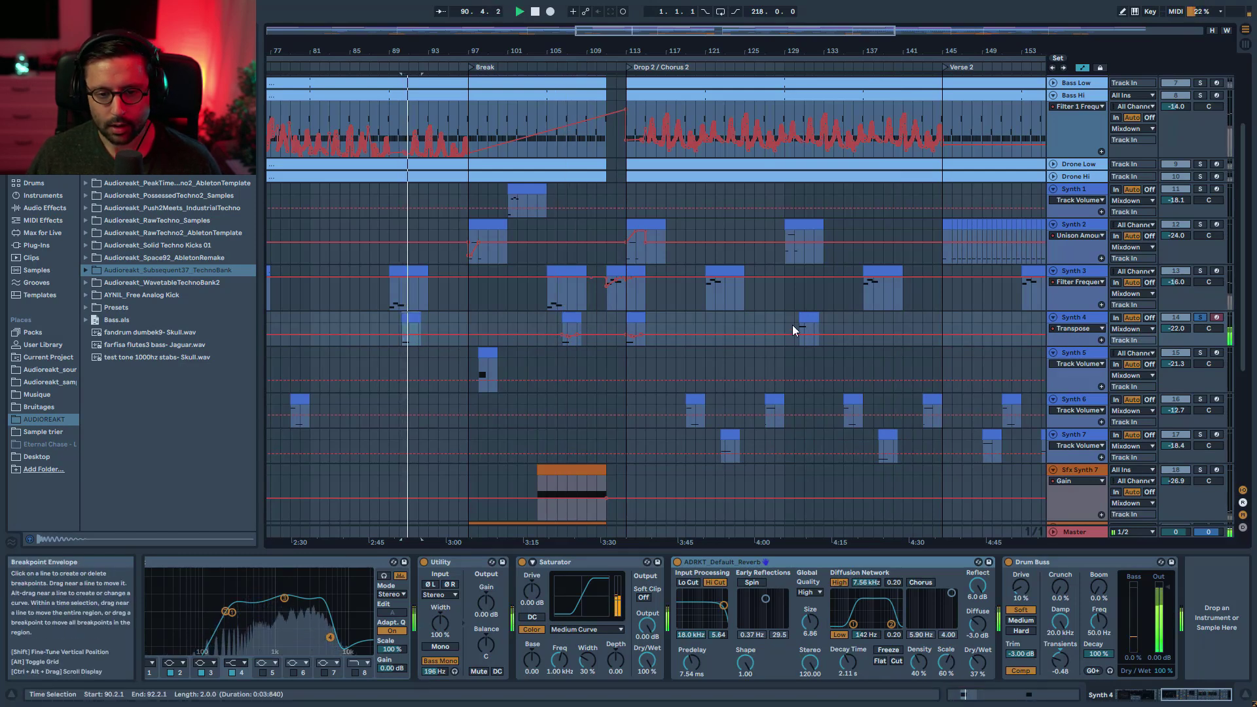
click(805, 318)
key(space)
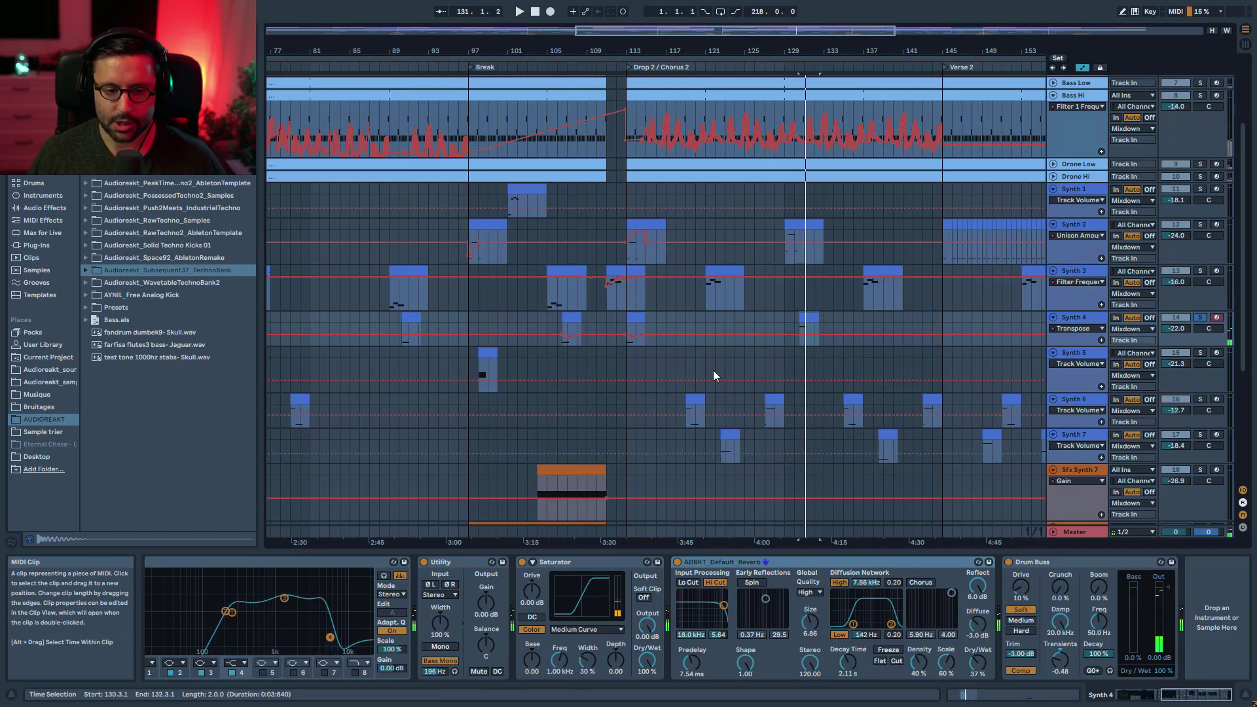
Step: Solo Synth 5 and audition its clip at bar 98 in the Break
scroll(713, 375, left, 3)
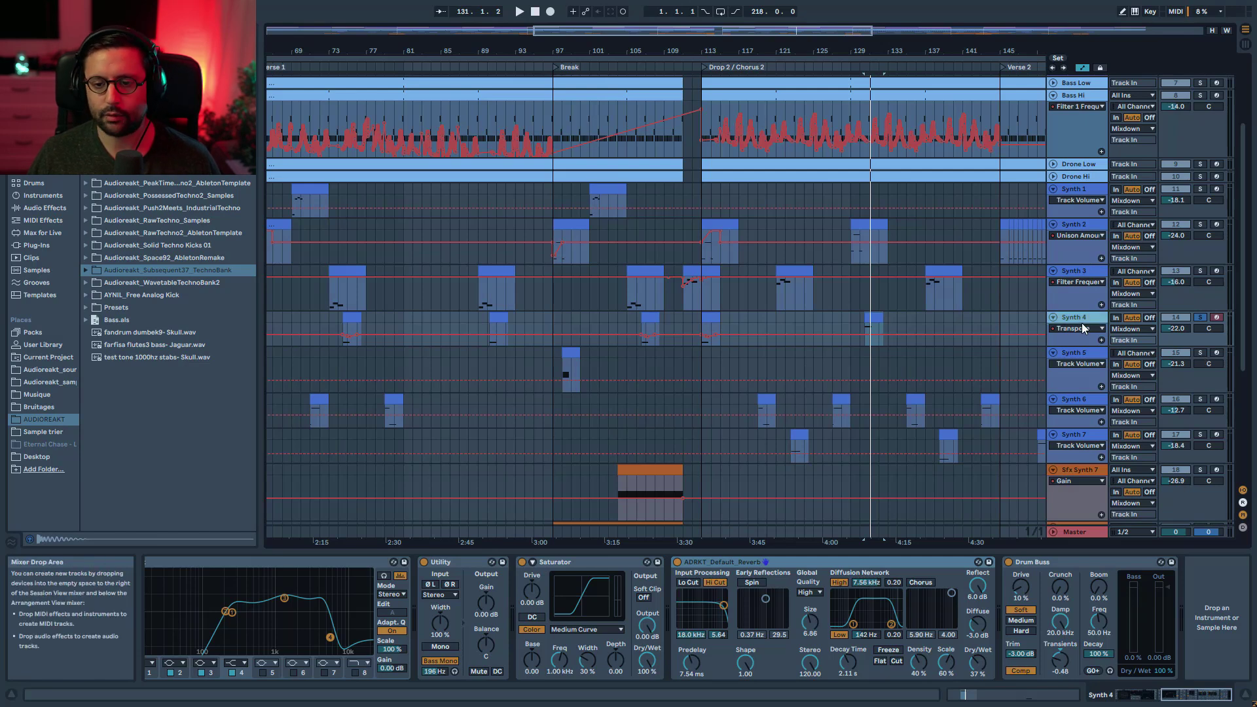
click(1078, 355)
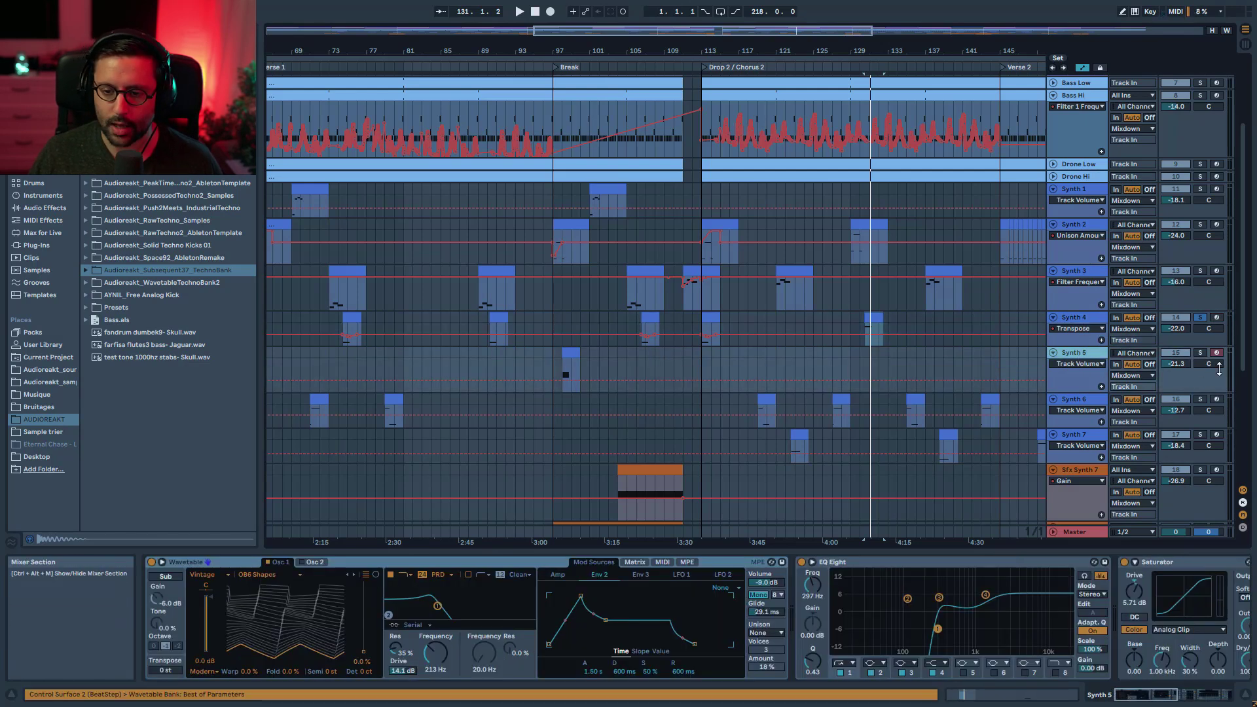
click(1201, 354)
click(570, 352)
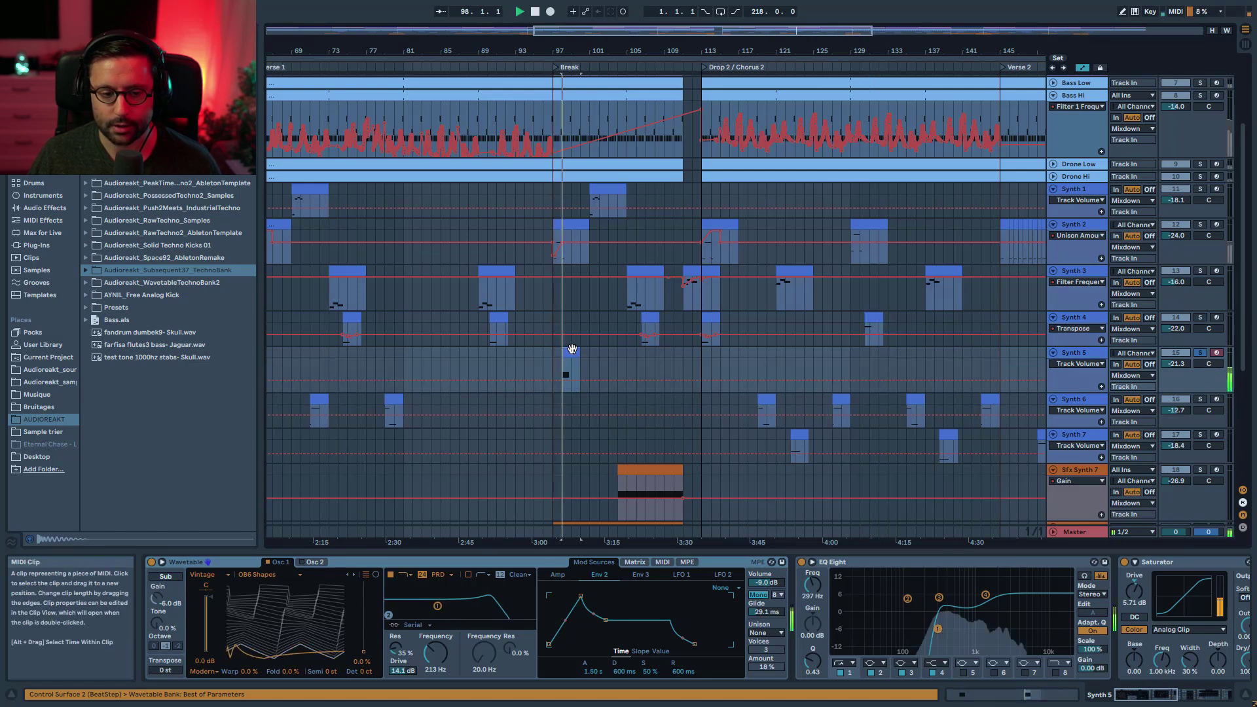
key(space)
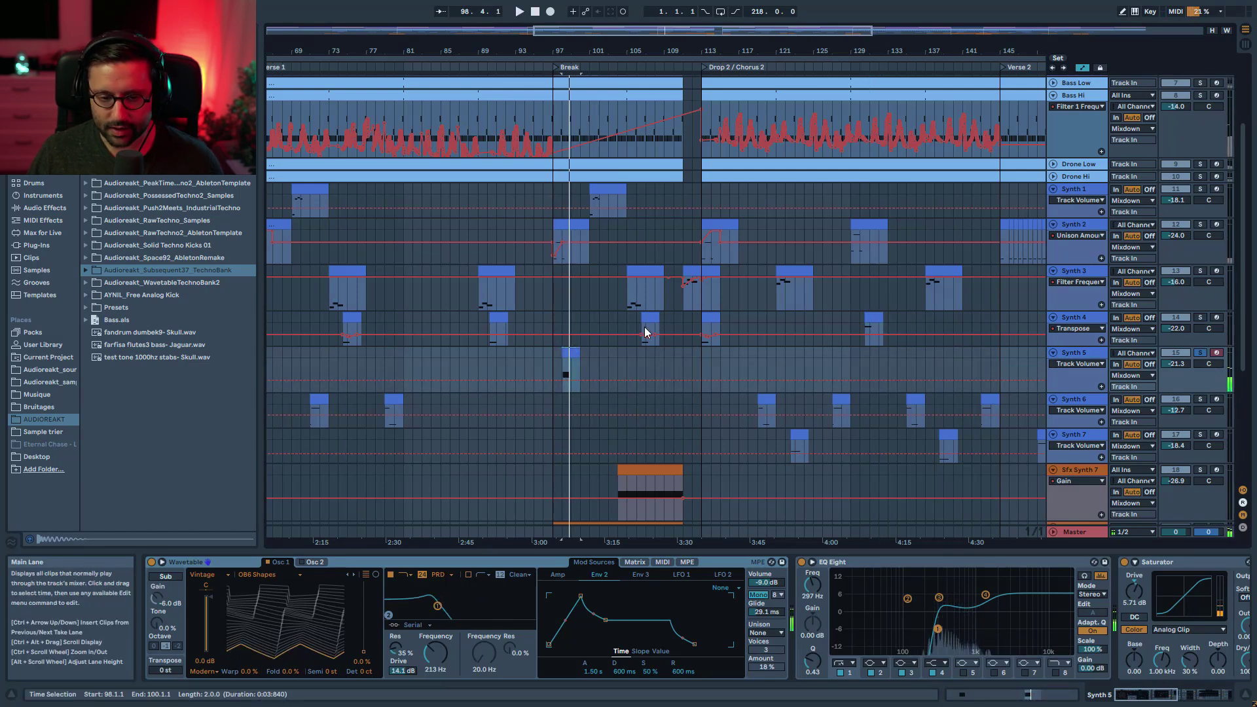
Step: Try moving all Synth 5 clips up onto the Synth 4 track, and undo the move
click(498, 314)
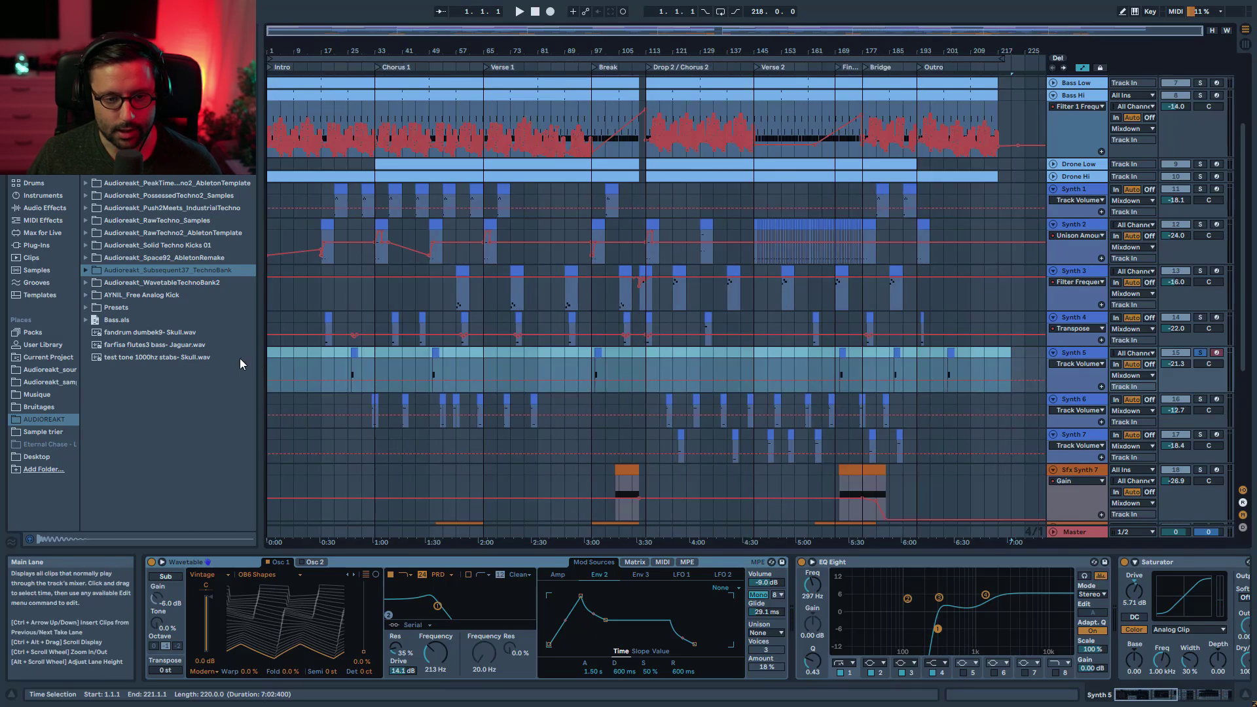
key(Up)
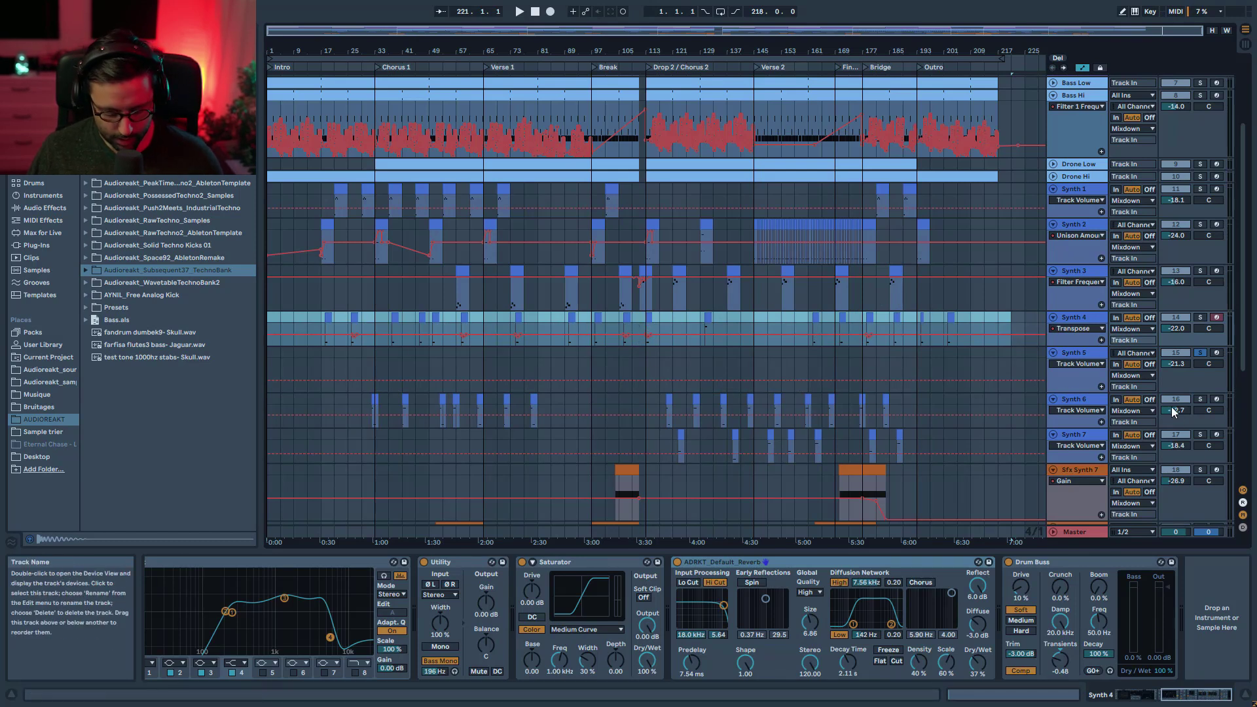
key(ctrl+z)
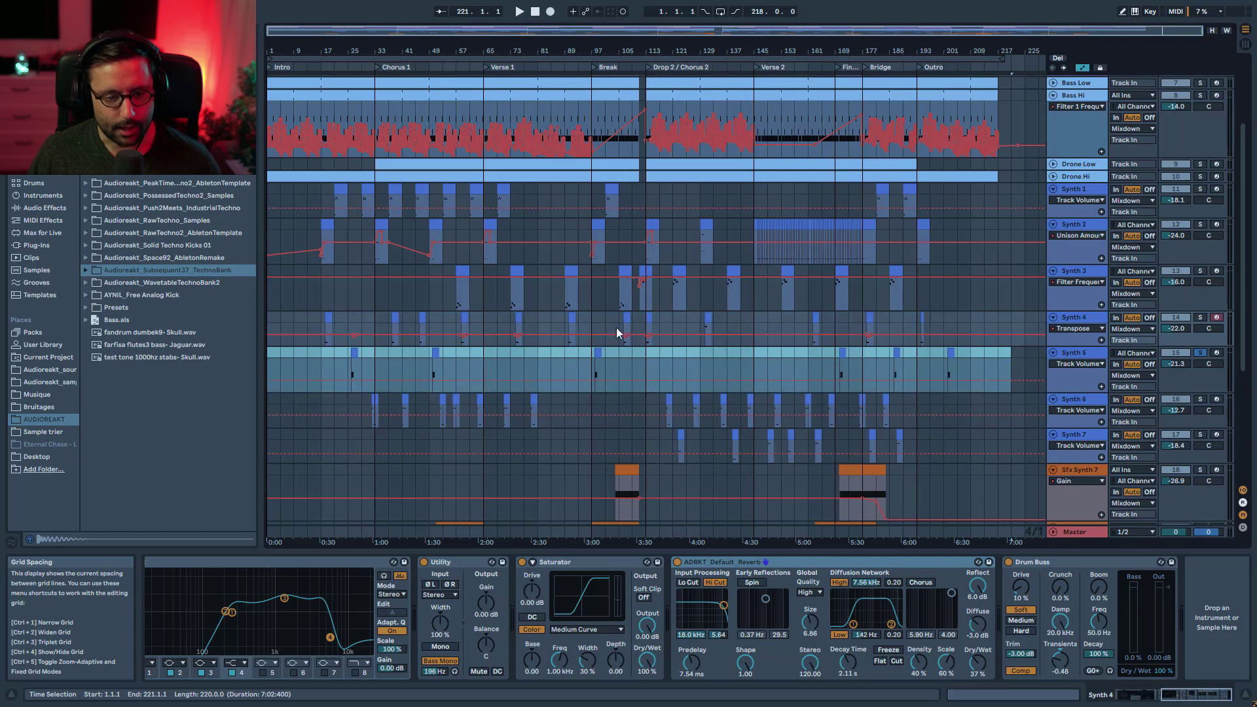
Step: Fold the Bass Hi and Synth 2 tracks, unsolo Synth 5 and play the full mix from bar 113
click(808, 373)
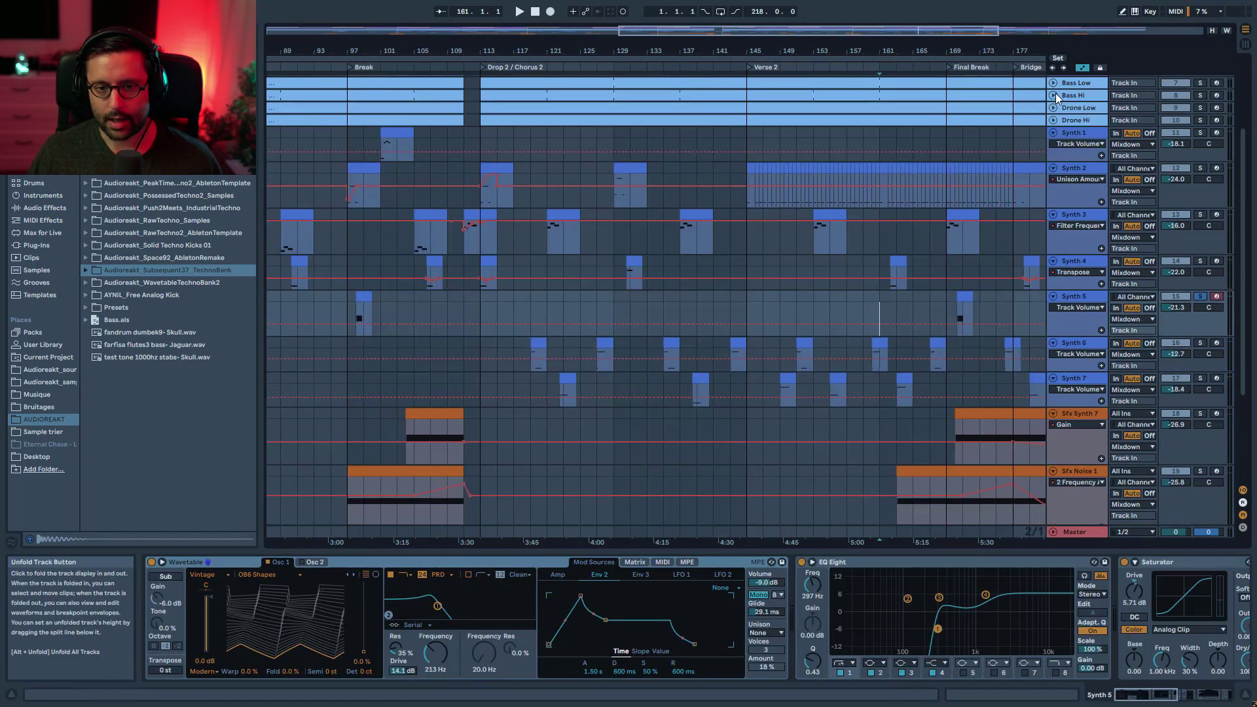
scroll(1205, 383, up, 3)
key(space)
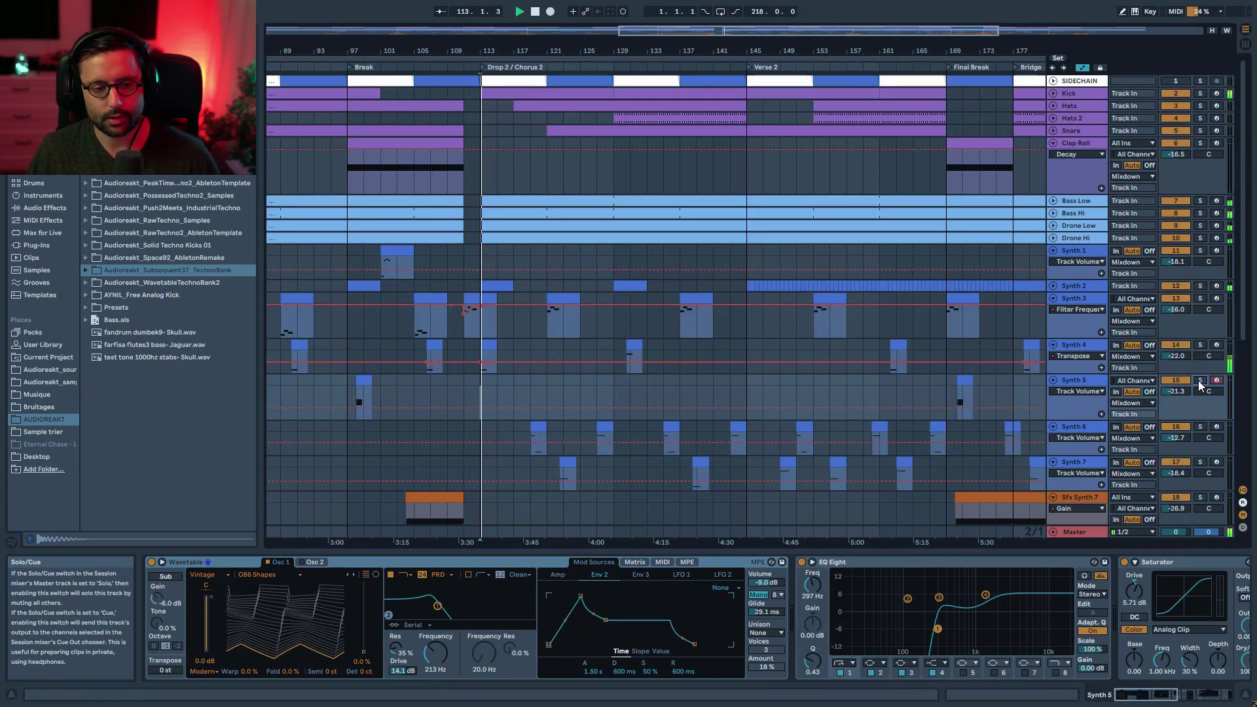
Step: Fold the Clap Roll, Synth 1, Synth 3 to Synth 7, Sfx Synth 7 and Sfx Noise 1 tracks, and unfold Synth 2 and Bass Hi
click(1052, 298)
click(1053, 310)
click(1052, 323)
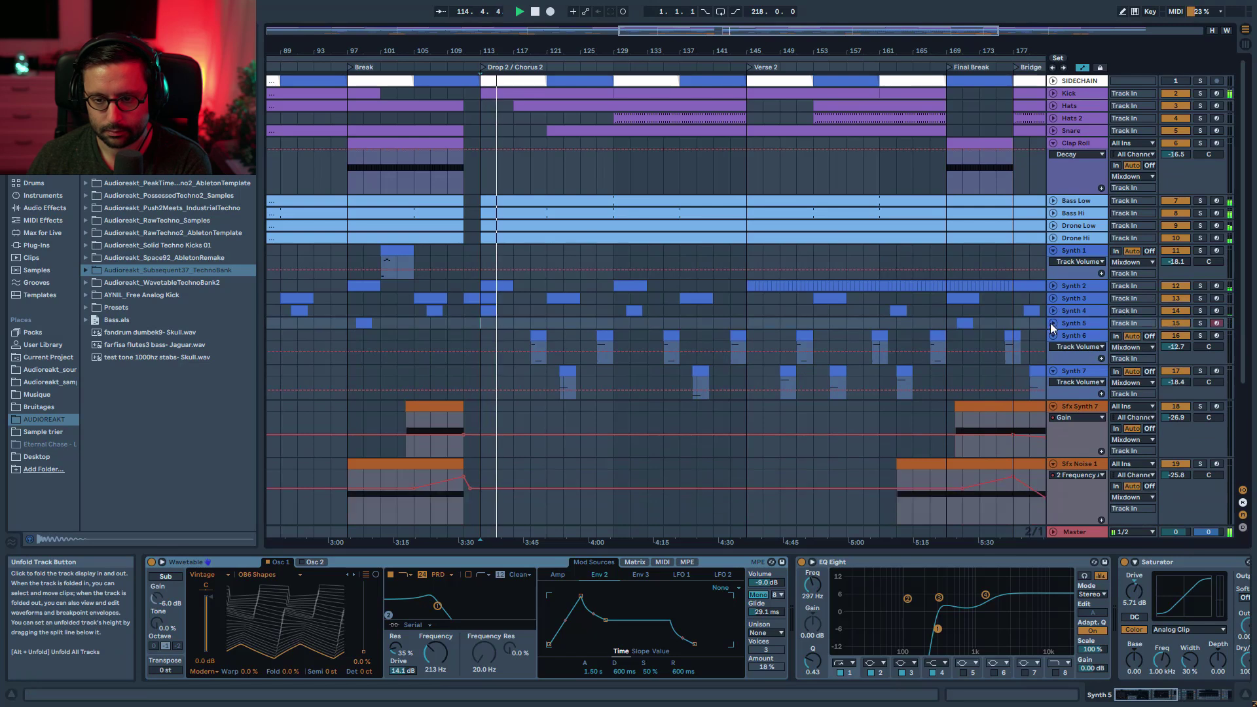
click(1053, 335)
click(1052, 347)
click(1052, 250)
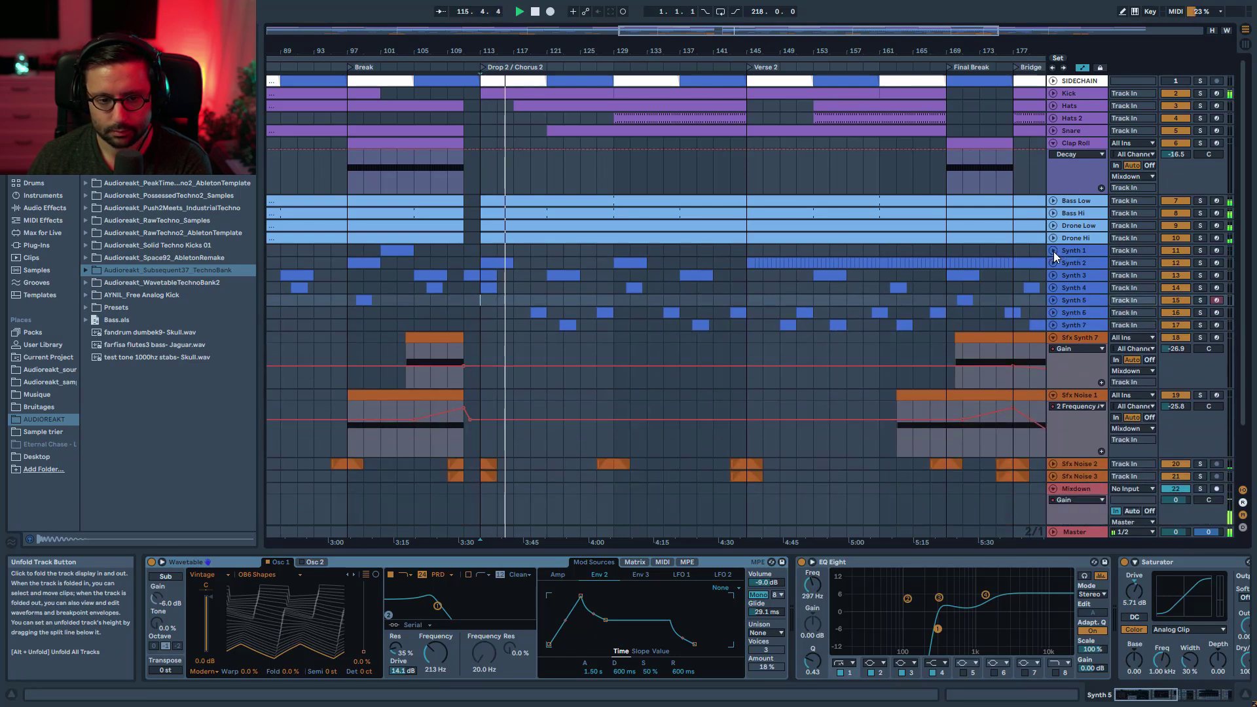
click(1052, 337)
click(1053, 350)
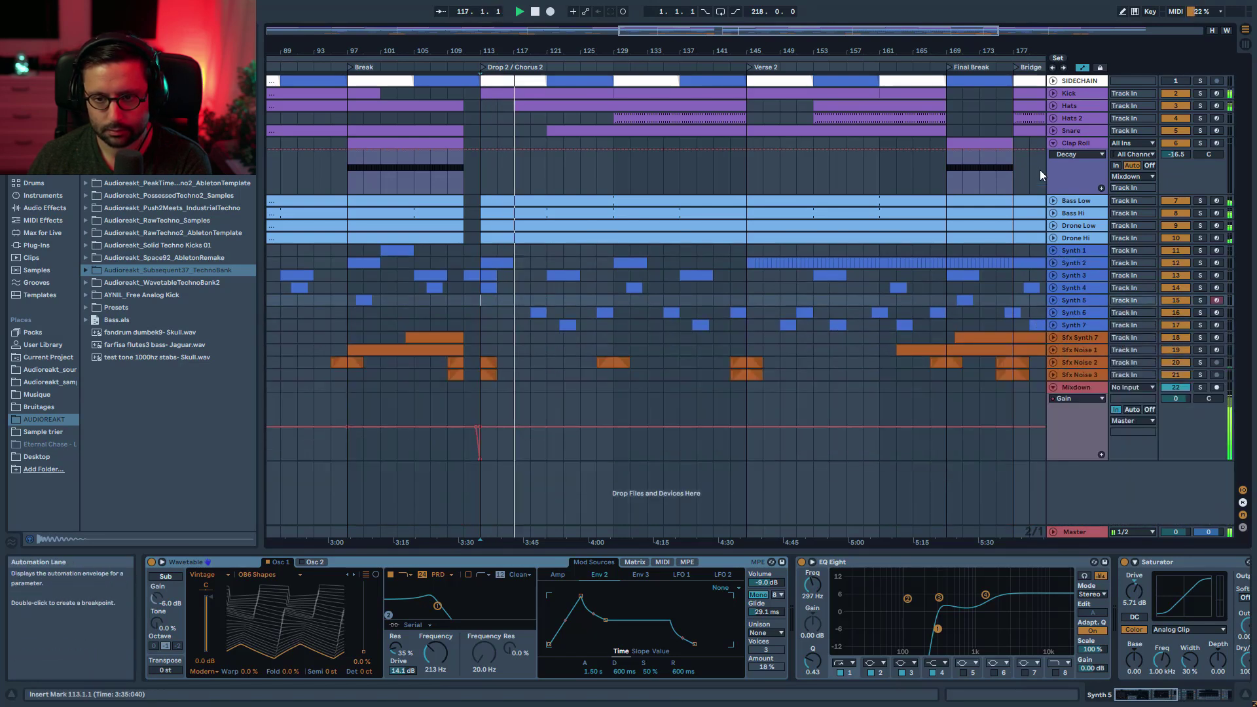
click(1053, 143)
click(1052, 218)
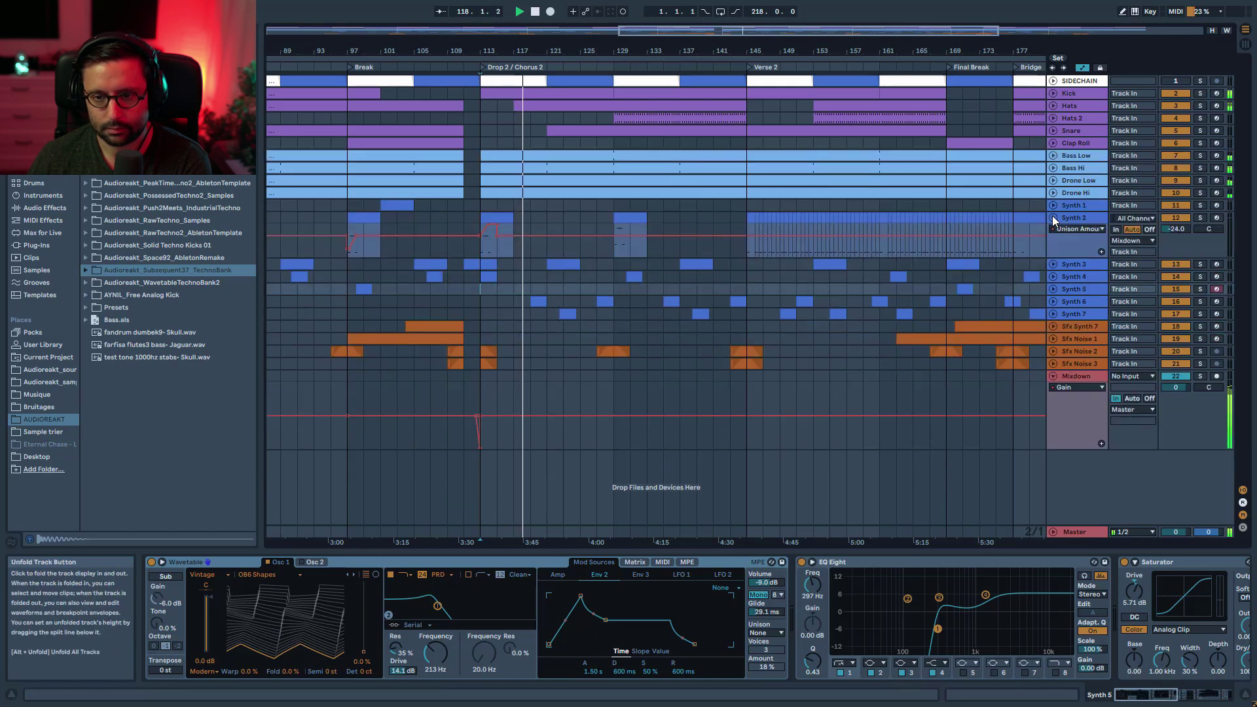
click(1054, 169)
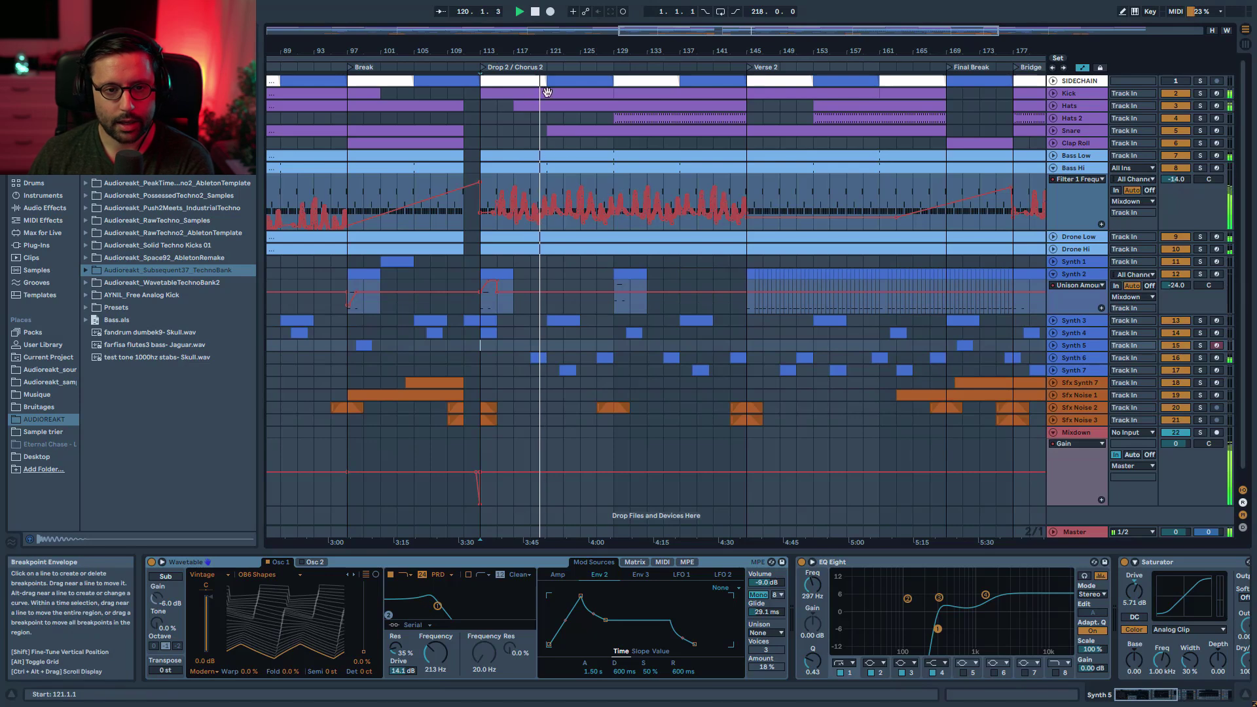
Step: Select the Bass Hi Filter 1 Frequency automation from bar 113 to 145 and compare it with the preceding sections
drag(654, 30, 573, 14)
click(666, 241)
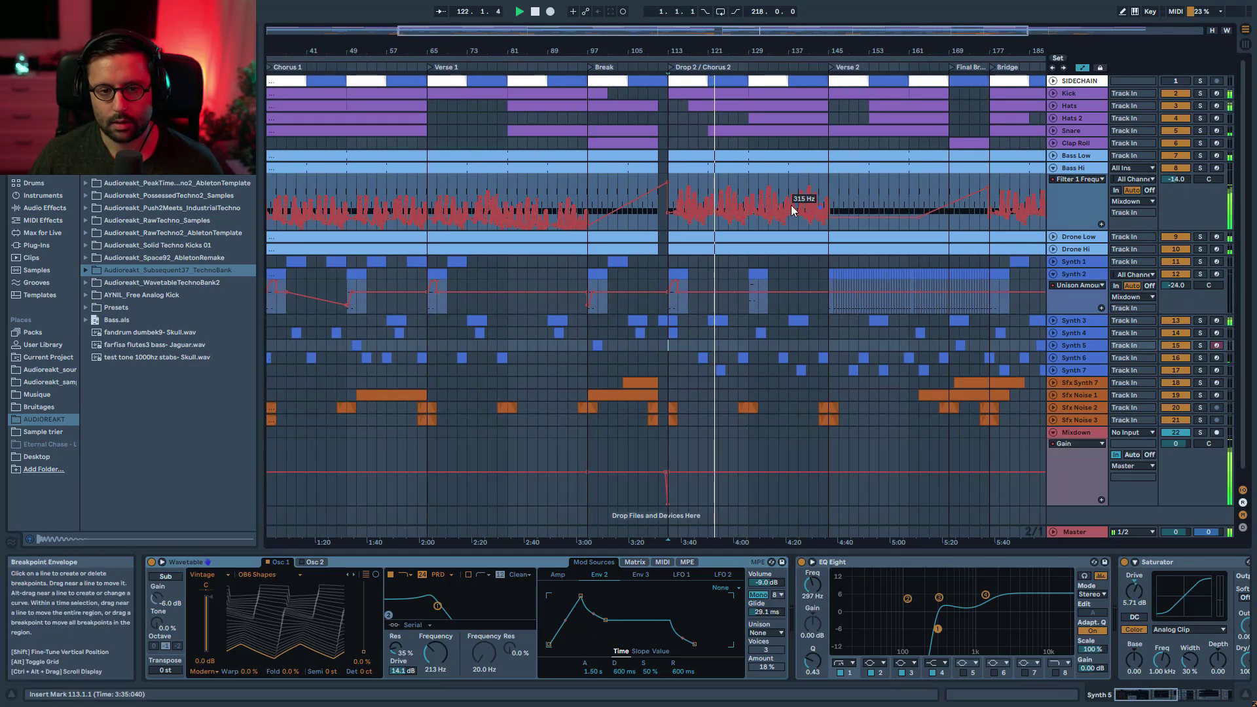
drag(654, 29, 654, 15)
drag(553, 28, 553, 30)
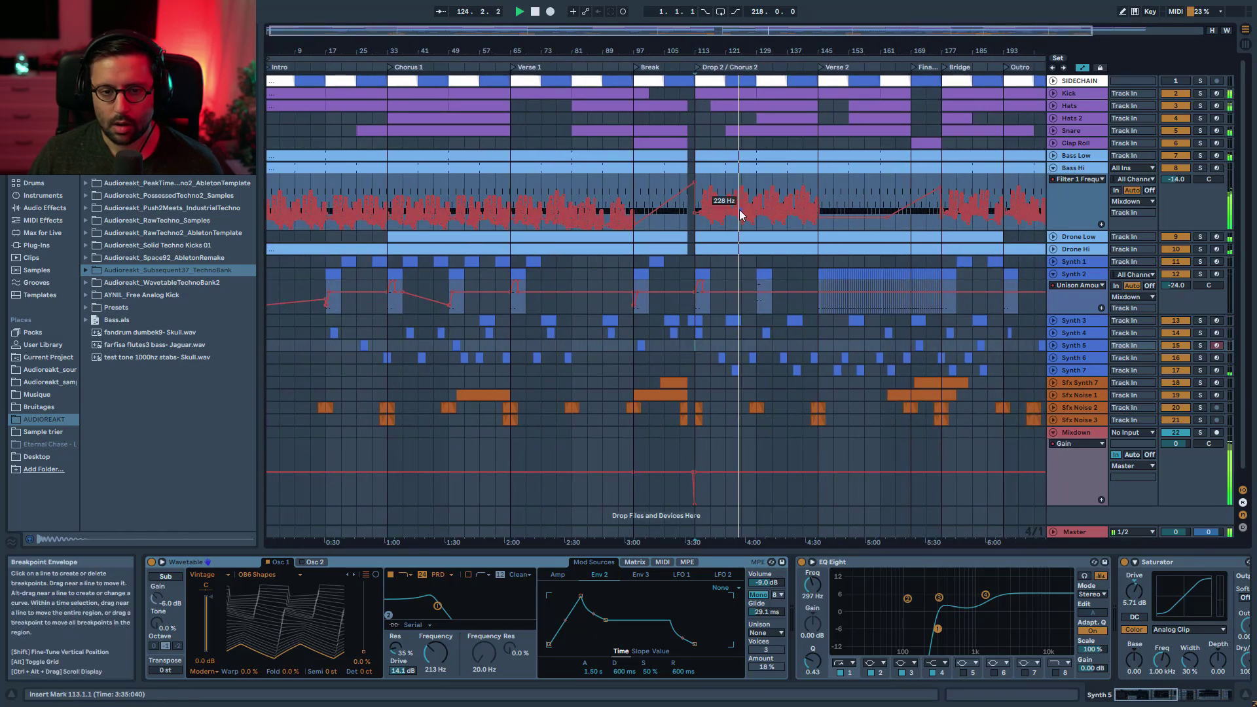
click(818, 227)
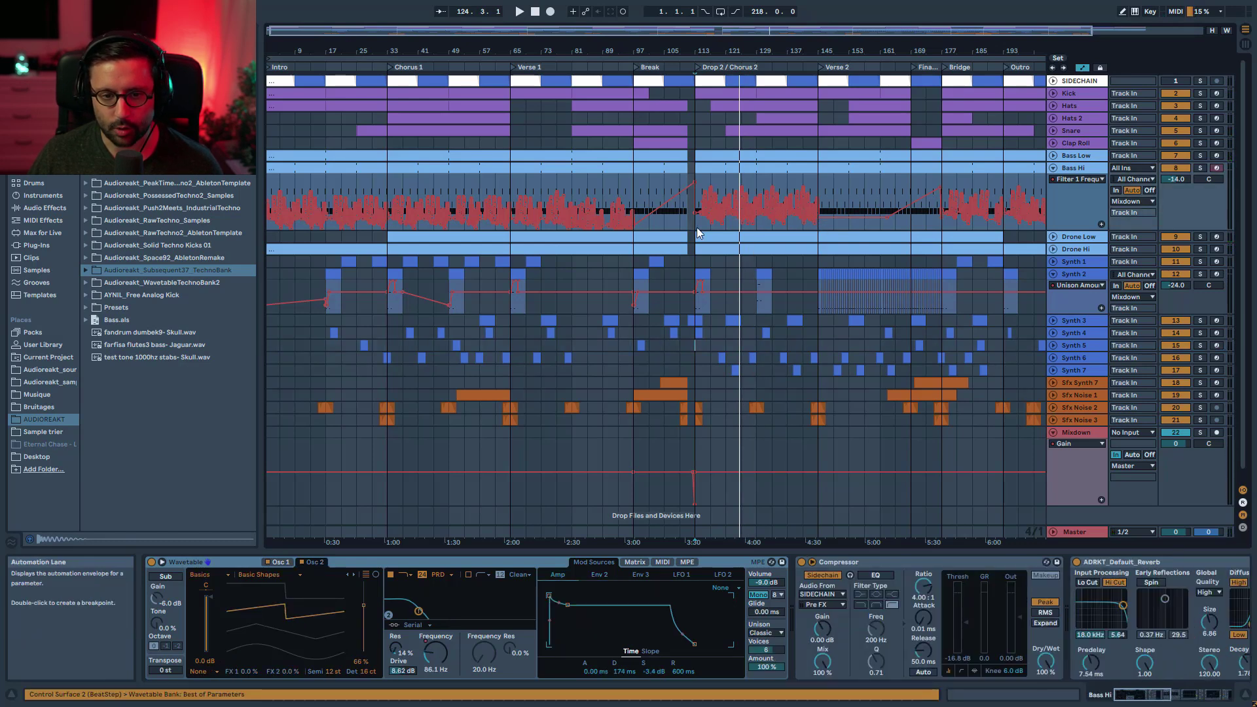
drag(697, 226, 818, 225)
drag(736, 40, 753, 205)
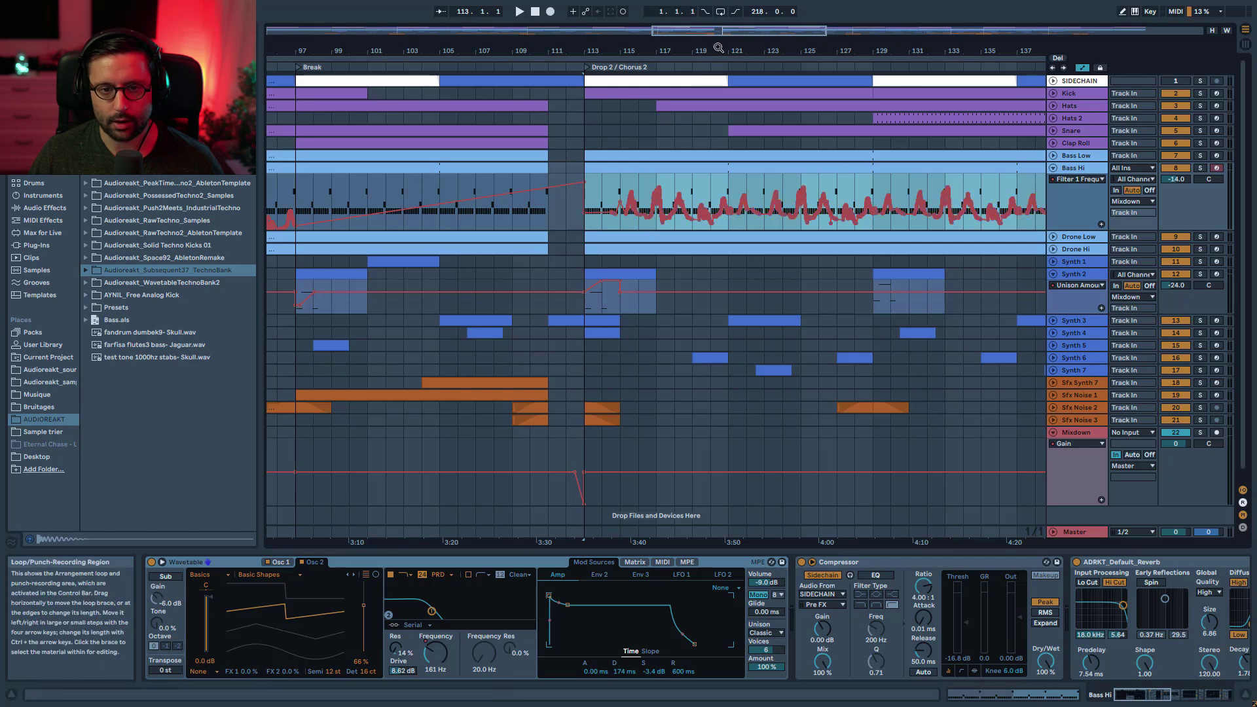
drag(739, 30, 645, 30)
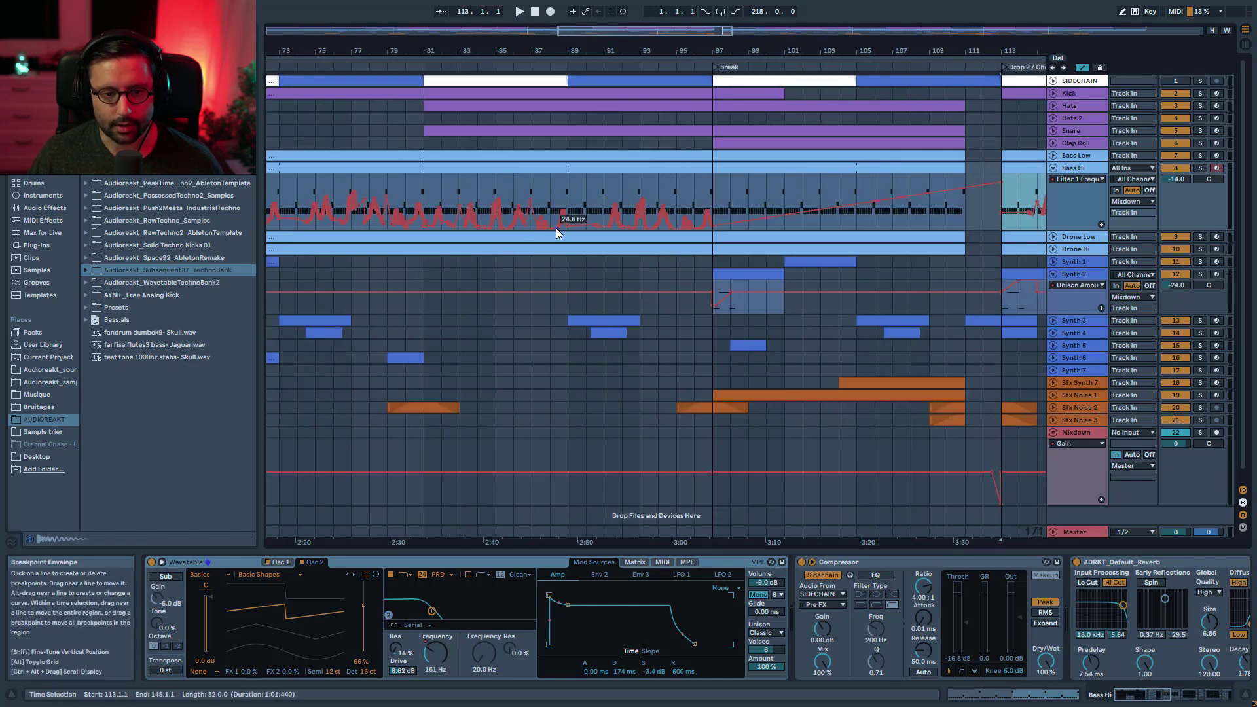
drag(704, 32, 704, 12)
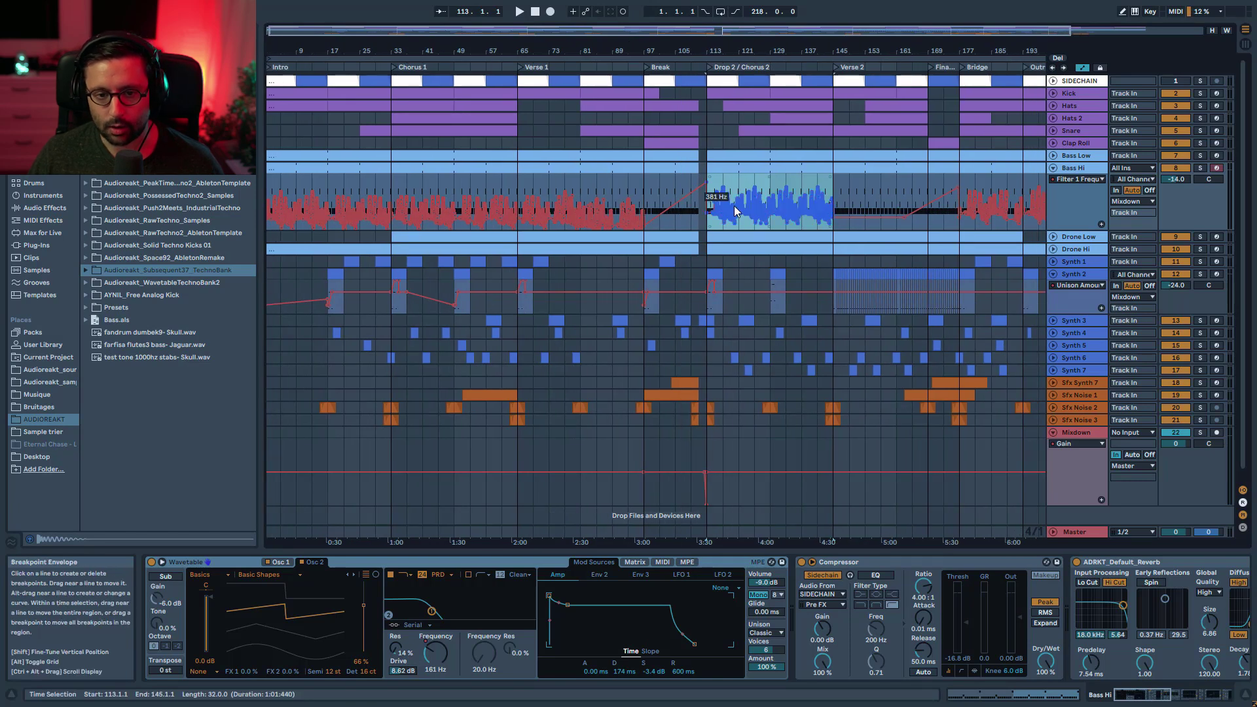
Step: Try shifting the selected Bass Hi filter automation down, and raise it back to its original level
drag(733, 206, 733, 211)
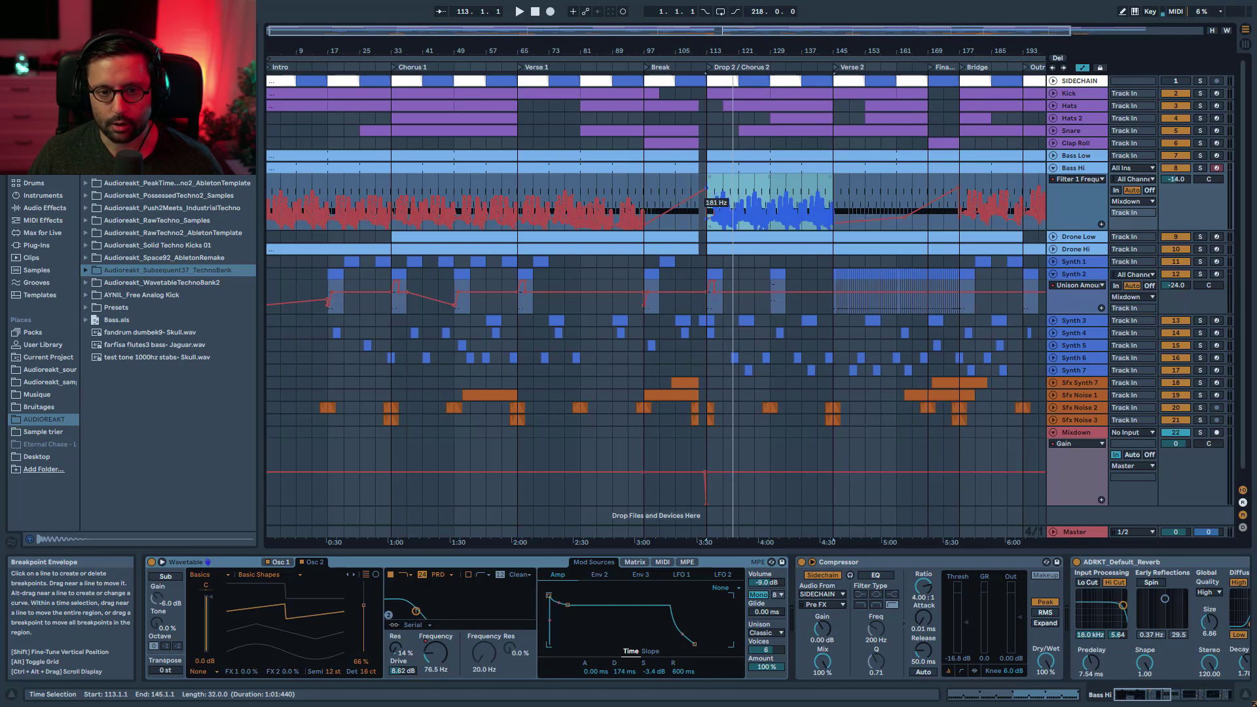
drag(733, 209, 733, 199)
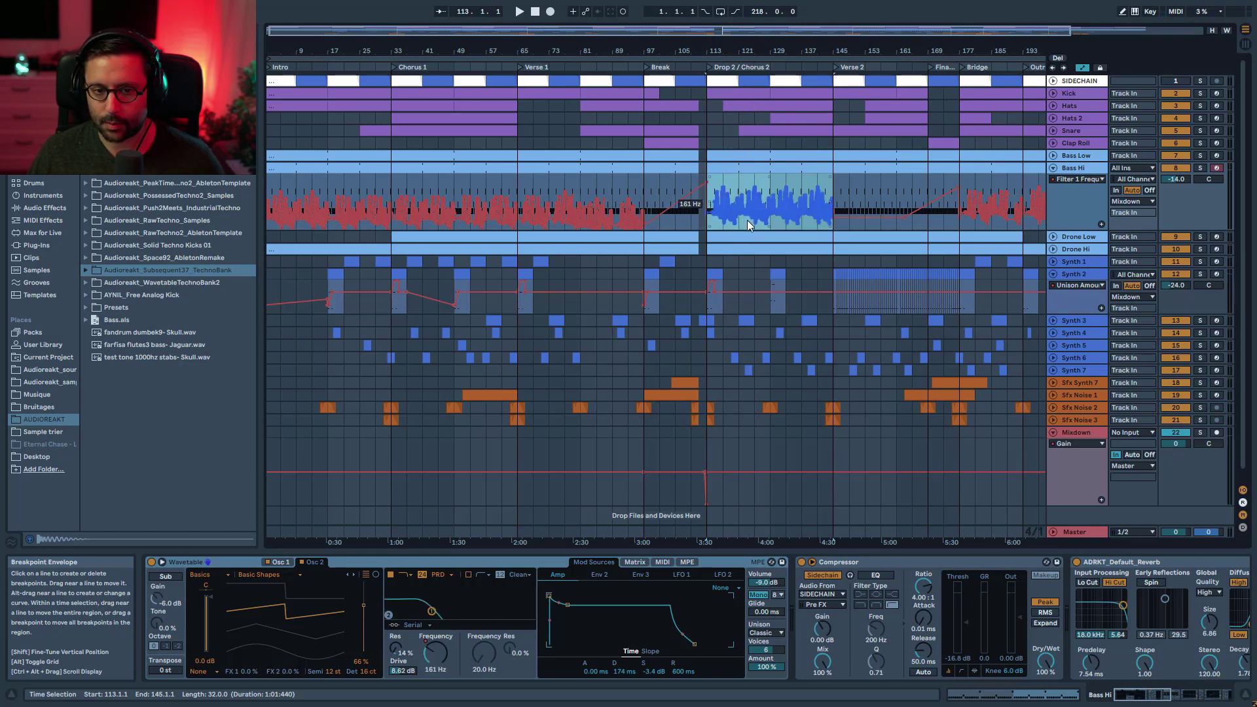
Step: Audition Bass Hi in solo from bar 121, and unsolo it to hear the full mix
click(740, 175)
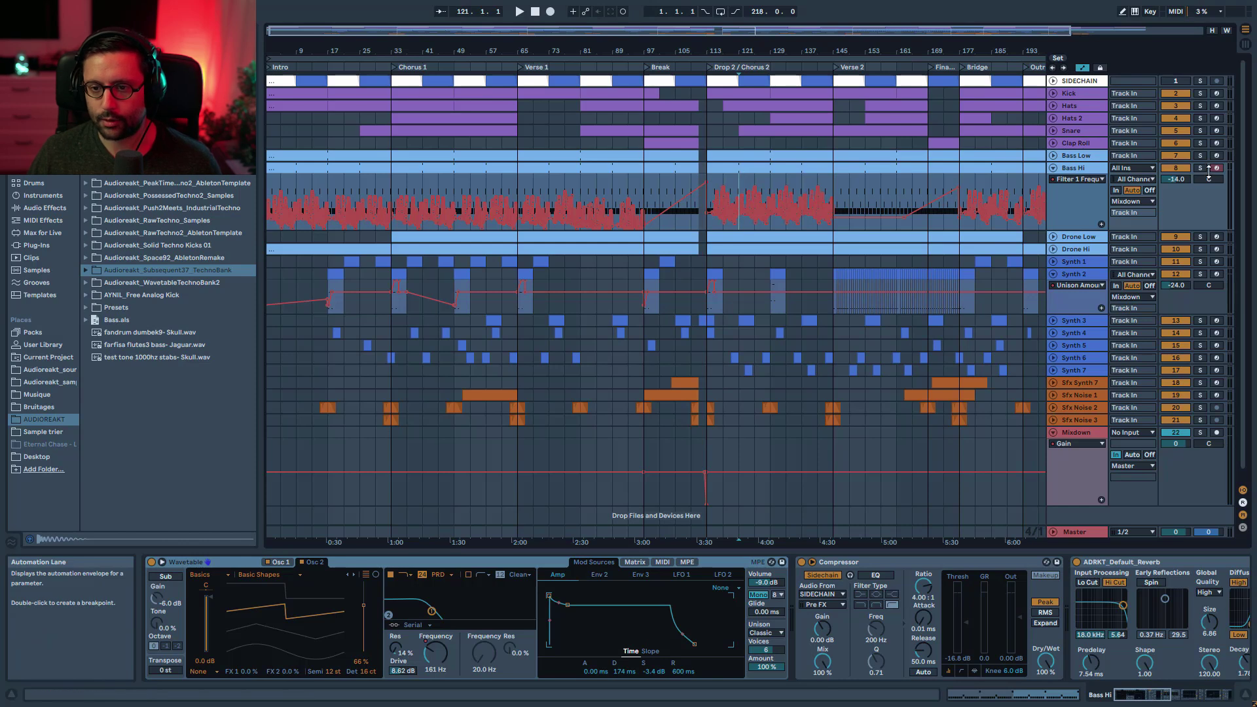
key(space)
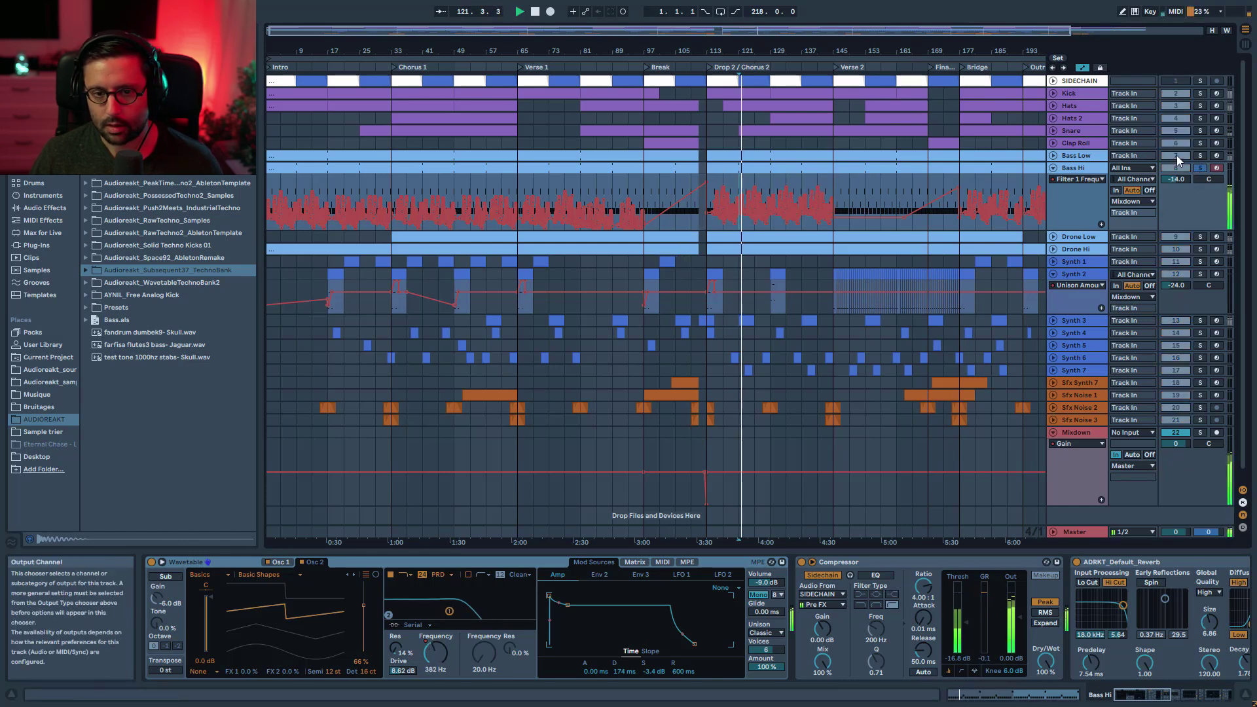
click(1201, 168)
key(space)
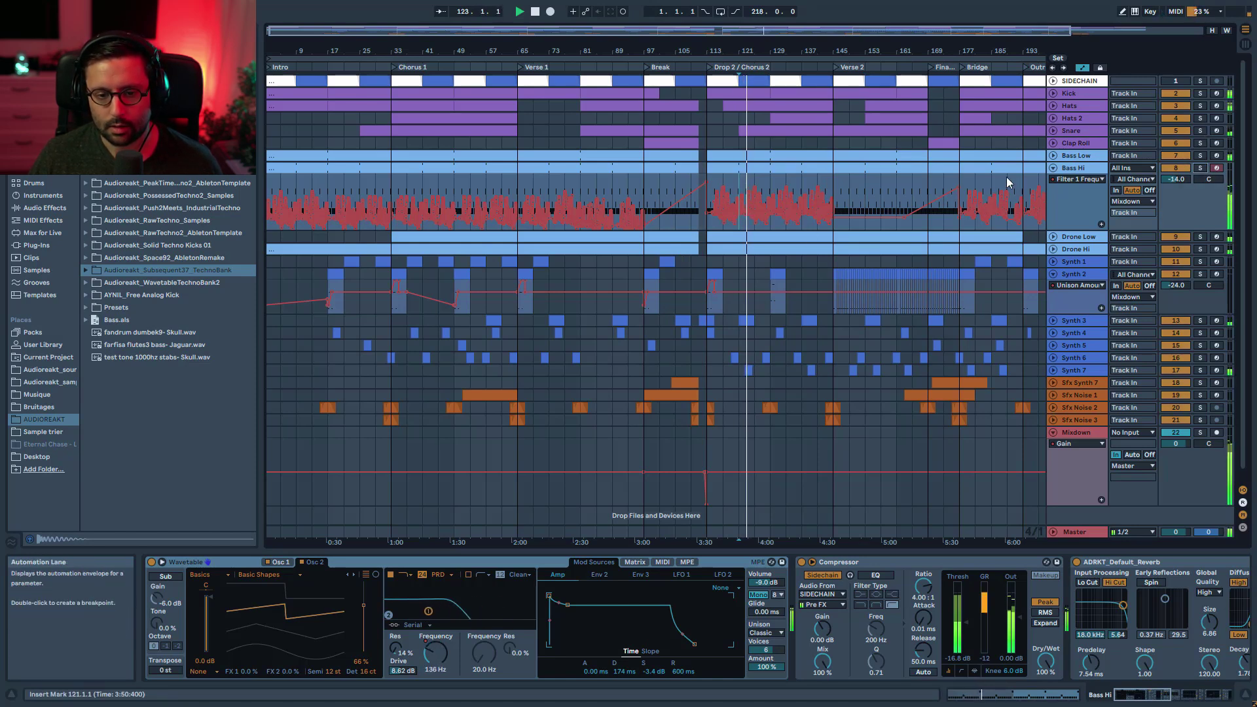
Step: Follow the full-mix playback through Drop 2 / Chorus 2 toward the start of Verse 2
drag(699, 33, 813, 82)
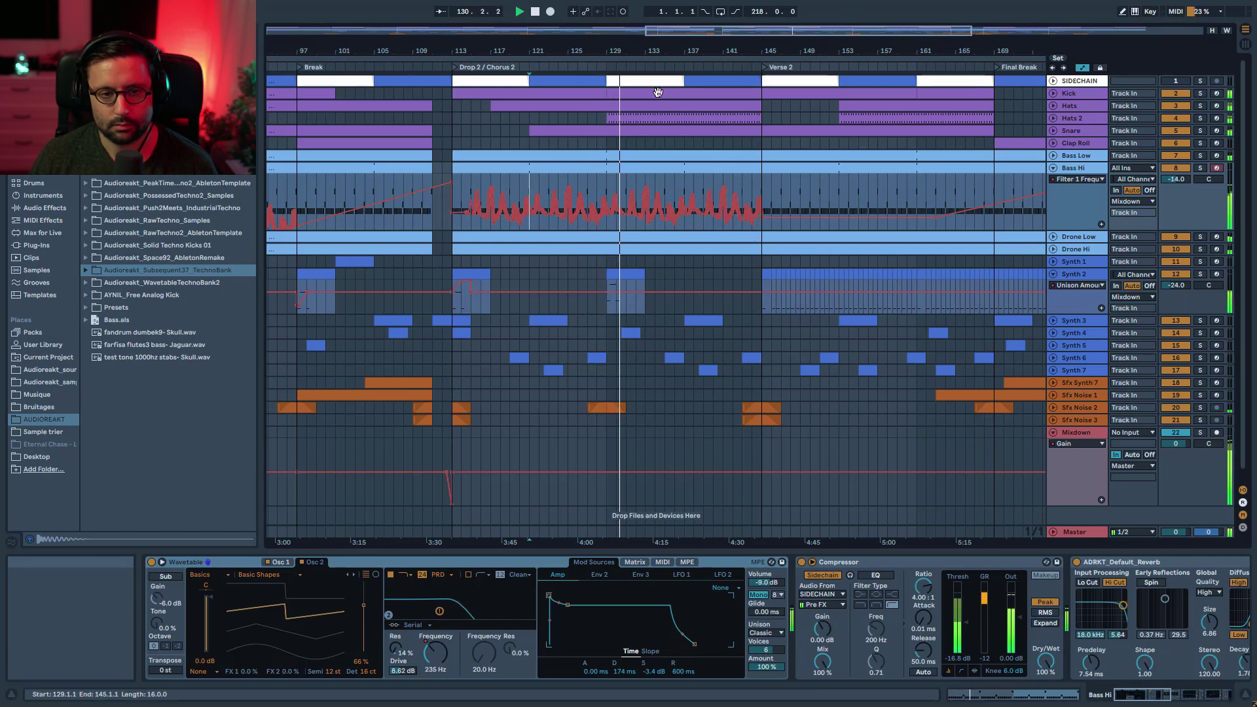
drag(659, 30, 735, 32)
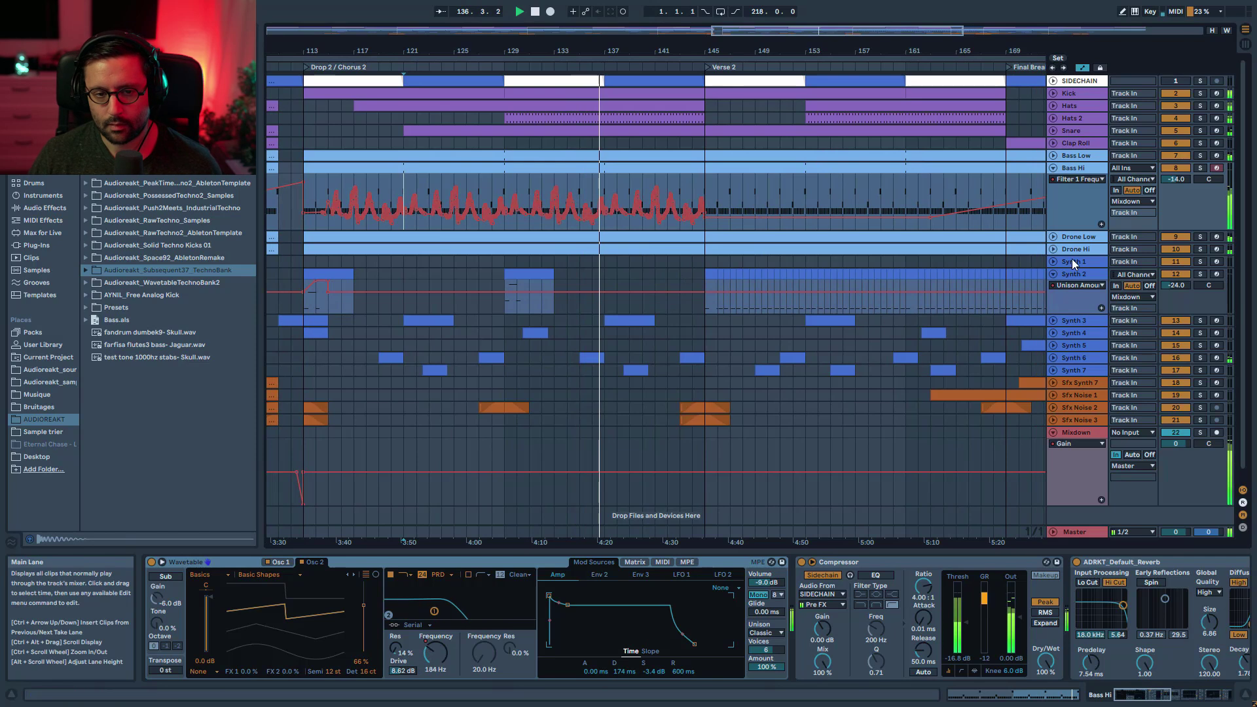
drag(771, 30, 797, 33)
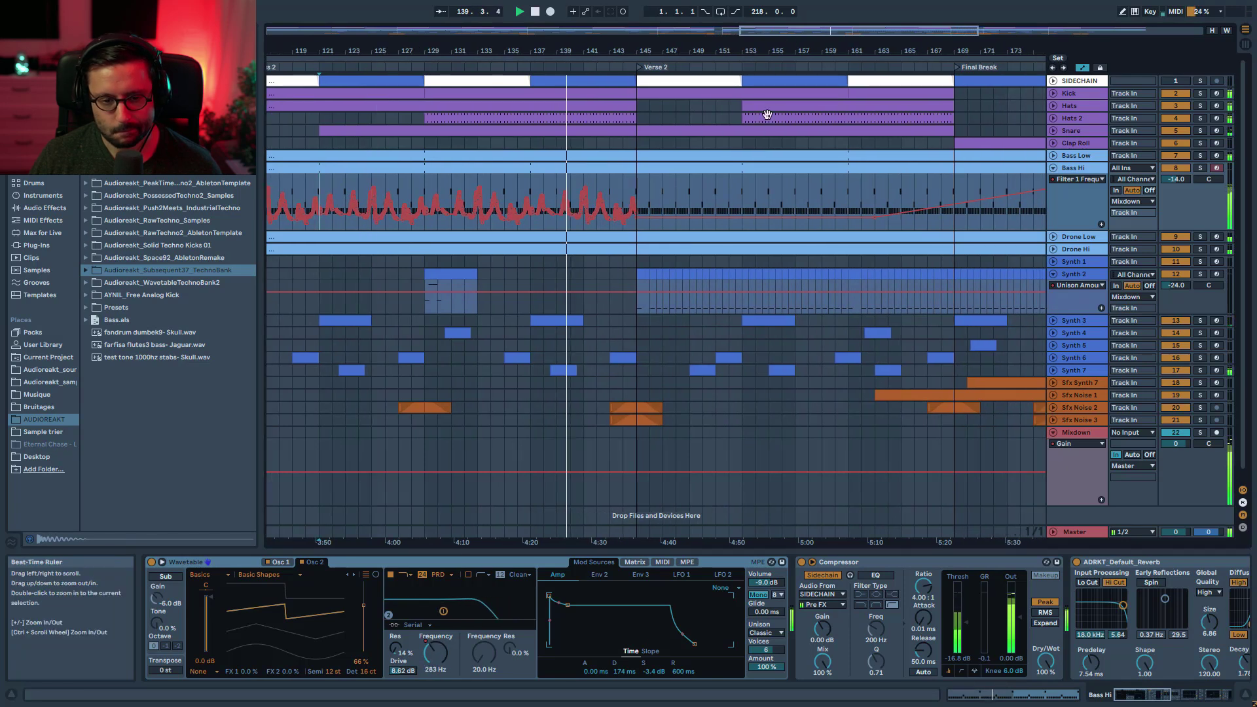
Step: Enlarge the Synth 2 track lane and hide the automation envelopes to expose its MIDI notes
scroll(720, 260, down, 1)
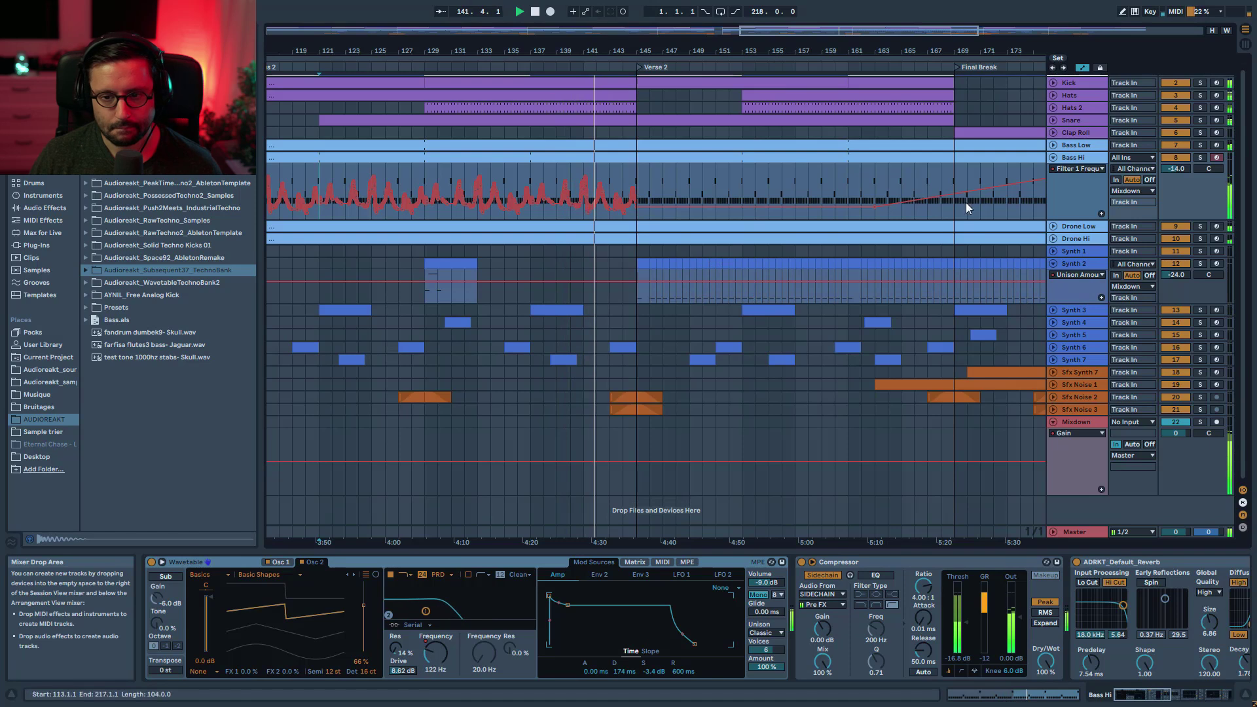
drag(1060, 303, 1060, 337)
key(a)
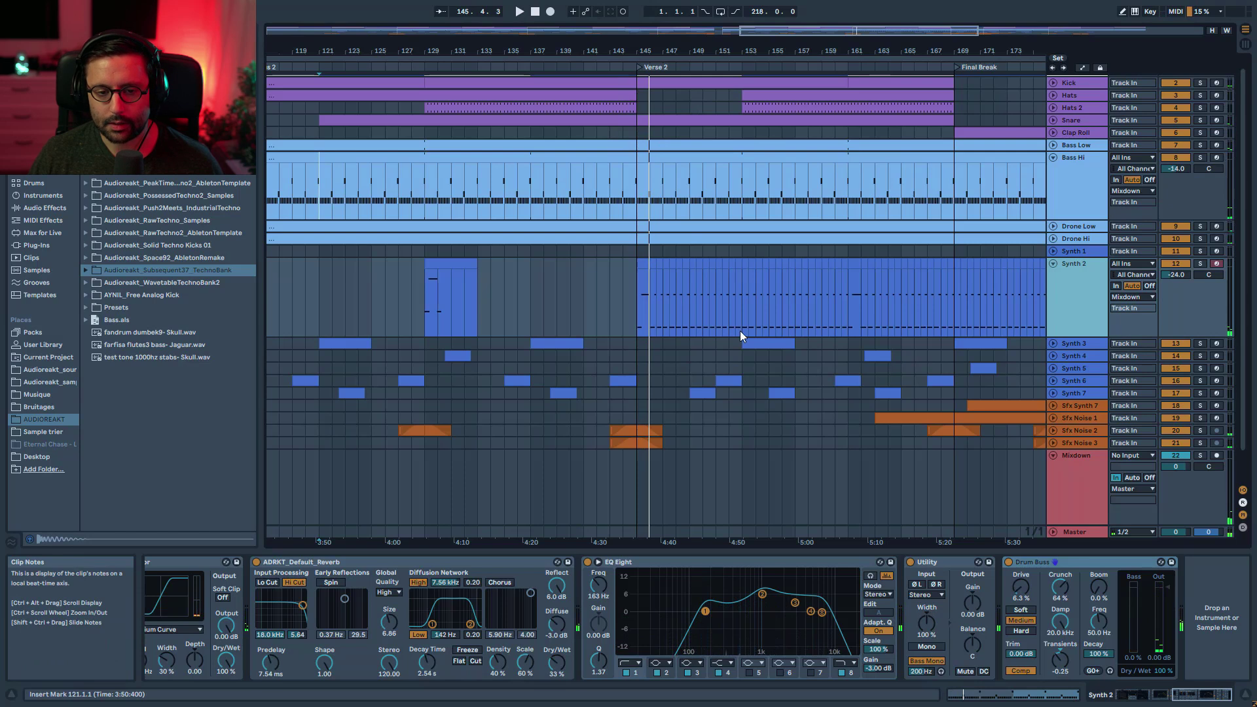
Step: Set the start position to bar 145, and select the Synth 2 clip at bar 129 to compare it with the Verse 2 pattern
click(637, 315)
key(space)
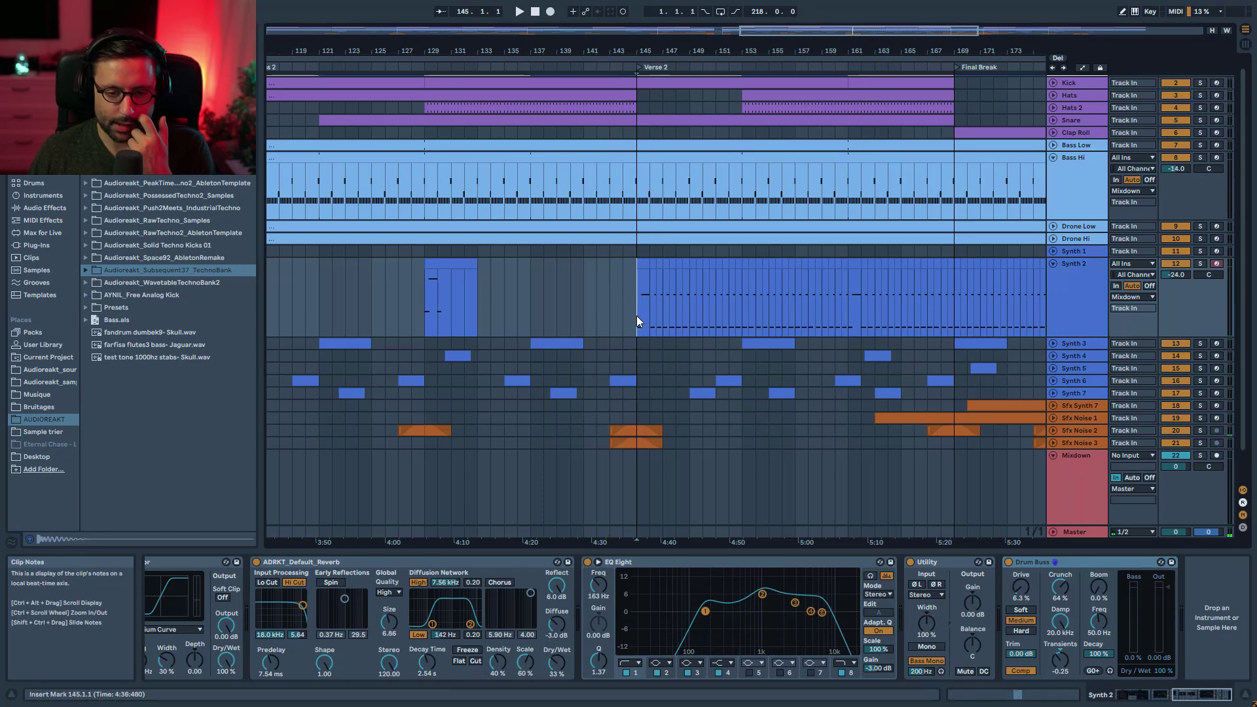
click(465, 262)
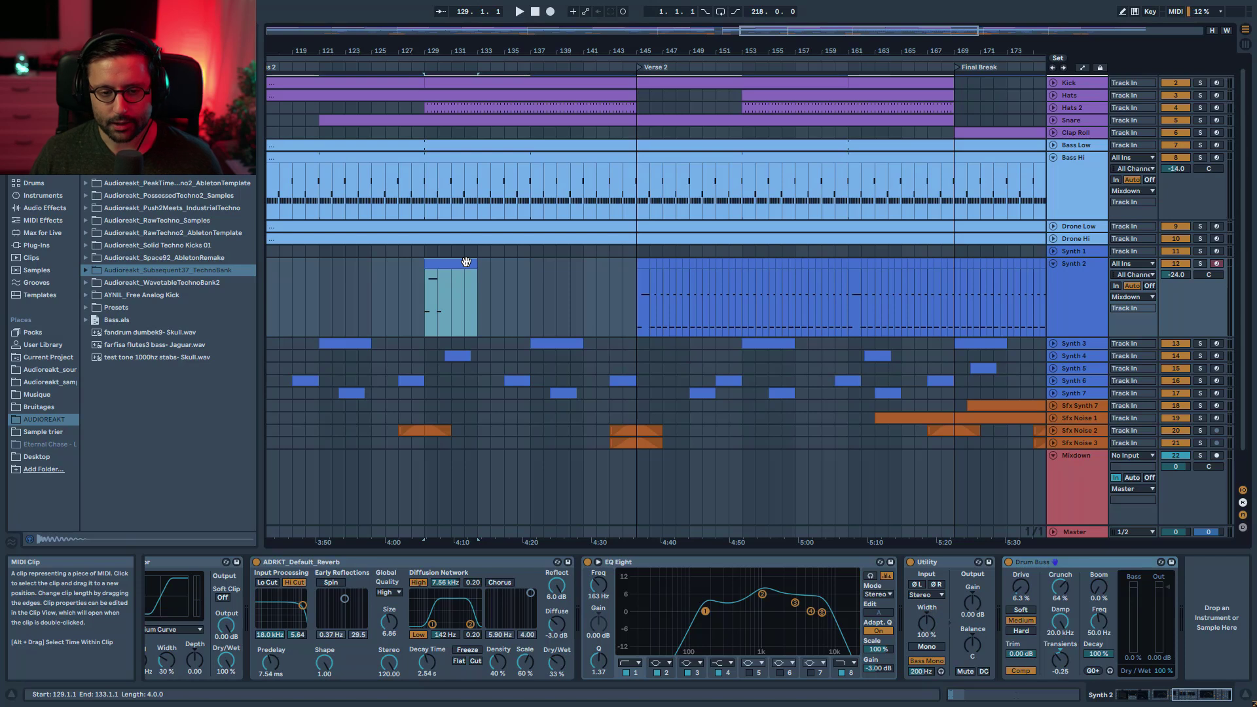
click(704, 262)
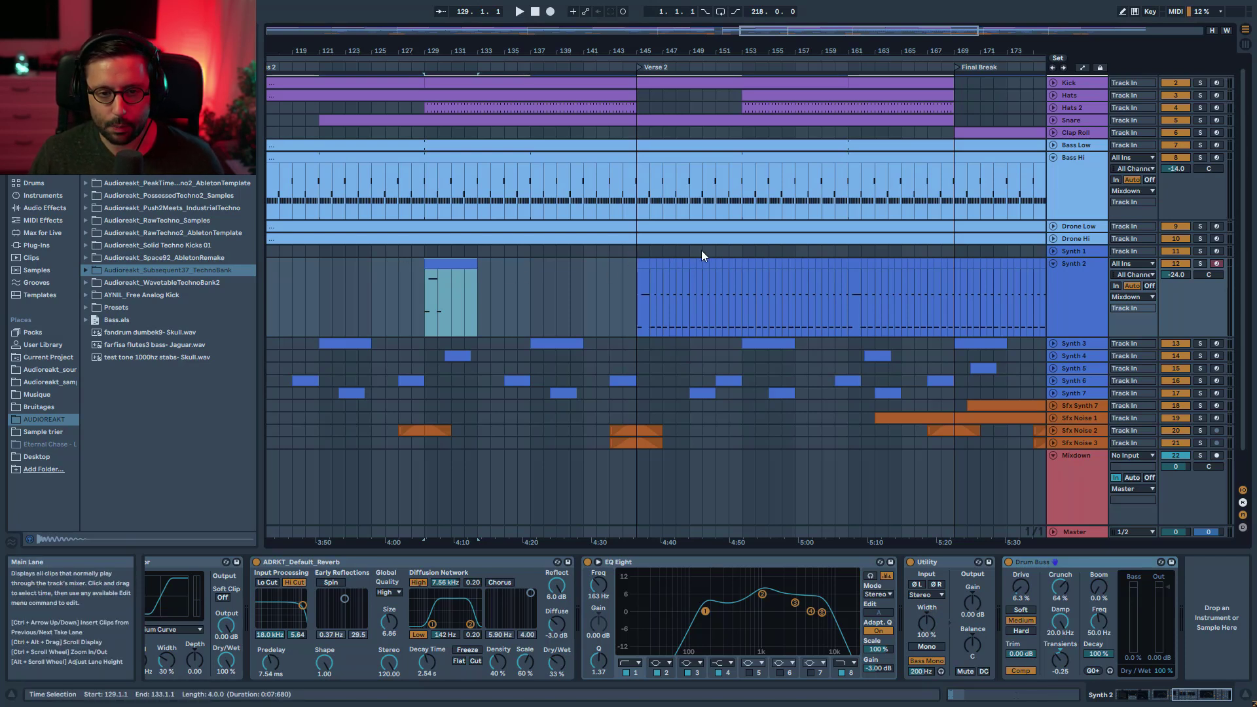
Step: Try rearranging a half-bar piece of the Synth 2 clip near the start of Verse 2, and undo the changes
ctrl+scroll(701, 254, up, 4)
click(731, 260)
mouse_move(731, 260)
mouse_down()
mouse_move(705, 263)
mouse_move(727, 263)
mouse_up()
key(Right)
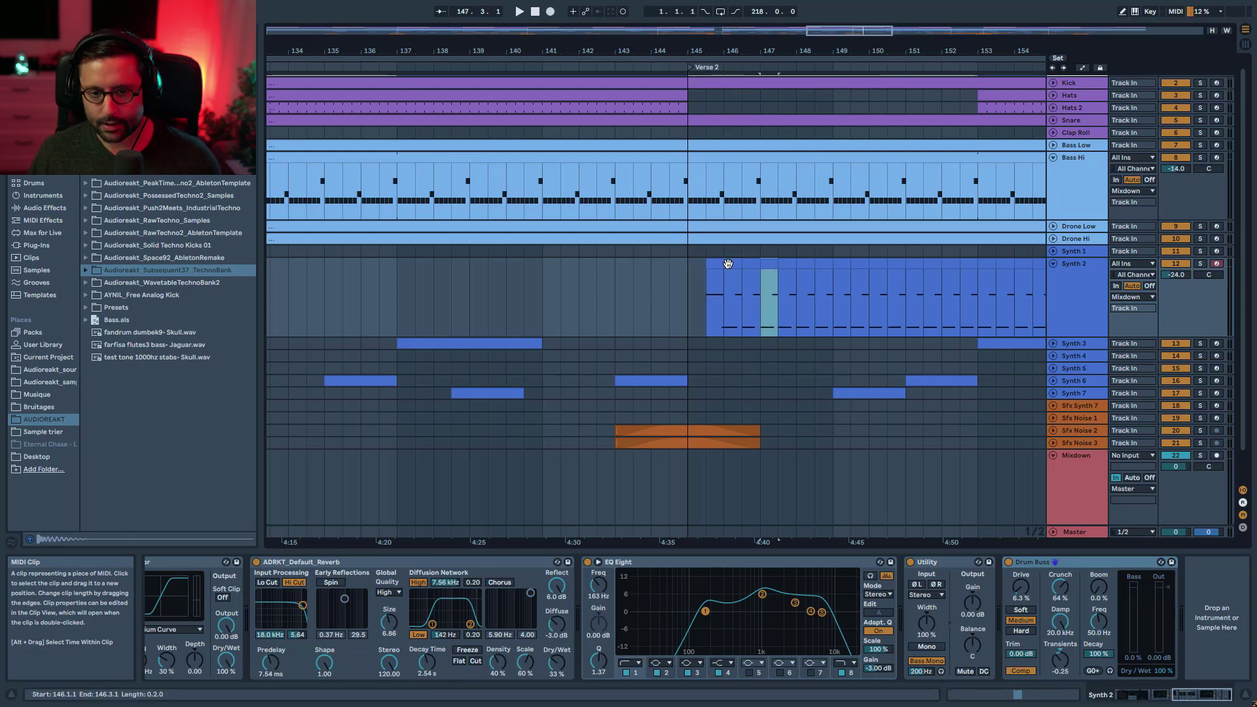
key(ctrl+z)
key(ctrl+z)
key(ctrl+z)
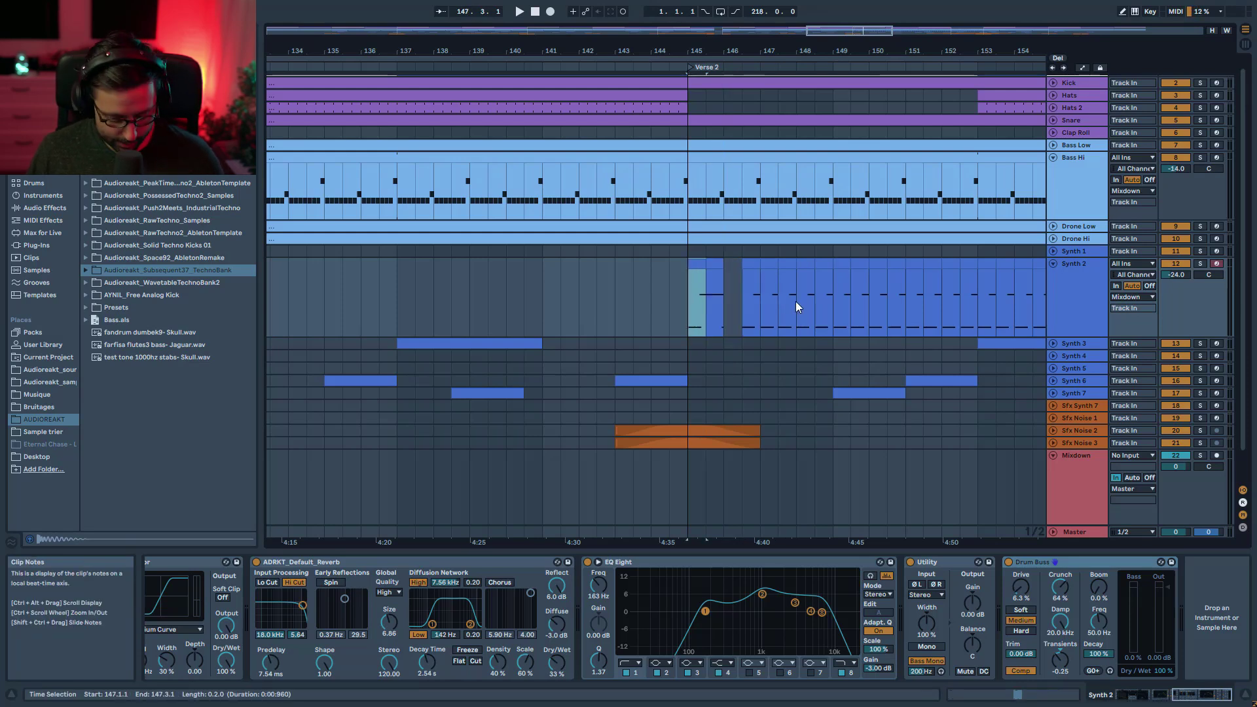
key(ctrl+z)
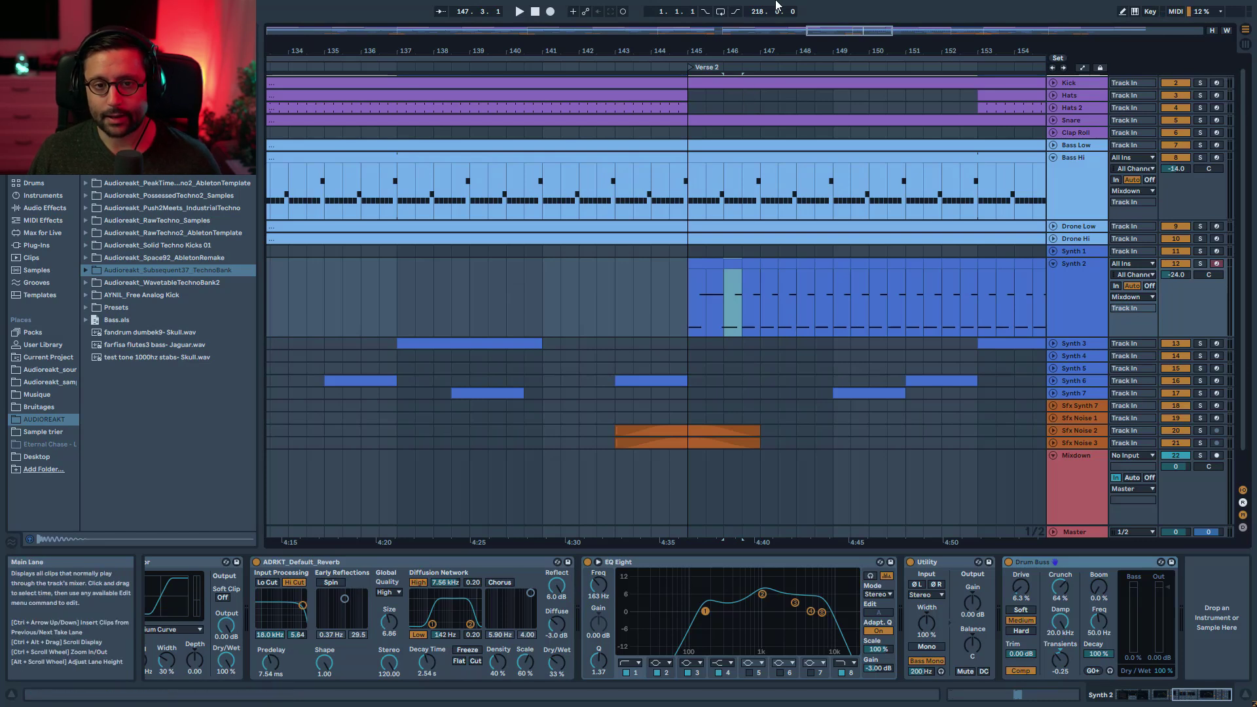
Step: Solo Synth 2 and audition its short clip from bar 129
drag(843, 30, 843, 12)
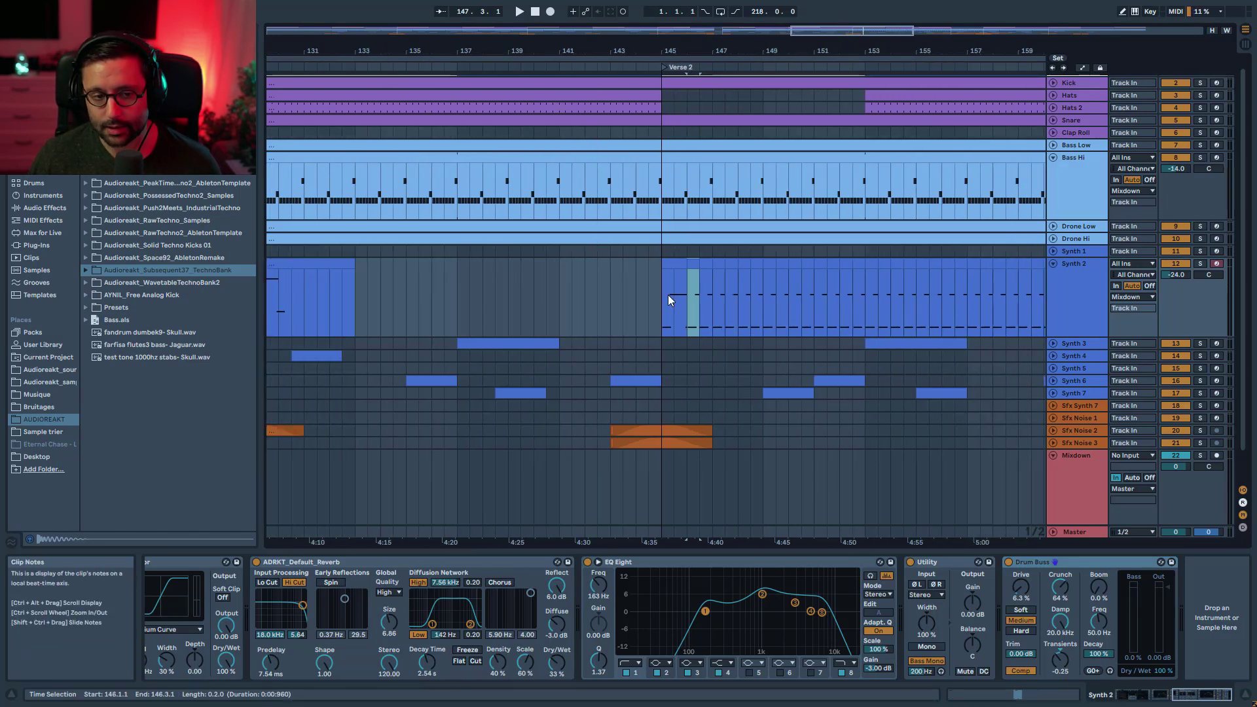
key(minus)
click(1200, 262)
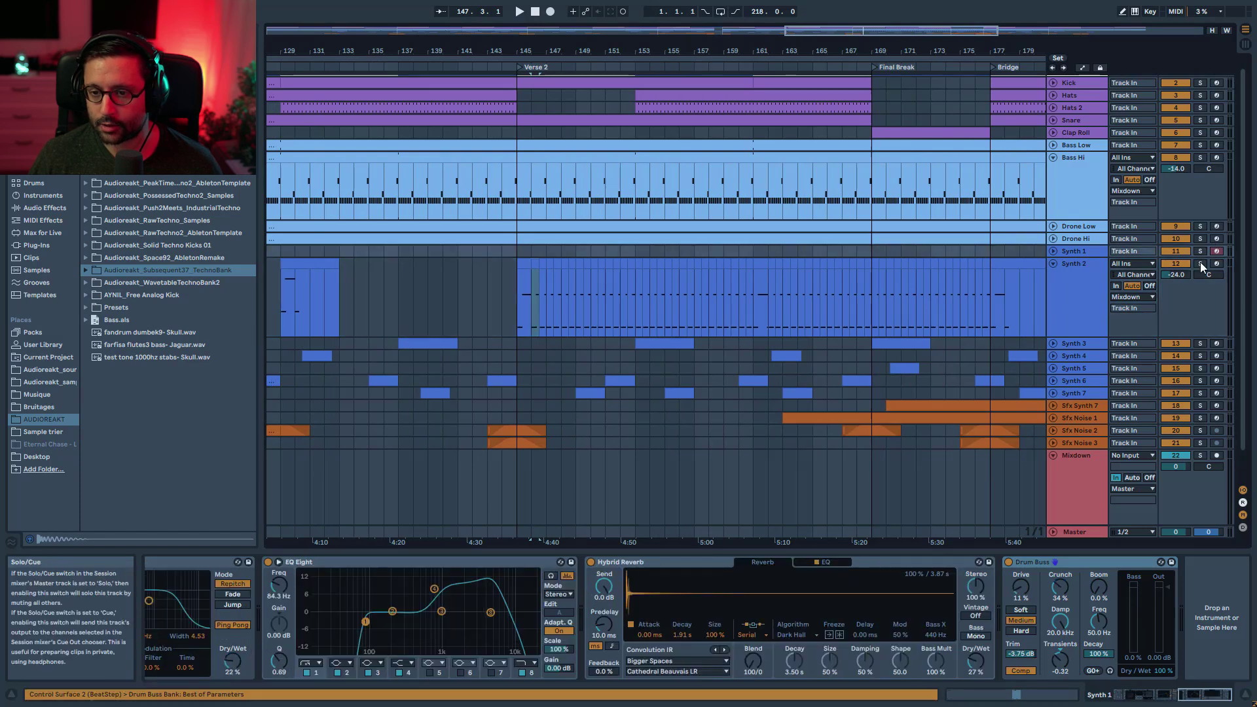
click(327, 267)
key(space)
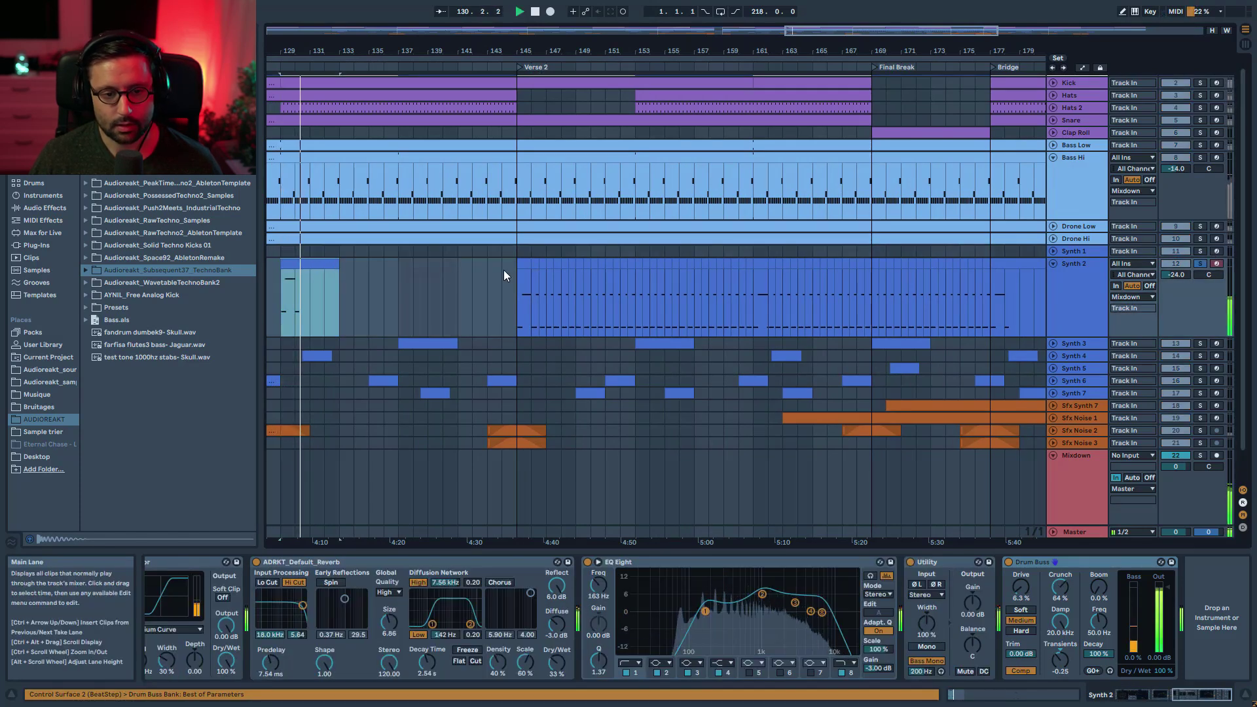
key(space)
Step: Shorten the Synth 2 clip at bar 129 to half a bar, duplicate it repeatedly up to bar 132, and play the result
key(shift+Tab)
drag(690, 641, 424, 518)
key(shift+Down)
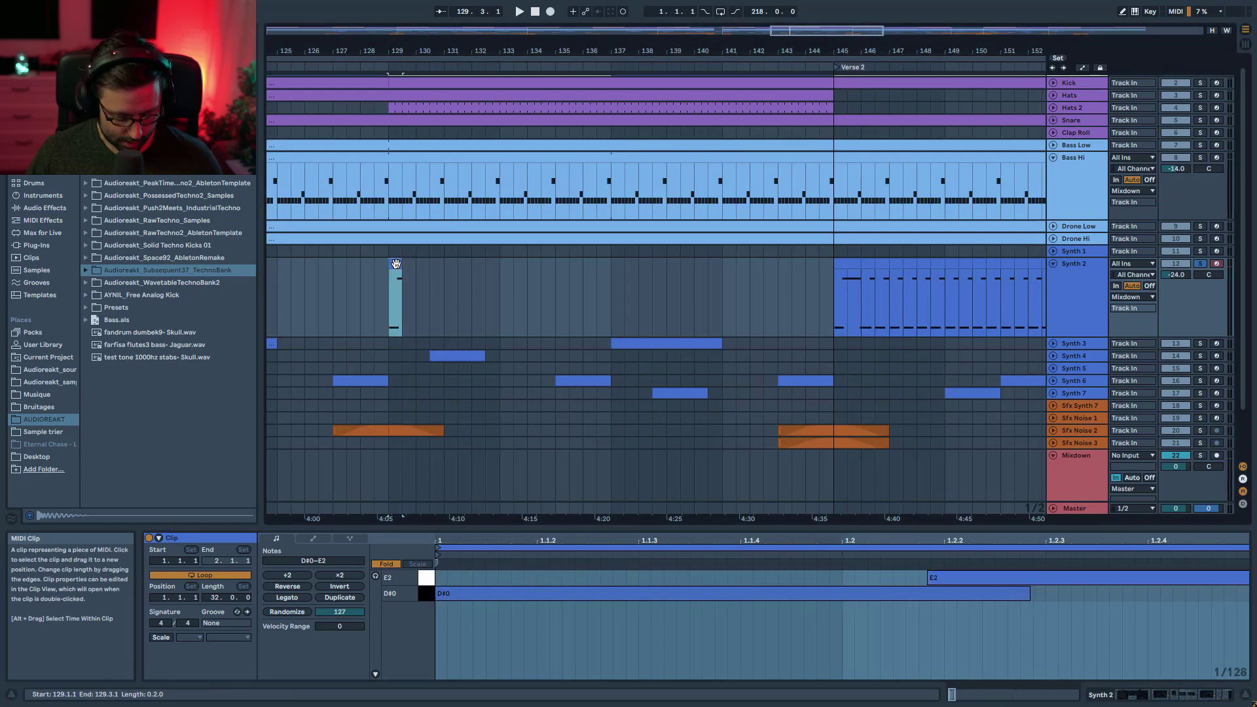
key(ctrl+d)
key(ctrl+d)
key(ctrl+d)
click(395, 301)
key(space)
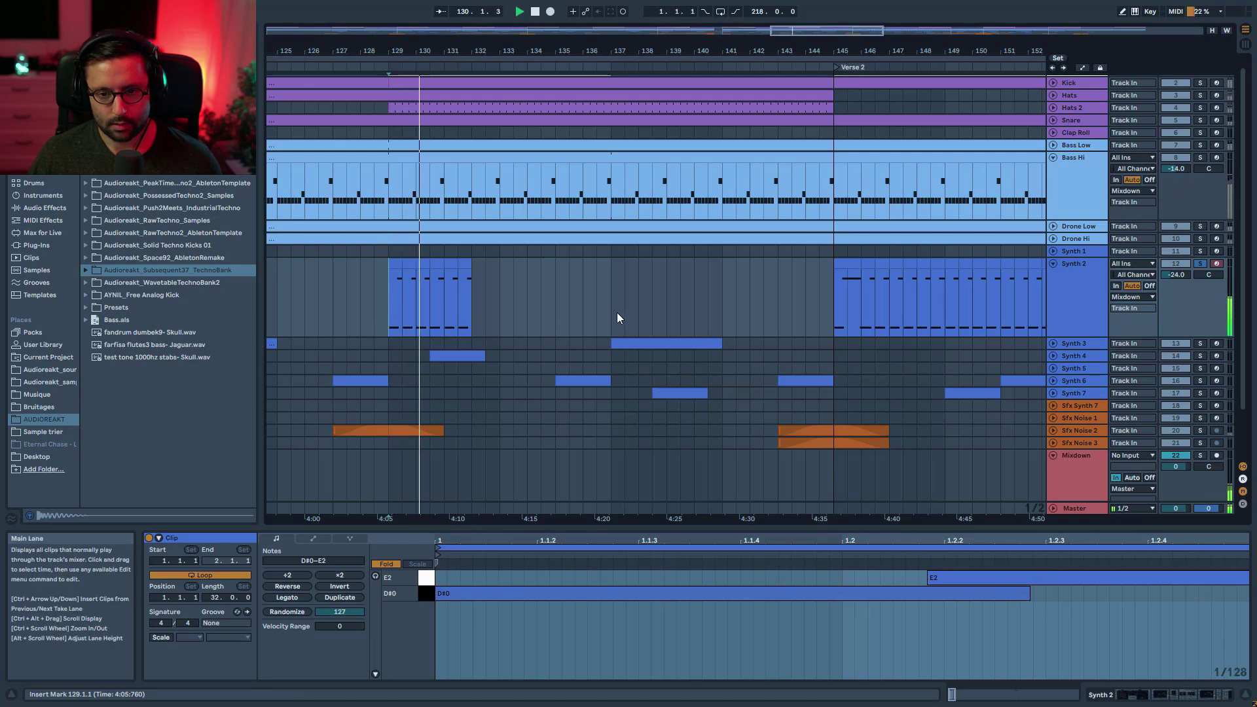
Step: Stop playback and undo the shortening and duplication of the Synth 2 clip at bar 129
key(space)
key(ctrl+z)
key(ctrl+z)
key(ctrl+z)
key(ctrl+z)
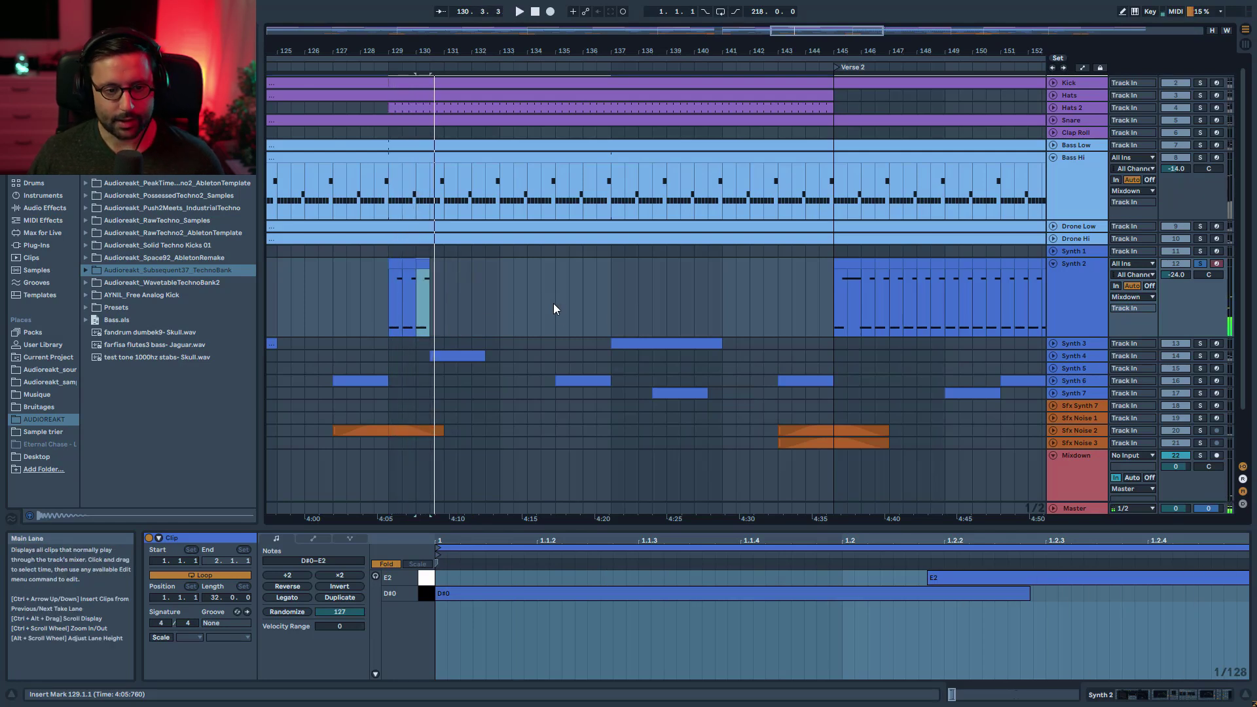
key(ctrl+z)
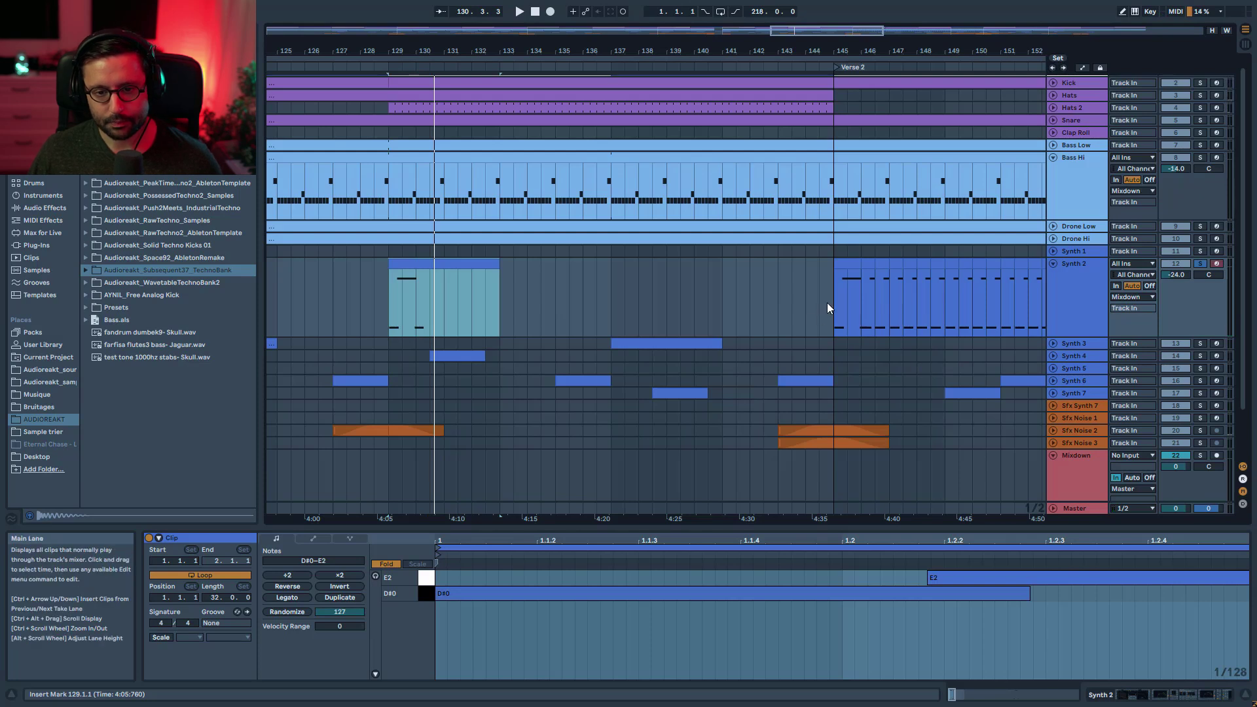
Step: Audition Synth 2 in solo from bar 145, and unsolo it to hear the full mix
click(828, 301)
key(space)
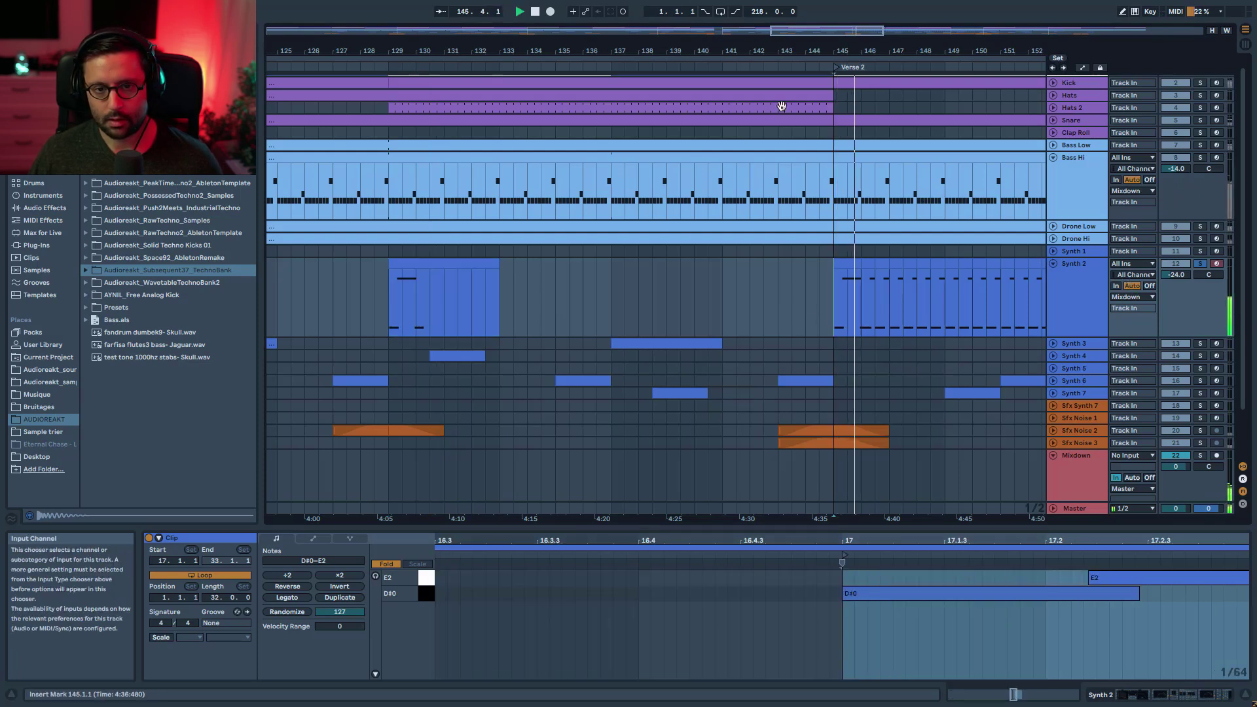
drag(797, 44, 555, 30)
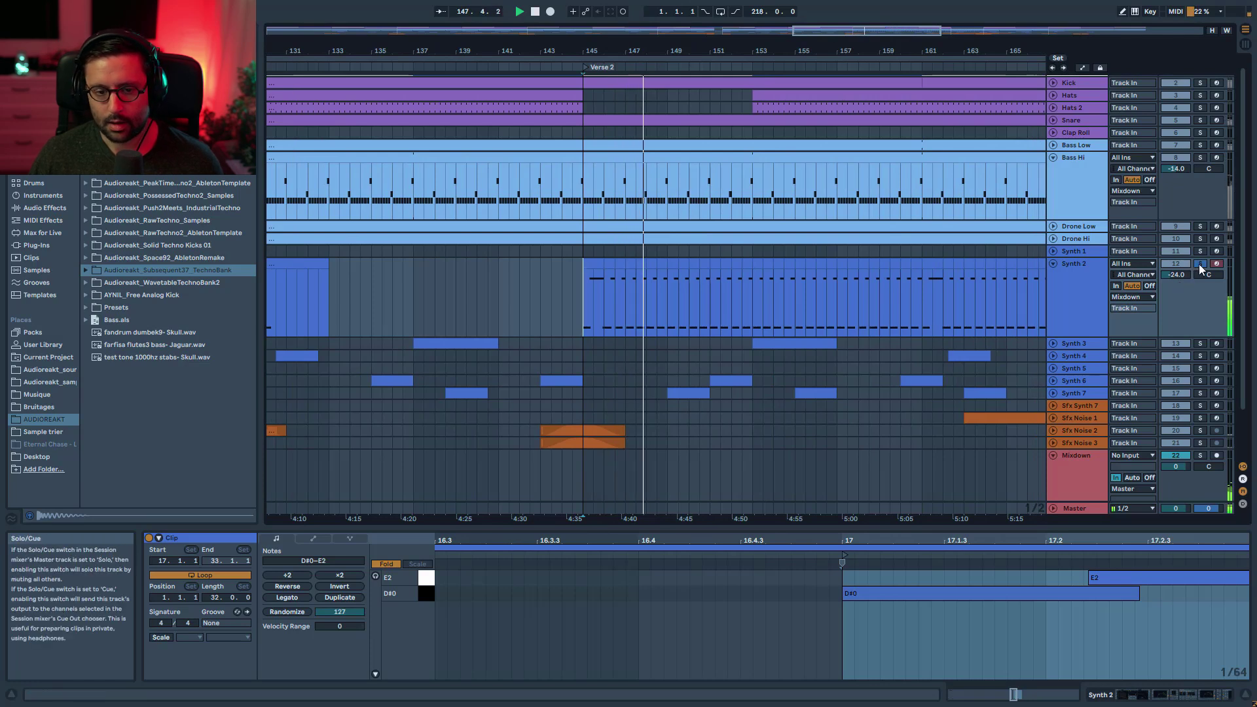
click(551, 296)
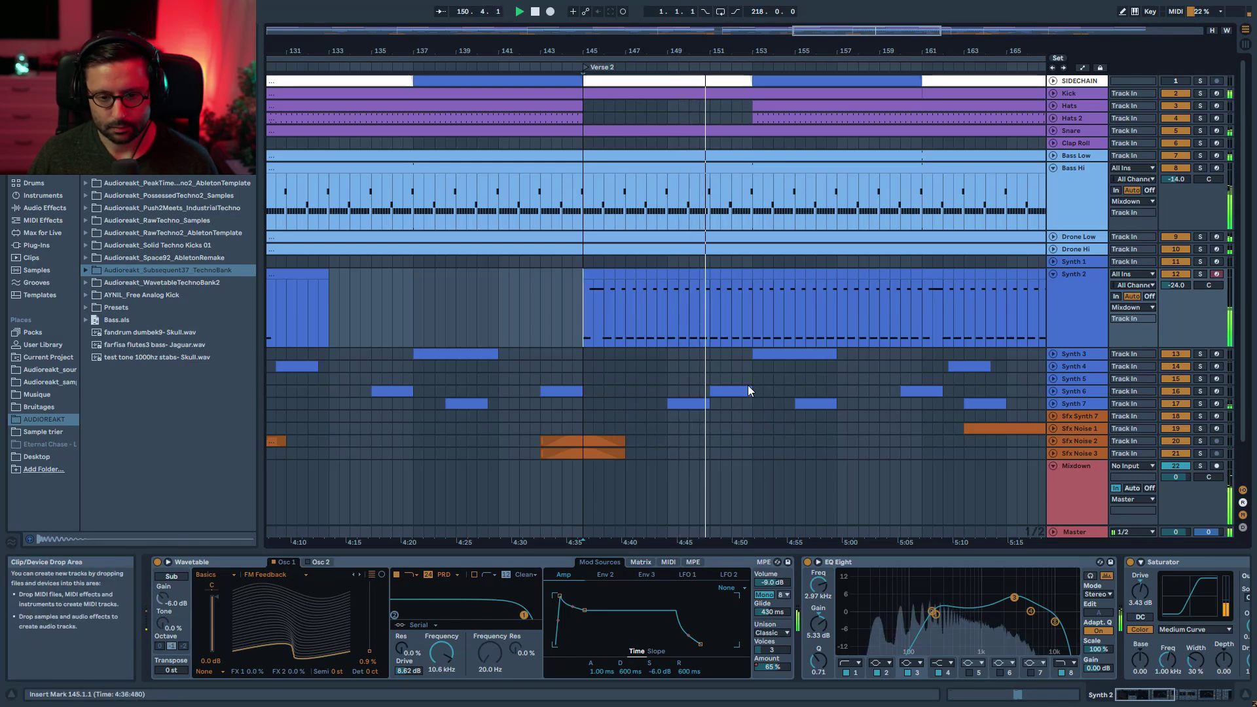
Step: Unfold Synth 3 while following the Verse 2 playback, and stop with the start position at bar 161
drag(782, 46, 658, 40)
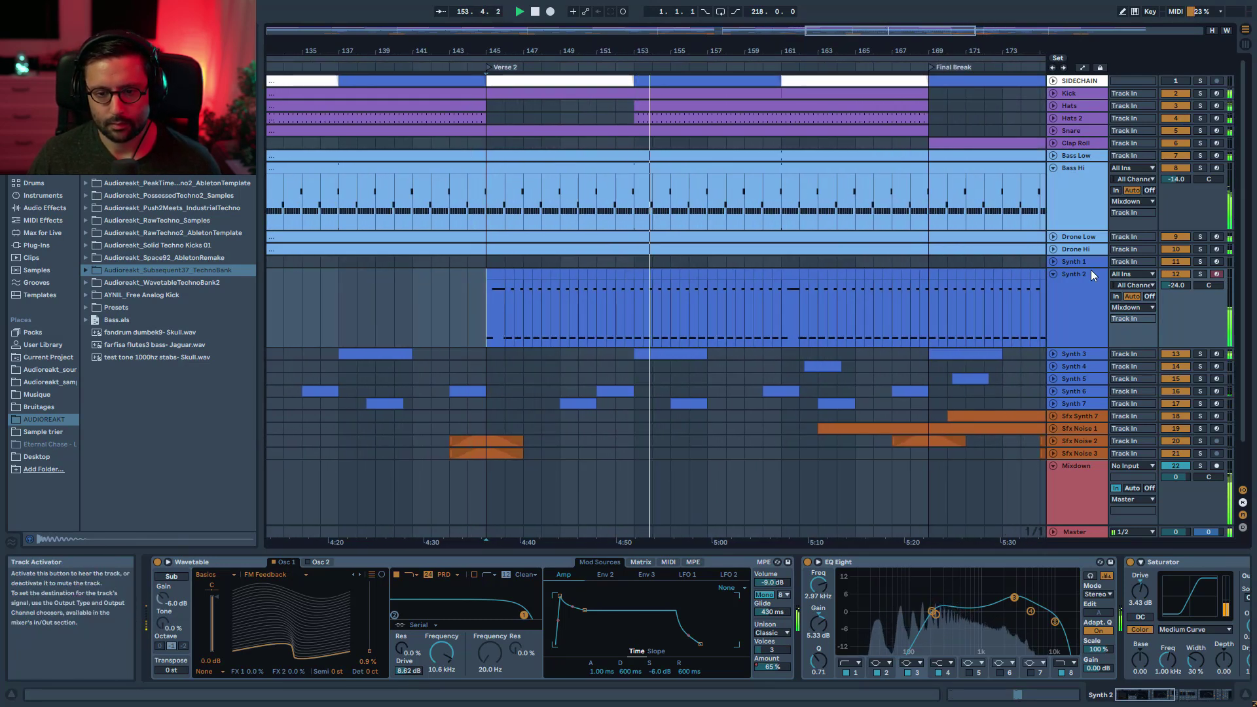
click(1053, 355)
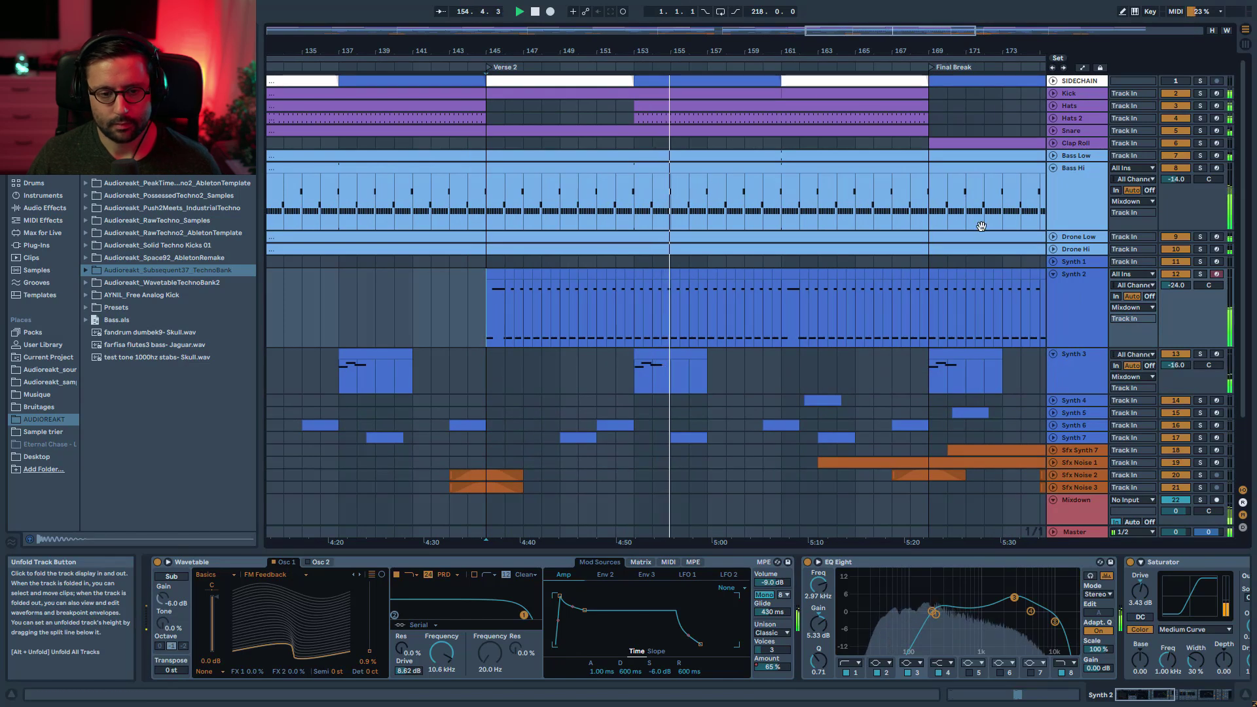
drag(842, 50, 771, 36)
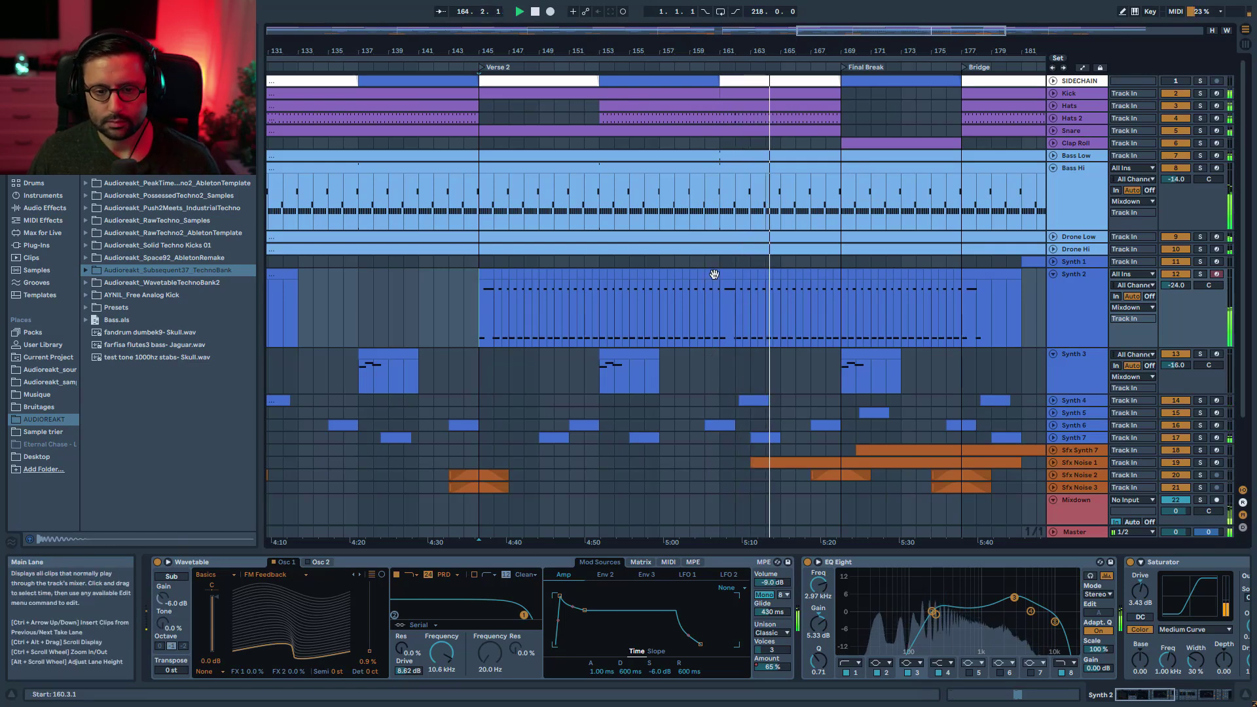
click(723, 318)
key(space)
Step: Show the automation lanes and display the Device On envelope on the Mixdown track
scroll(851, 445, down, 3)
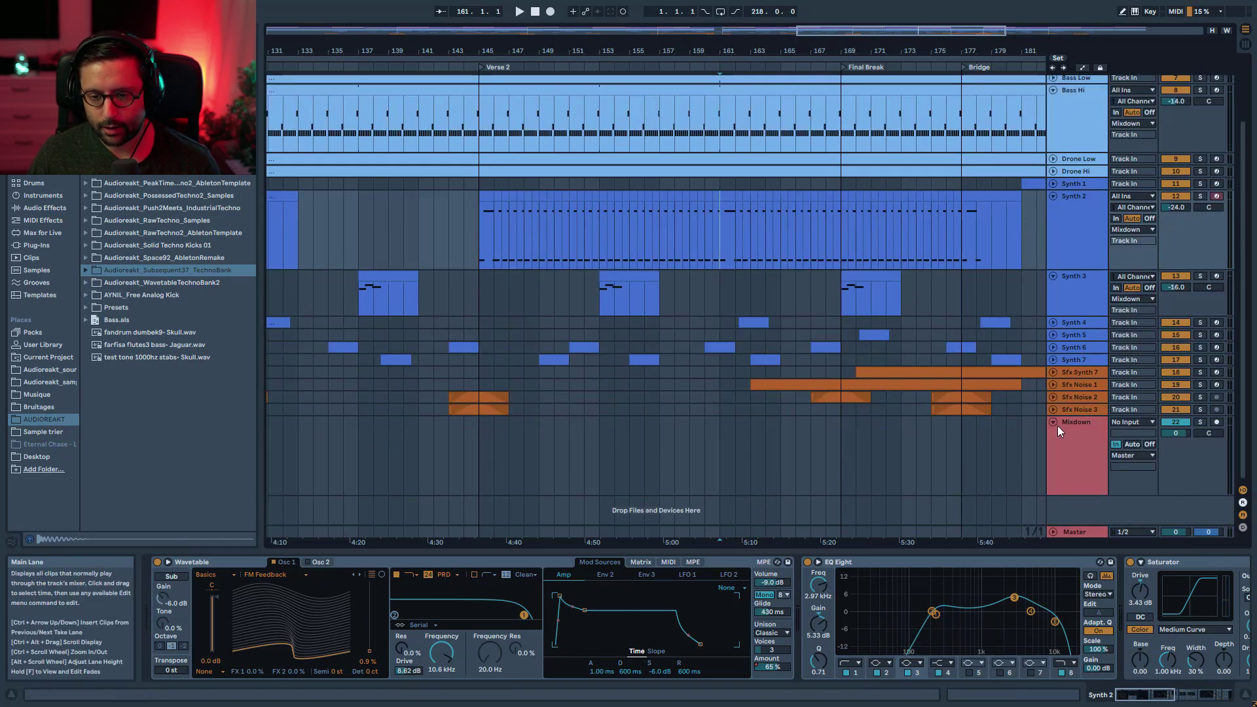
key(a)
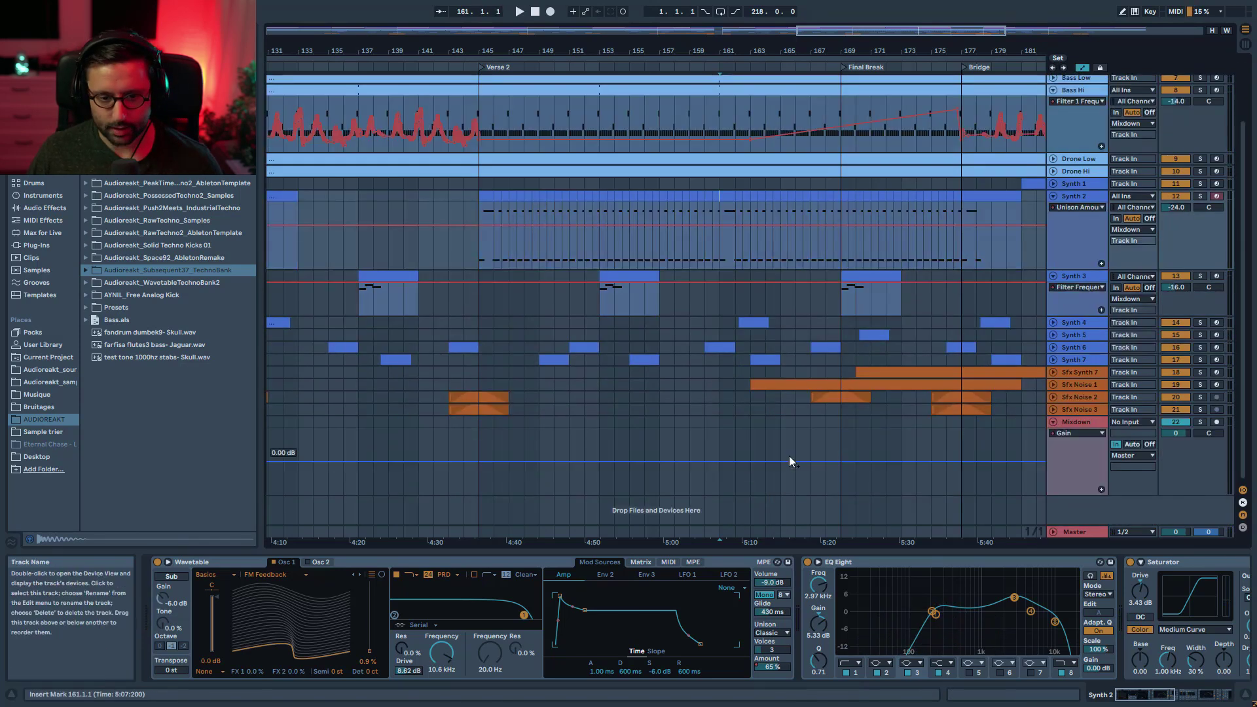
click(1078, 434)
click(1074, 453)
scroll(772, 278, up, 3)
Step: Play from bar 162, unfold Sfx Noise 1 to show its frequency automation, and follow the build-up into the Final Break
click(720, 324)
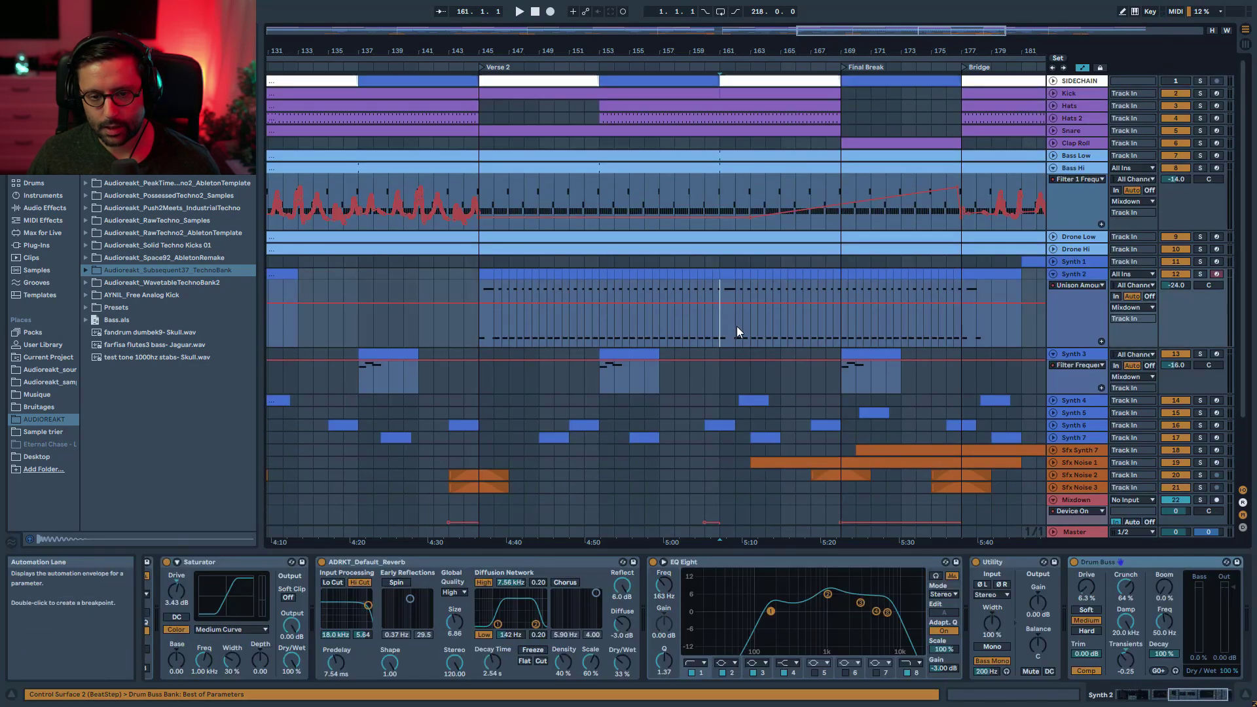
key(space)
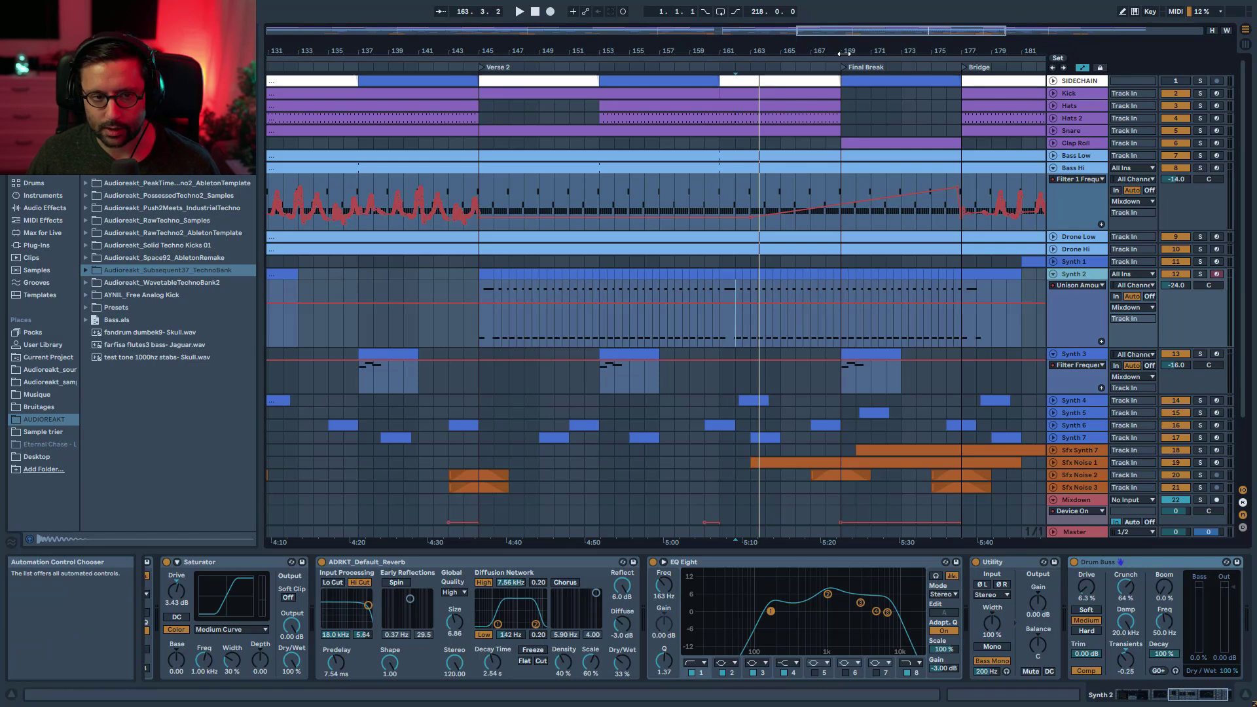
key(space)
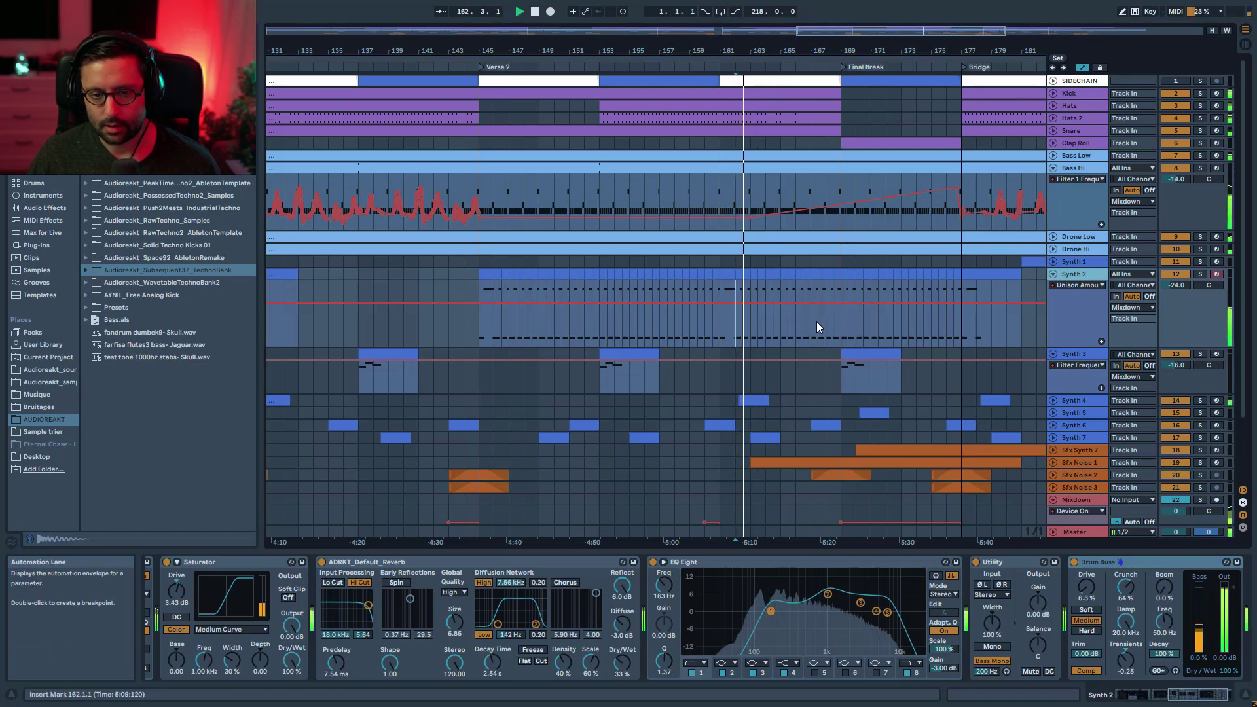
click(1052, 463)
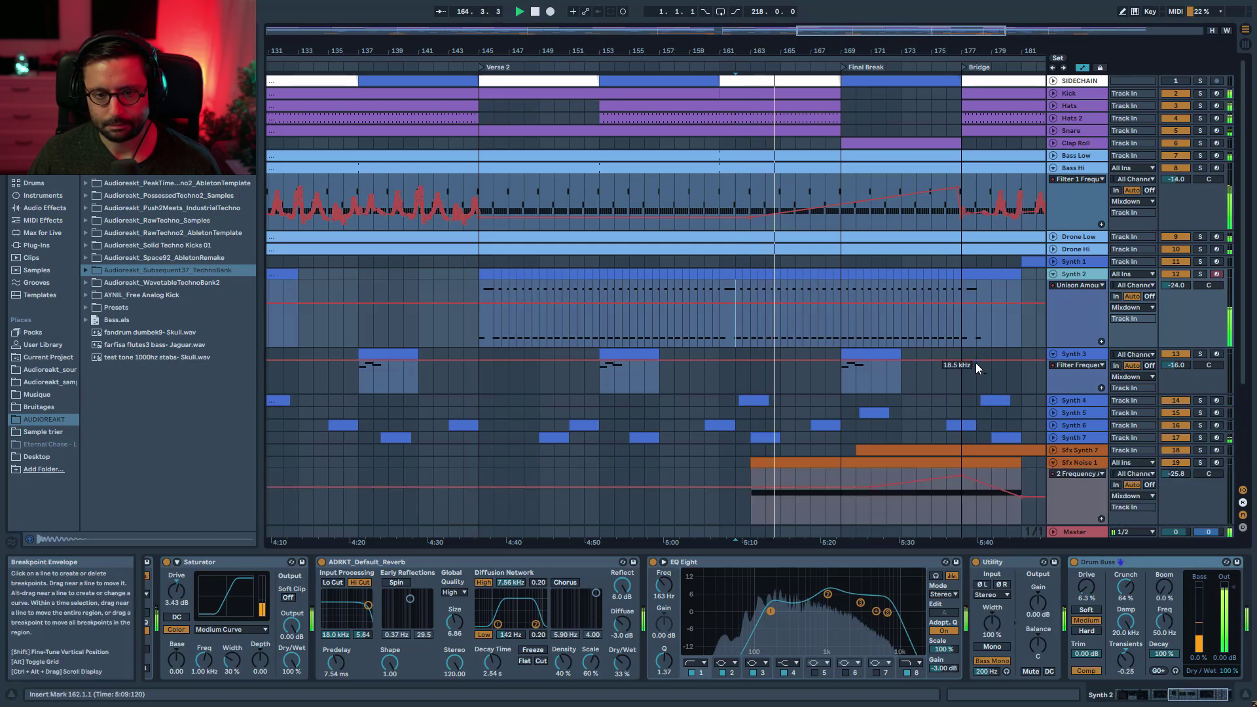
drag(833, 30, 887, 26)
click(1204, 167)
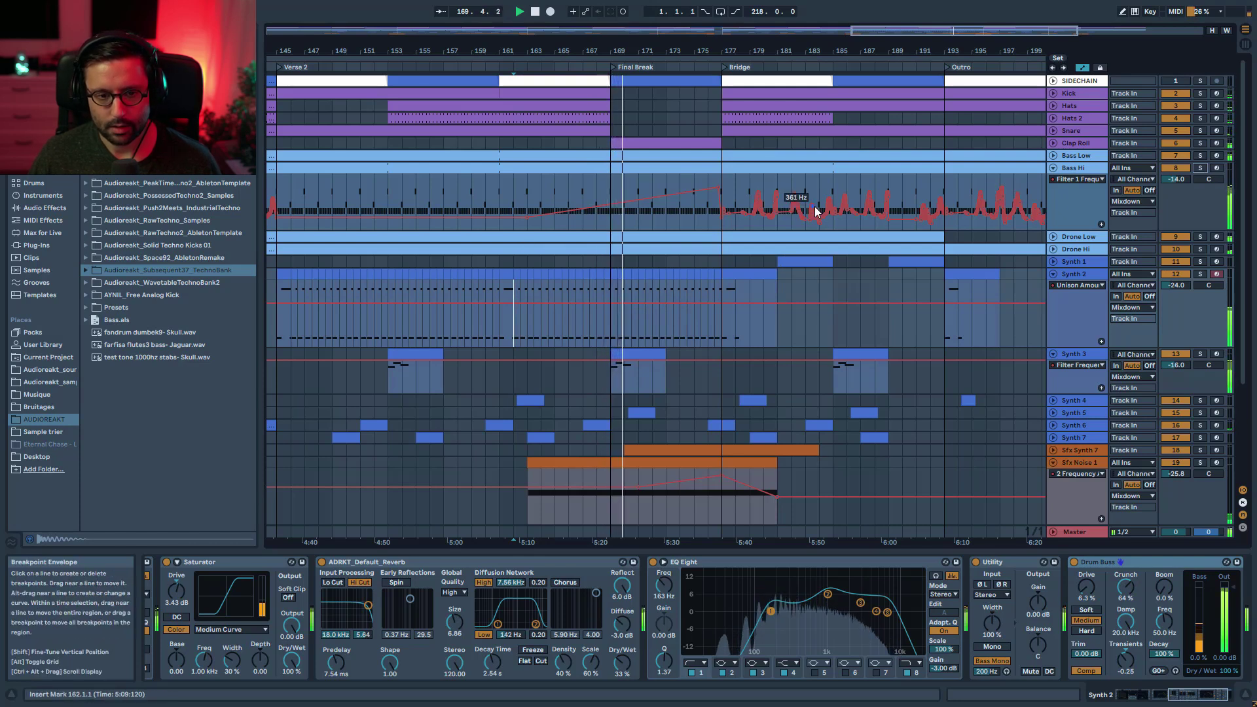
drag(914, 34, 892, 25)
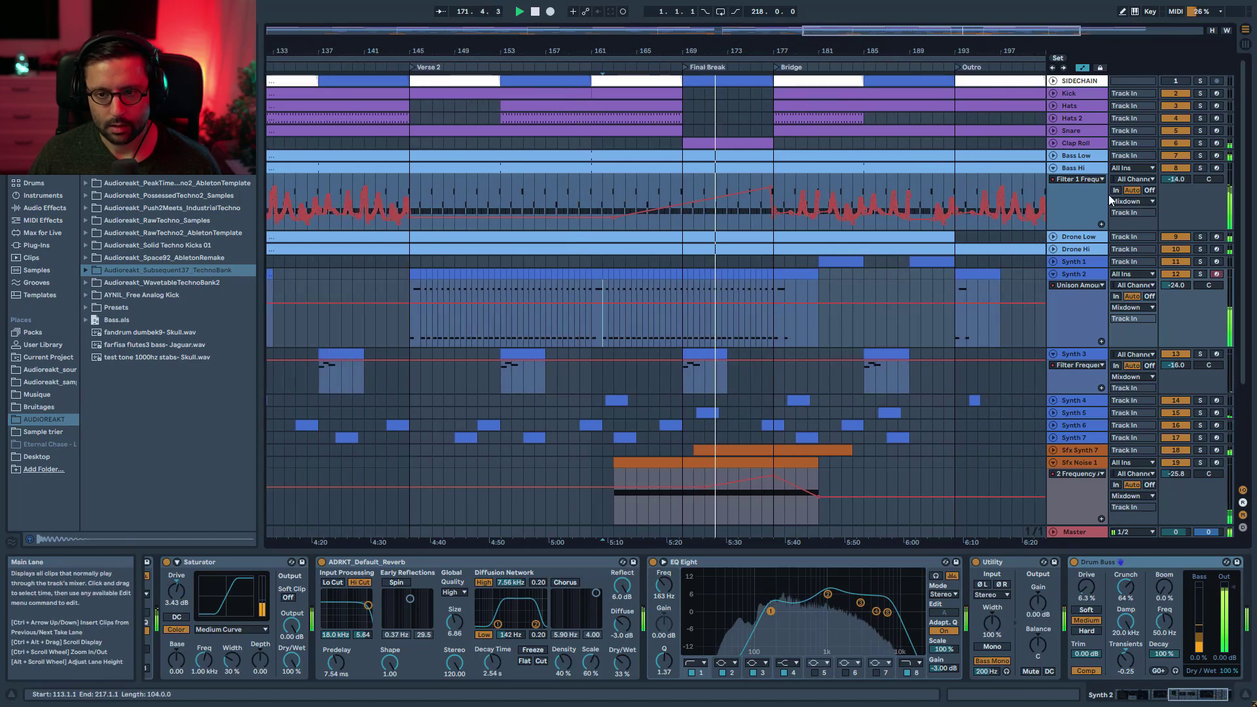
Step: Unfold the Clap Roll track, listen through the Final Break to the Bridge, and stop playback
click(1053, 144)
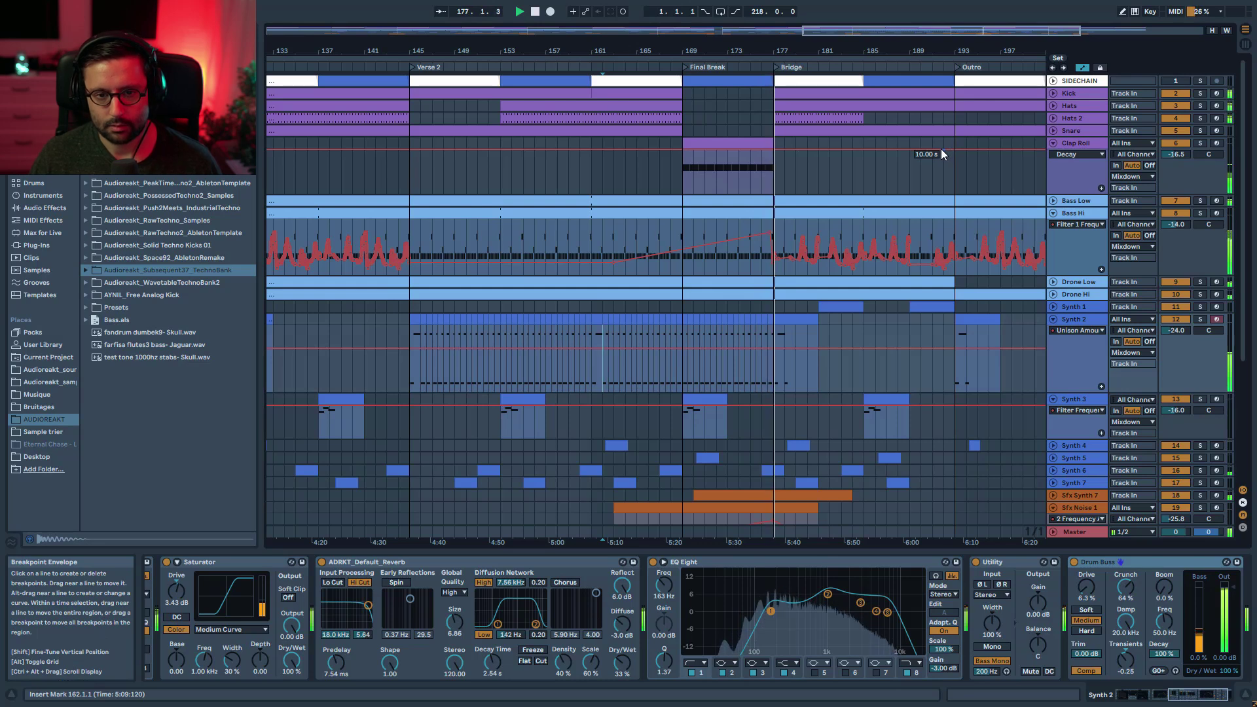
scroll(957, 183, down, 1)
scroll(927, 180, up, 1)
key(space)
Step: Select the Clap Roll clip from bar 169 to 177, and examine the tracks below down to the Mixdown's Device On automation
click(686, 171)
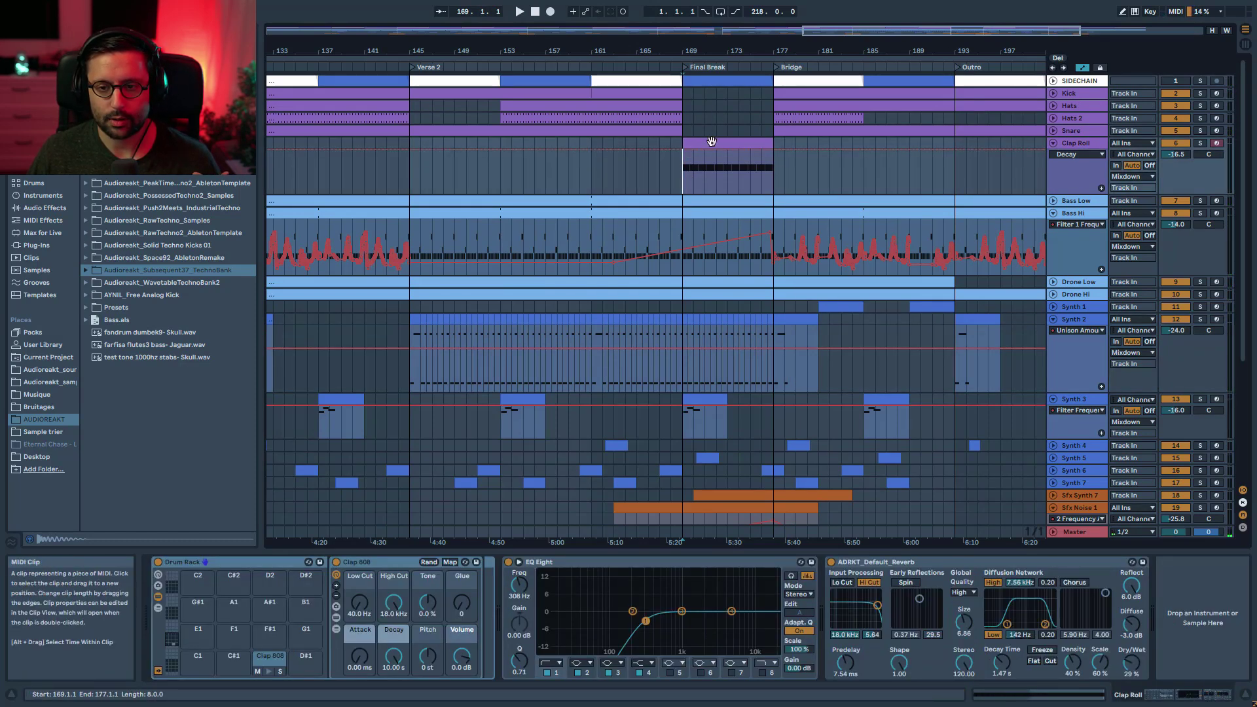
scroll(712, 167, down, 3)
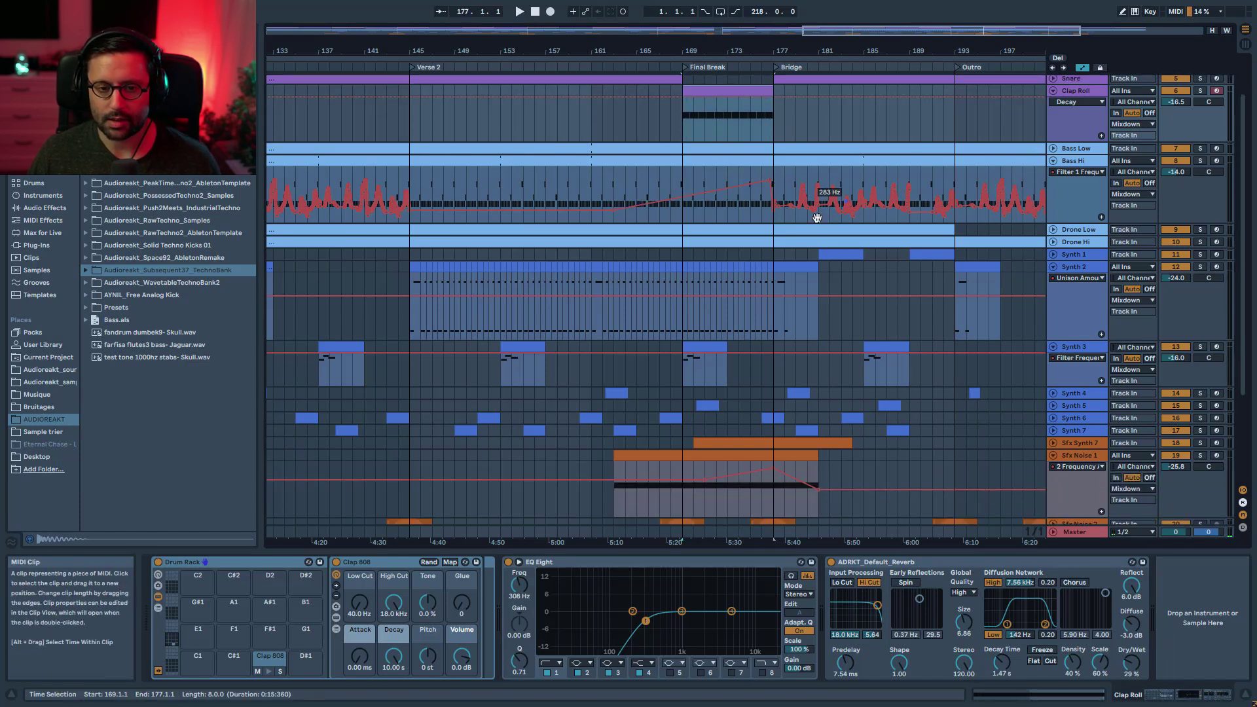
scroll(812, 210, down, 6)
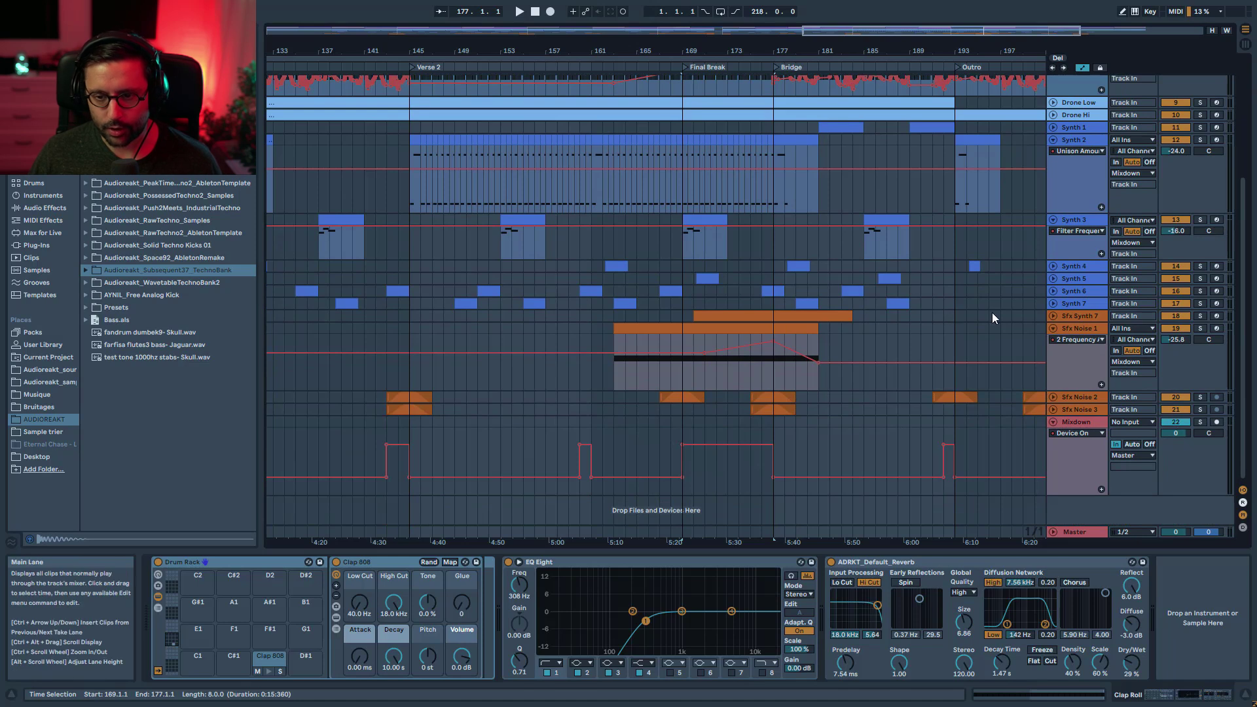
Step: Unfold the Sfx Synth 7 track to show its Gain automation across the Final Break and Bridge
click(1053, 315)
drag(859, 32, 859, 3)
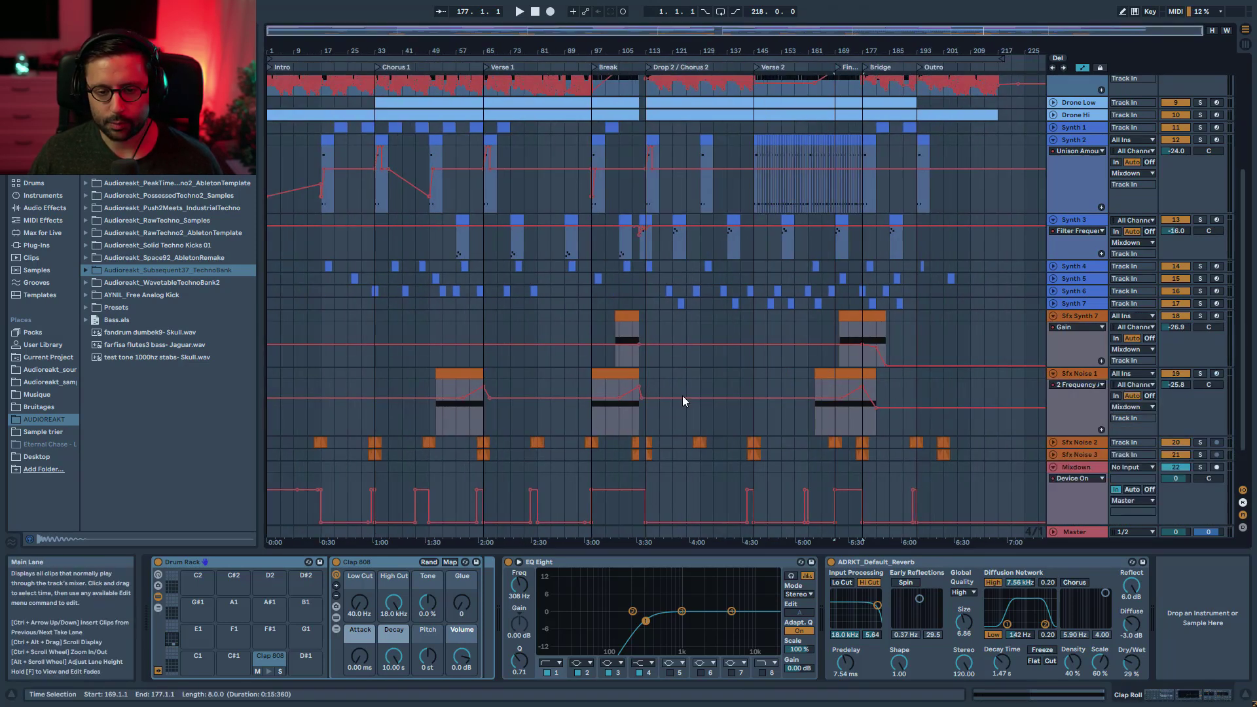
drag(966, 30, 1002, 83)
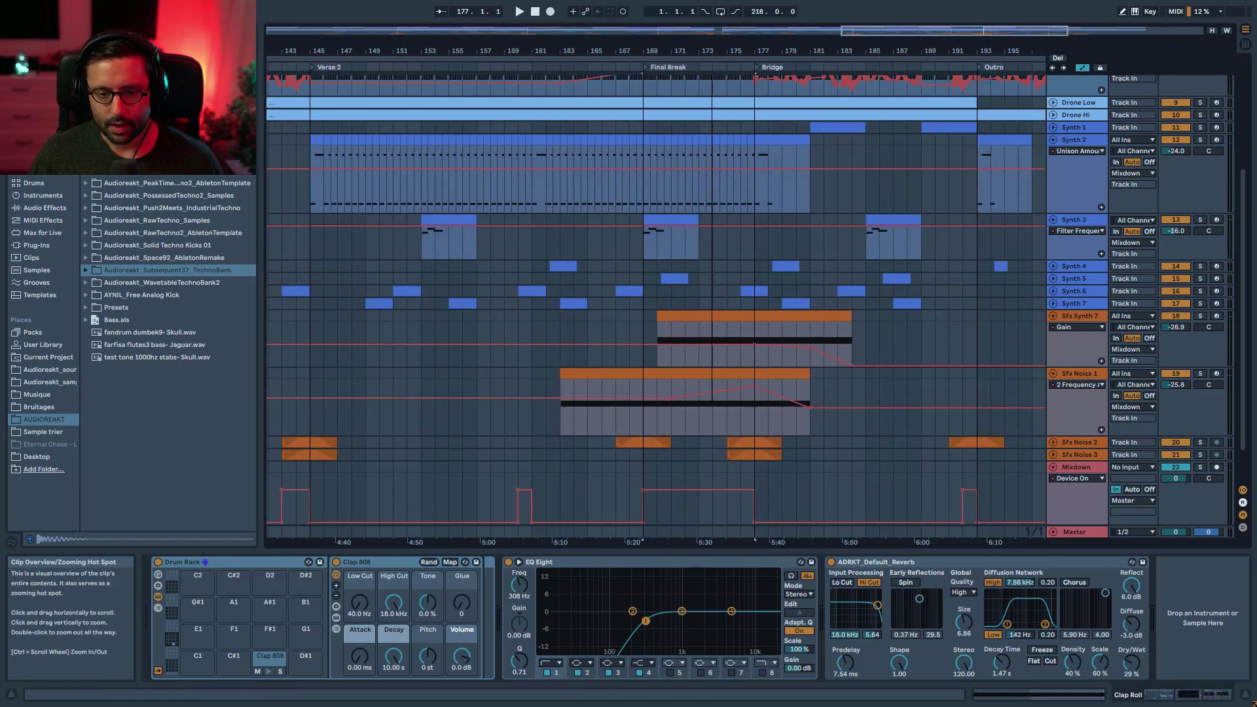
scroll(802, 334, up, 3)
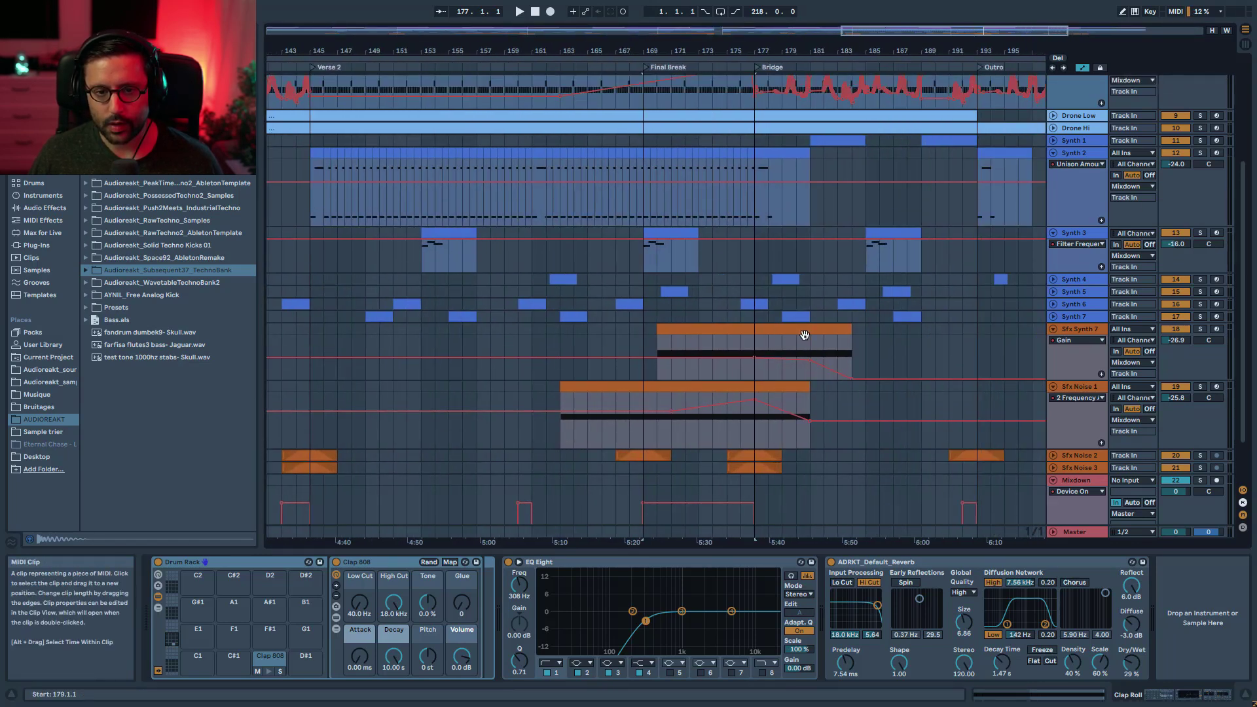
Step: Solo the Sfx Synth 7 and Sfx Noise 1 tracks and play them from the start of the Sfx Synth 7 clip at bar 170
click(1200, 382)
ctrl+click(1200, 439)
click(756, 425)
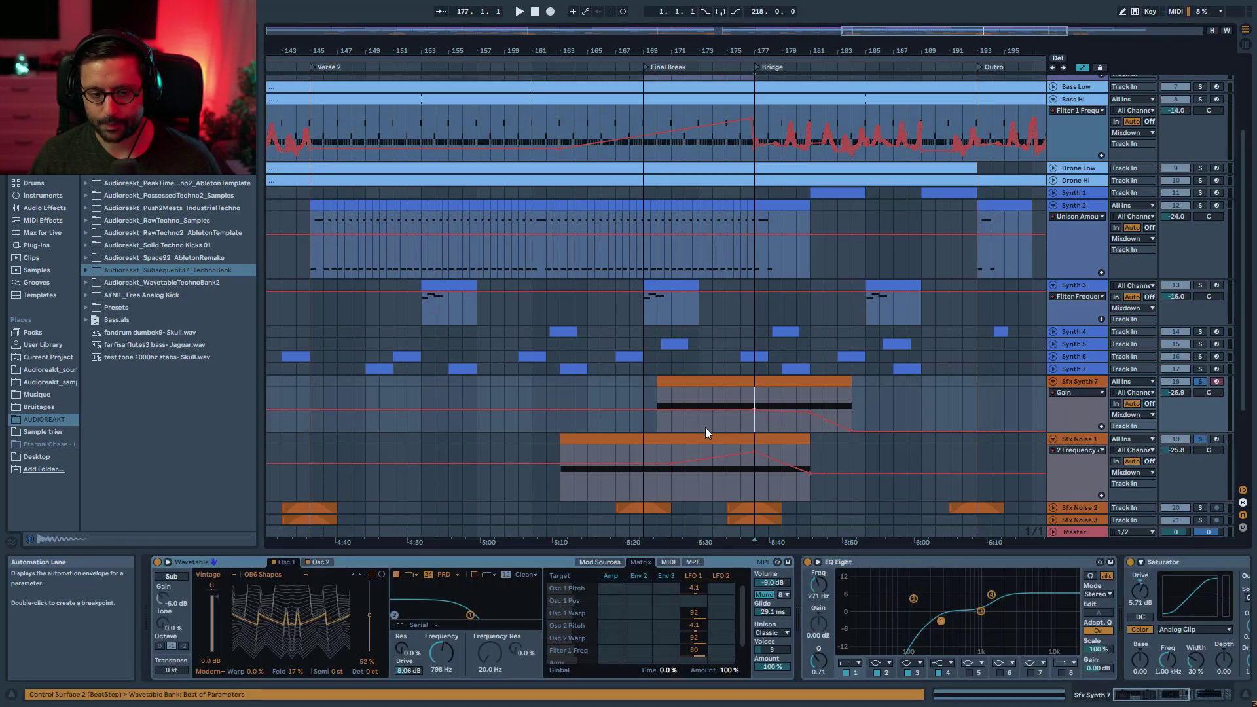
click(658, 425)
key(space)
scroll(776, 194, up, 2)
scroll(773, 216, up, 1)
scroll(763, 449, down, 2)
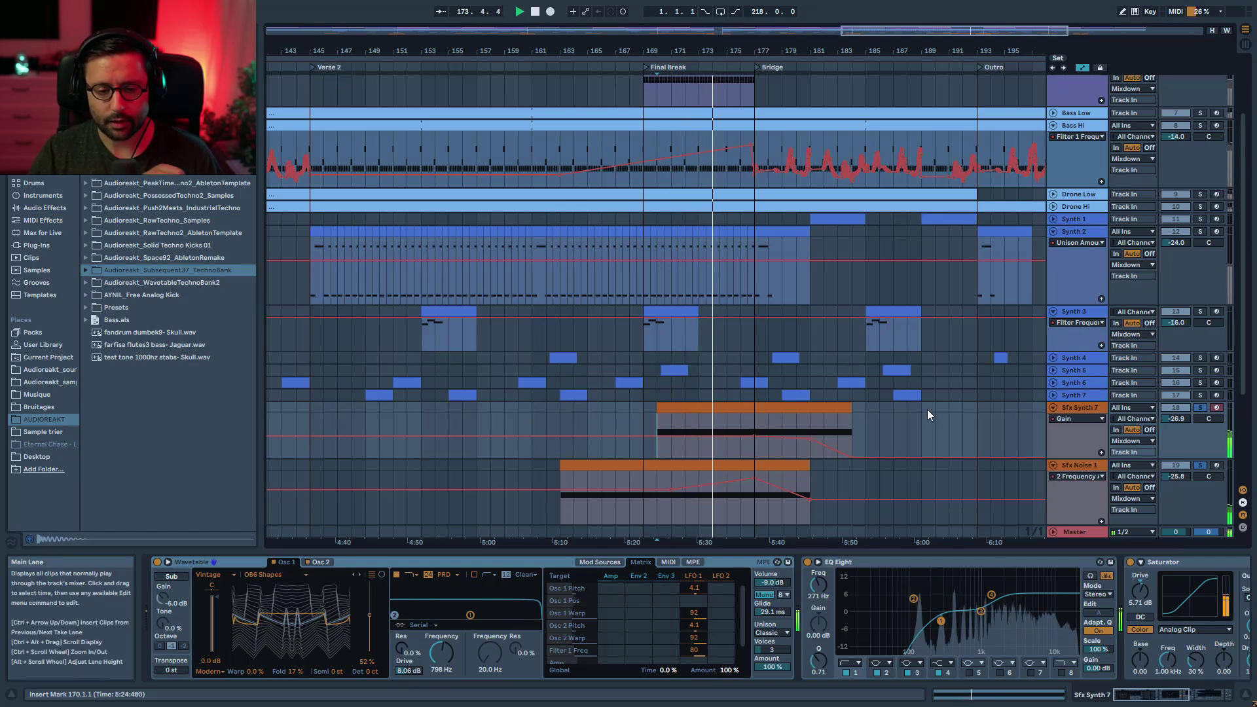
Step: Examine the Sfx Synth 7 and Sfx Noise 1 automation after bar 177 and the device chain of Sfx Noise 1
drag(756, 448, 813, 457)
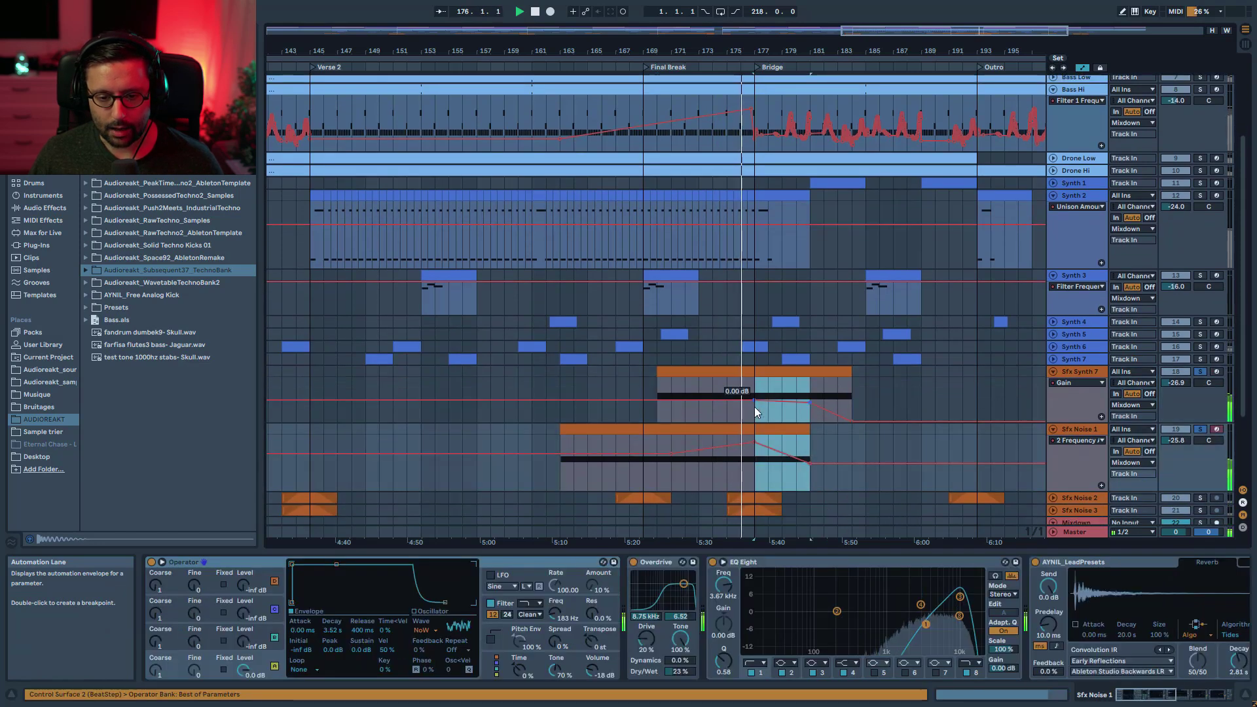
click(762, 415)
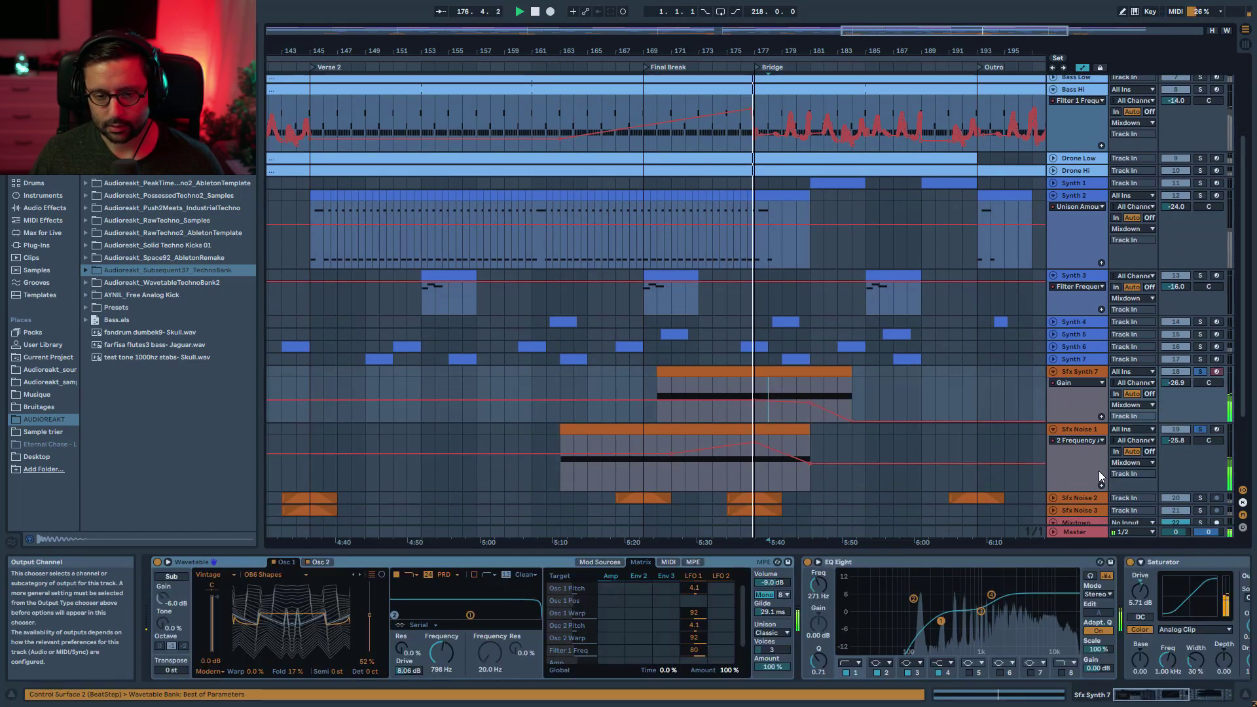
click(1085, 429)
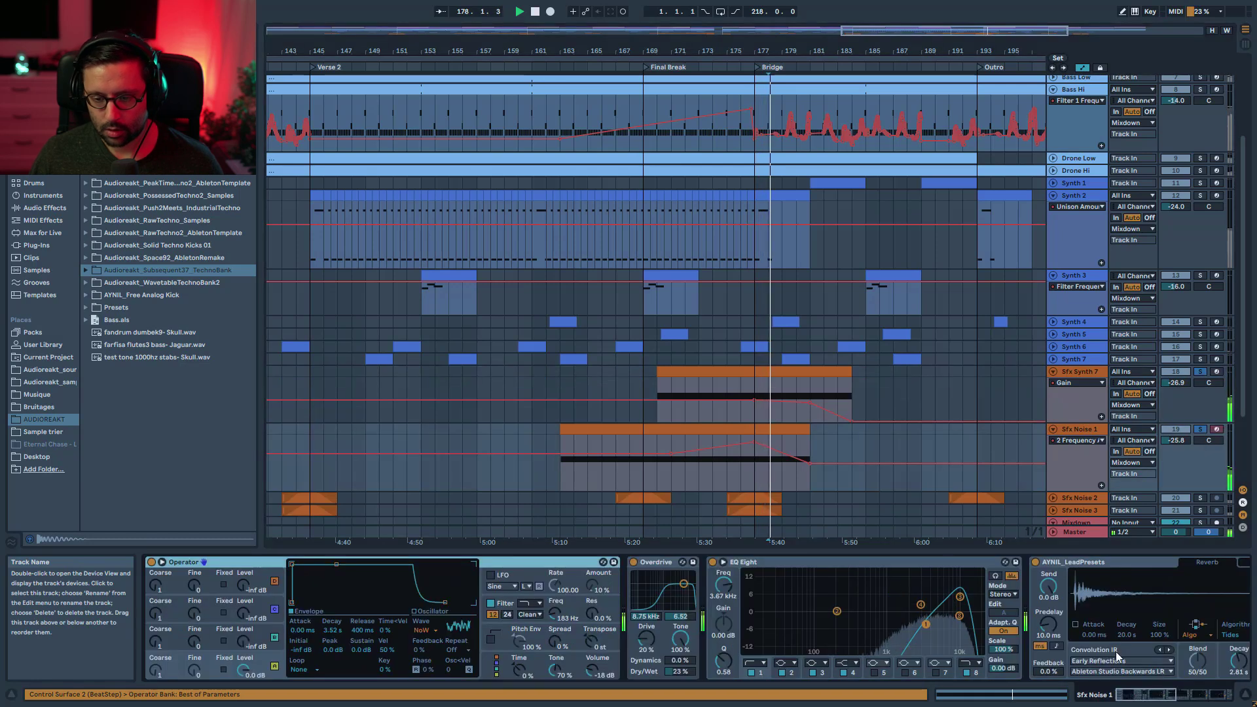
scroll(1110, 579, down, 5)
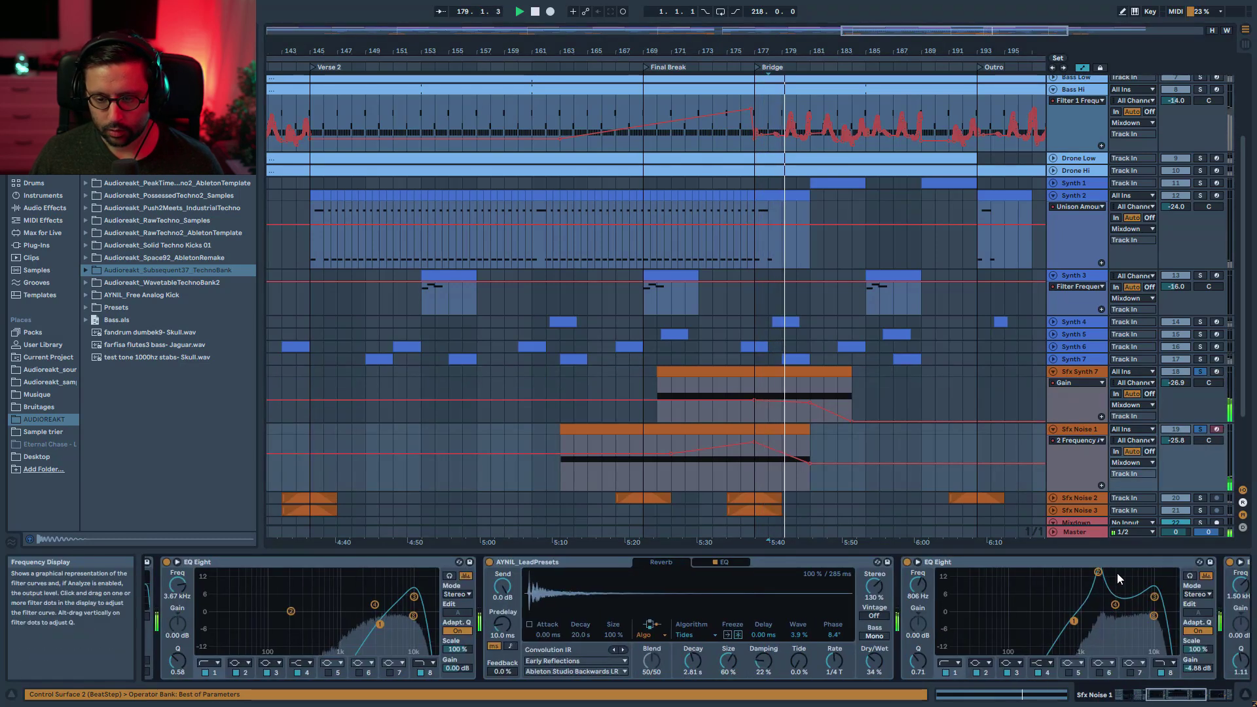
Step: Select the Sfx Synth 7 clip and show the LFO 1 settings of its Wavetable instrument
click(1088, 375)
click(805, 375)
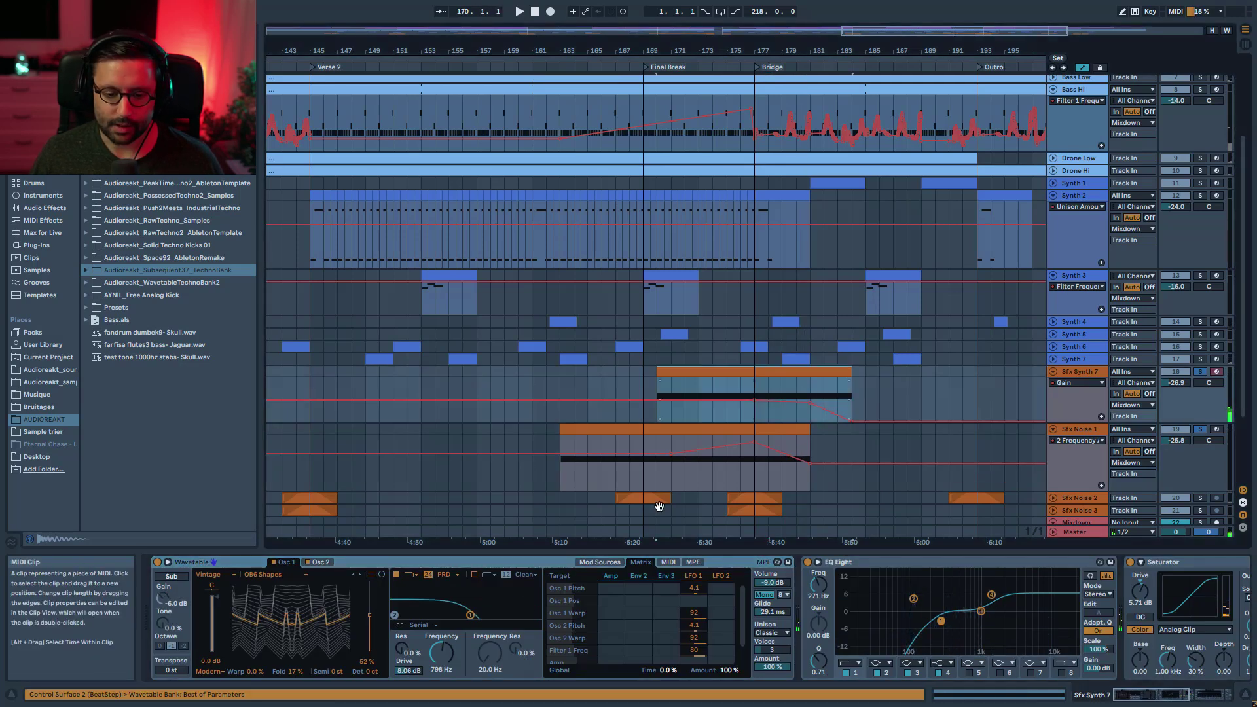
click(691, 576)
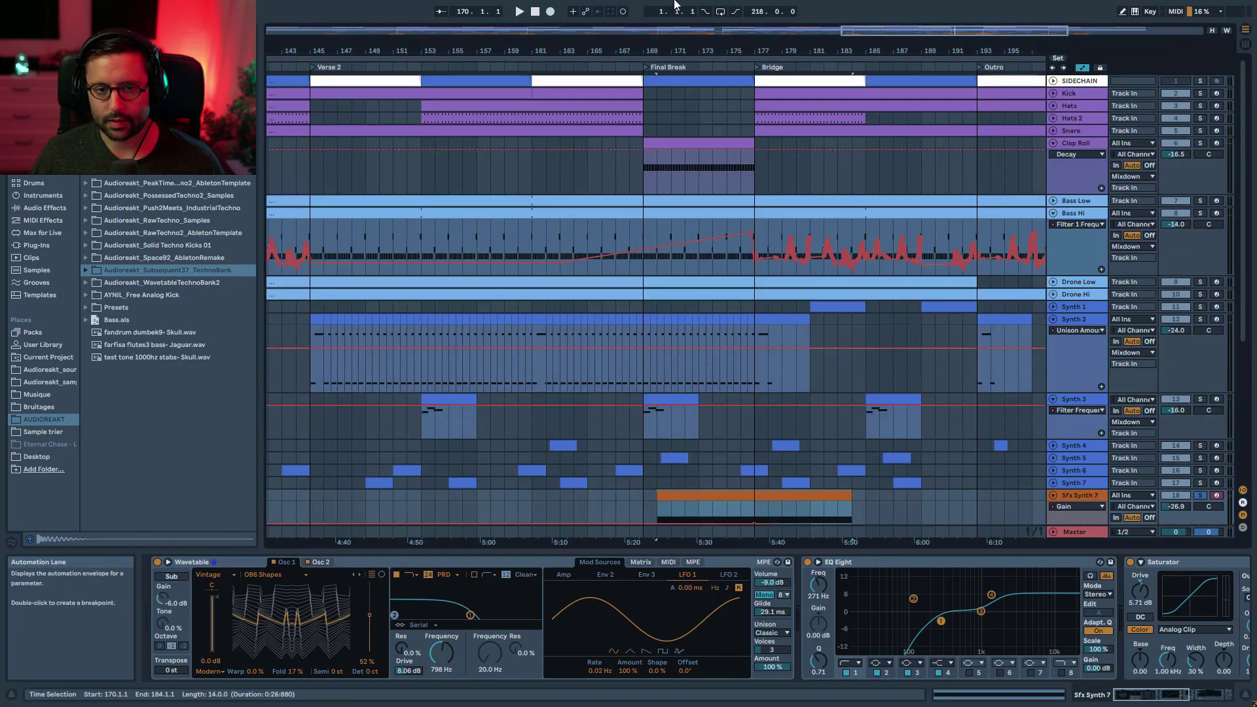
Step: Turn off the track solos and play the full arrangement from the start of the Bridge at bar 177
drag(680, 50, 648, 20)
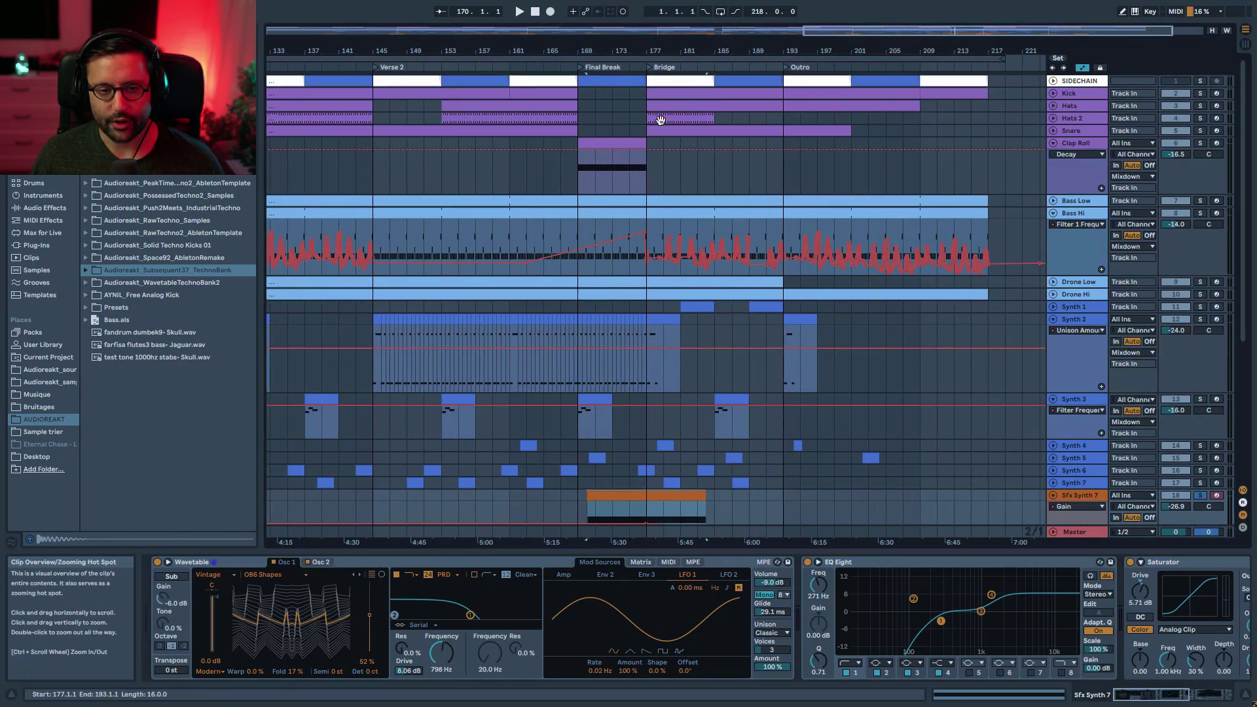
click(646, 183)
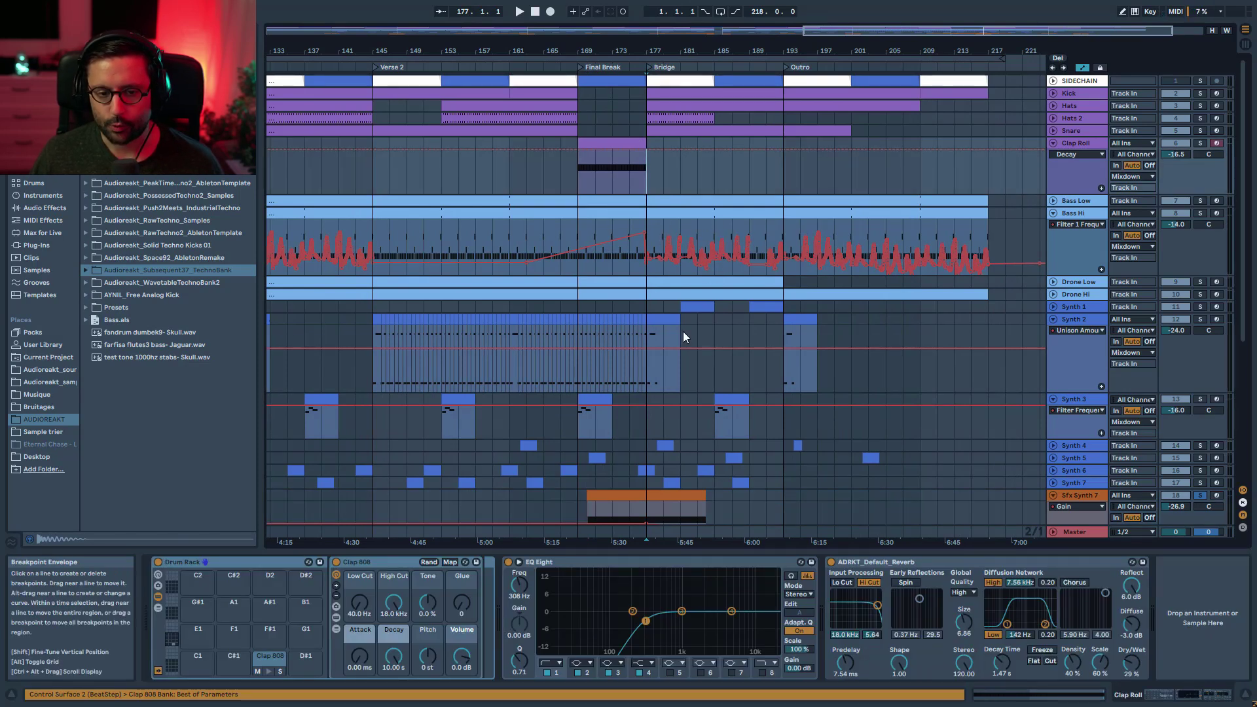
scroll(657, 366, down, 2)
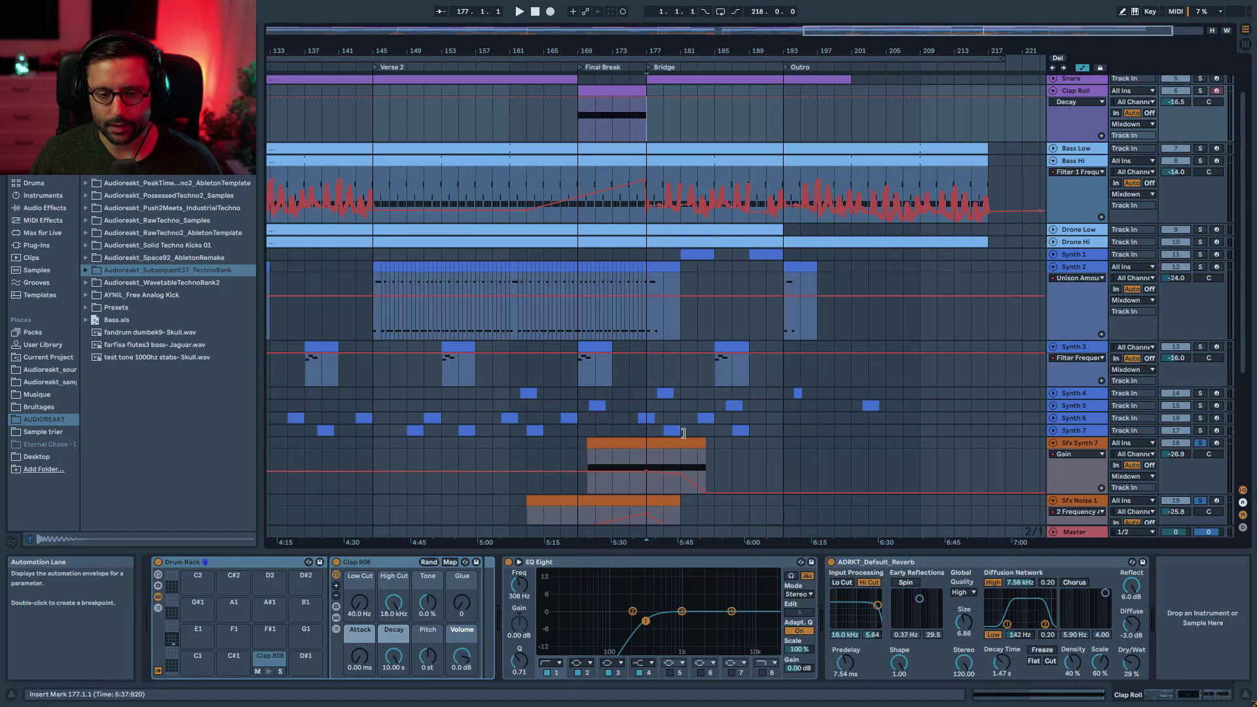
scroll(651, 385, up, 2)
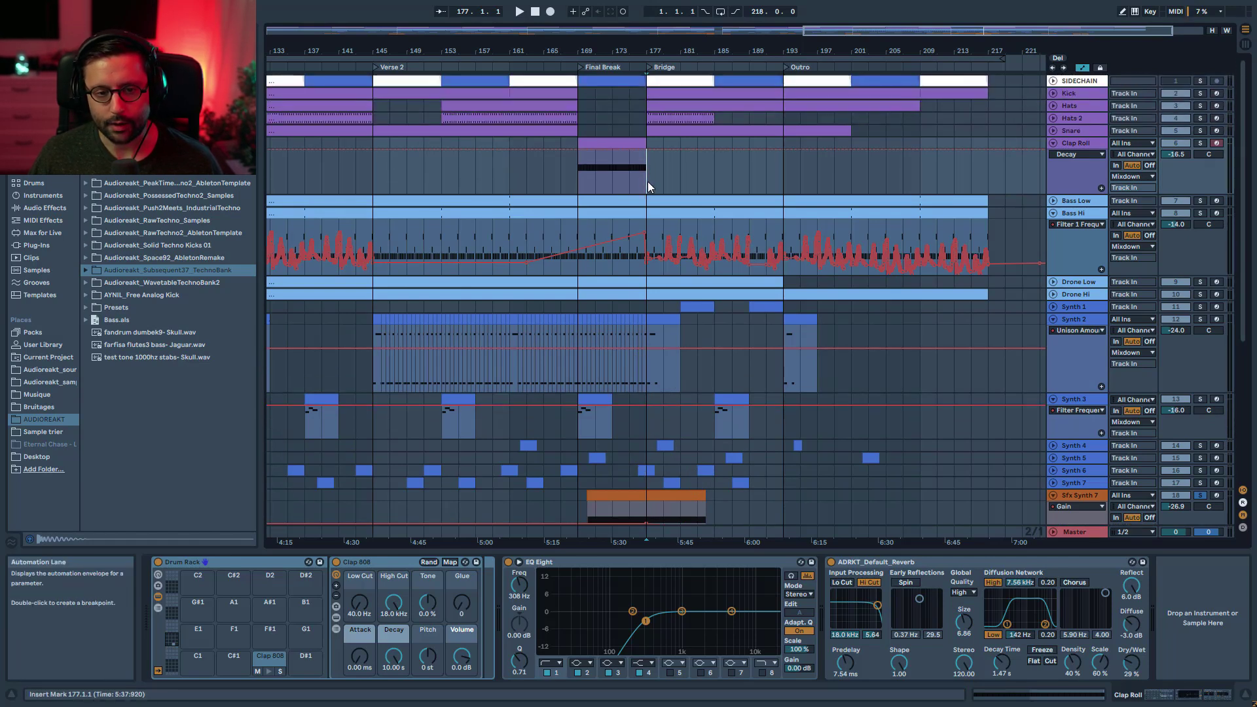
key(space)
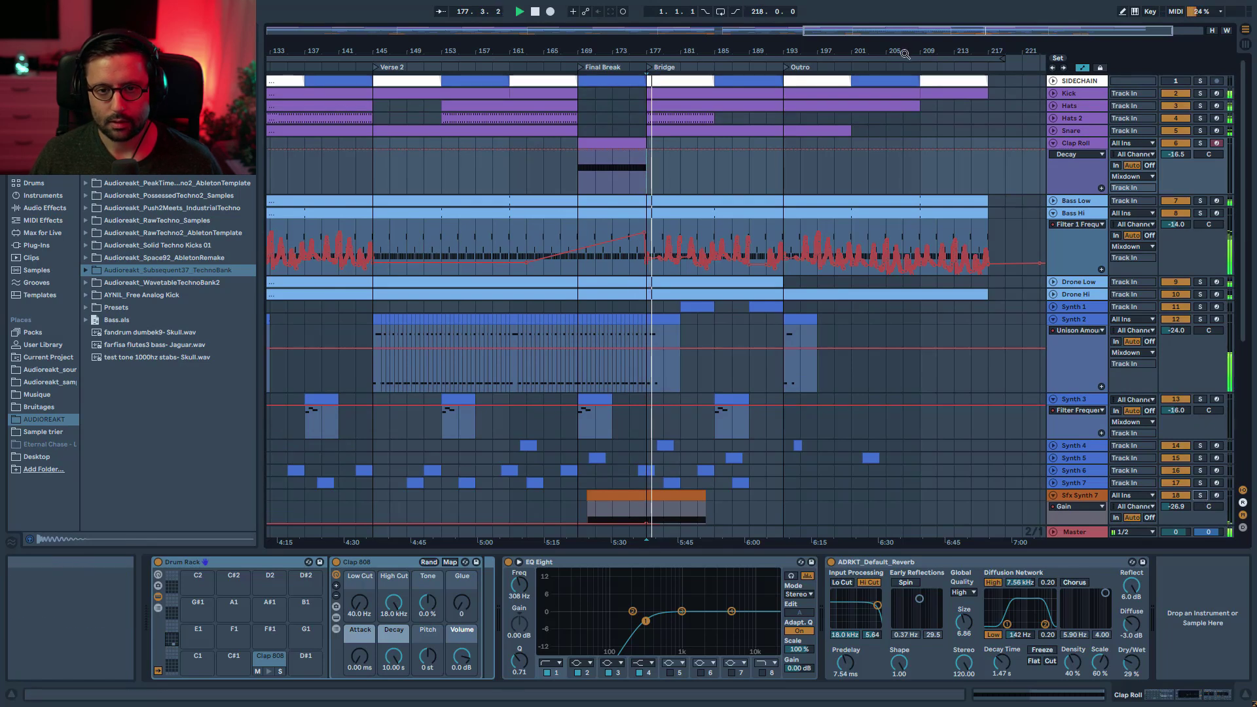
Step: Follow playback through the Bridge into the Outro, examining the drum, bass, drone, synth and effects tracks
drag(918, 36, 925, 144)
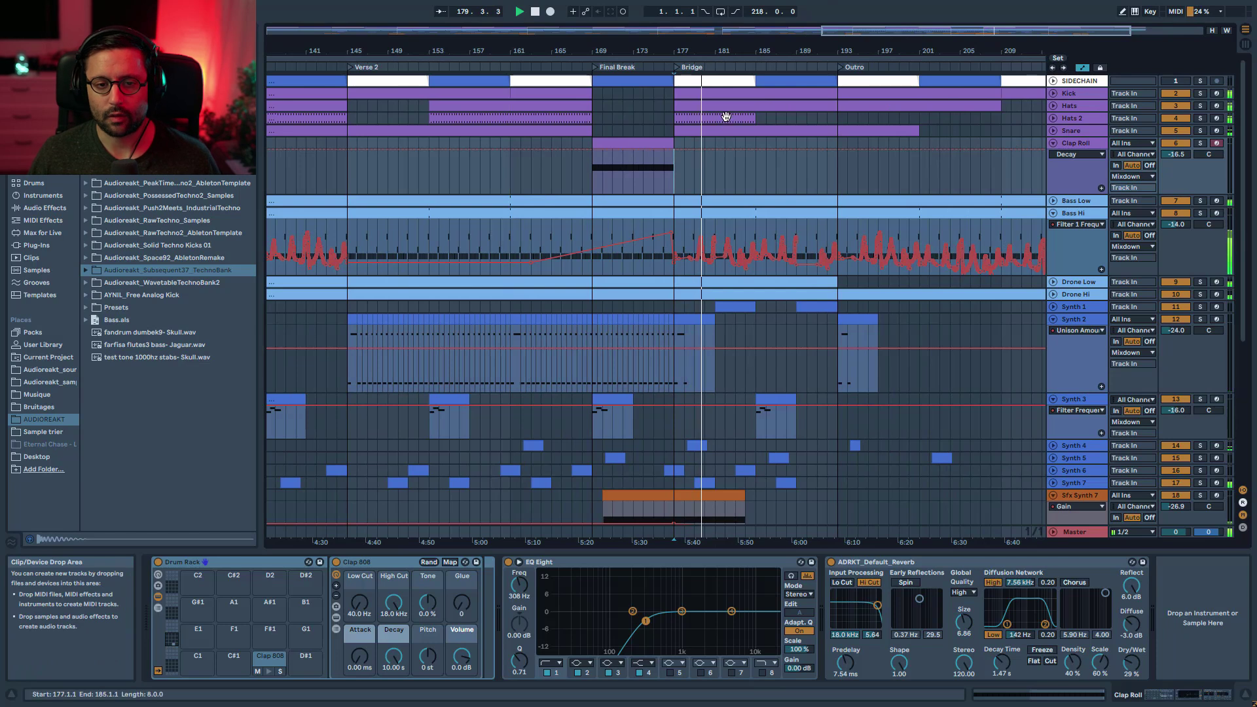
scroll(748, 255, down, 5)
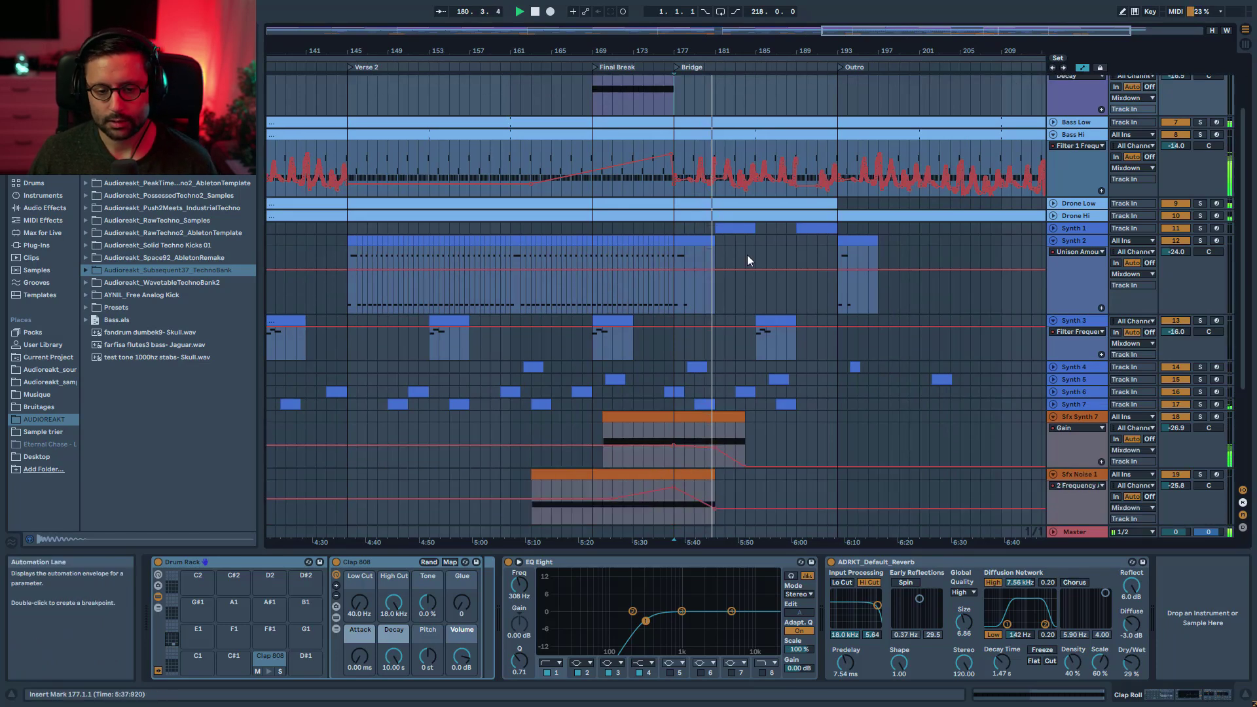
scroll(815, 273, up, 5)
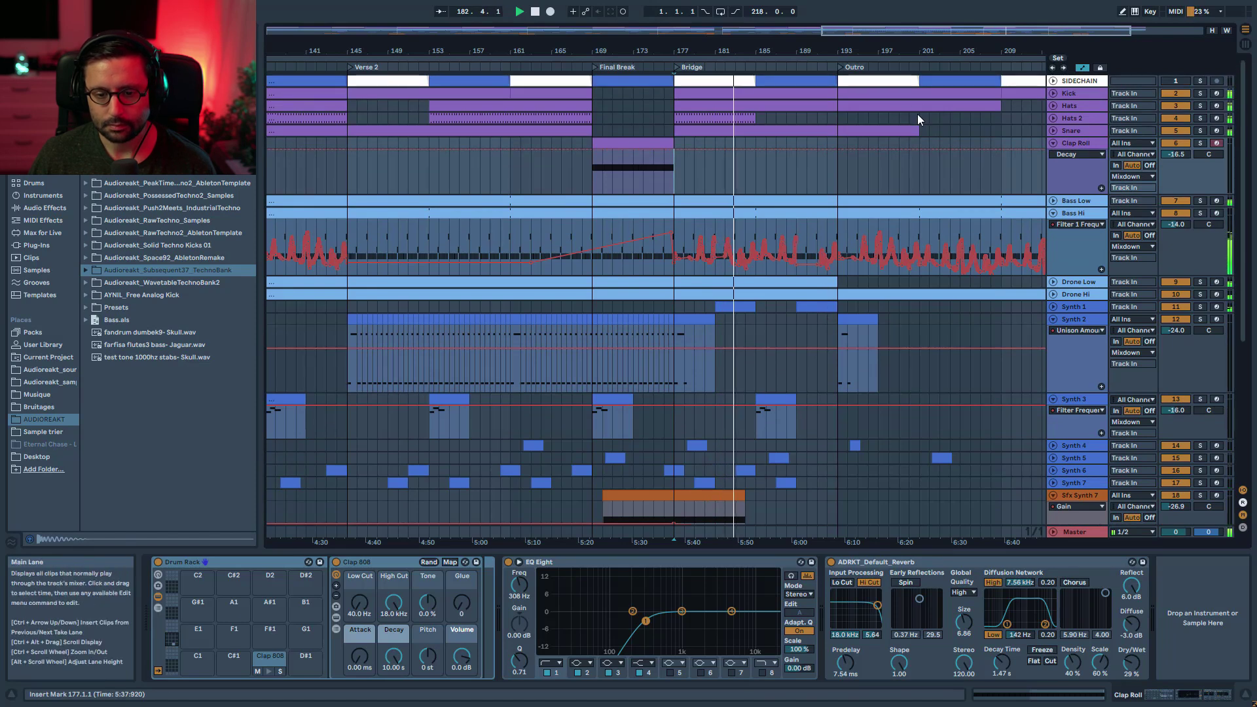
drag(839, 38, 825, 102)
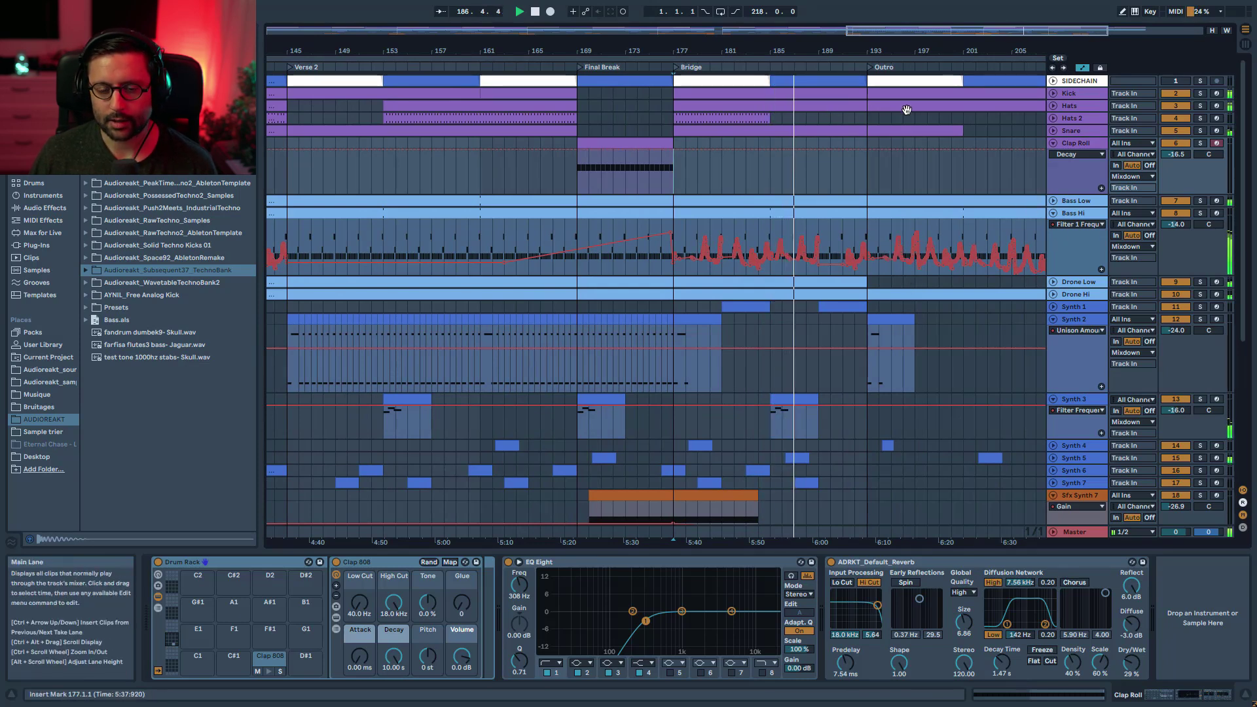
scroll(847, 364, down, 1)
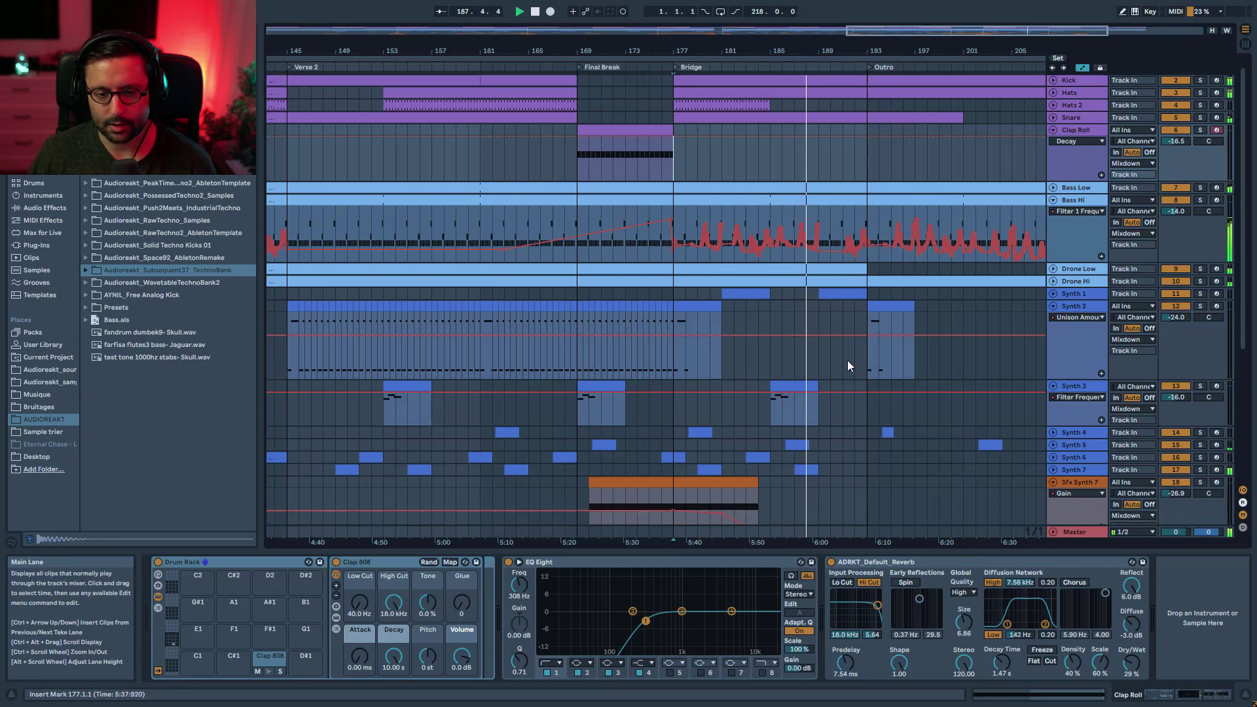
scroll(851, 360, down, 3)
scroll(851, 366, down, 2)
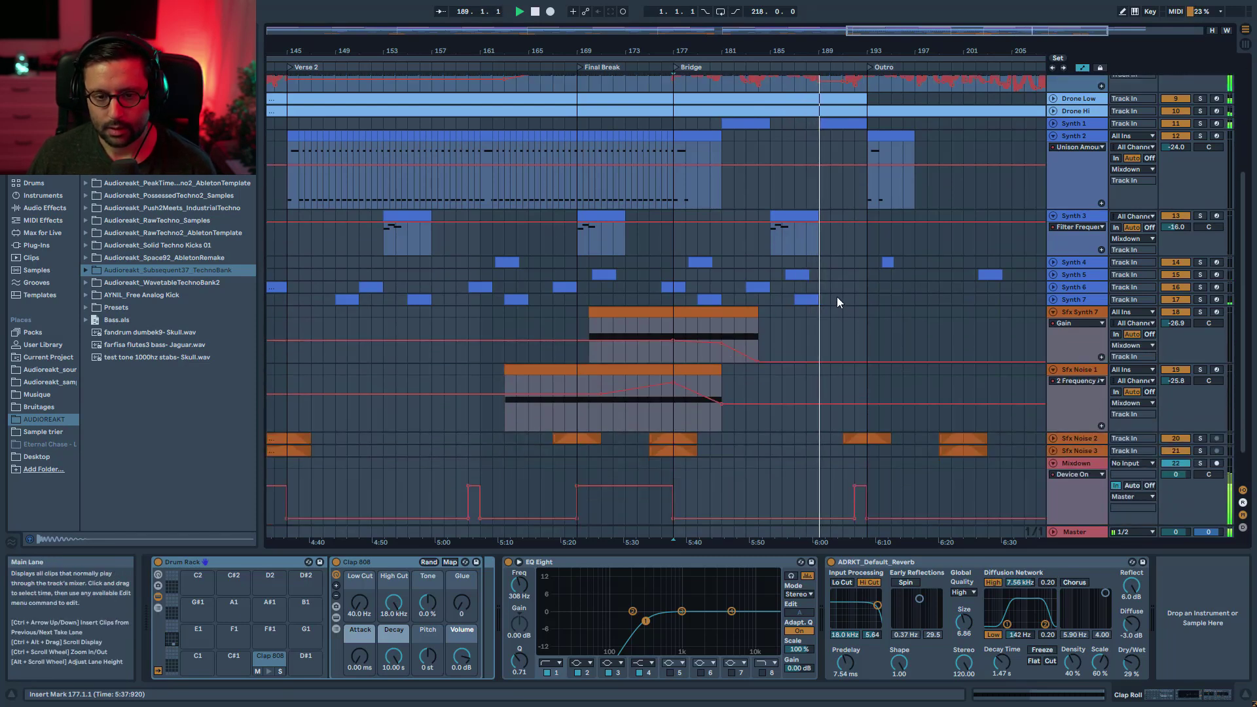
scroll(618, 321, up, 2)
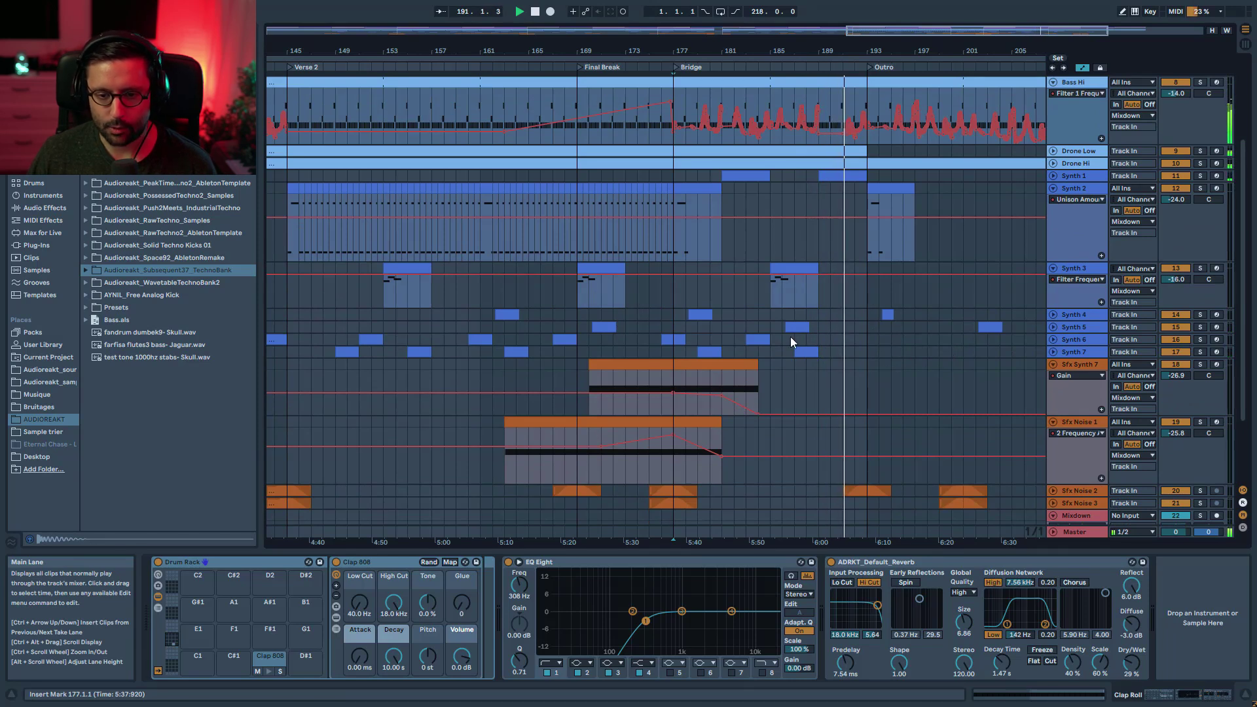
scroll(955, 412, down, 2)
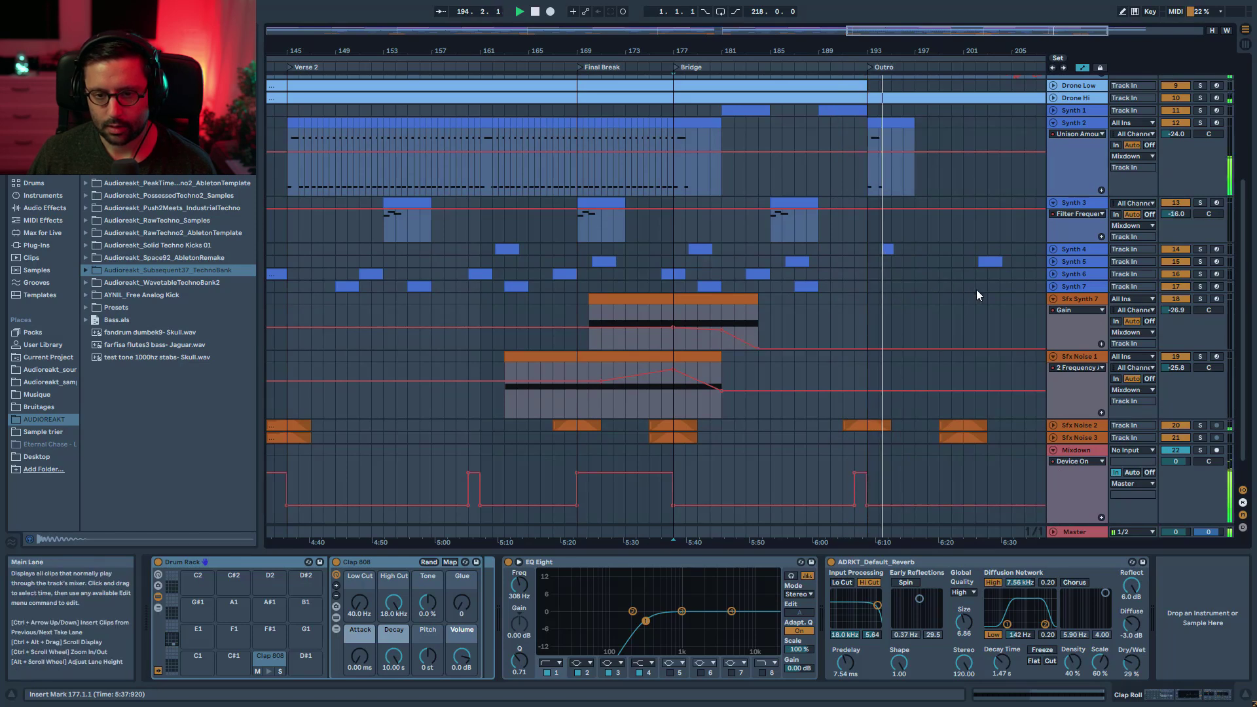
scroll(978, 294, up, 2)
scroll(995, 302, up, 5)
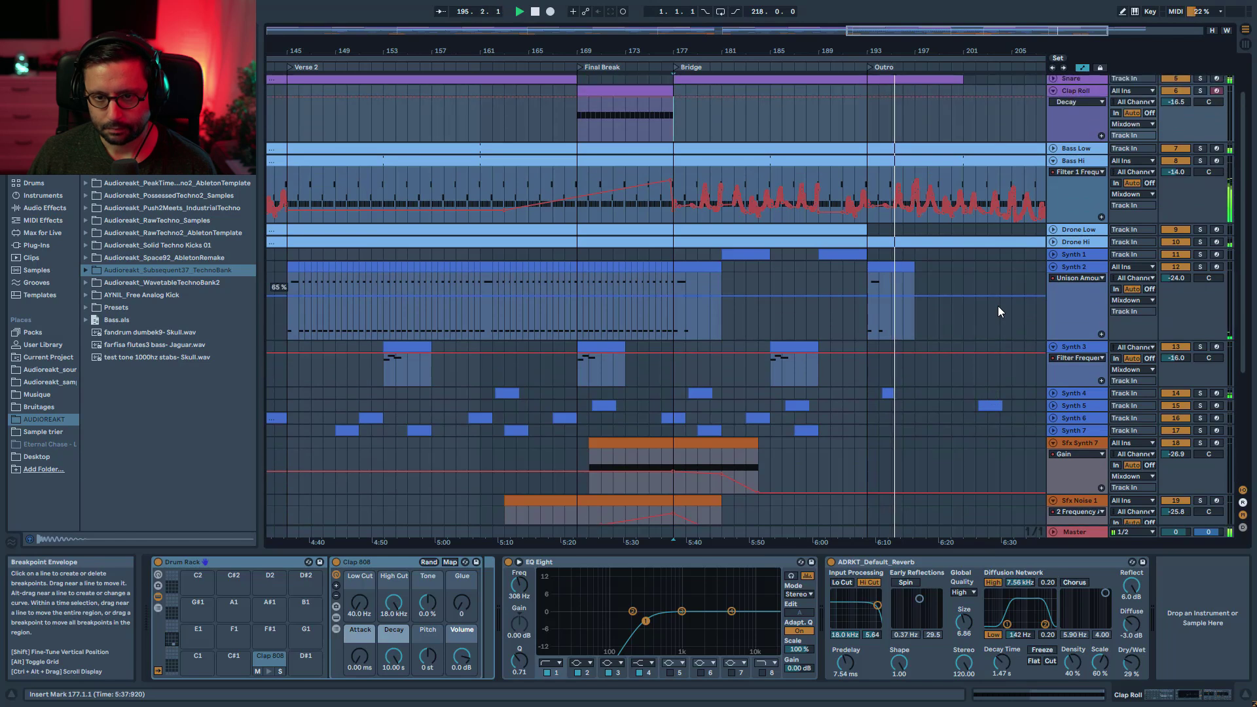
Step: Show the EQ Eight 8 Frequency A automation on the Bass Hi track over the Outro
drag(894, 35, 943, 35)
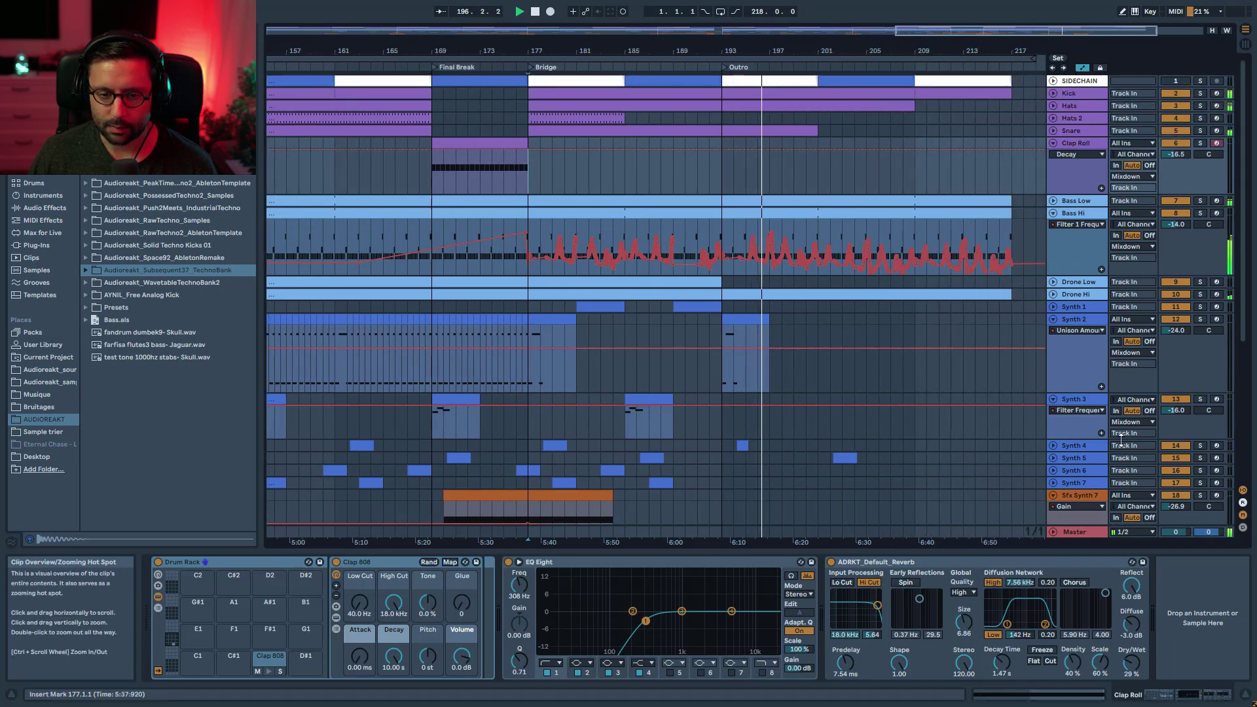
click(1097, 224)
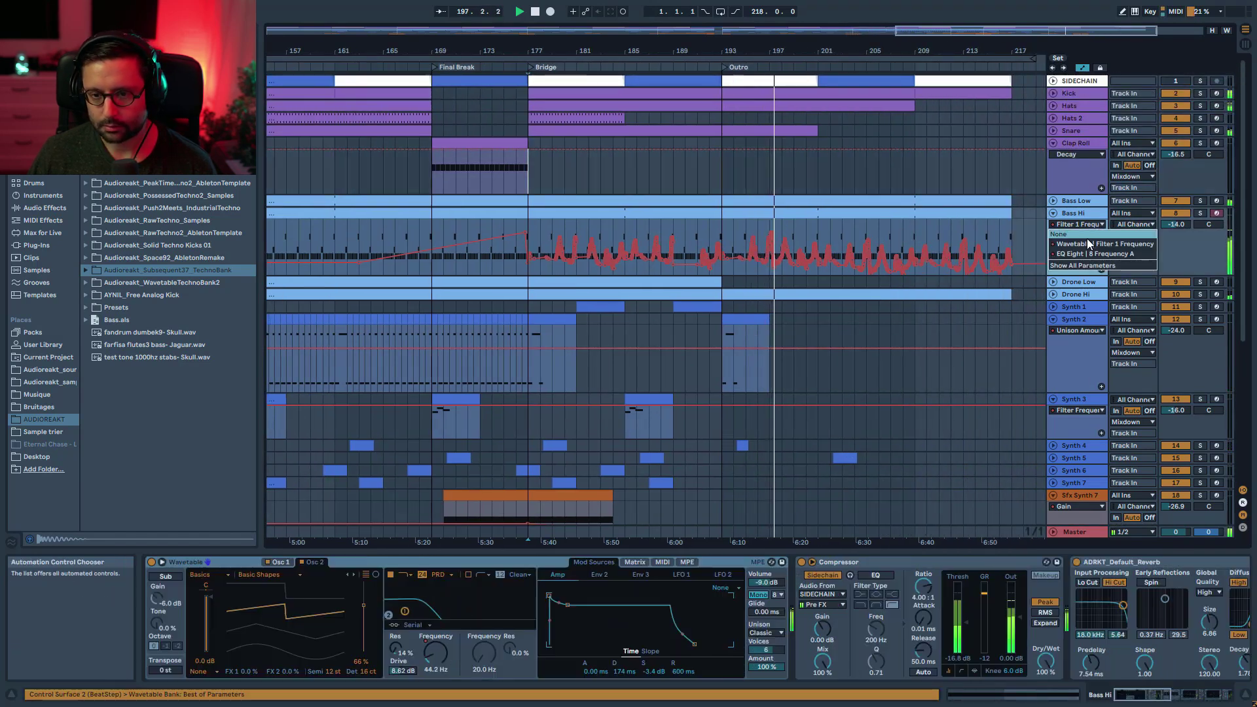
click(1089, 255)
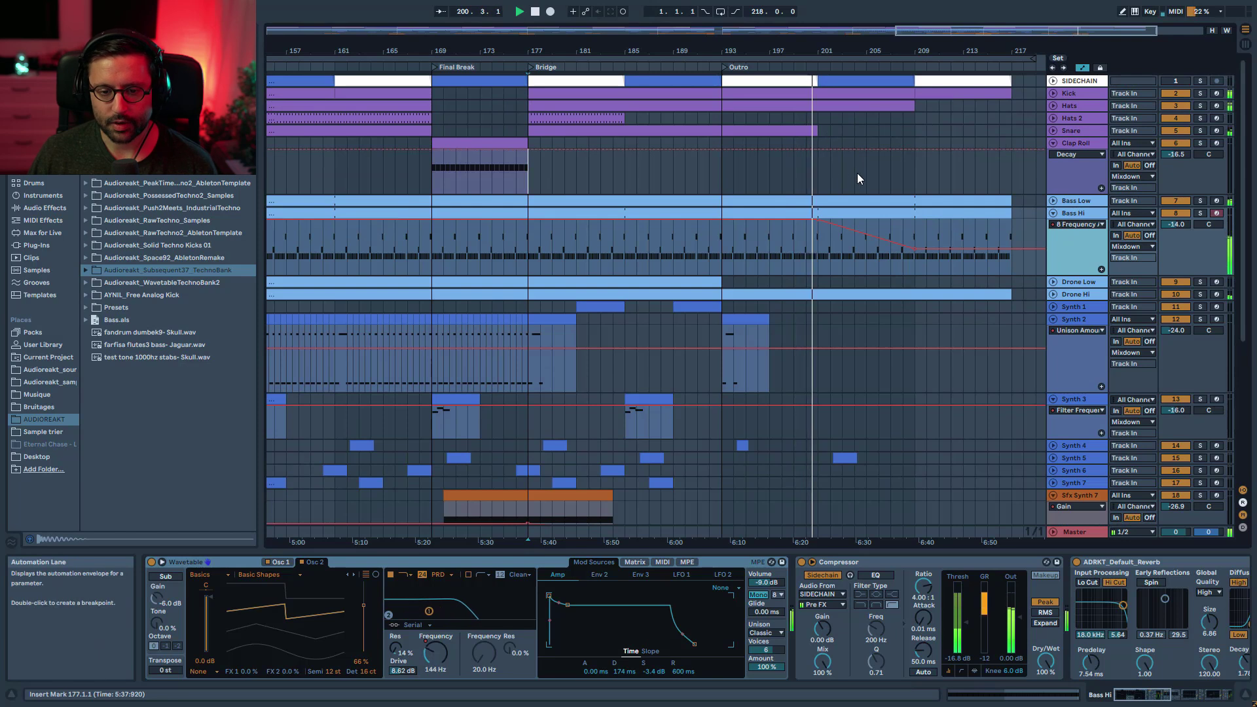
Step: Check the remaining Outro tracks and briefly solo Bass Hi to hear its EQ frequency automation
scroll(951, 346, down, 3)
scroll(917, 401, down, 1)
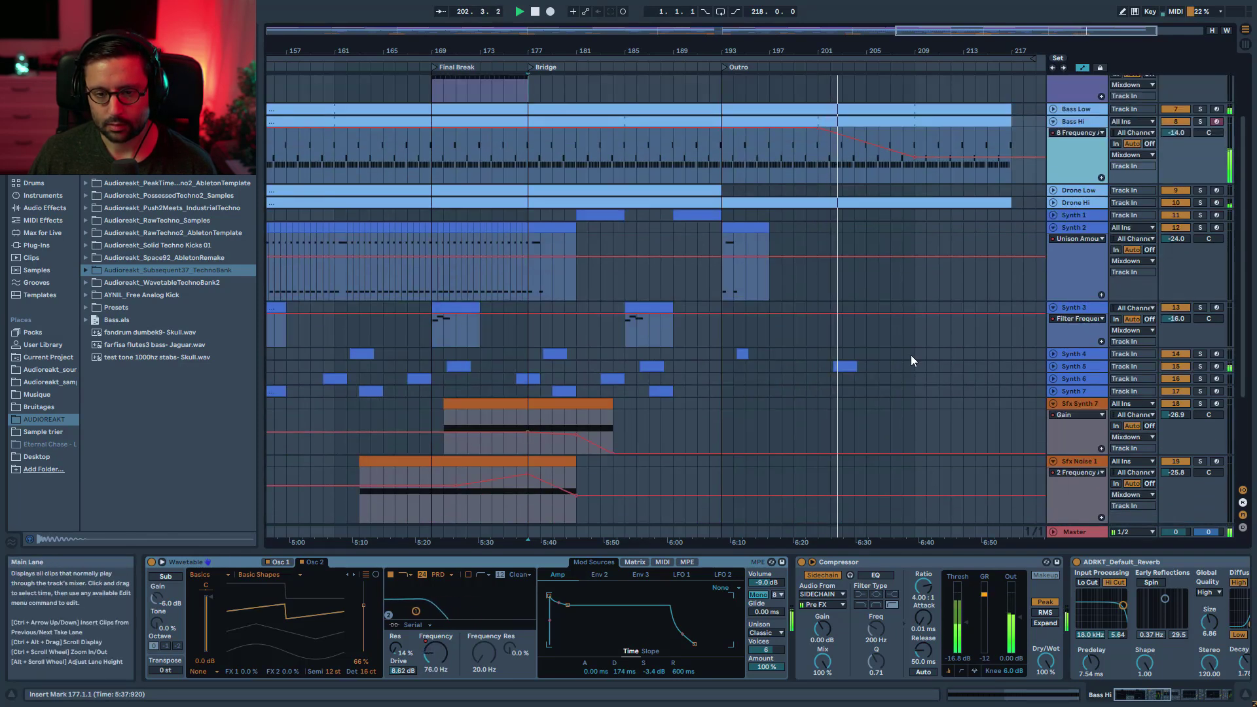
scroll(929, 347, up, 3)
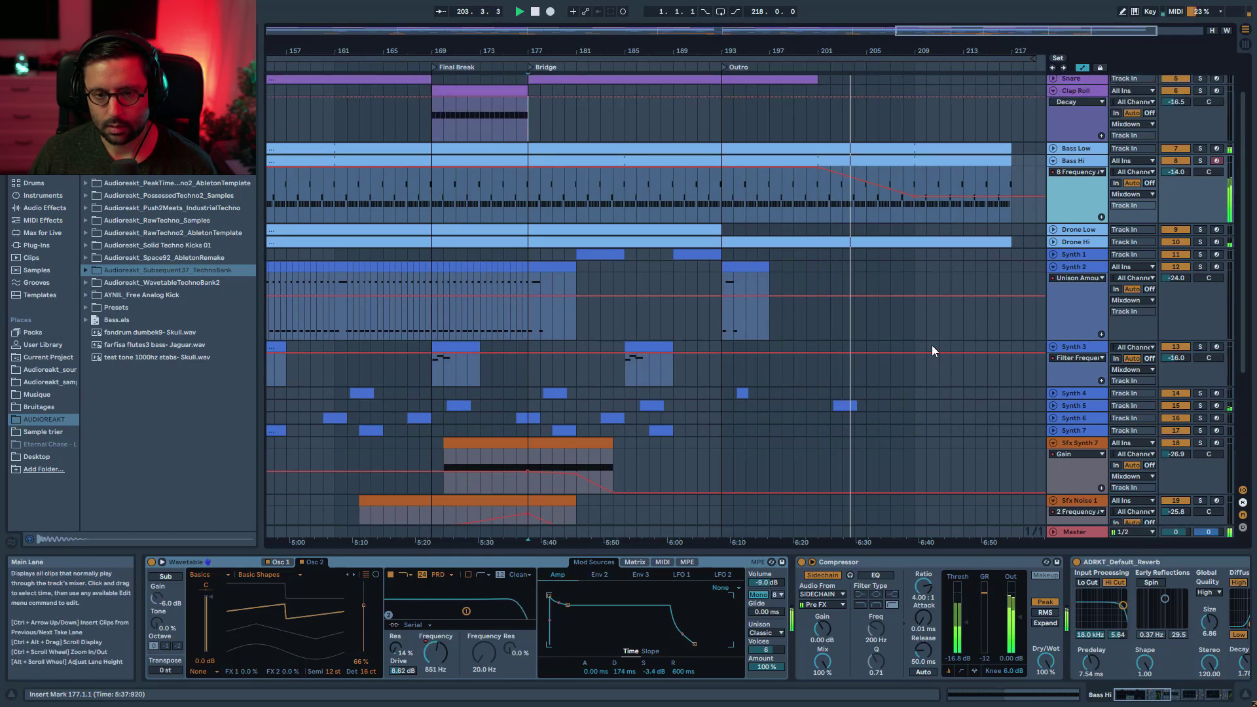
click(1200, 186)
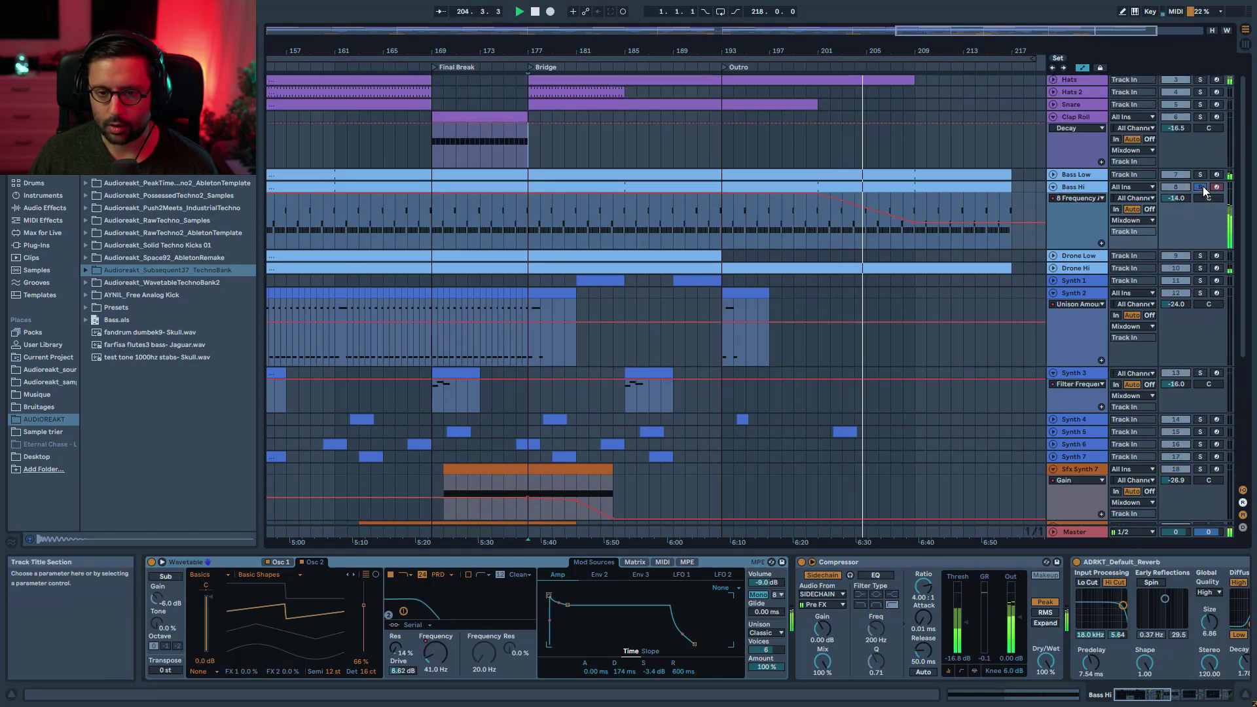
click(1201, 188)
scroll(987, 158, up, 1)
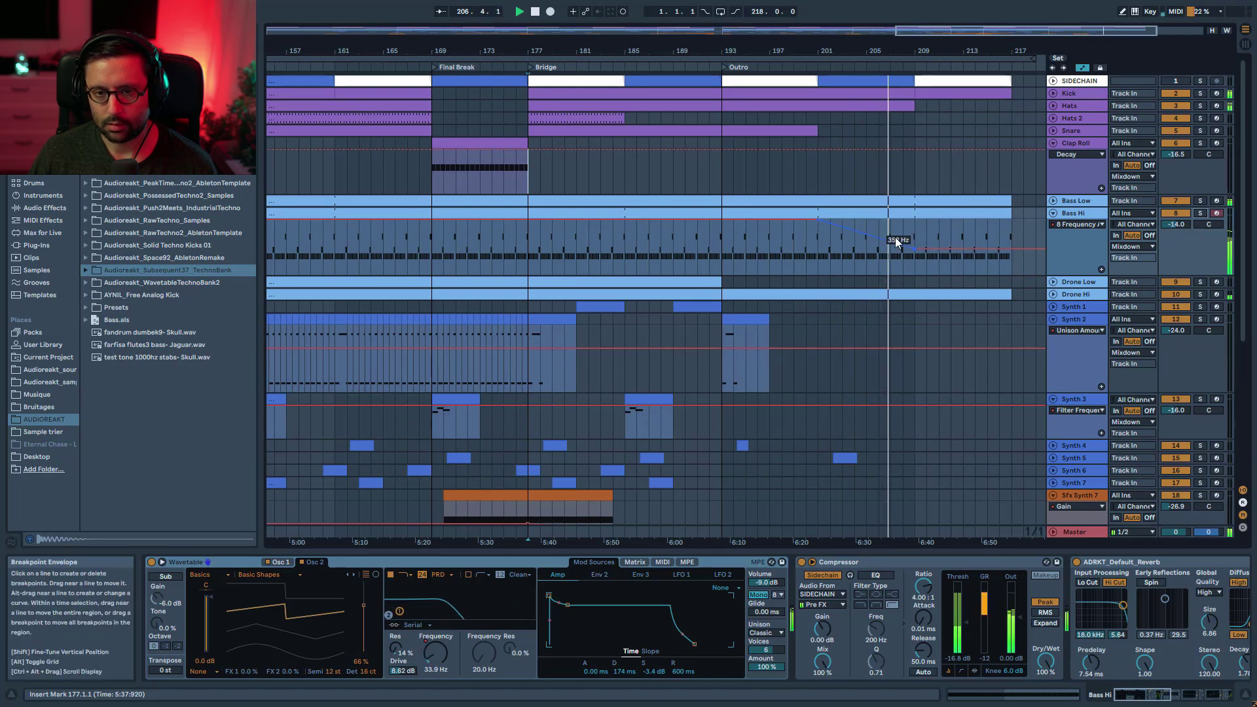
Step: Place the insert marker at bar 206 on the Snare track, then stop playback and display the whole arrangement
click(877, 128)
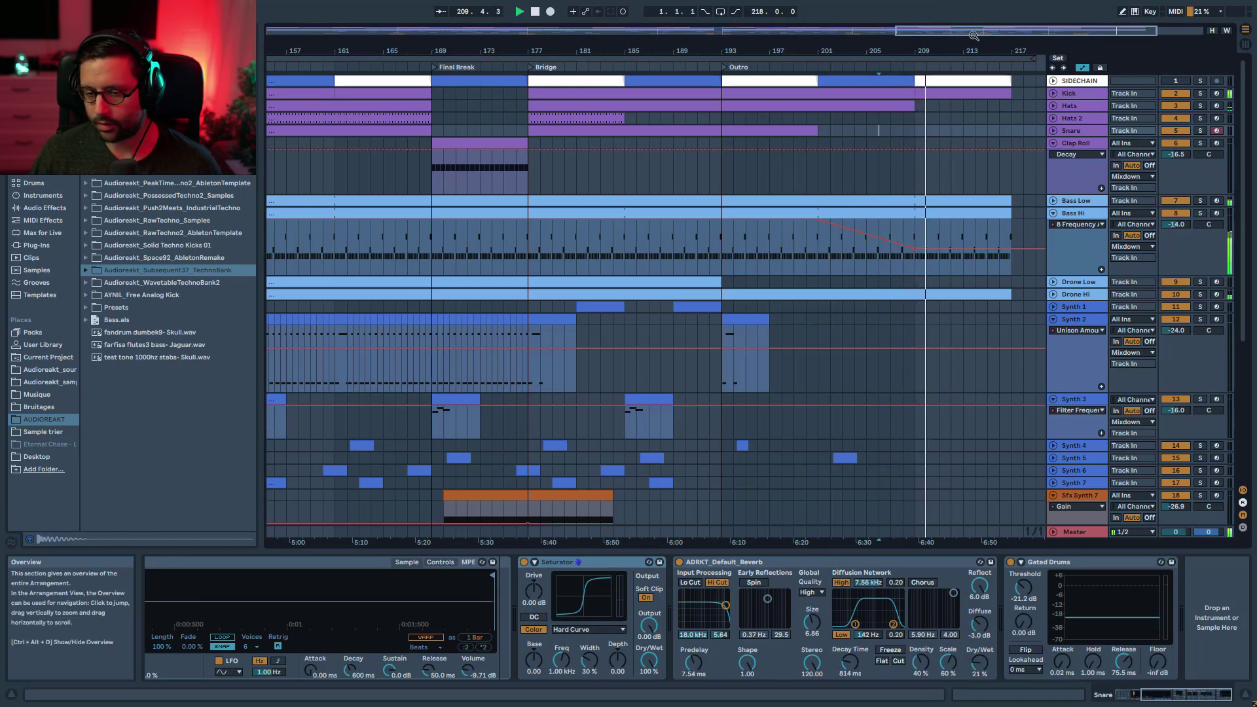
key(minus)
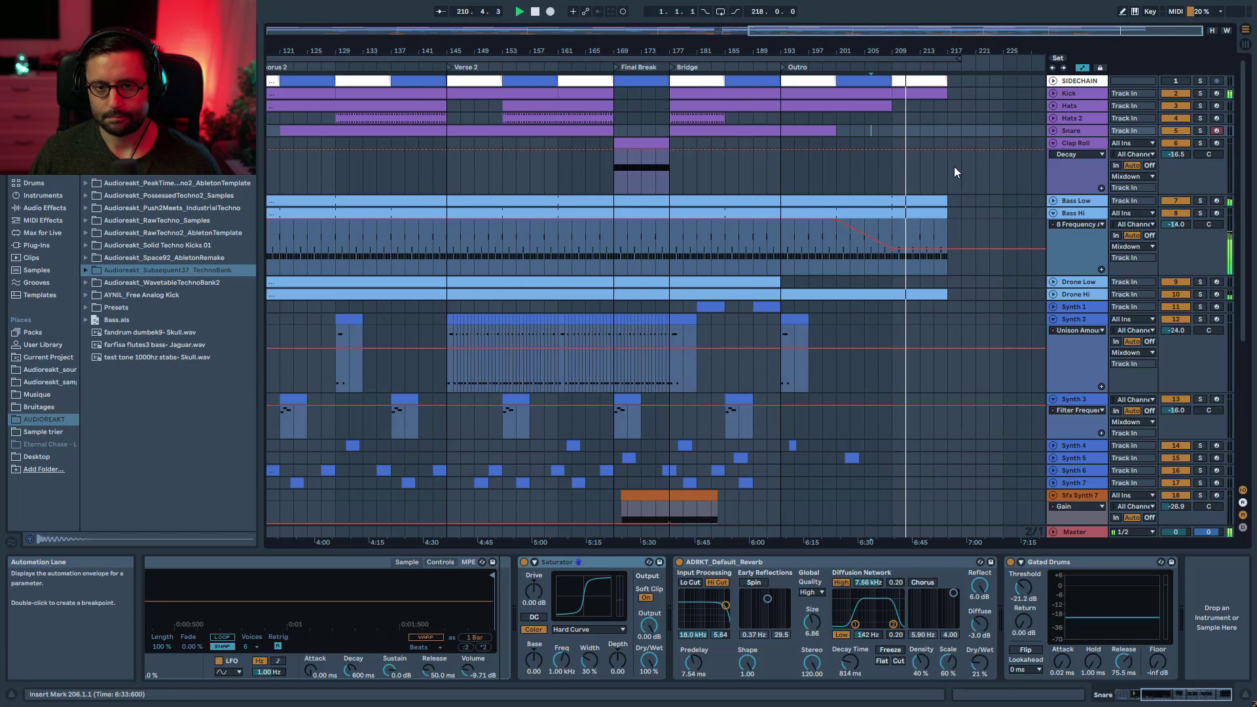
key(space)
key(minus)
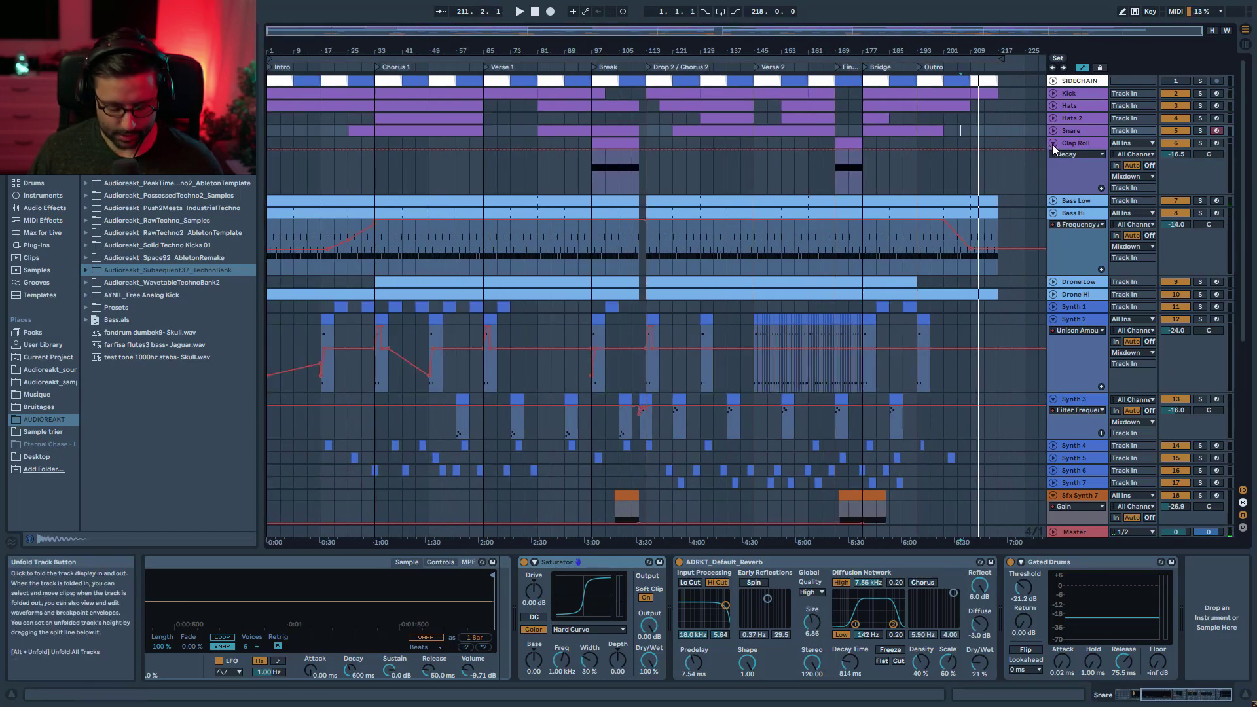
Step: Look over the track automation around the Break and show the Filter 1 Frequency automation on the Bass Hi track
scroll(1027, 212, down, 5)
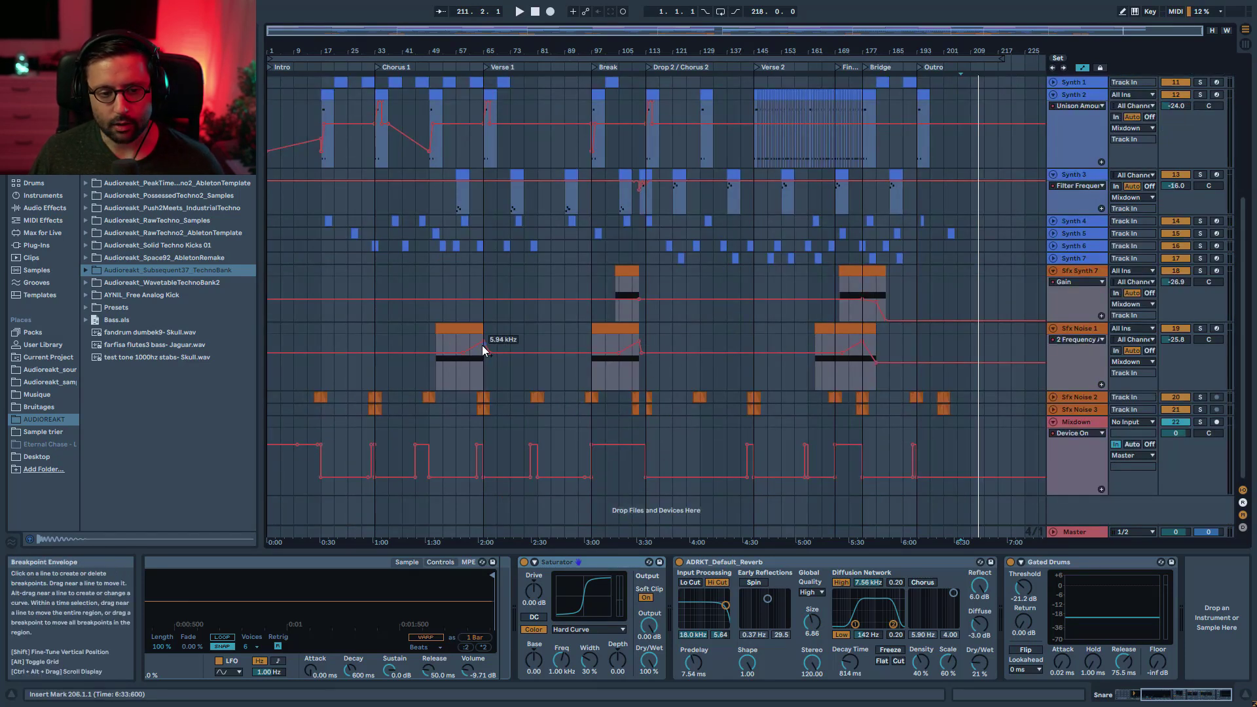
scroll(952, 372, up, 3)
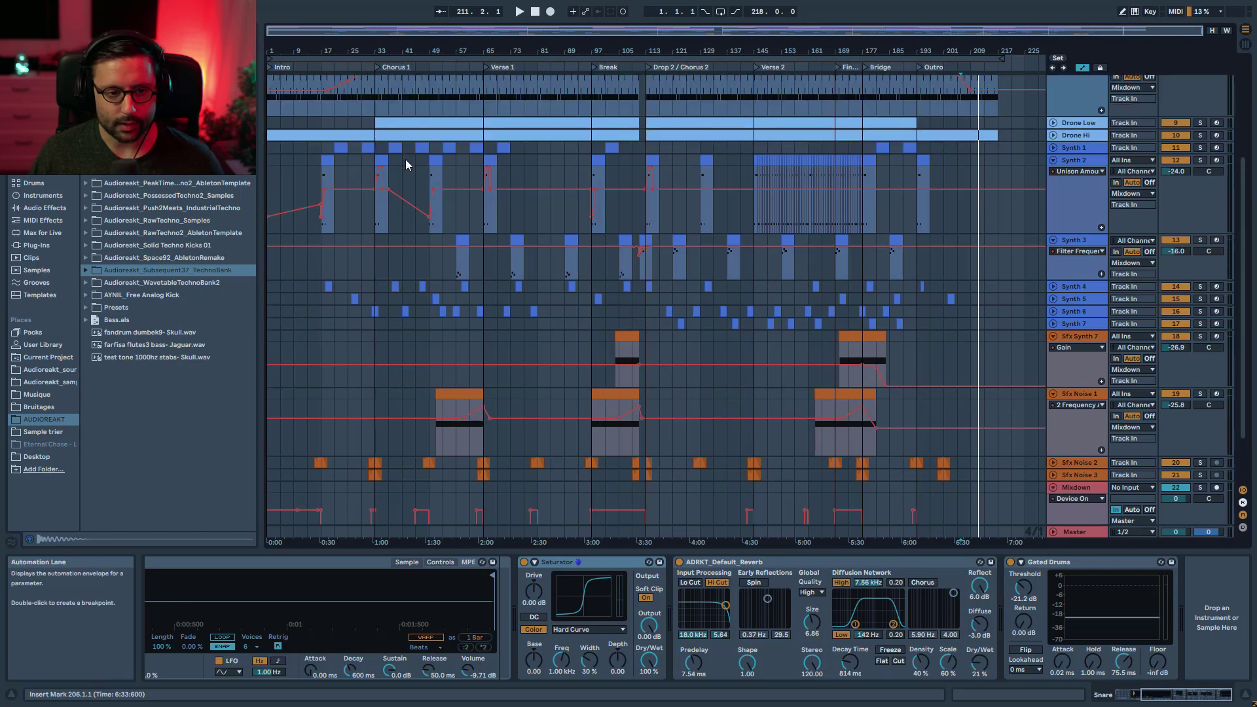
drag(485, 32, 482, 46)
scroll(1041, 153, up, 5)
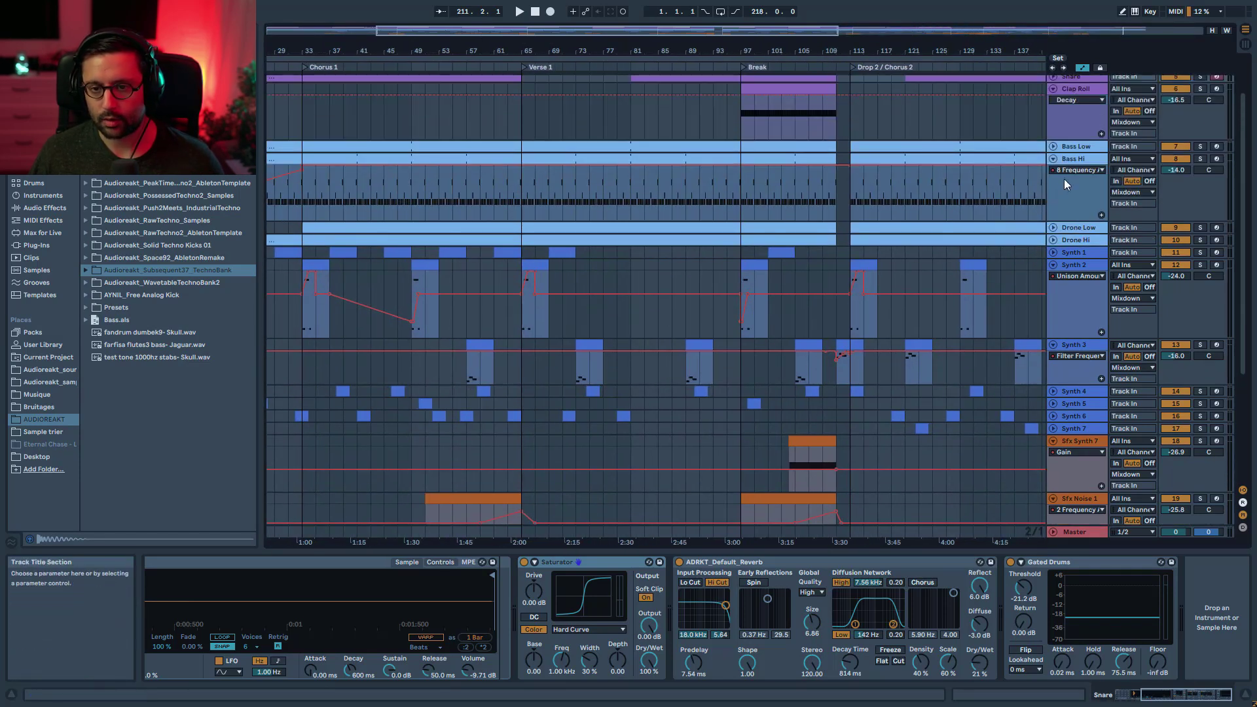
click(1073, 169)
click(1077, 190)
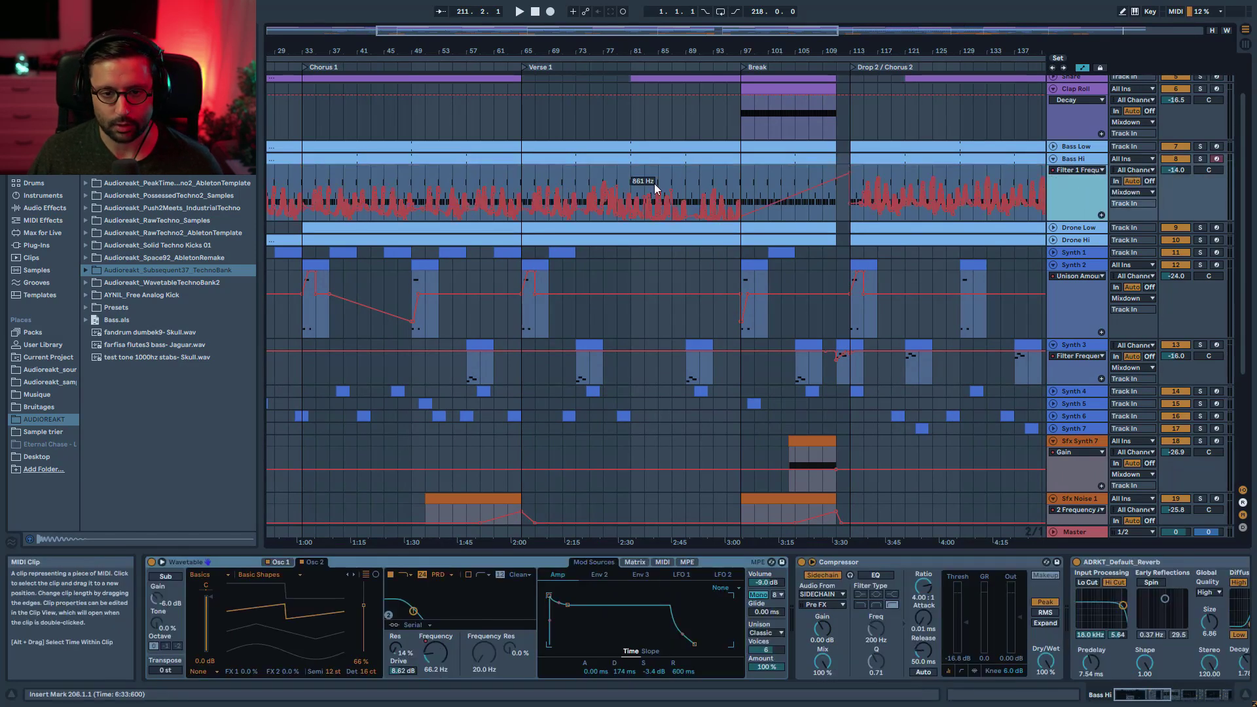
Step: Show the AYNIL - Rizer RISER KNOB automation on the Mixdown track and place the insert marker at bar 107
scroll(1074, 424, down, 5)
click(1073, 425)
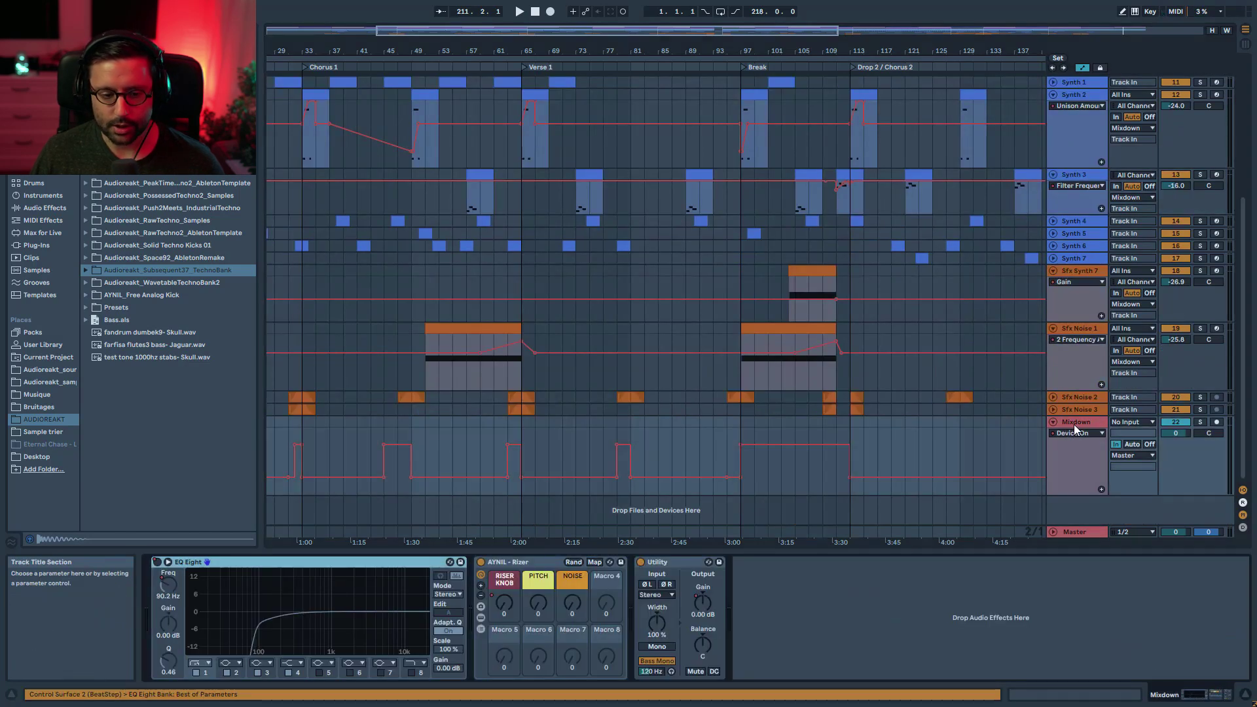
click(503, 603)
click(812, 468)
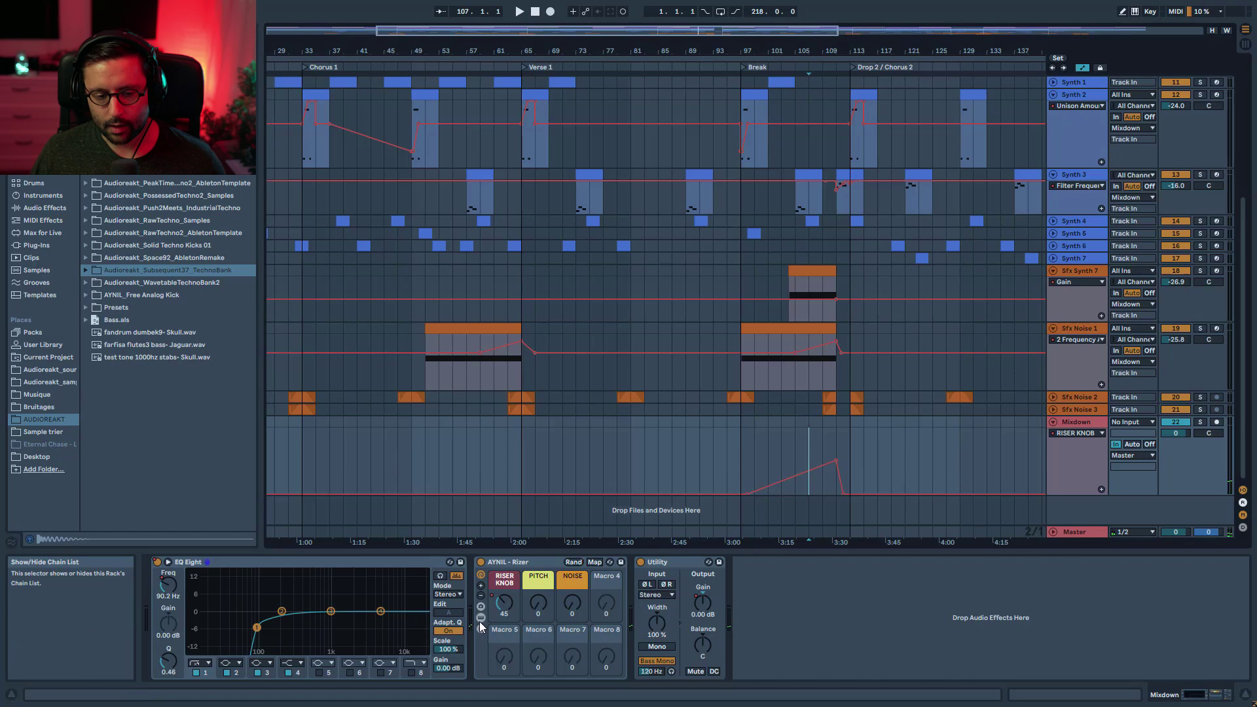
Step: Bring the Rizer rack's macros into view, solo the Mixdown track and play the Break from bar 107
click(480, 618)
mouse_move(1166, 695)
mouse_down()
mouse_move(1178, 696)
mouse_move(1157, 698)
mouse_up()
click(369, 618)
click(805, 447)
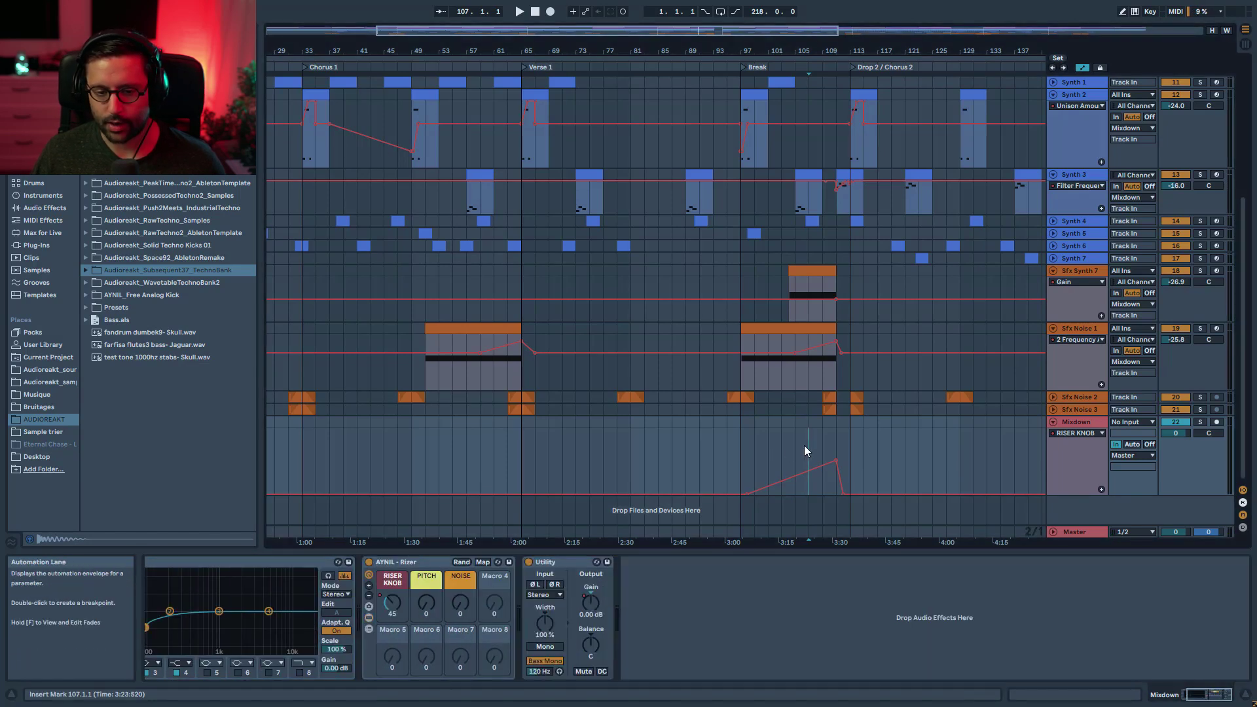
click(1202, 422)
key(space)
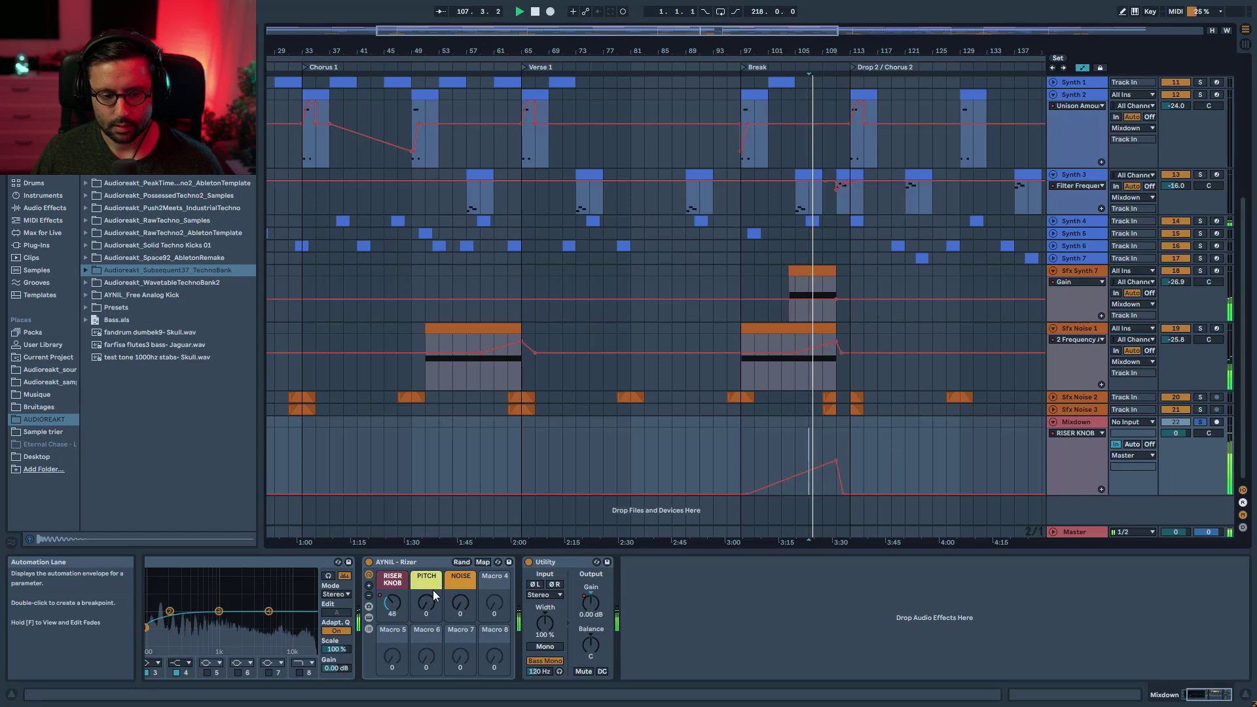
Step: Sweep the RISER KNOB macro up to about 117 and back down to 0 to hear its effect on the mix
drag(393, 613, 393, 571)
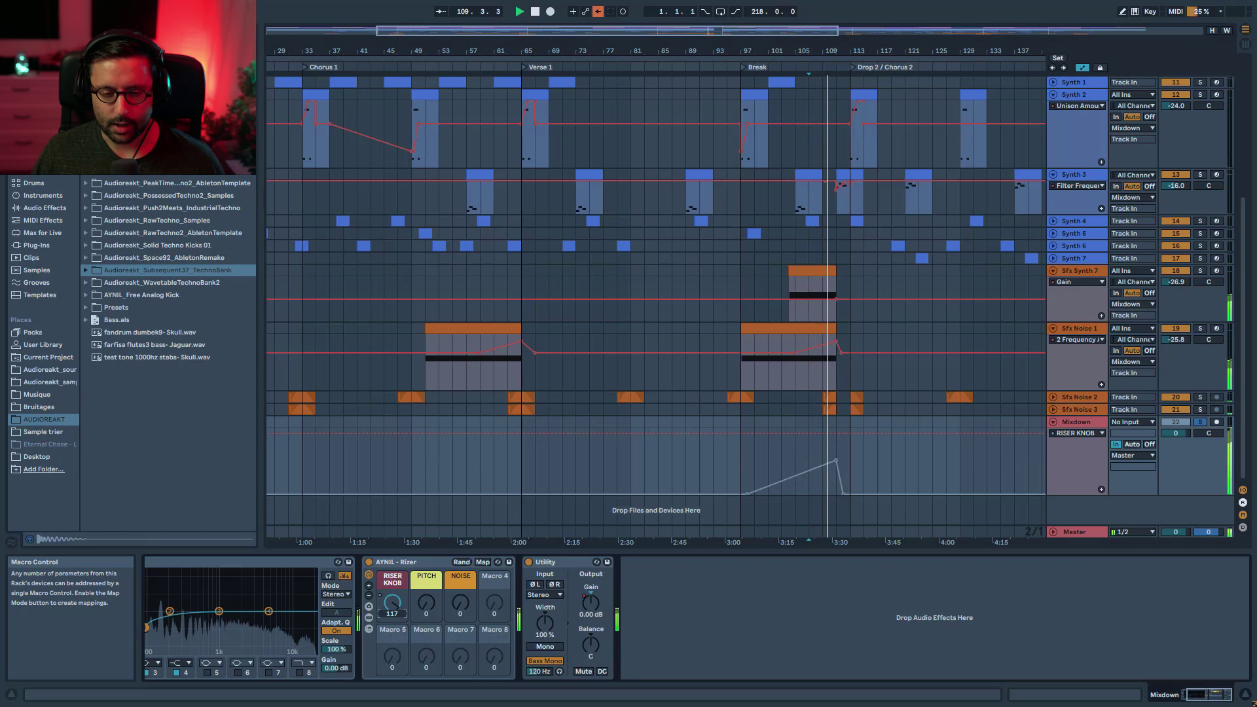
drag(393, 571, 392, 619)
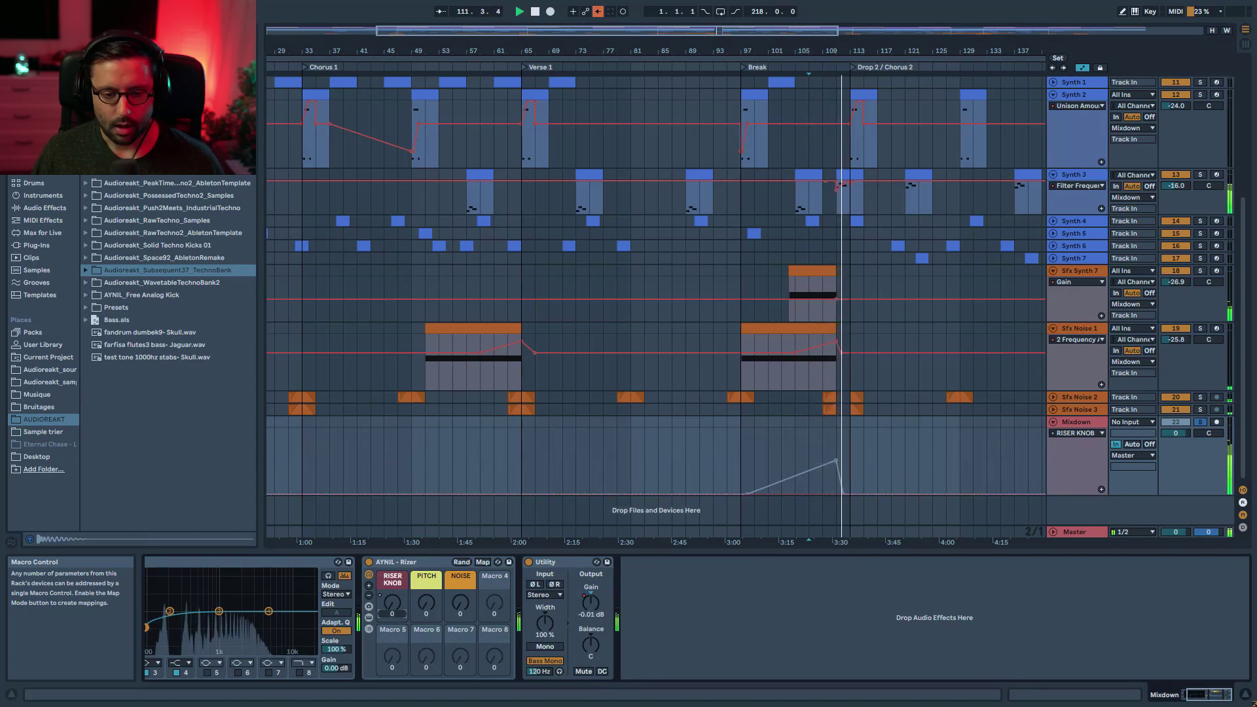
click(431, 563)
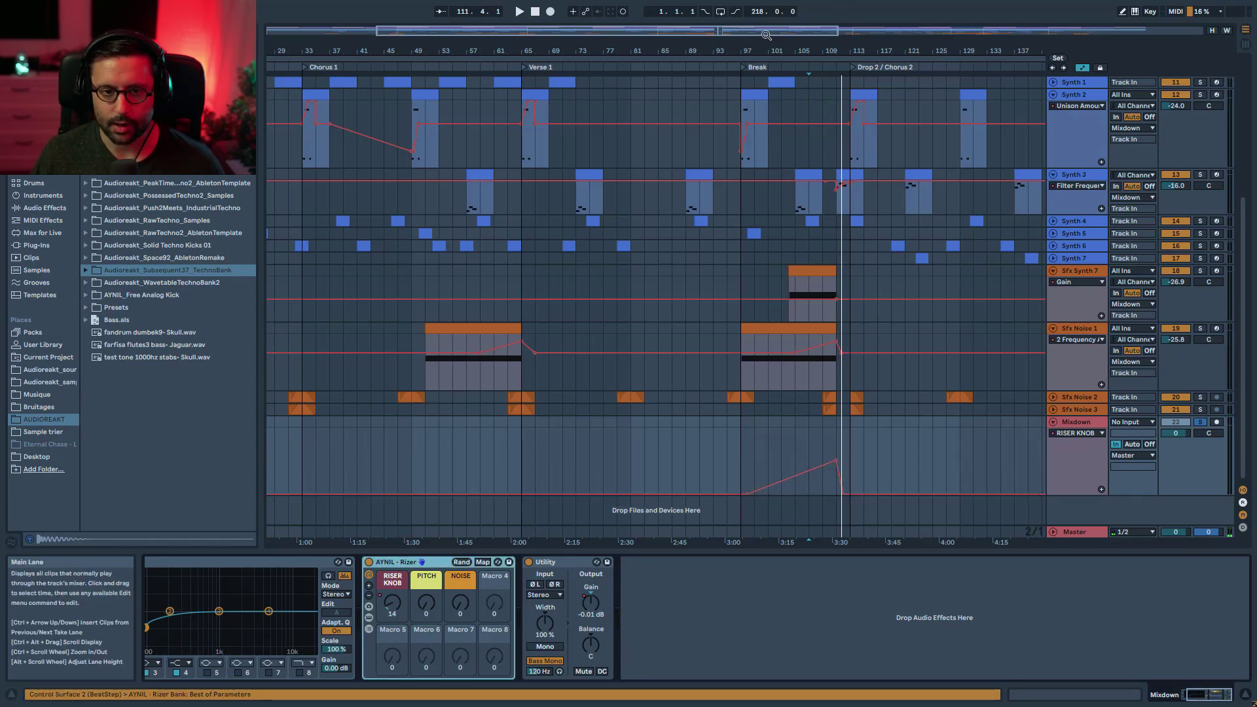
Step: Display the whole arrangement and show the Utility Gain automation on the Mixdown track
double_click(765, 35)
click(1081, 425)
drag(1207, 693, 1195, 695)
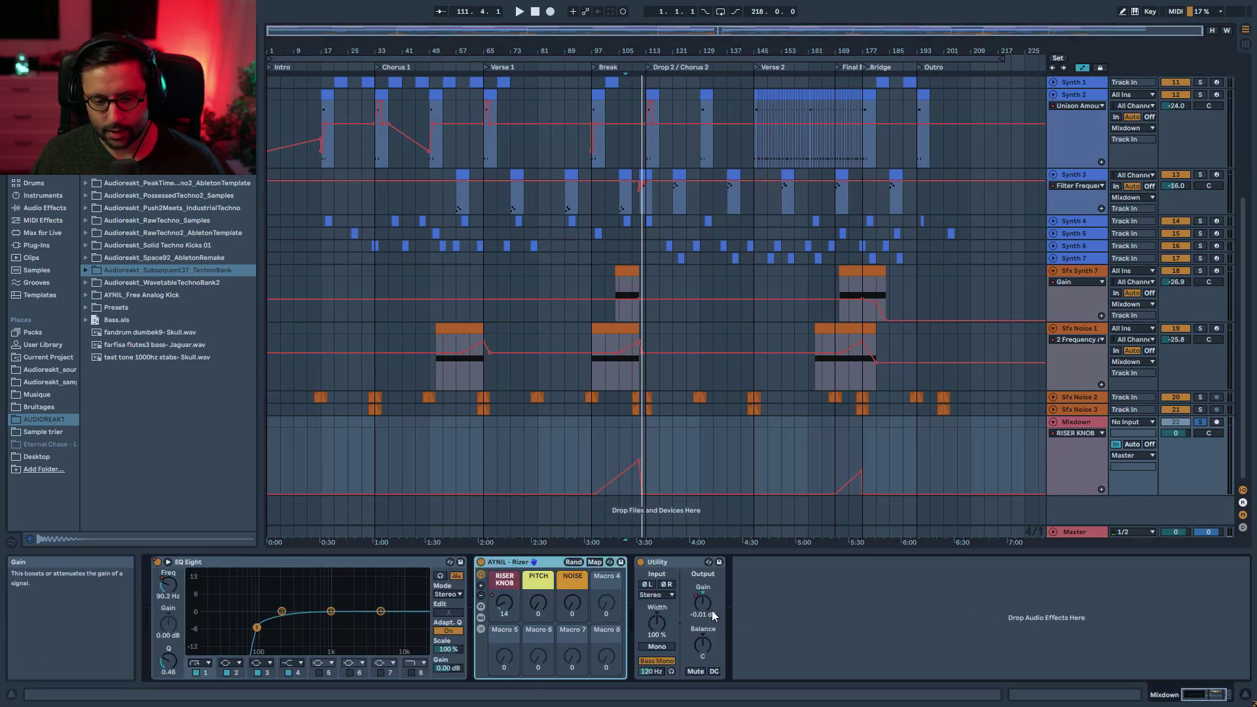
click(709, 609)
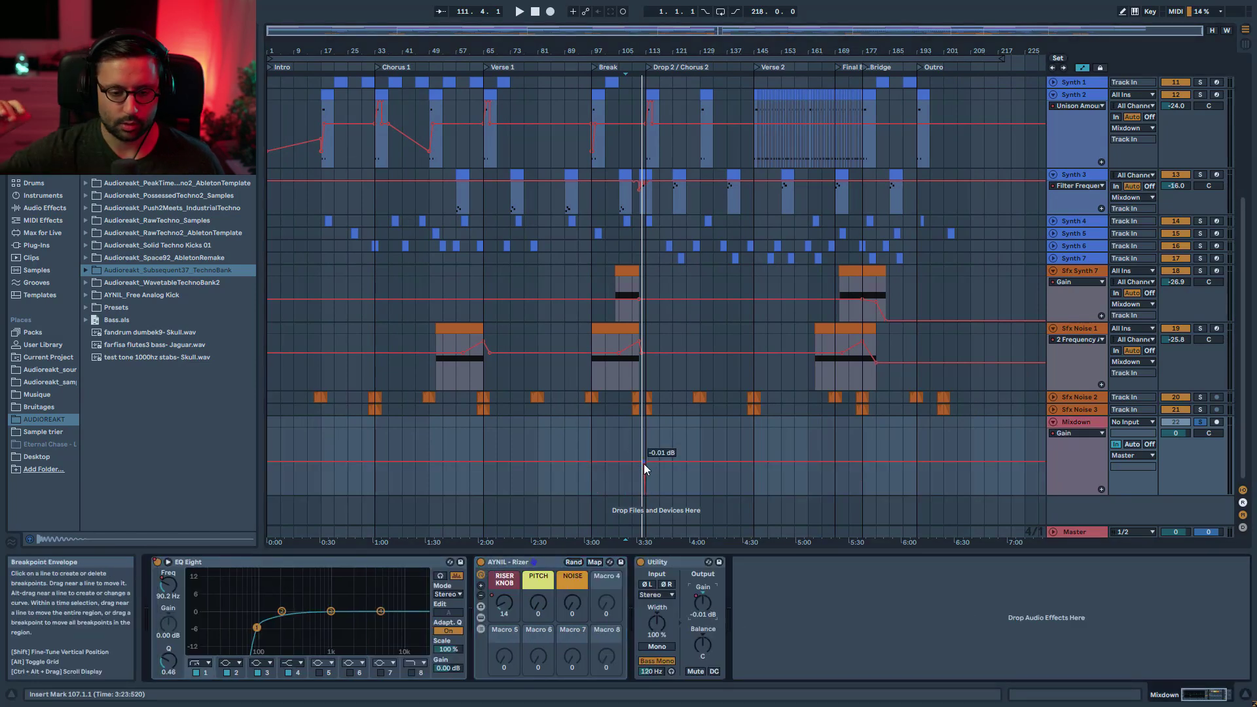
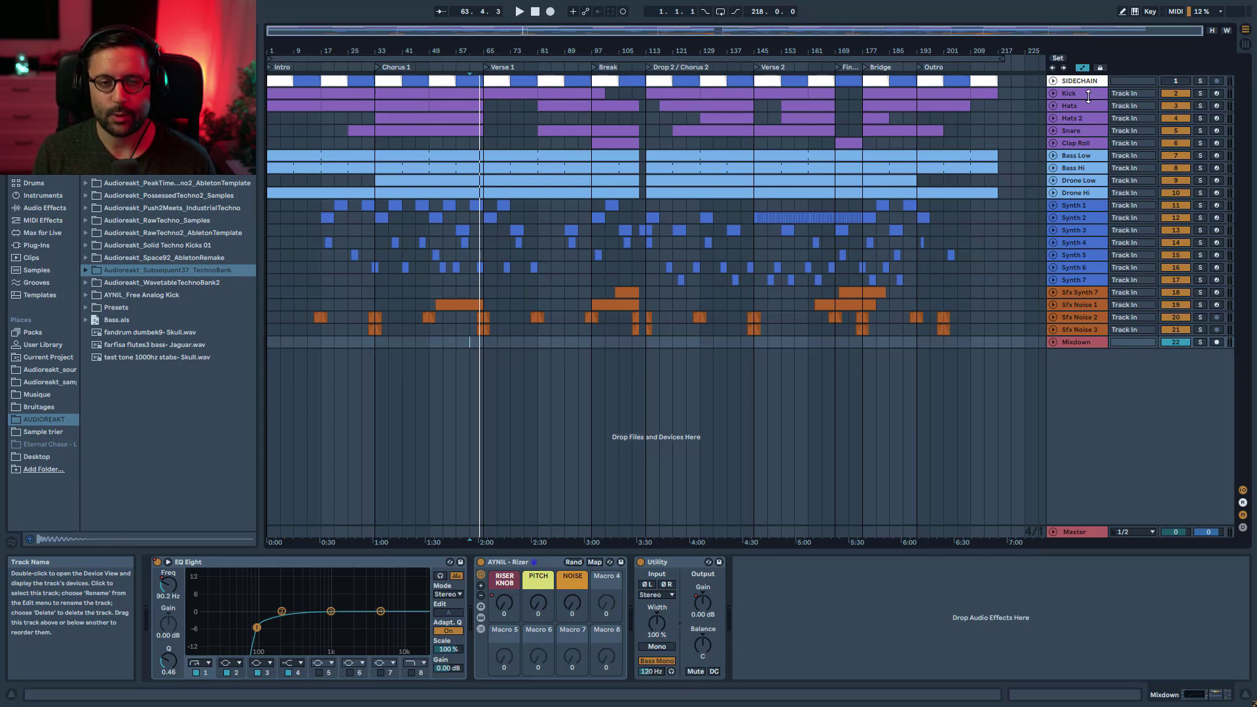
Step: Play the Hats track soloed from bar 61, bypassing and re-enabling its Drum Buss to compare the sound
click(1073, 106)
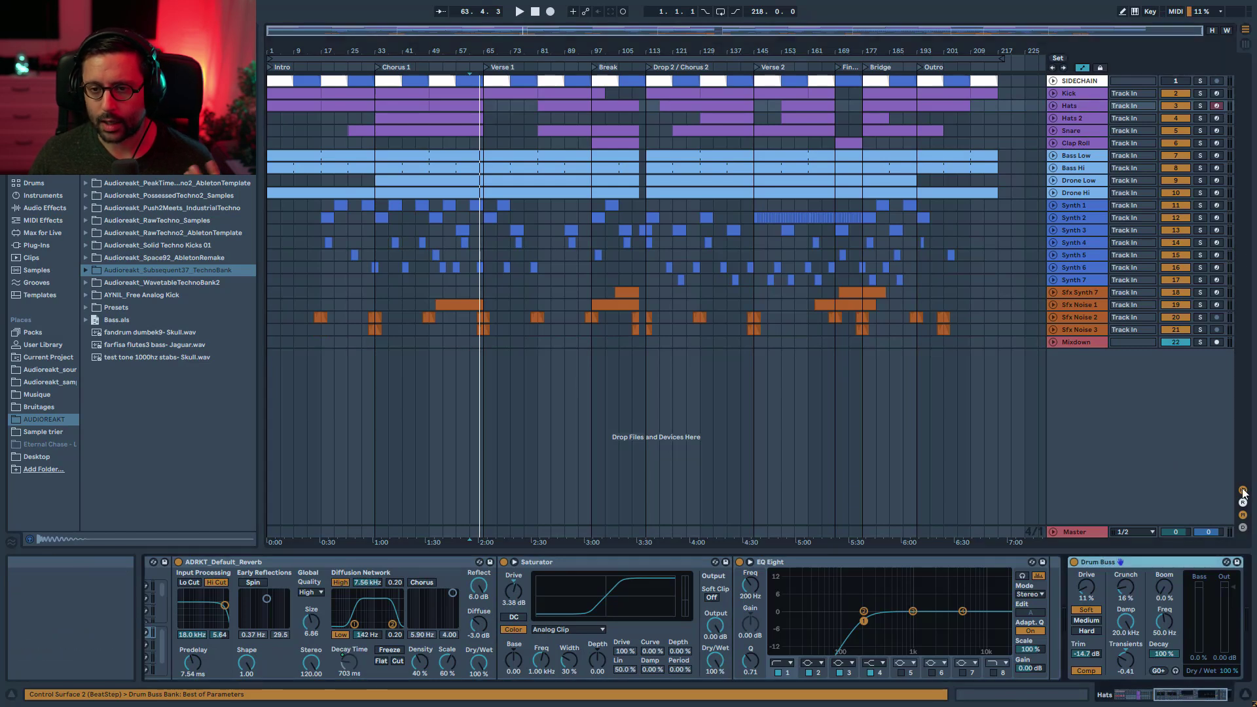
key(space)
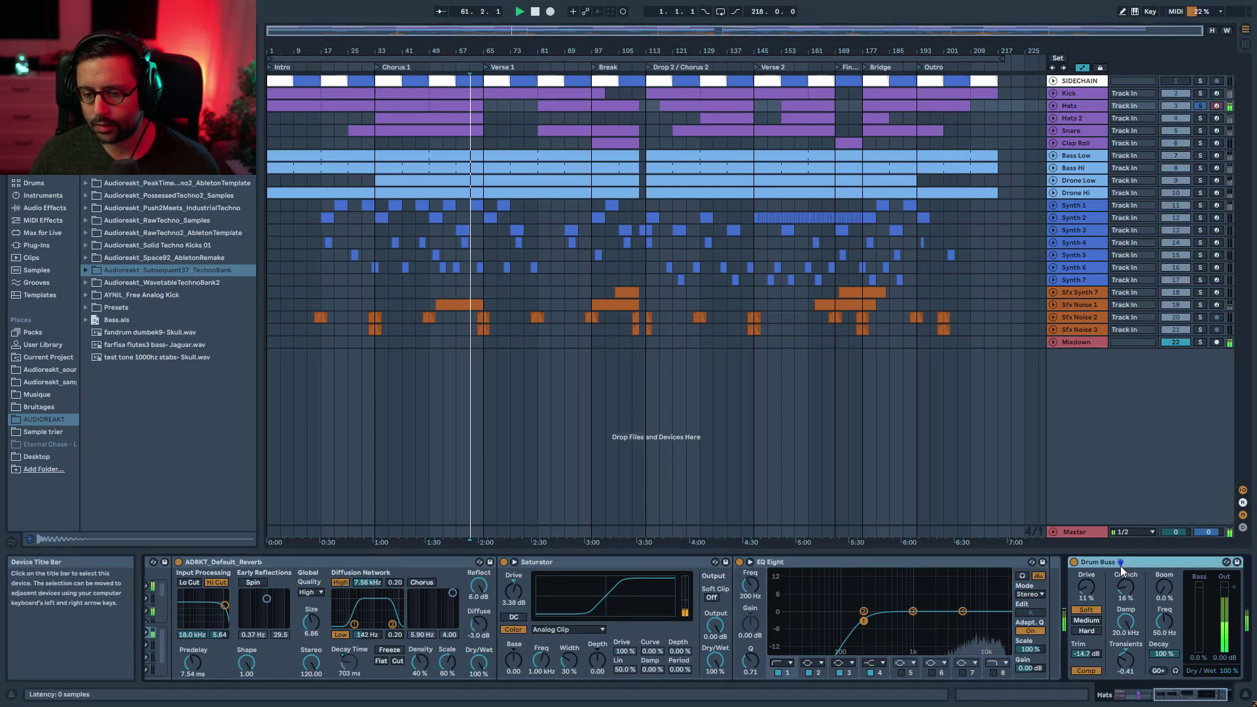
click(1073, 563)
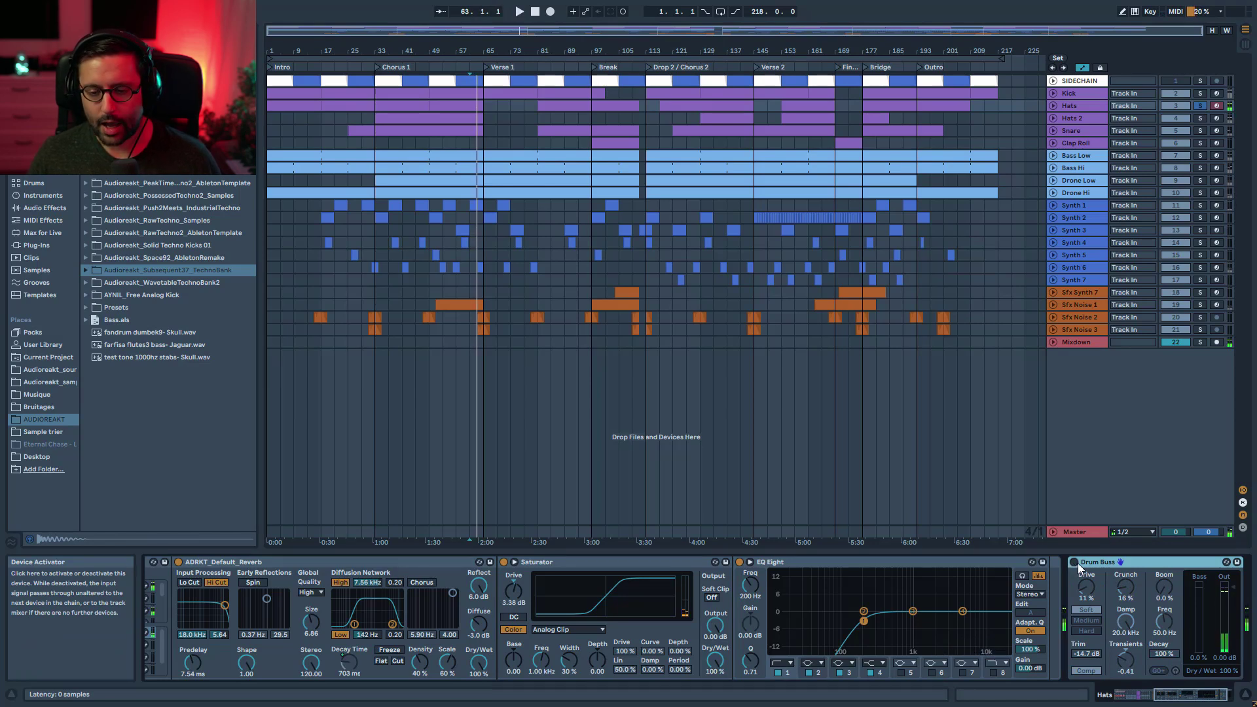
click(1074, 563)
drag(1189, 694, 1199, 694)
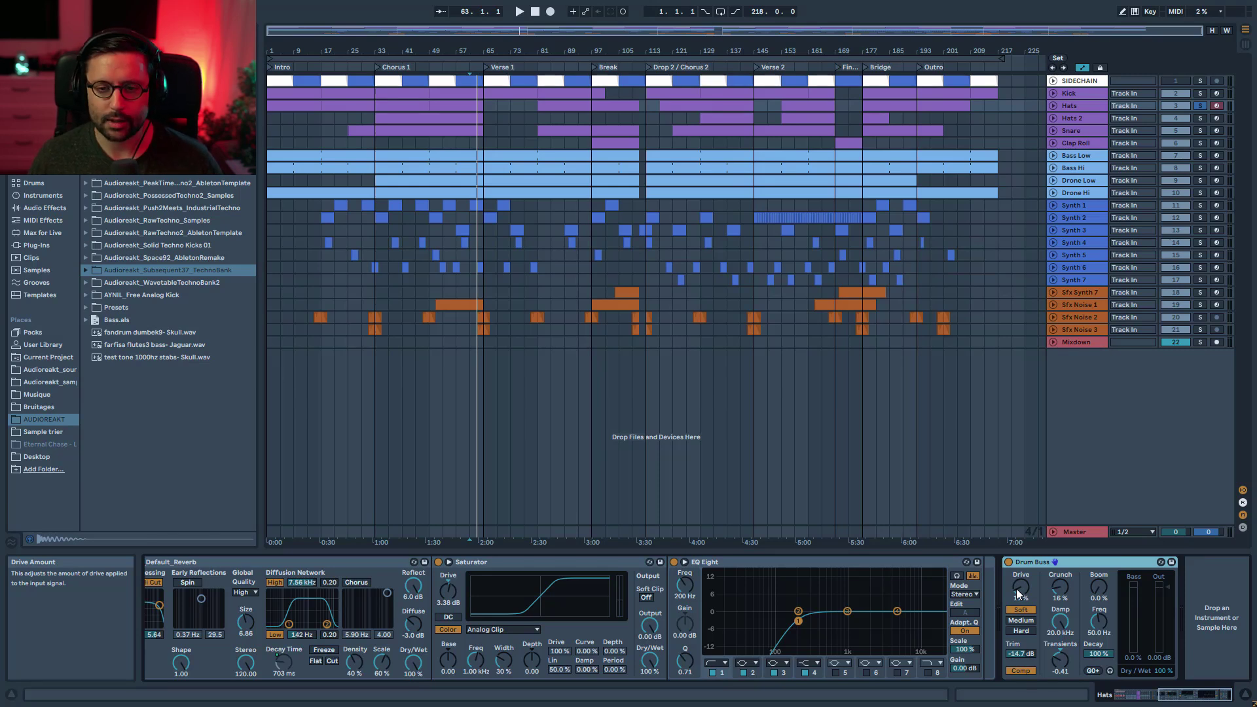
Step: Examine the Hats Drum Buss Crunch and Transients controls and replay the hats with the device bypassed and active
click(1062, 595)
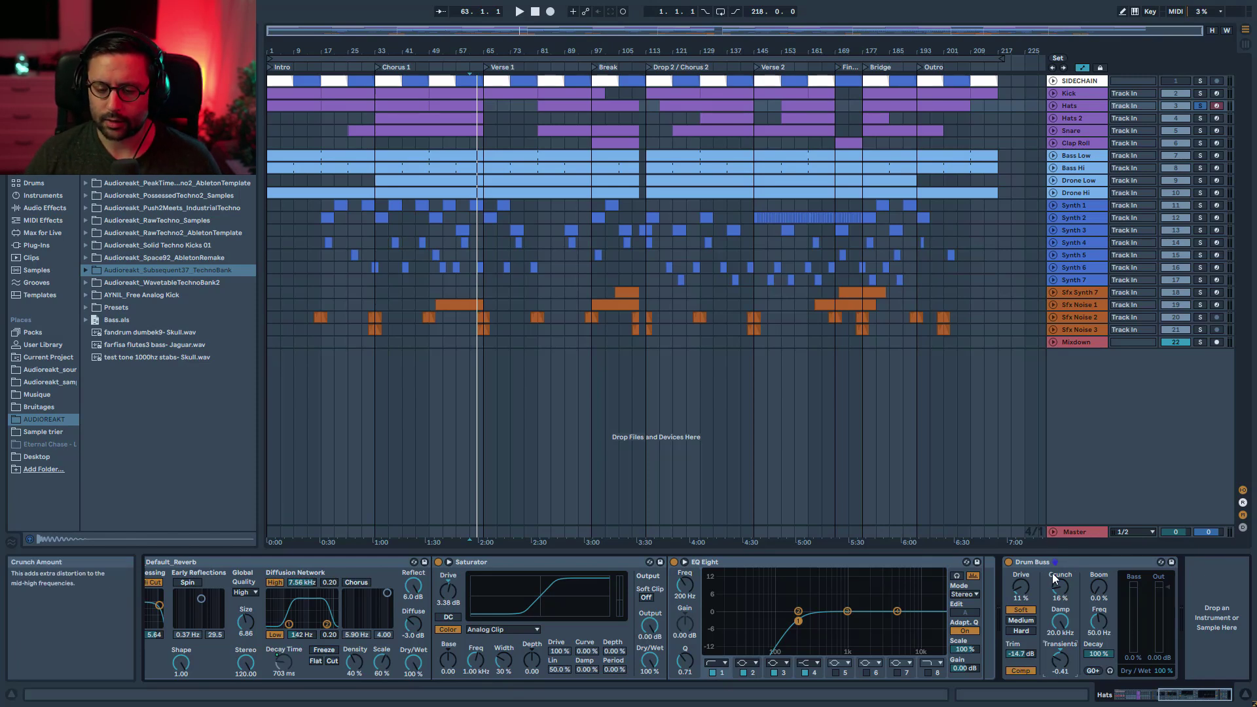
click(1008, 562)
key(space)
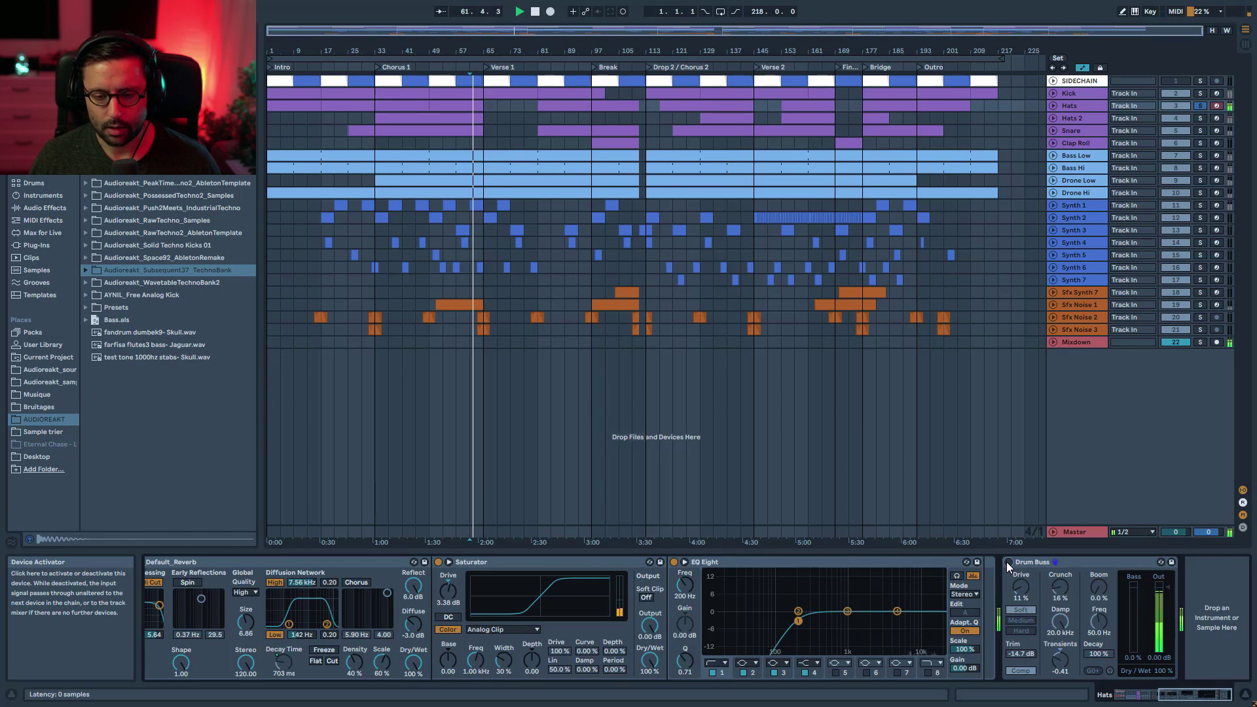
click(1008, 563)
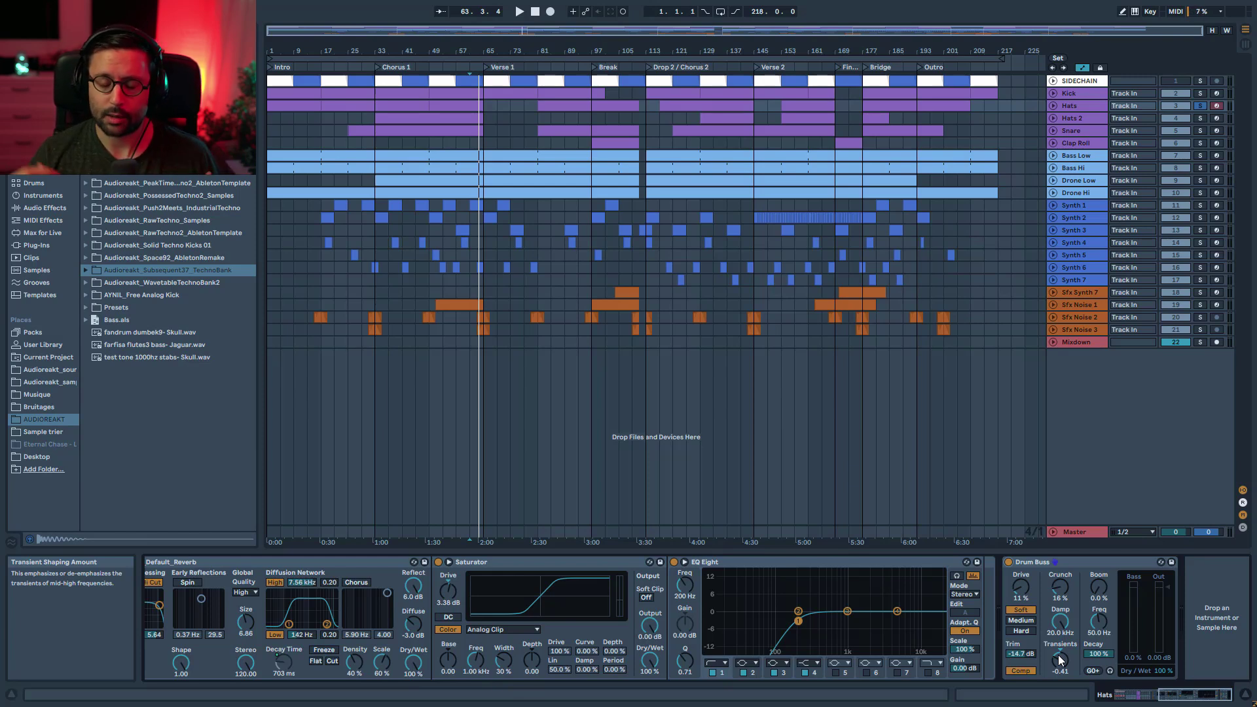
key(space)
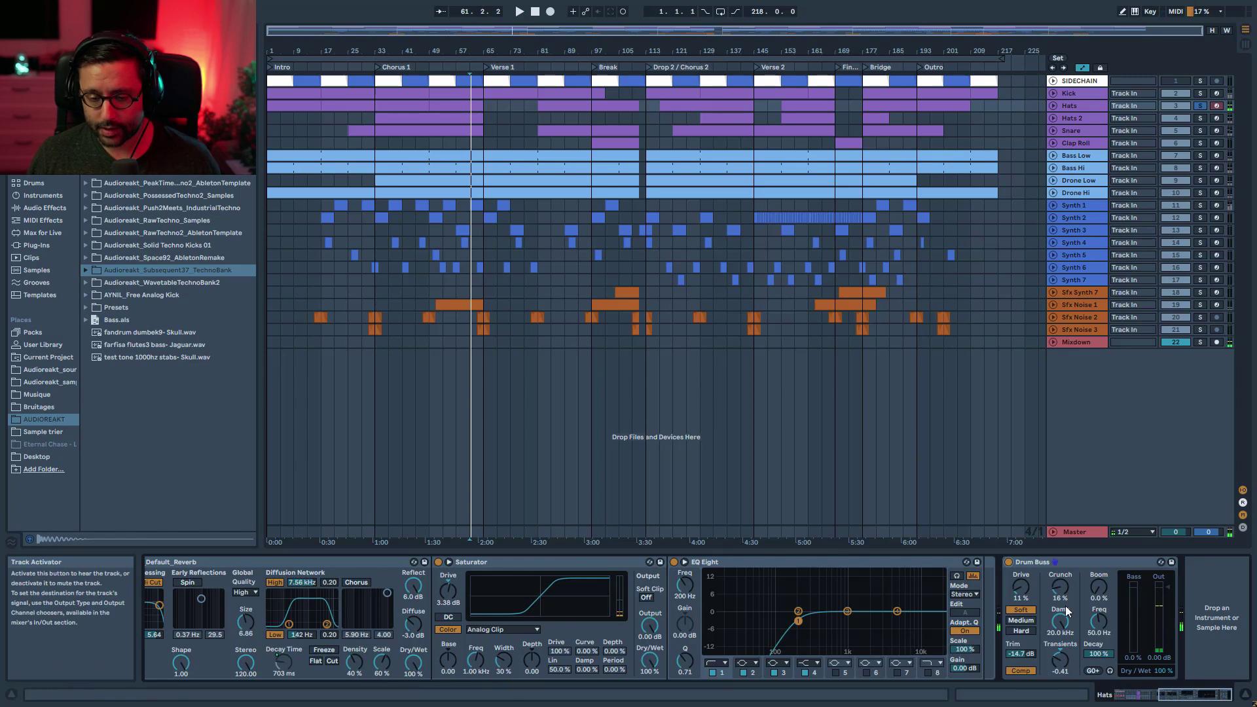
Step: Play the hats while examining the CHH and OHH pads and Reverb Close chain in AYNIL_DR_Hats, then return to Drum Buss
drag(1186, 694, 1138, 694)
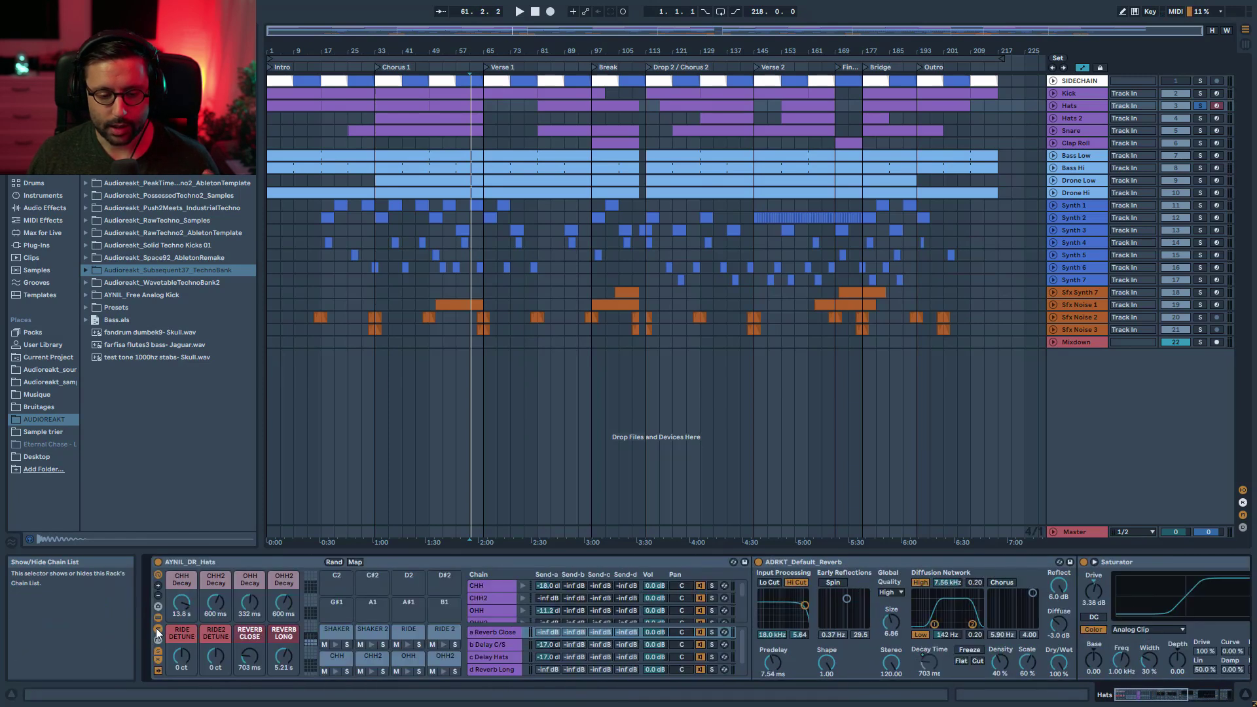
click(340, 661)
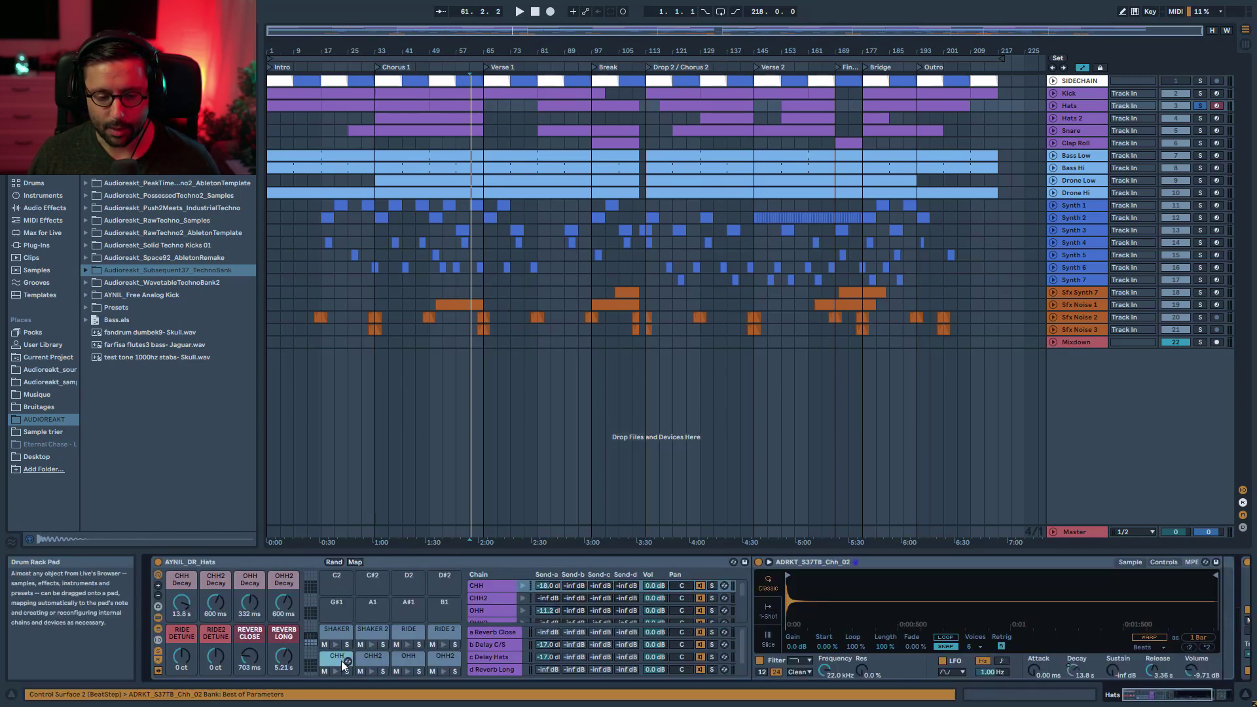
key(space)
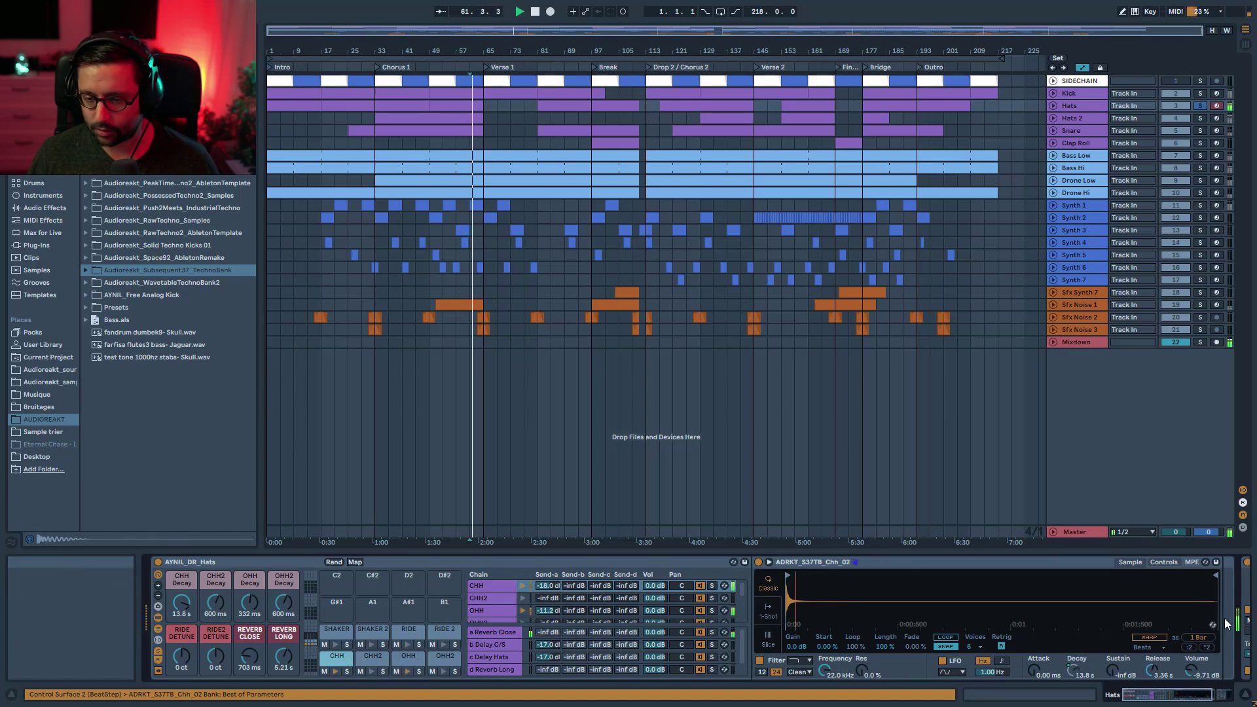
click(413, 658)
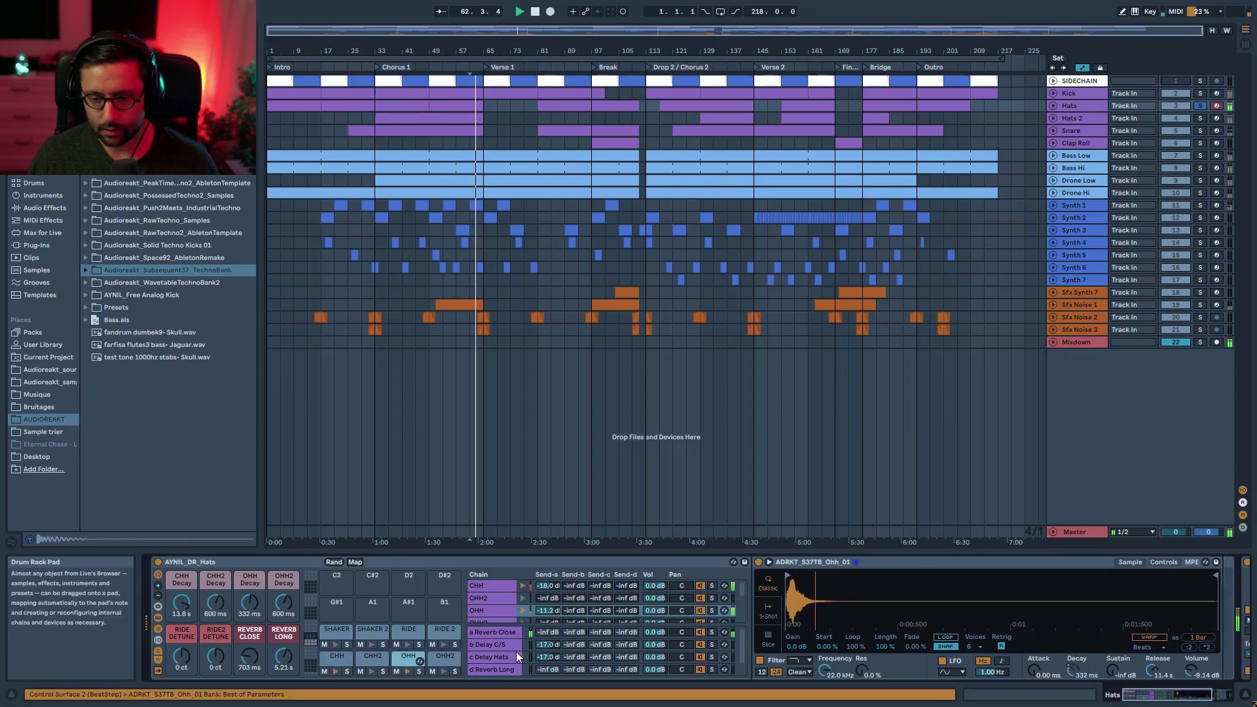
click(506, 635)
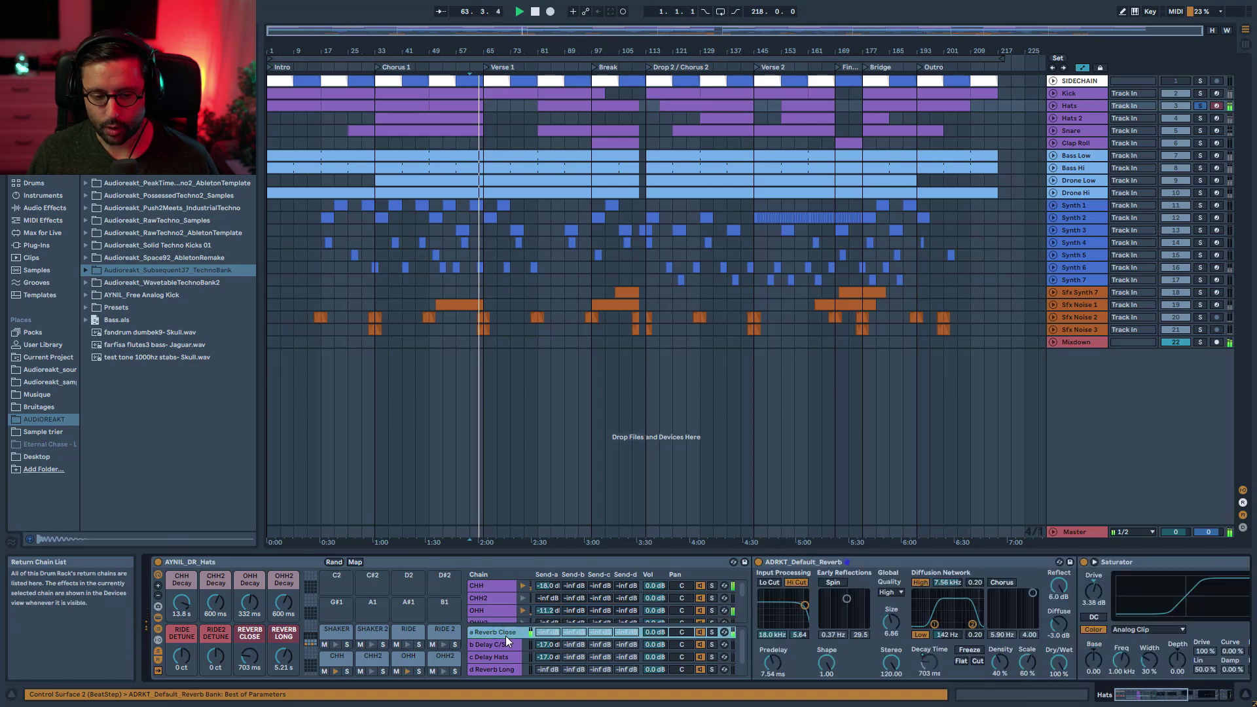
scroll(1064, 567, right, 10)
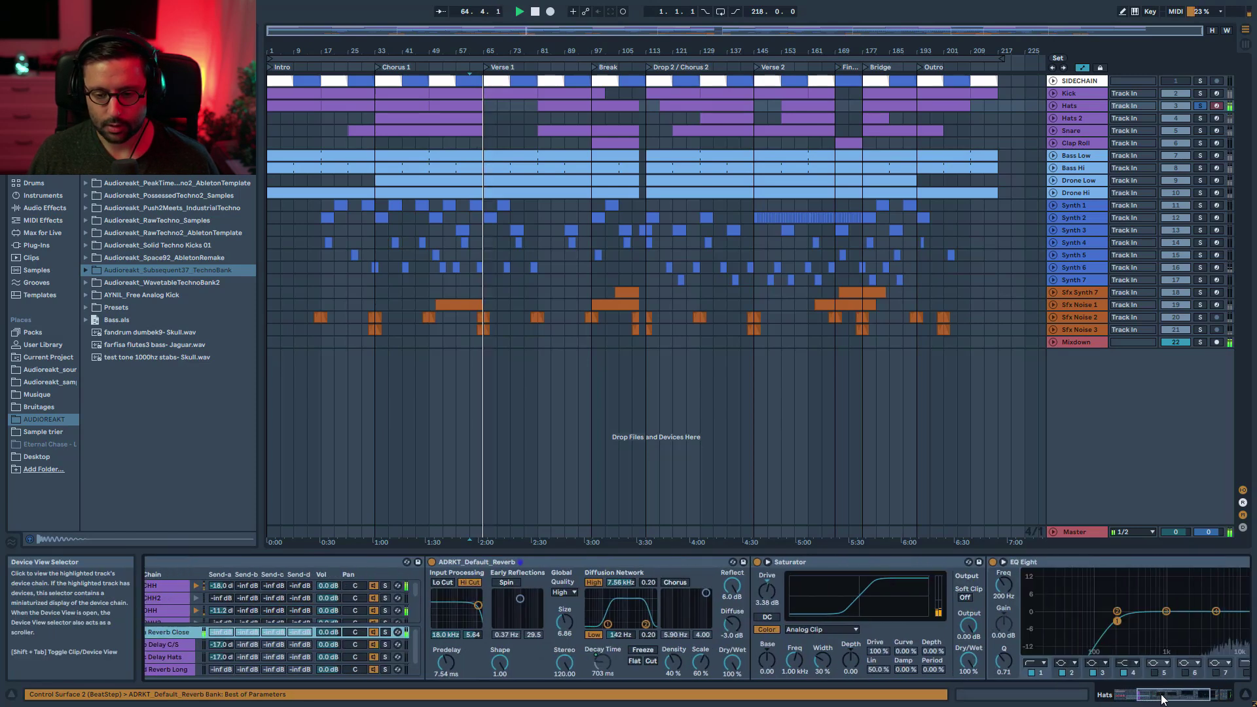
click(1065, 563)
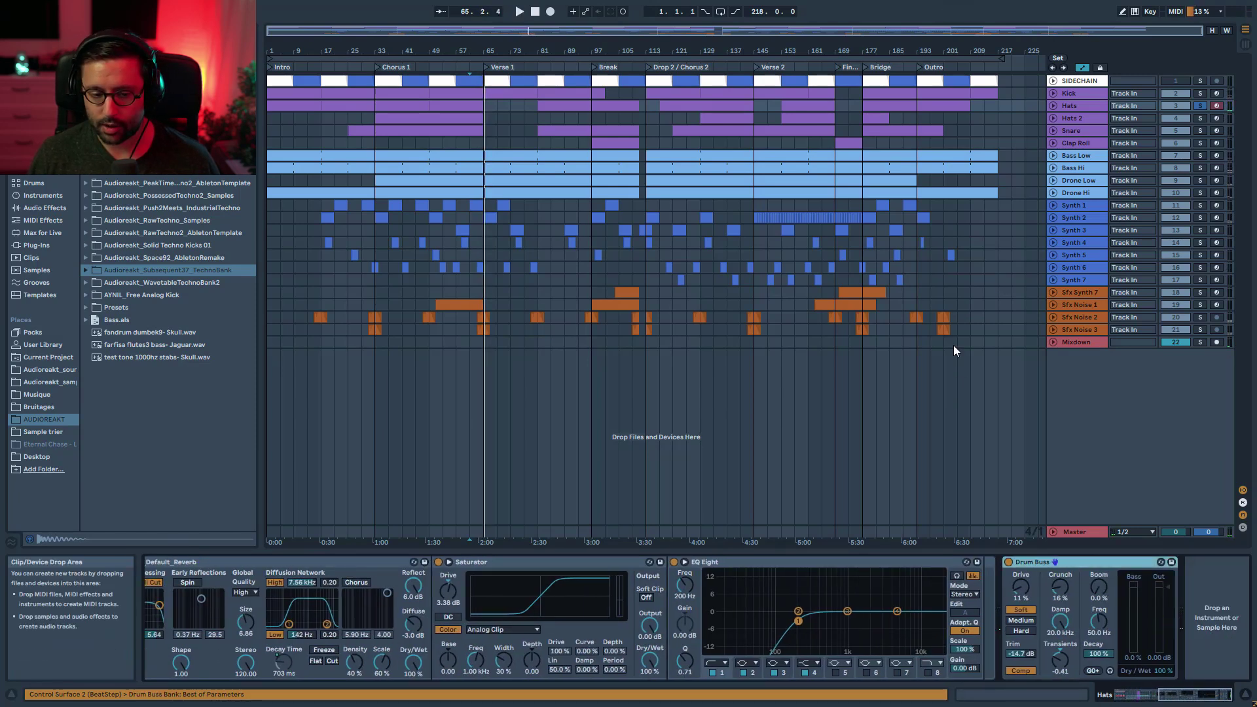
Step: Solo the Kick track, play it from bar 61 and bypass its Drum Buss to hear the difference
click(1199, 94)
scroll(999, 586, right, 8)
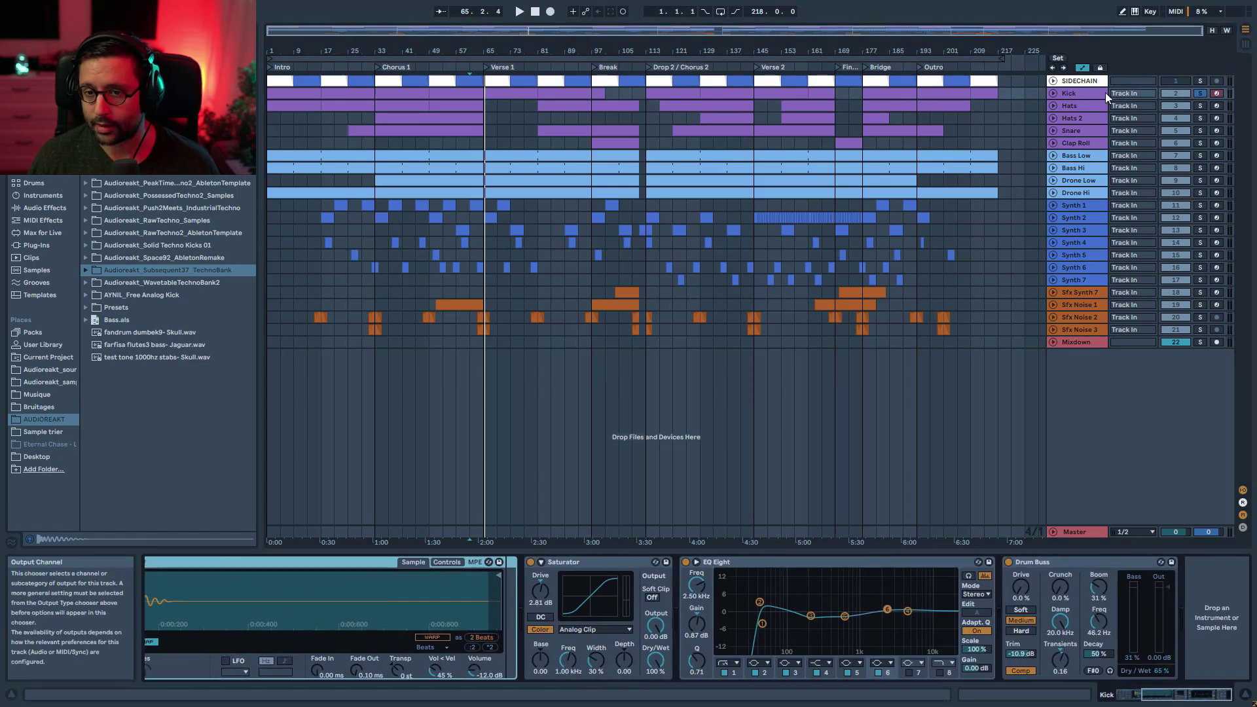
click(1082, 92)
key(space)
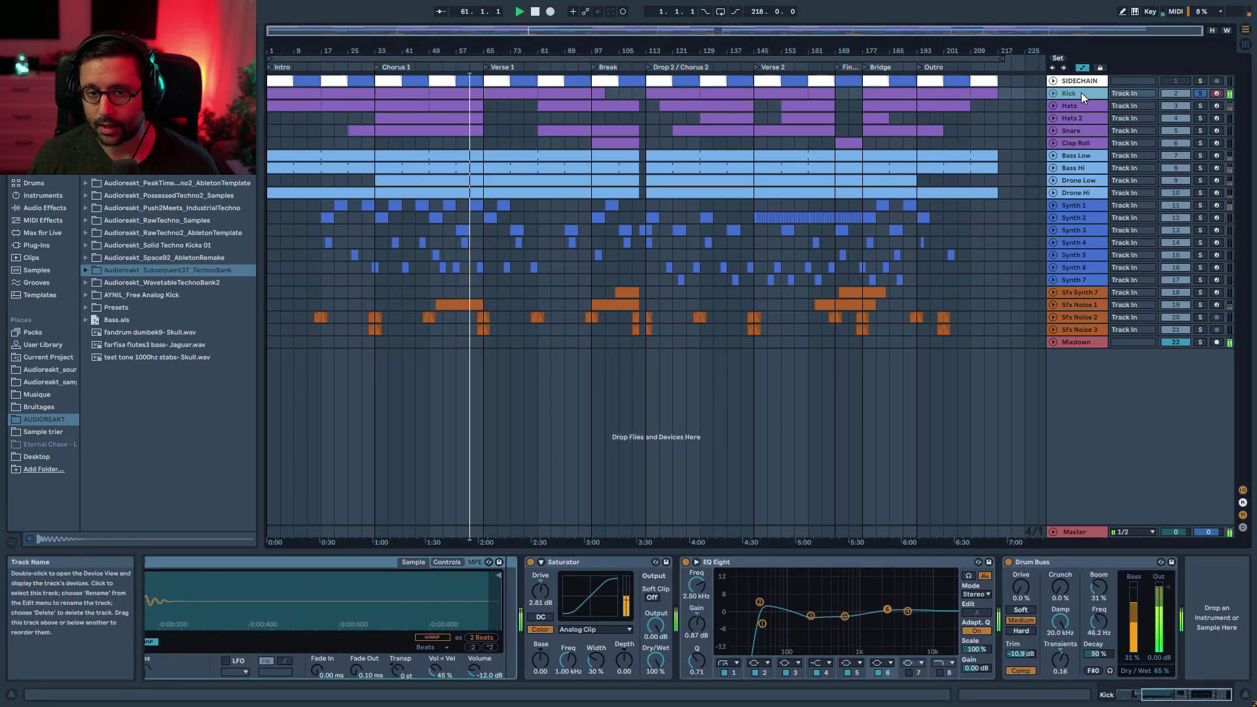
click(1009, 562)
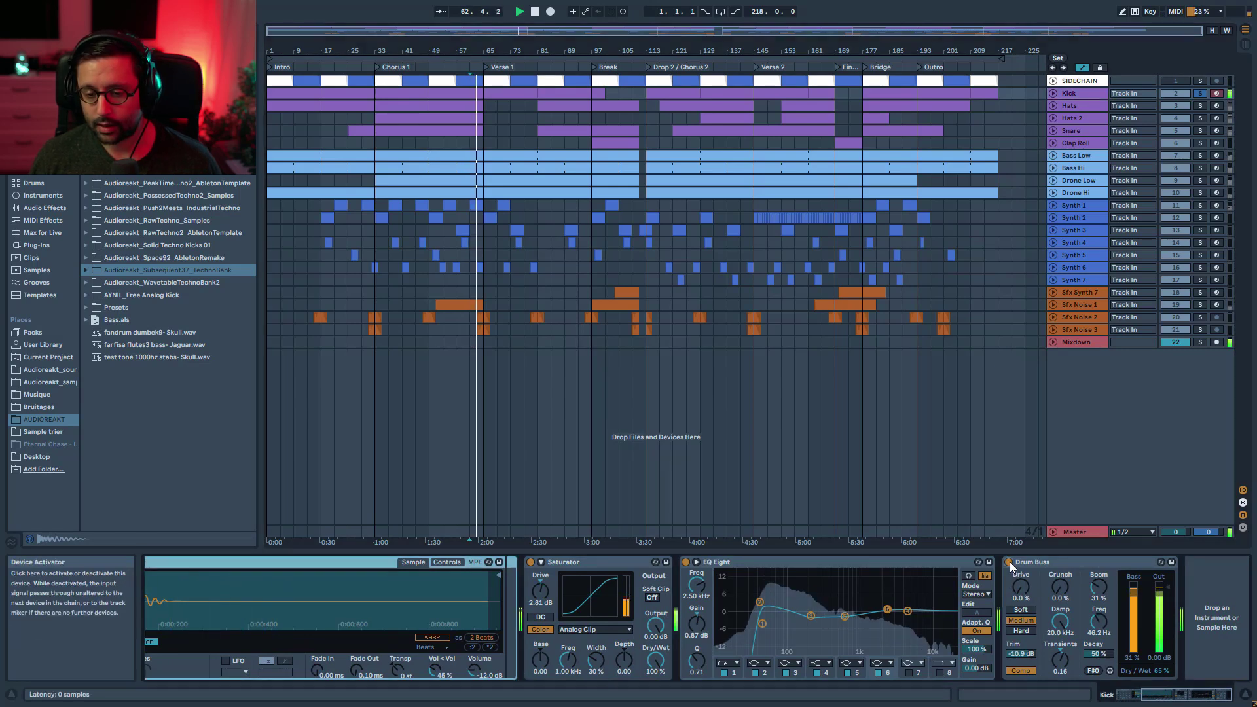
Step: Replay the soloed Kick near the start of Chorus 1, switching its Drum Buss on and off to compare
click(387, 143)
key(space)
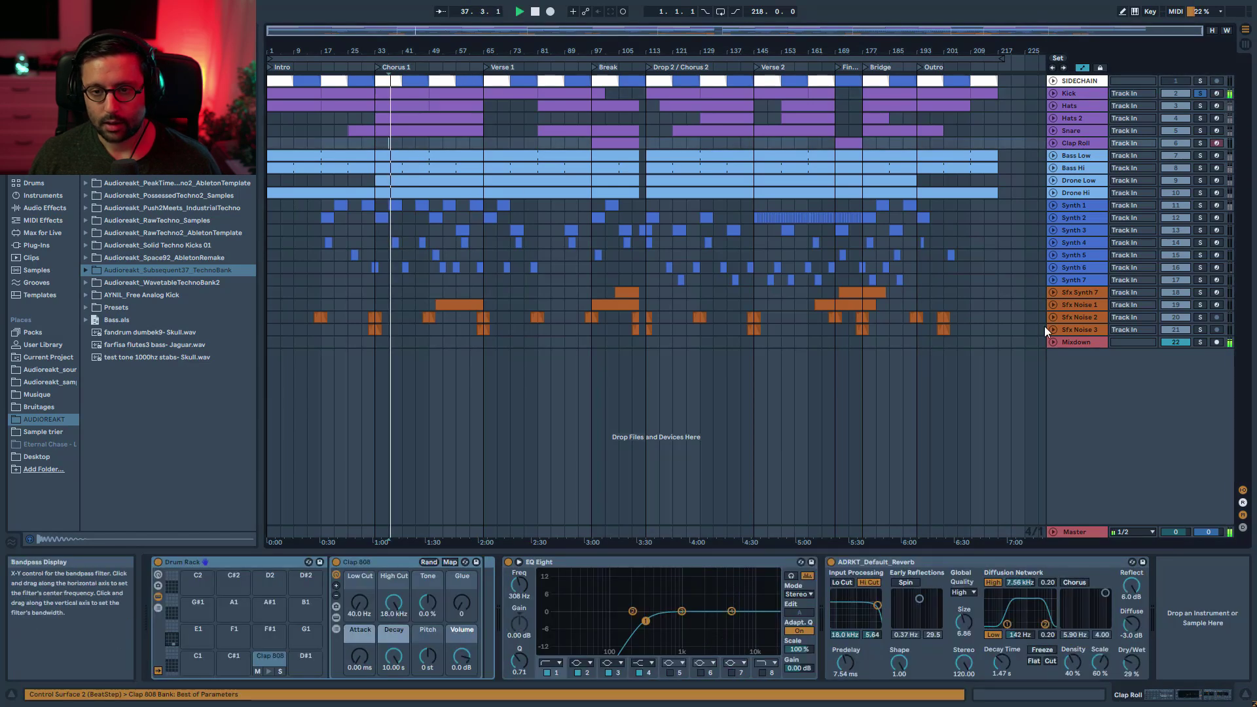
click(1069, 93)
drag(1136, 695, 1179, 695)
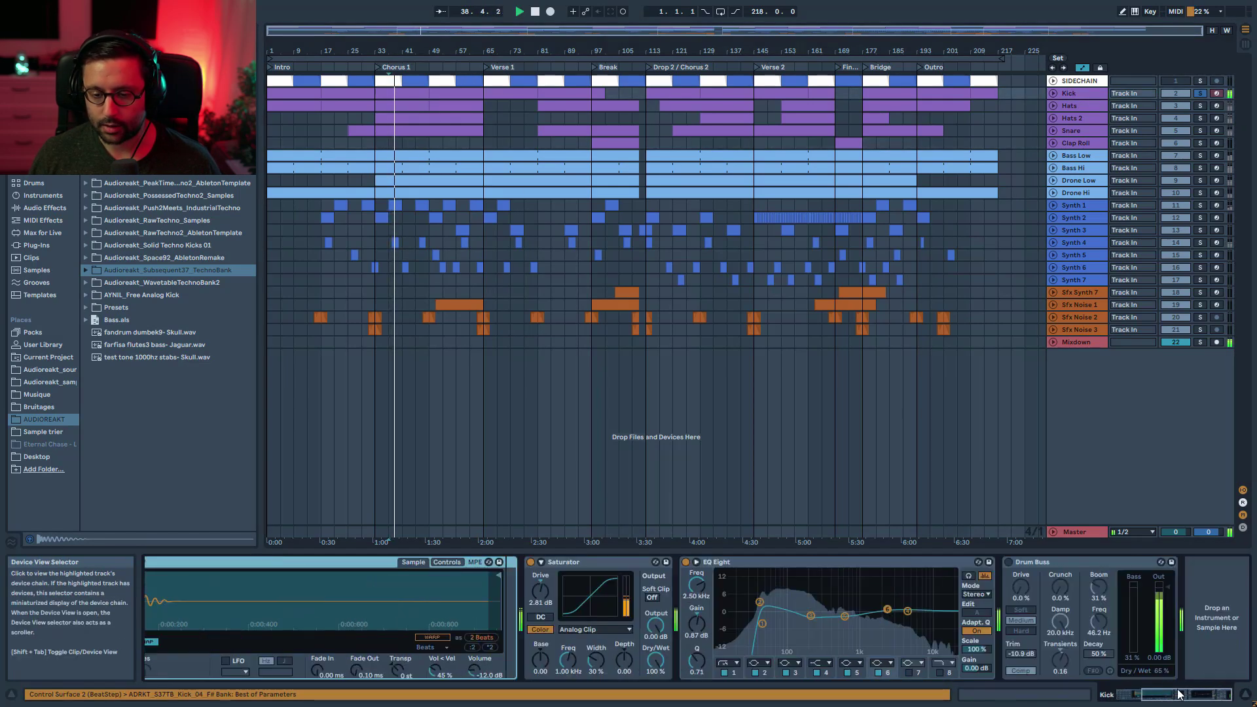
click(1008, 563)
click(1007, 564)
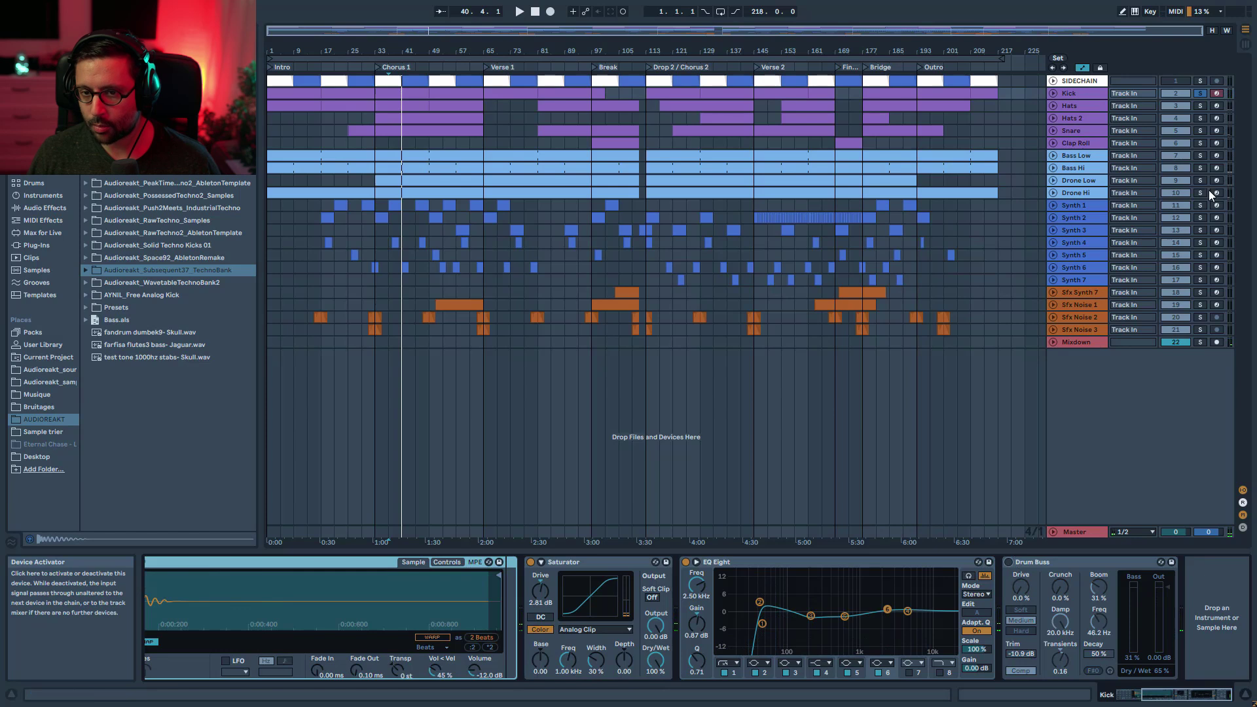
Step: Unsolo the Kick and play the full mix from bar 33, switching the Kick's Drum Buss on to compare
click(1199, 95)
click(388, 142)
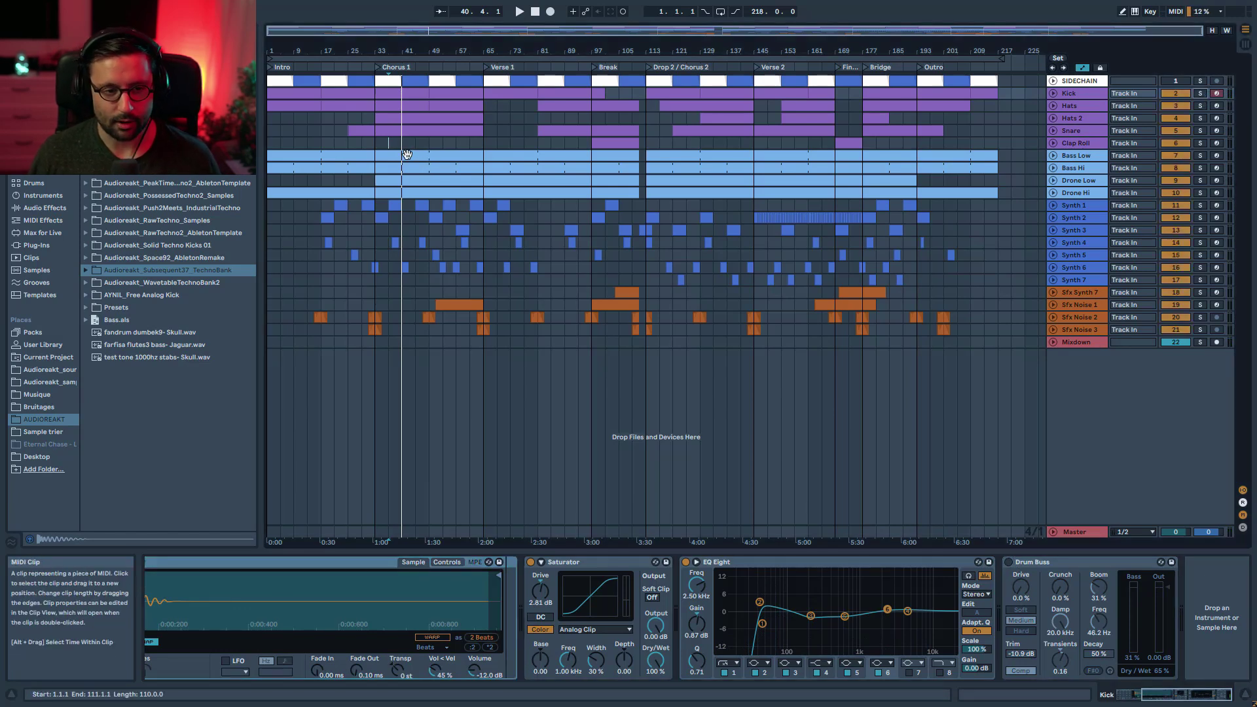
click(373, 143)
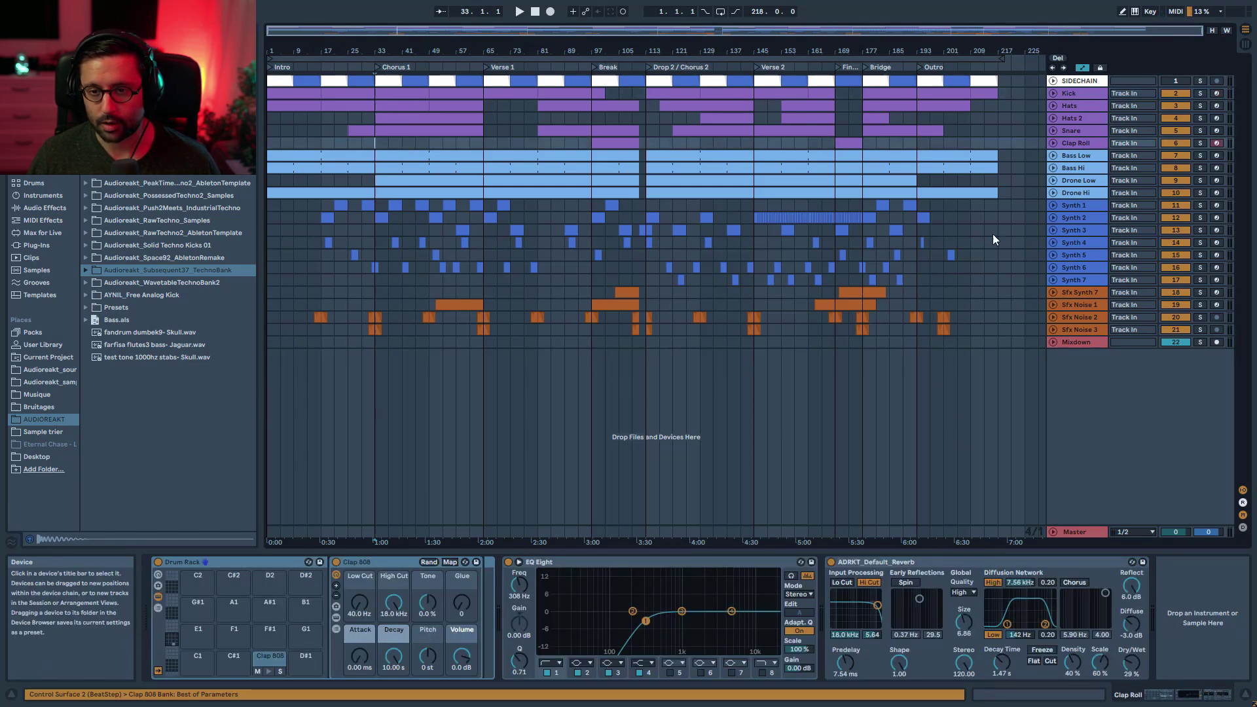
click(1071, 93)
key(space)
drag(1137, 694, 1167, 694)
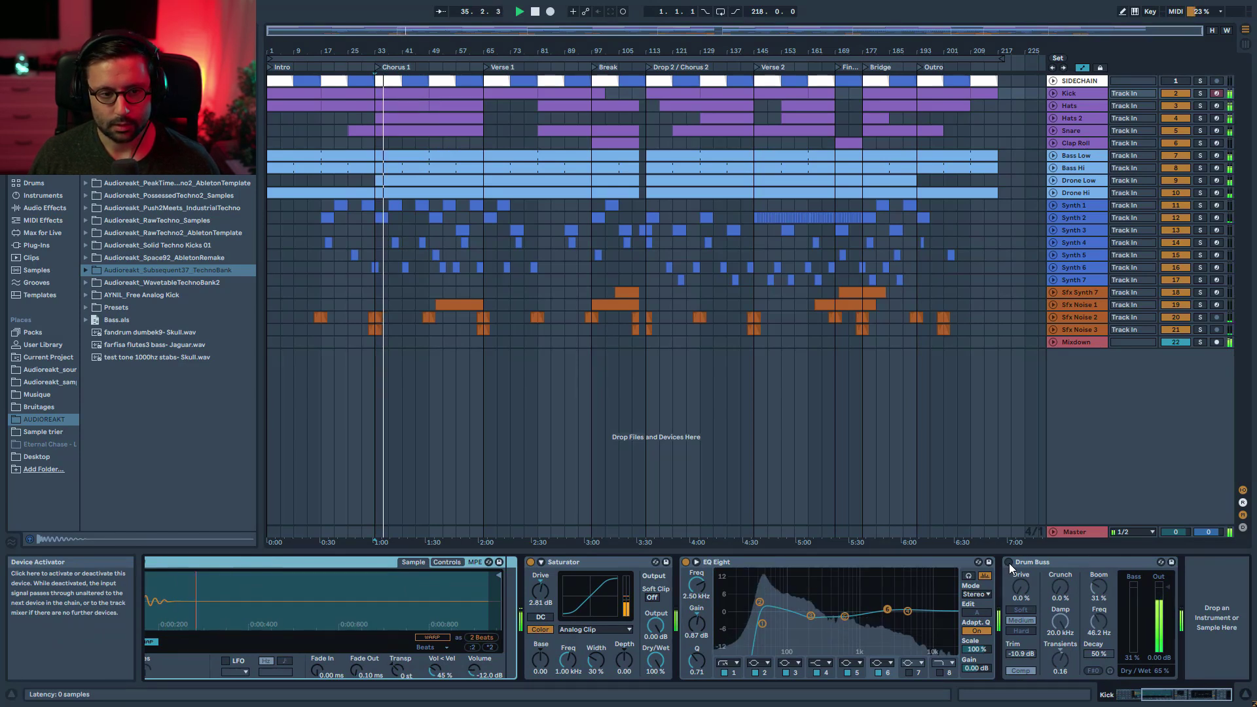
click(1008, 563)
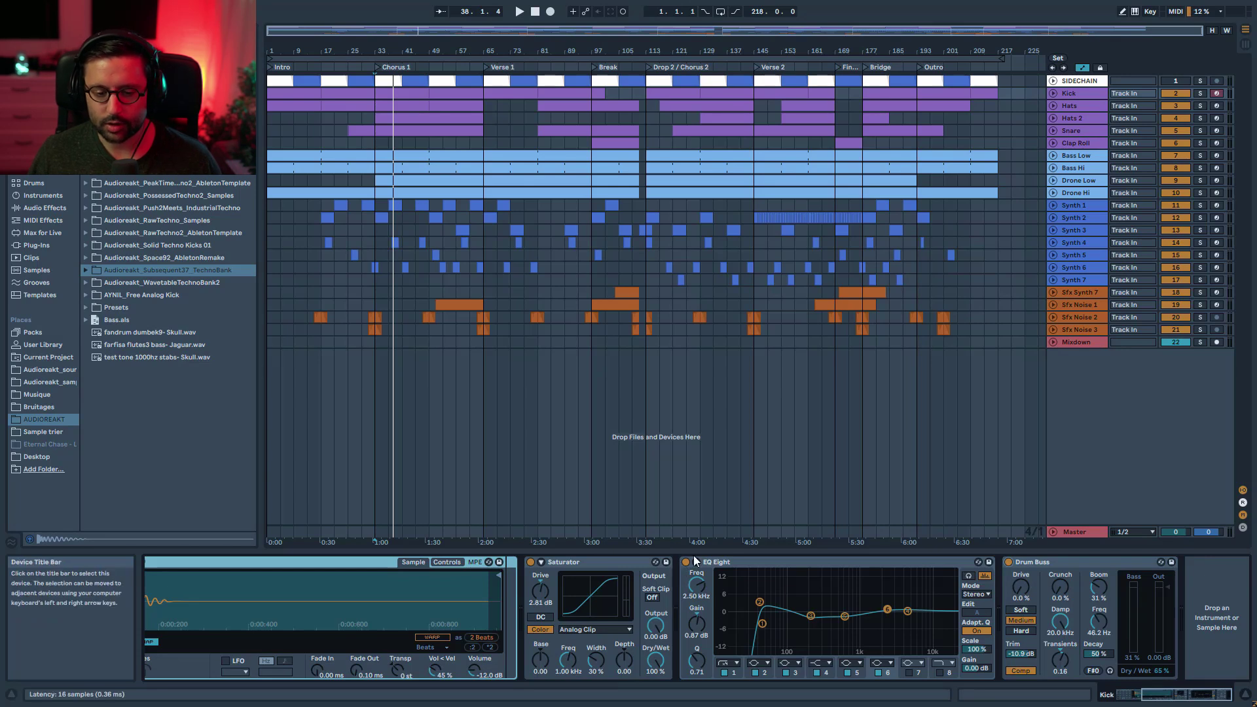
Step: Solo the Kick and play it from bar 33, toggling its EQ Eight and Drum Buss to compare the sound
click(1205, 95)
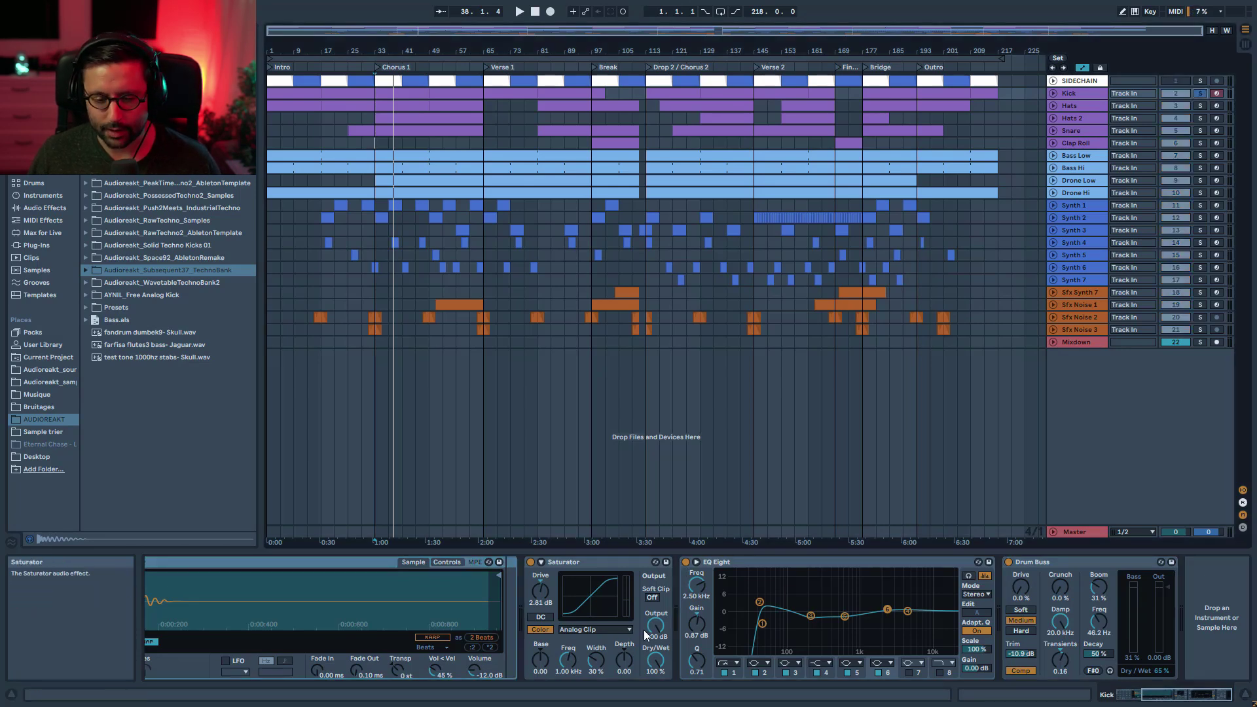
key(space)
click(685, 562)
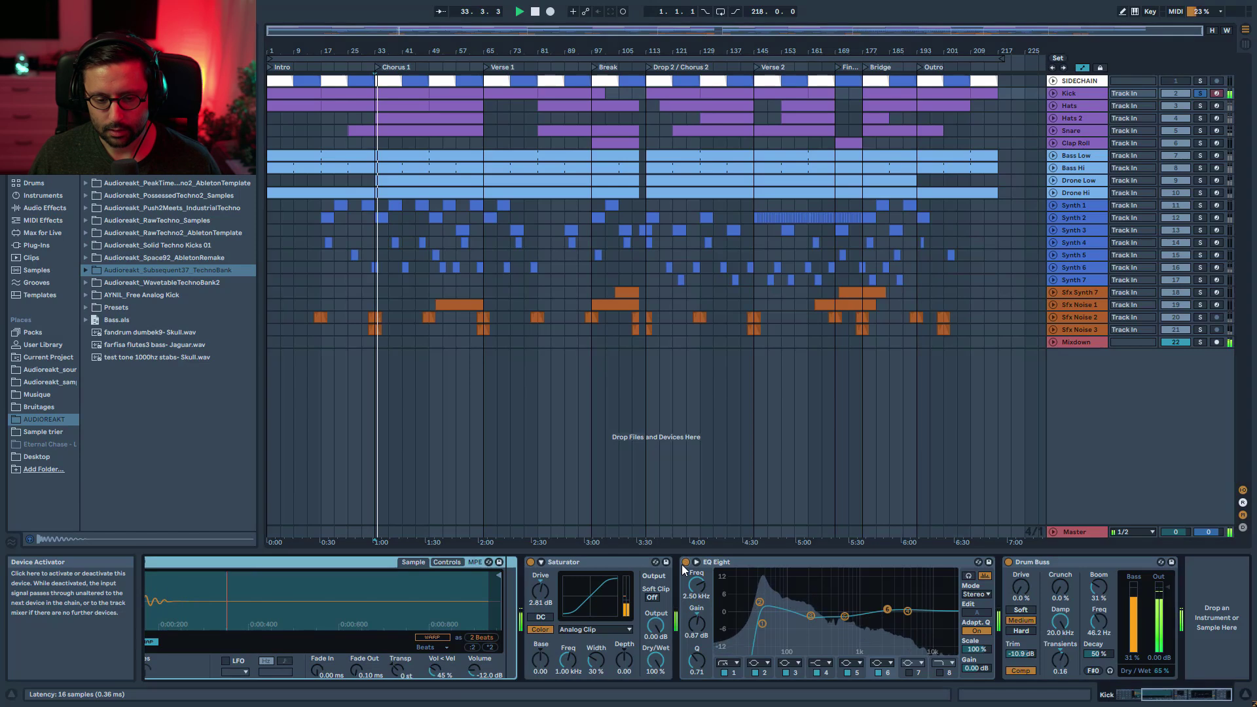
click(1009, 562)
click(686, 561)
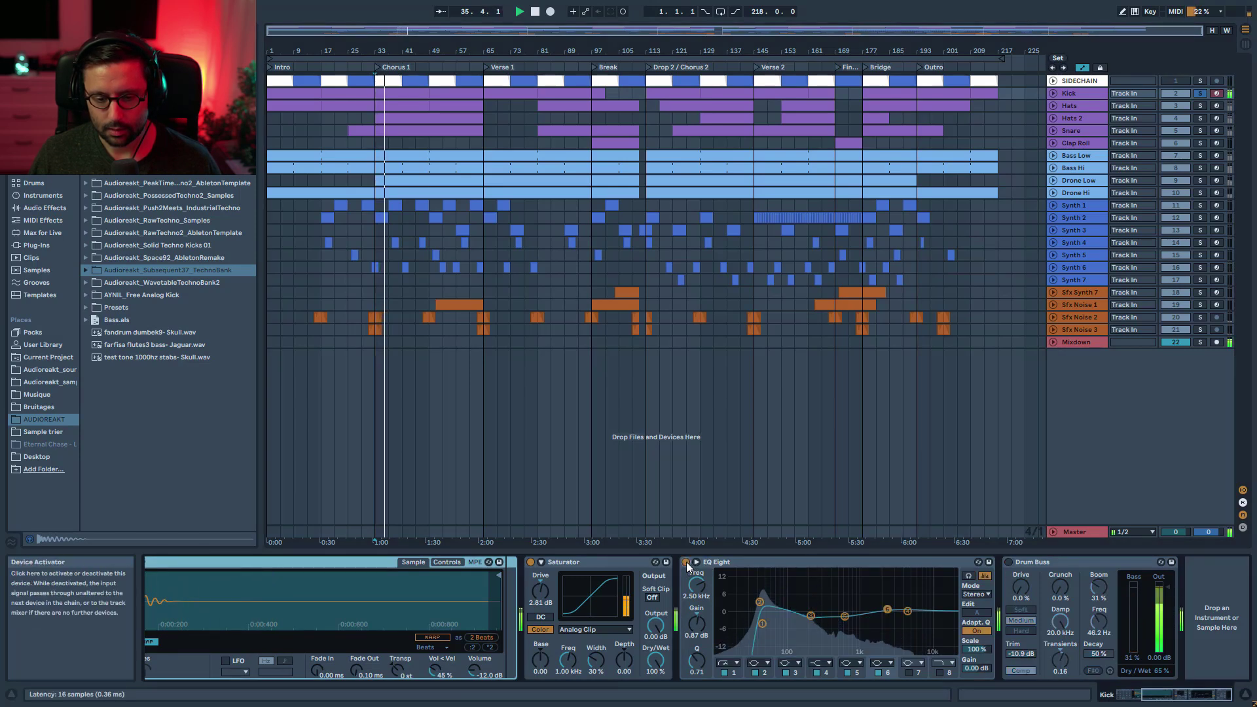
click(1009, 562)
click(1009, 562)
Step: Inspect the low and mid bands of the Kick's EQ Eight and replay the kick with Drum Buss active
click(812, 617)
click(845, 617)
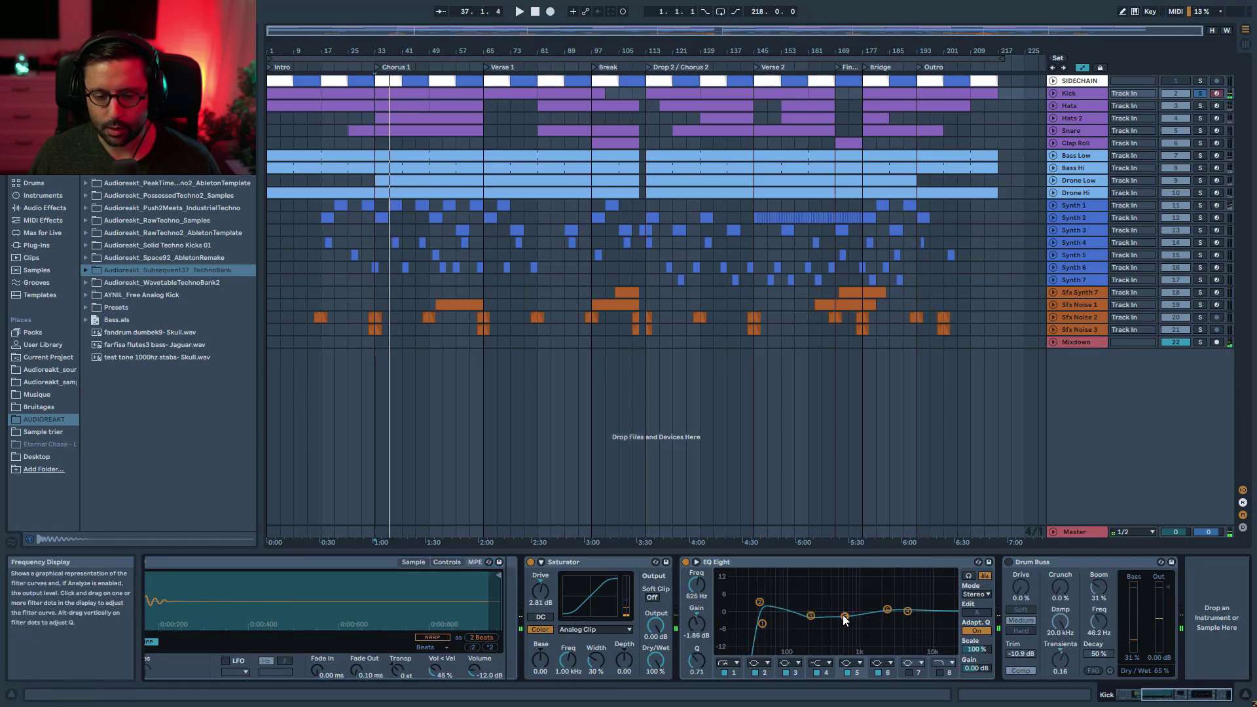
click(761, 621)
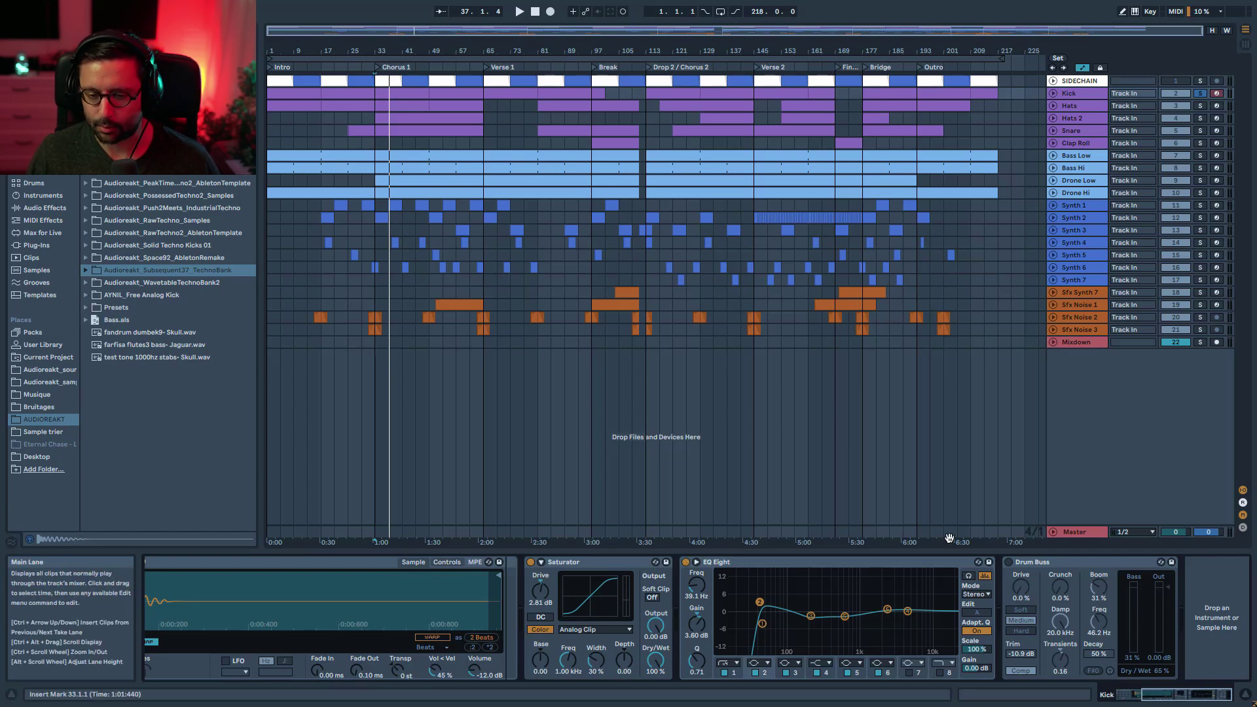
click(1009, 561)
key(space)
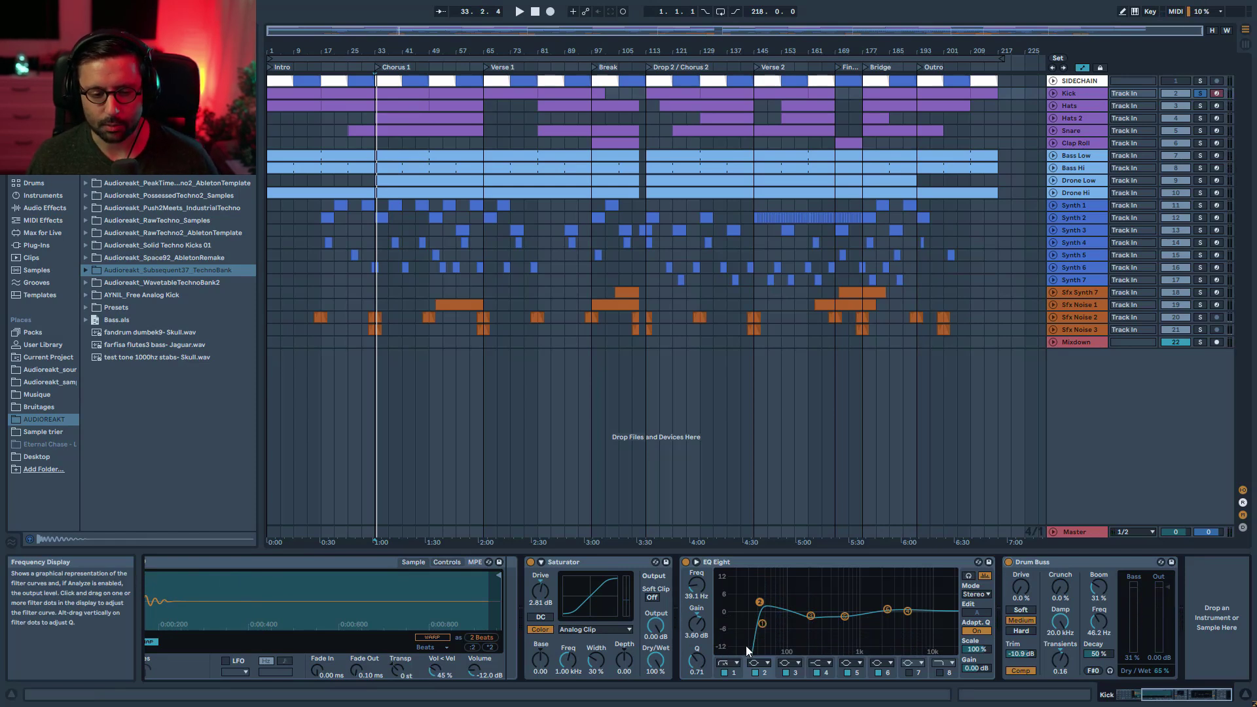
Step: Solo Hats 2 and examine its EQ Eight, Delay, ADRKT_Default_Reverb and Drum Buss in turn
click(1200, 119)
mouse_move(1185, 695)
mouse_down()
mouse_move(1168, 694)
mouse_move(1179, 698)
mouse_up()
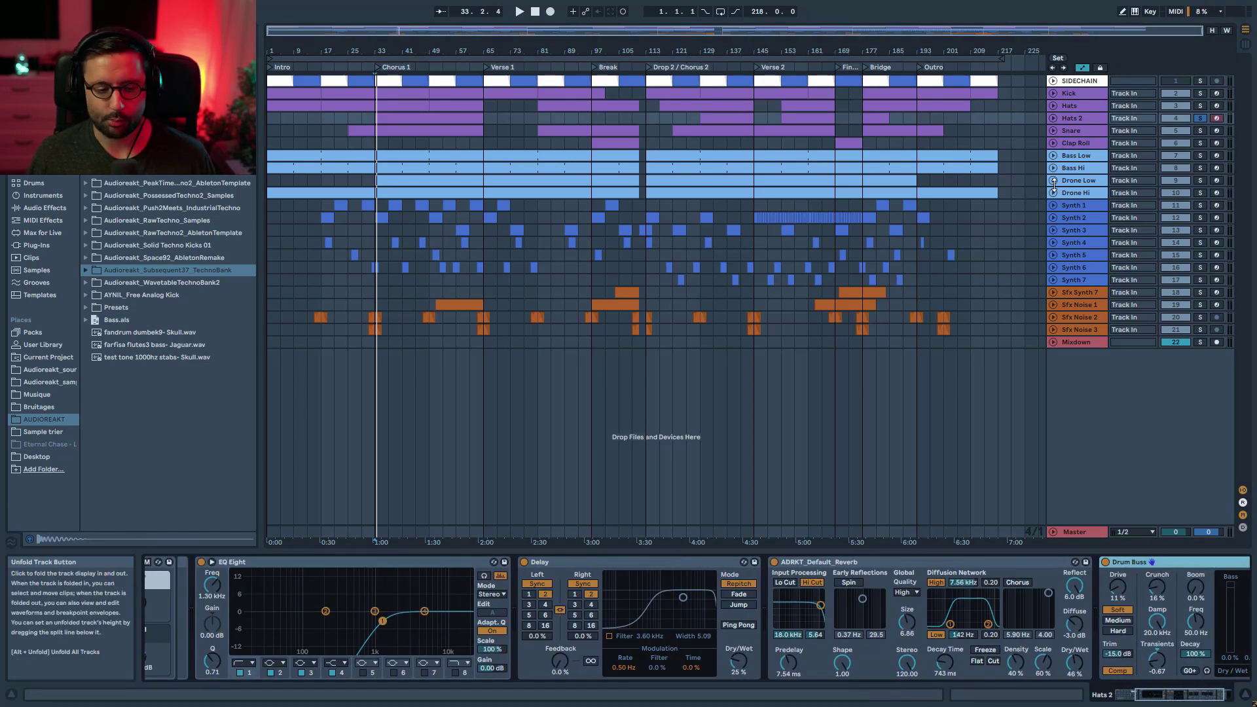
click(377, 564)
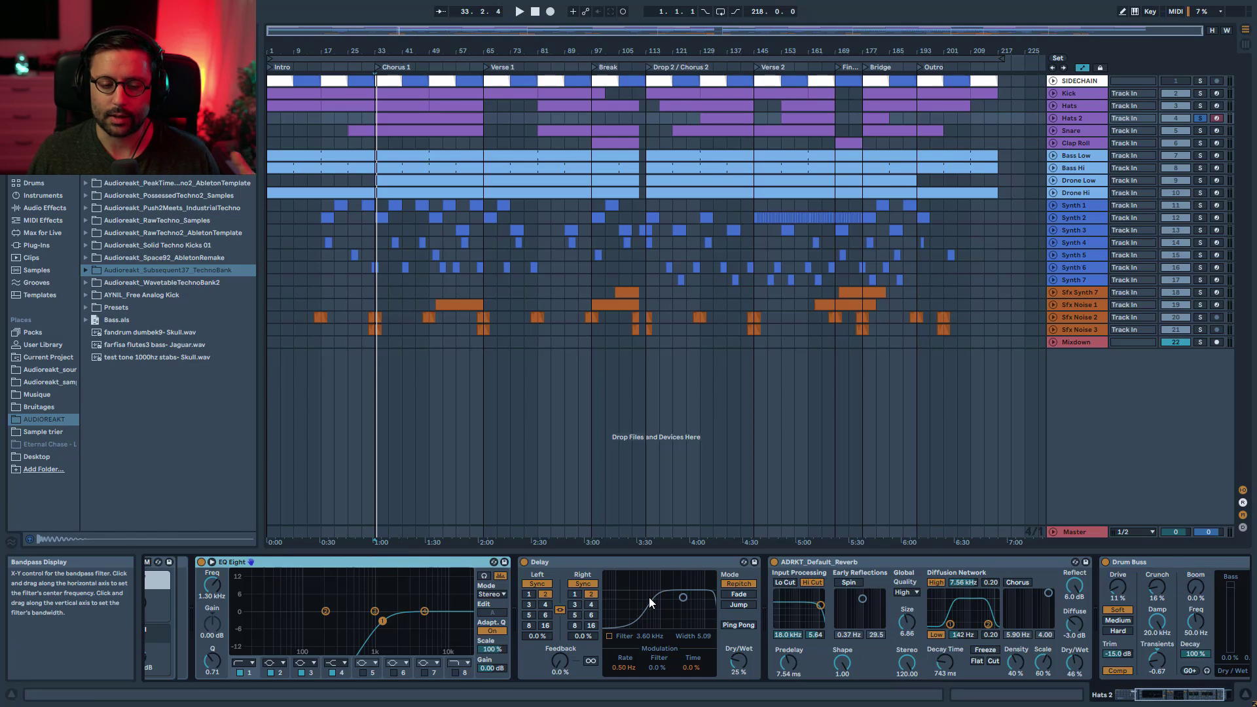
click(648, 564)
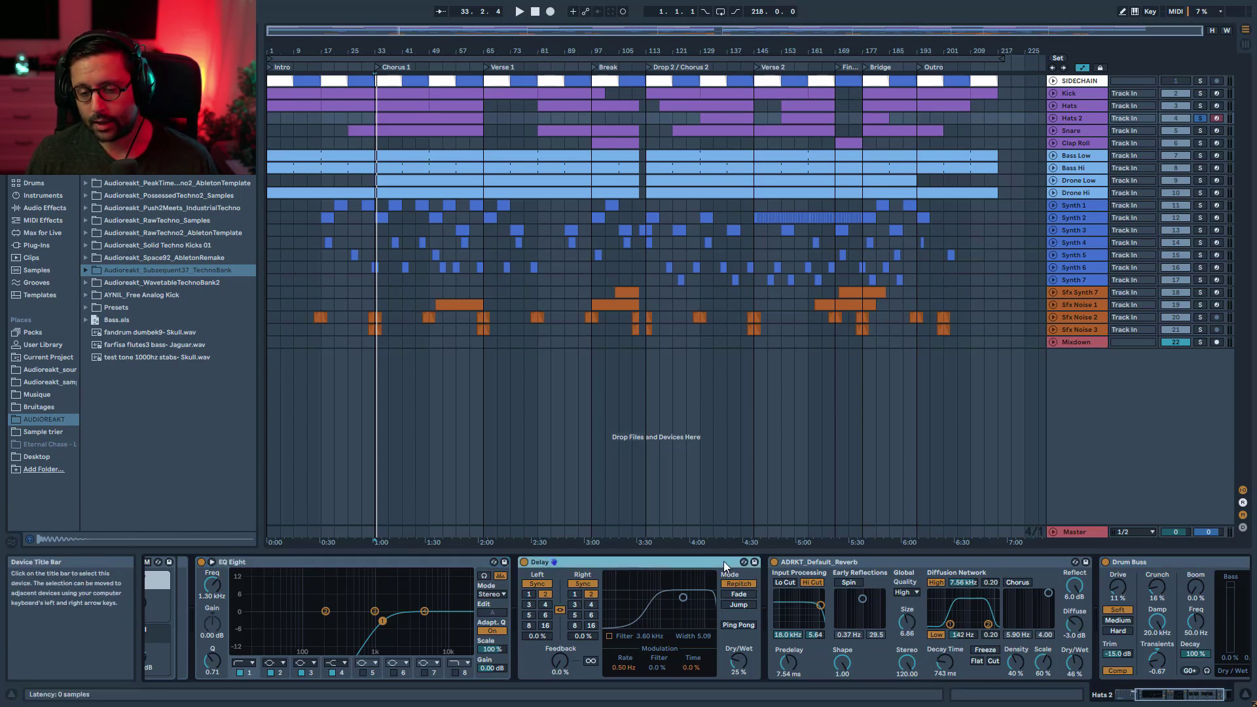
click(893, 564)
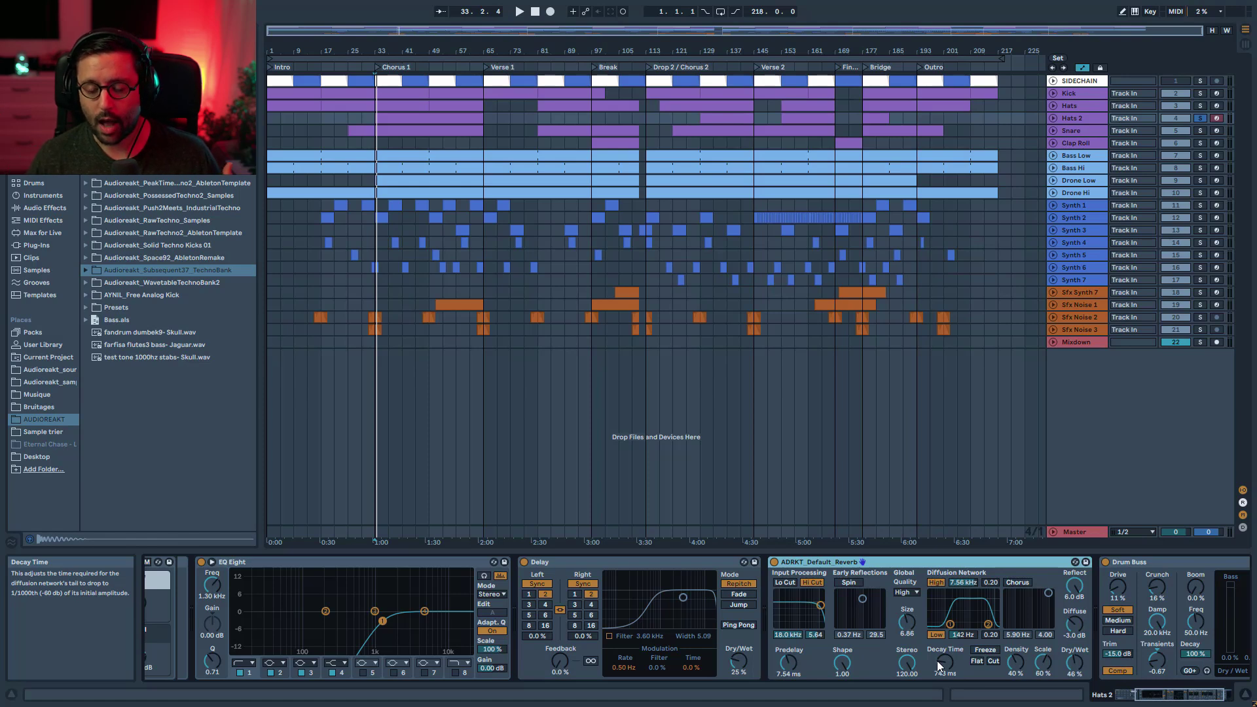
click(1142, 561)
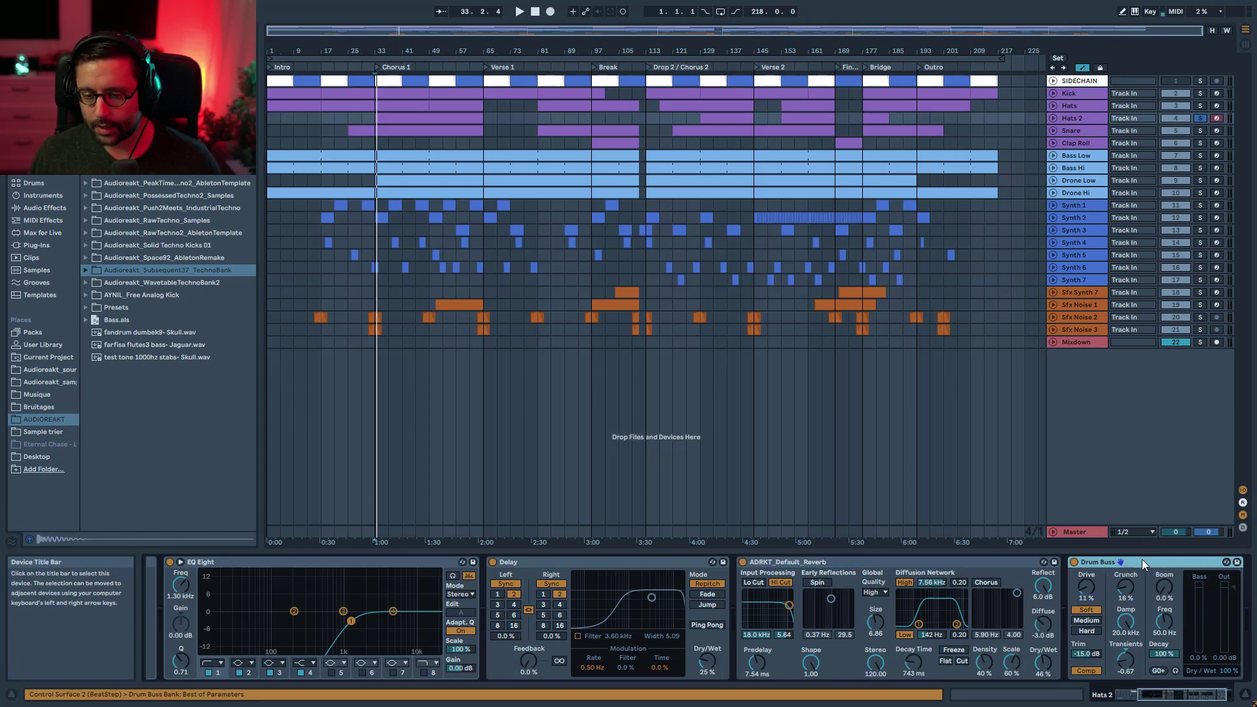
Step: Solo the Snare and play it from bar 33 while examining its reverb and Gated Drums gate
click(1085, 130)
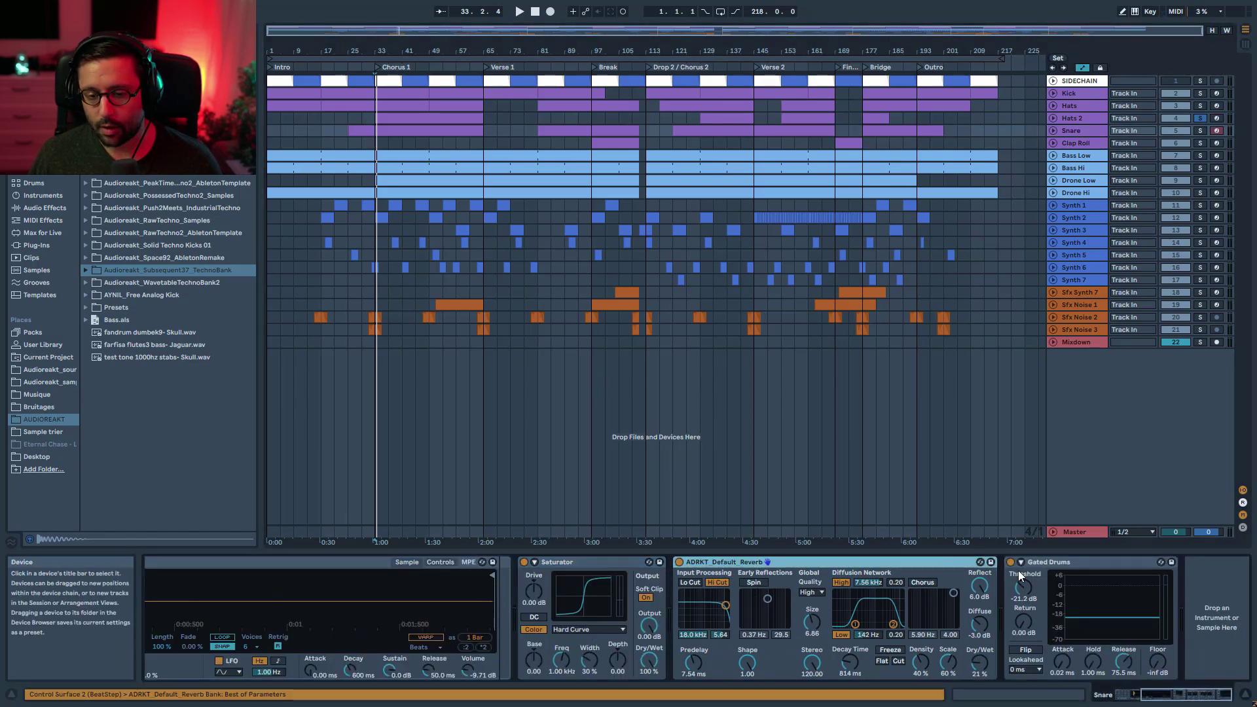
click(1054, 562)
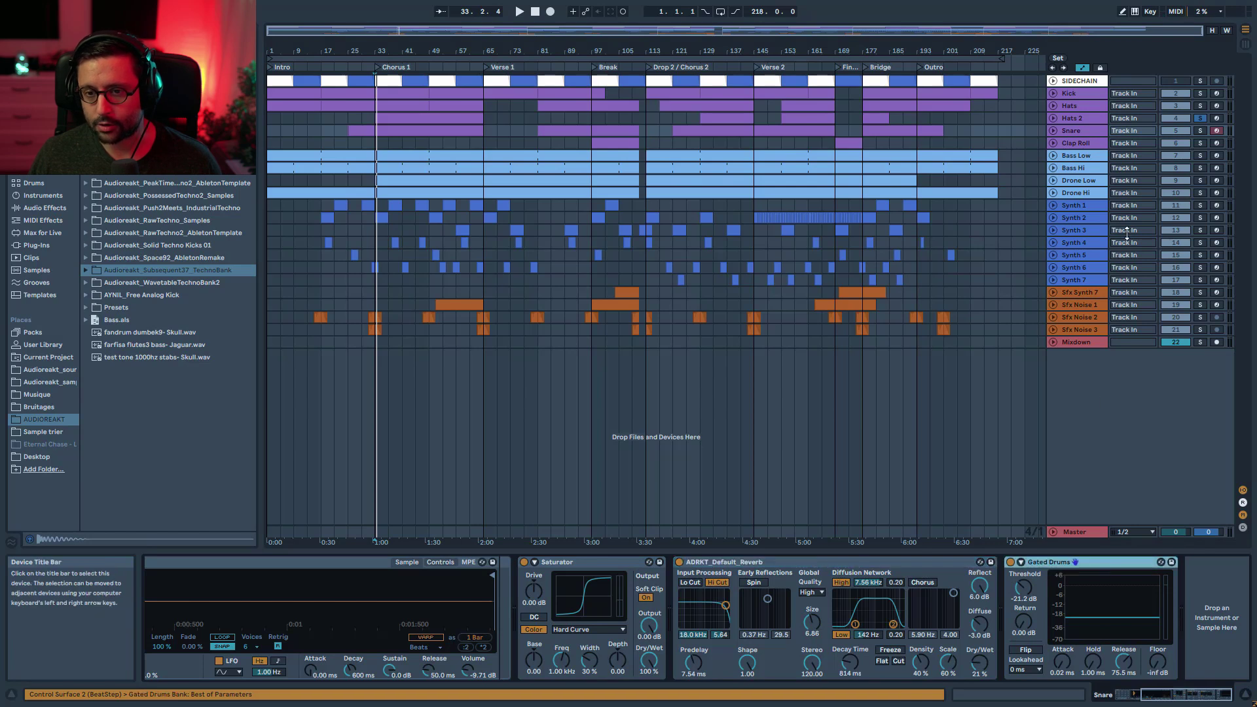
click(1200, 131)
key(space)
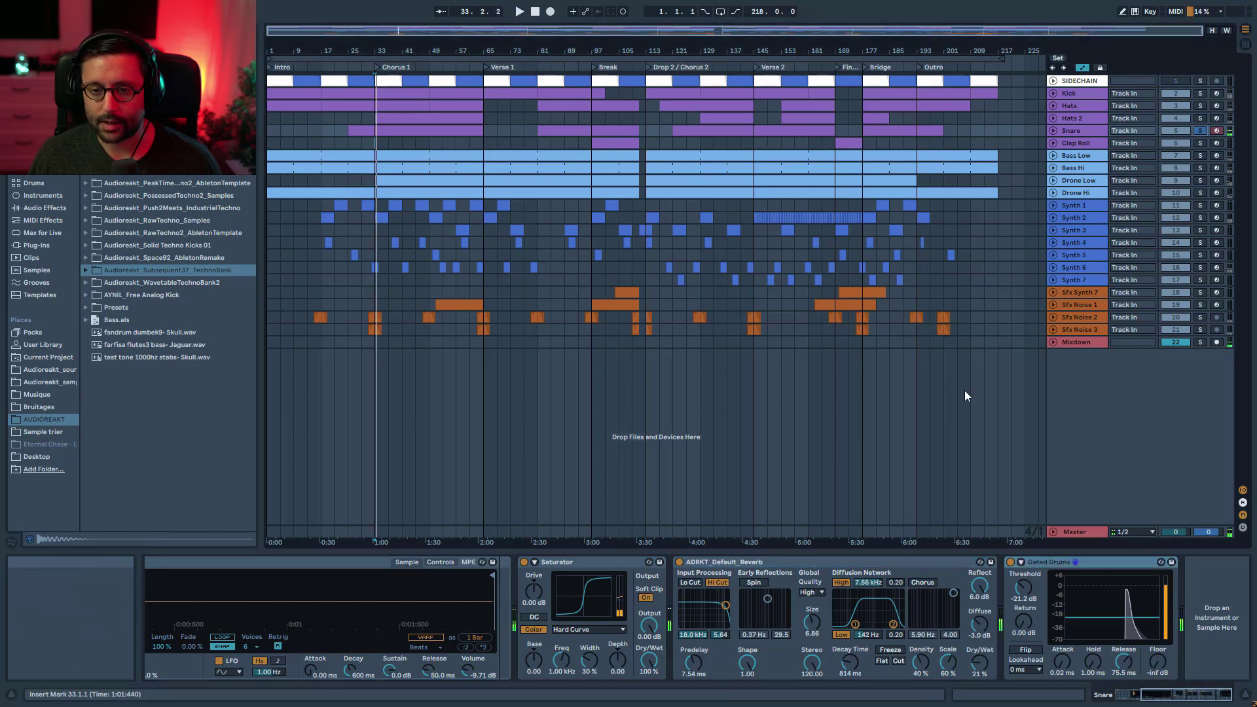
click(1058, 118)
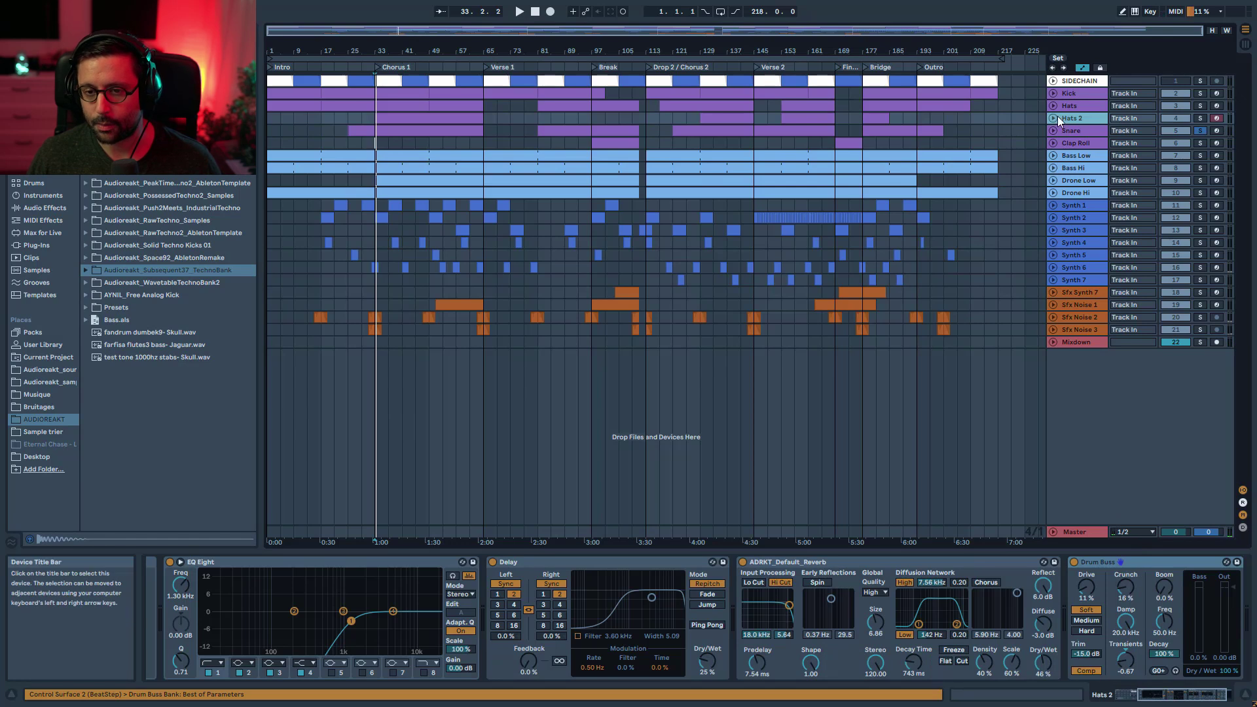
click(1073, 134)
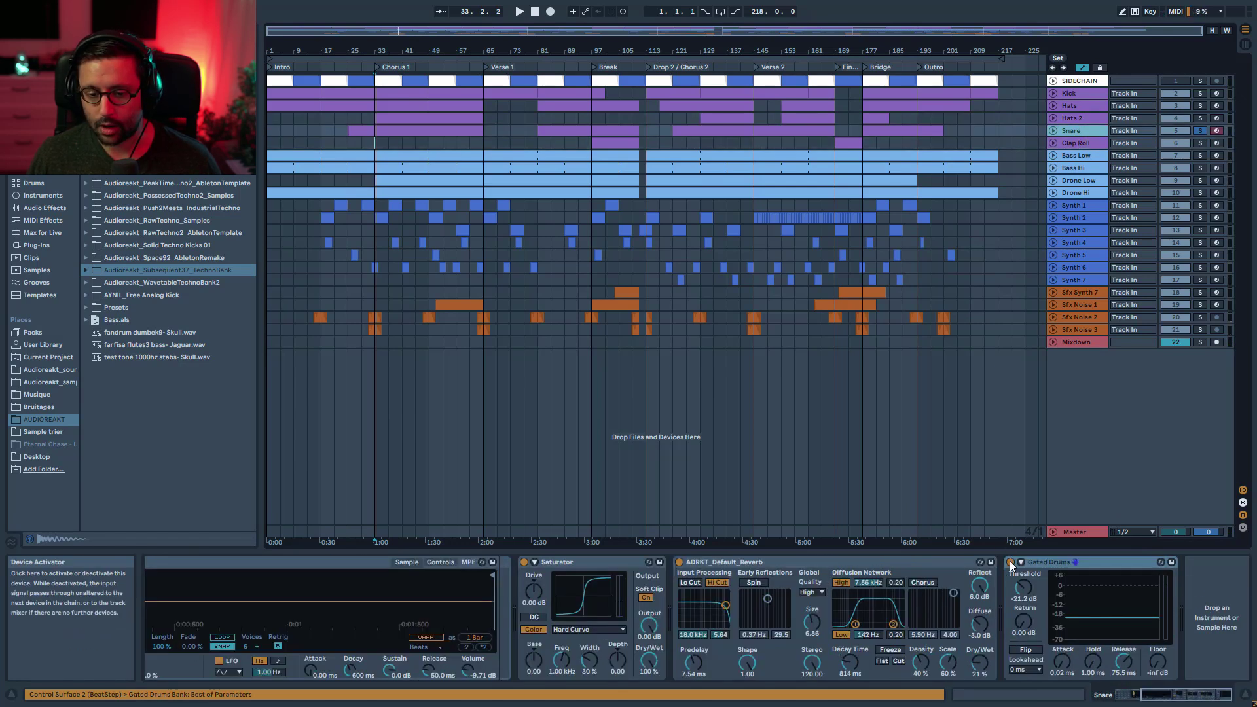
key(space)
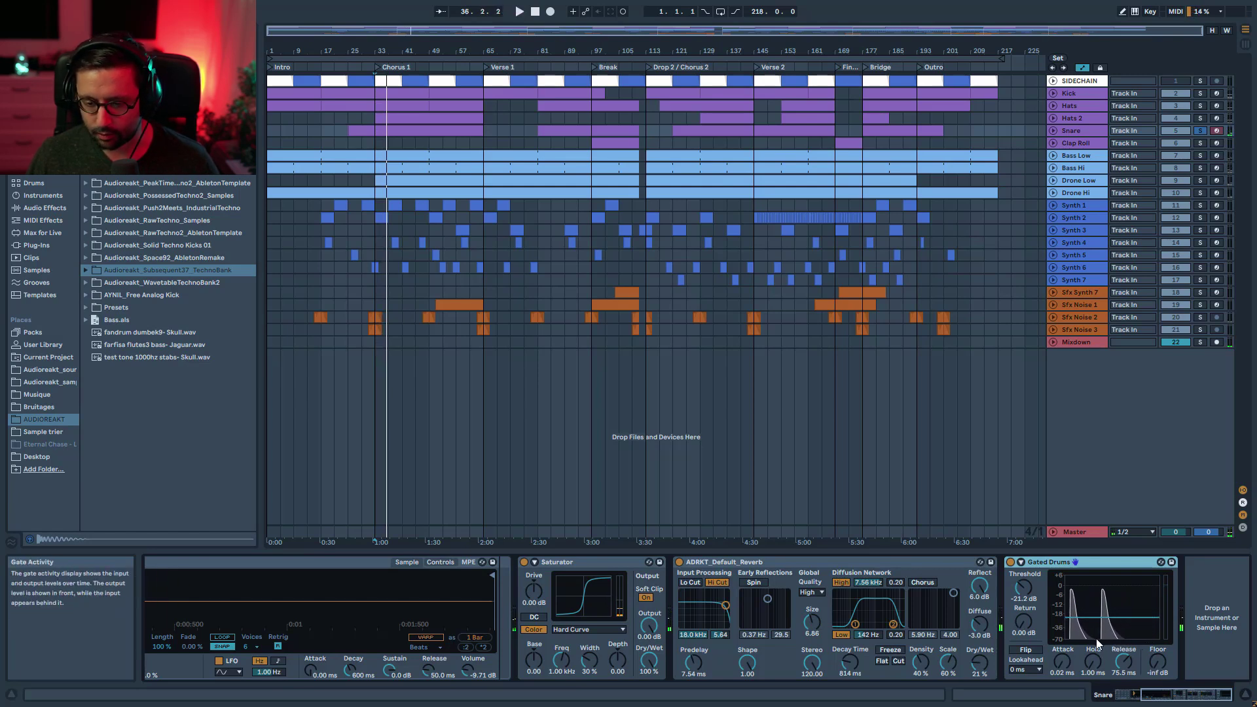
Step: Examine the Bass Low device chain, then solo the Kick, Bass Low and Bass Hi and play them from bar 33
key(Down)
key(Down)
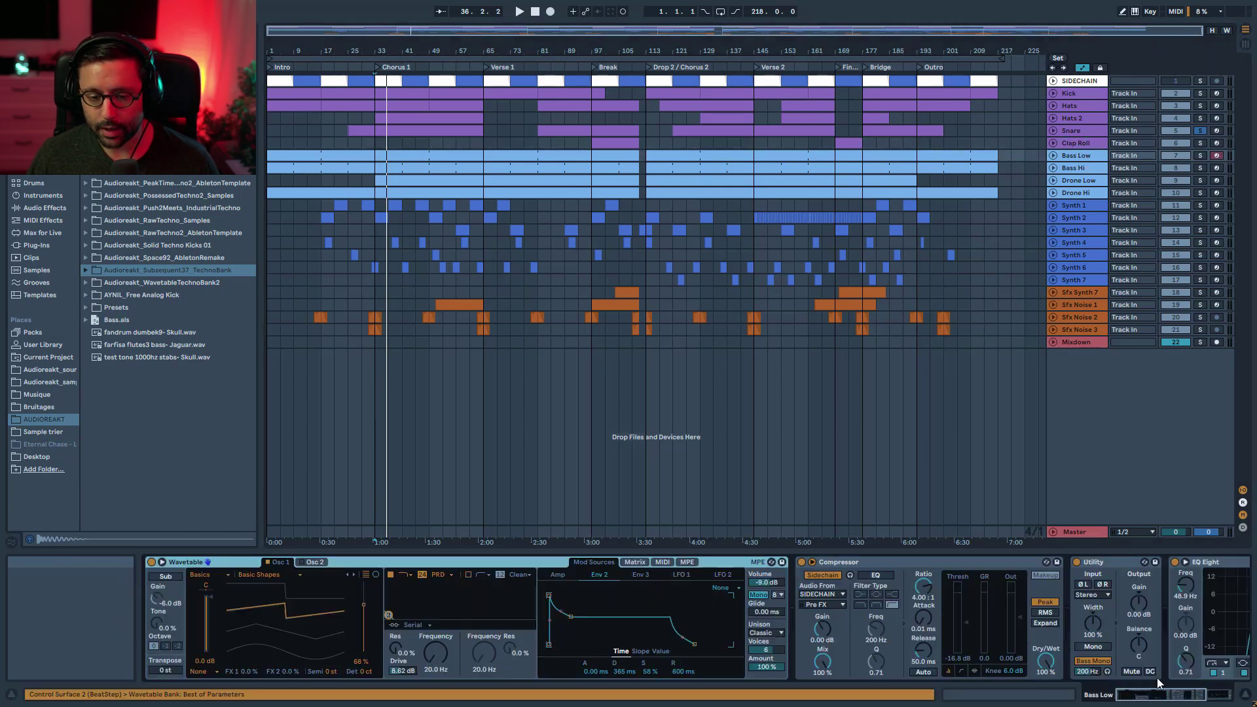
scroll(1117, 674, down, 5)
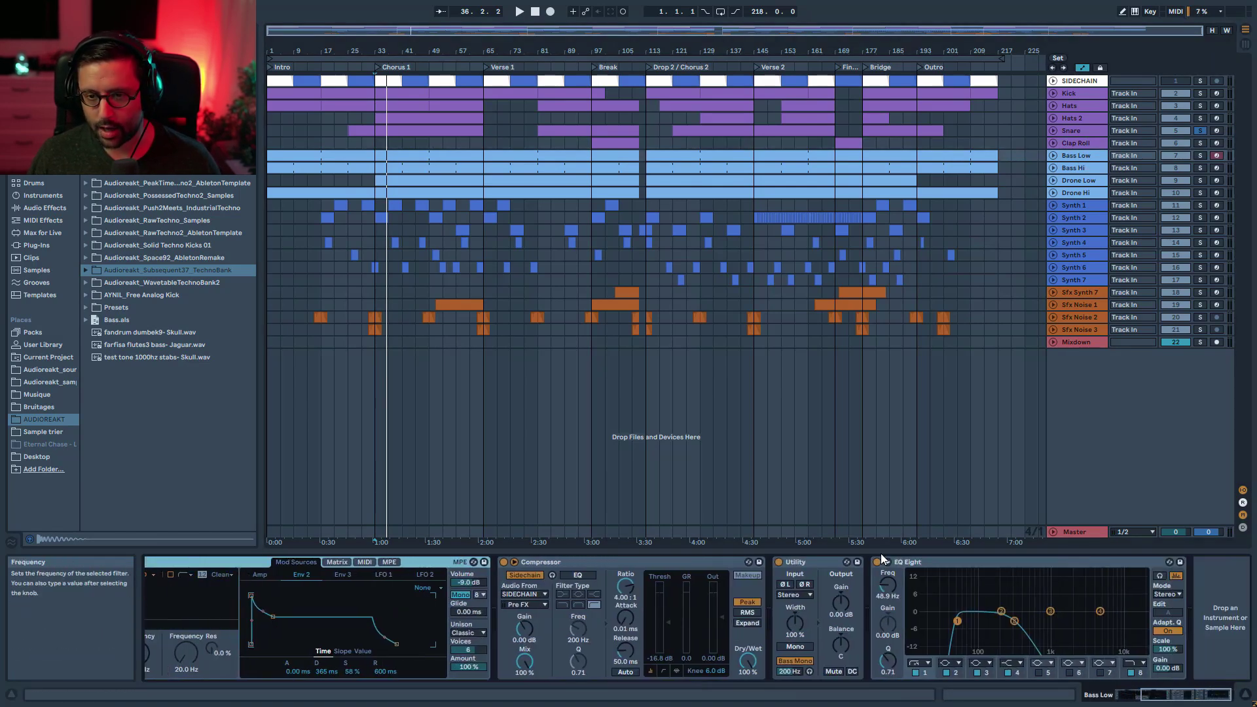
click(1199, 156)
ctrl+click(1200, 168)
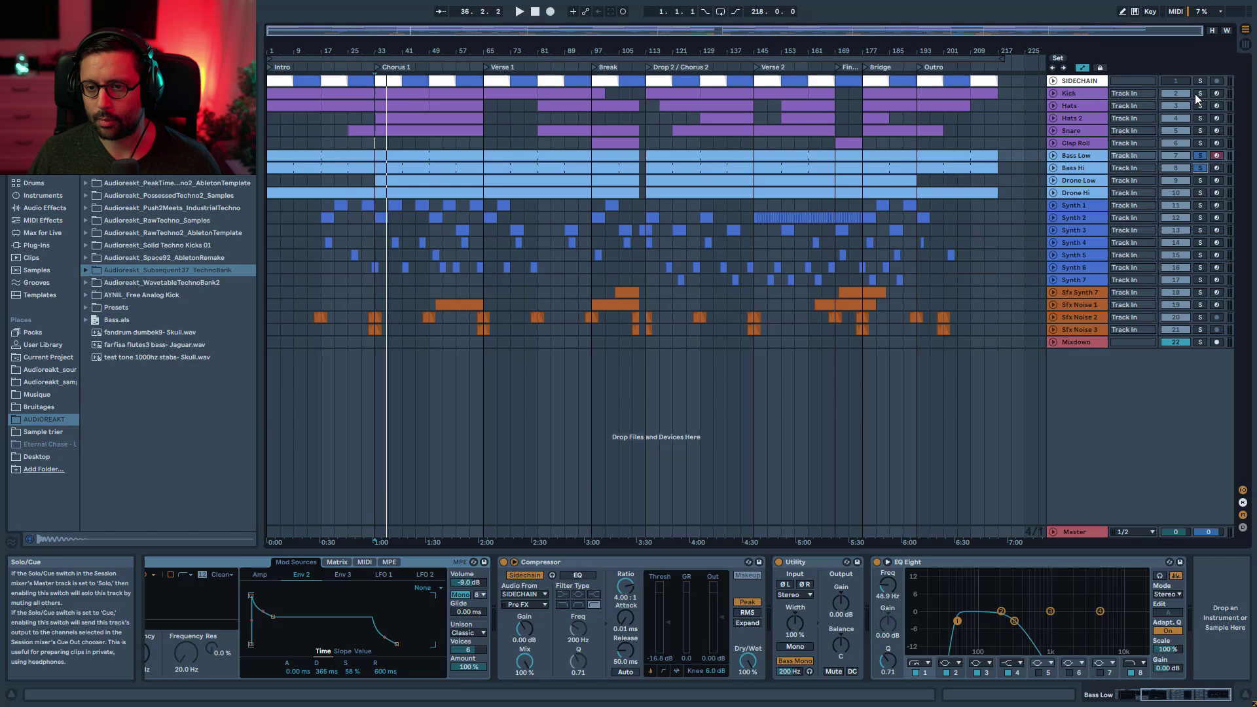
key(space)
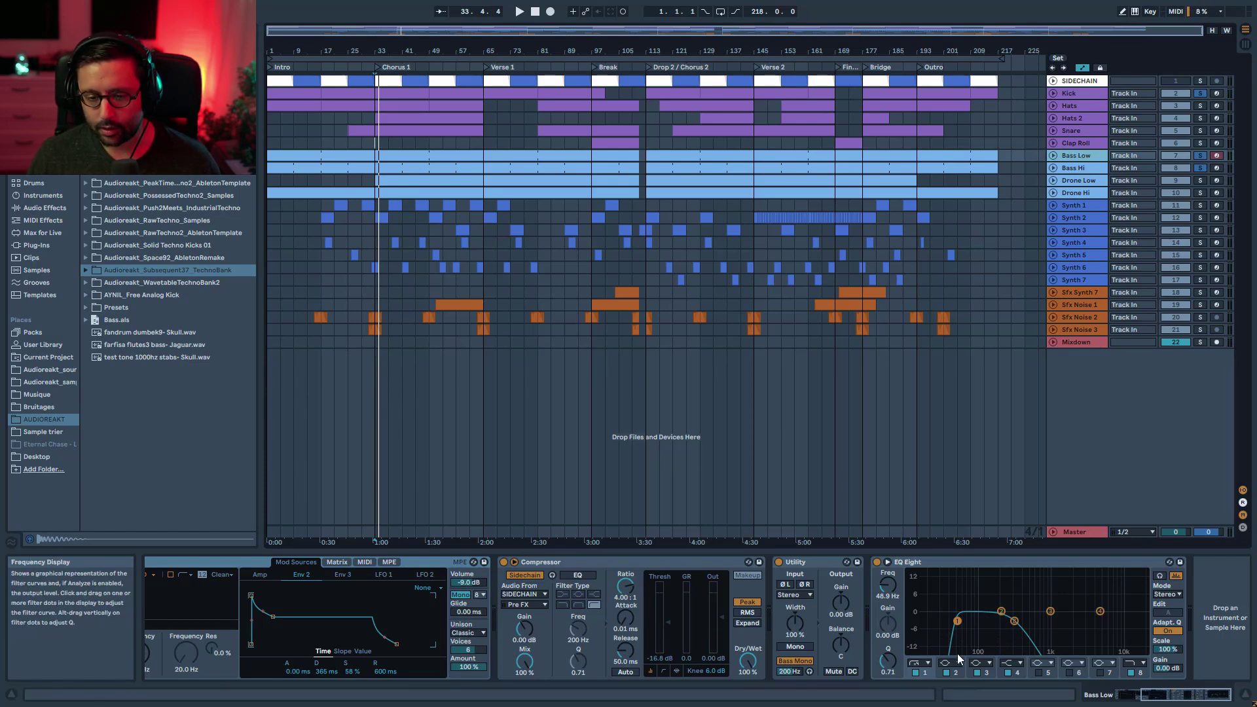
Step: Play Bass Low soloed and switch band 1 of its EQ Eight off and on to compare
click(955, 620)
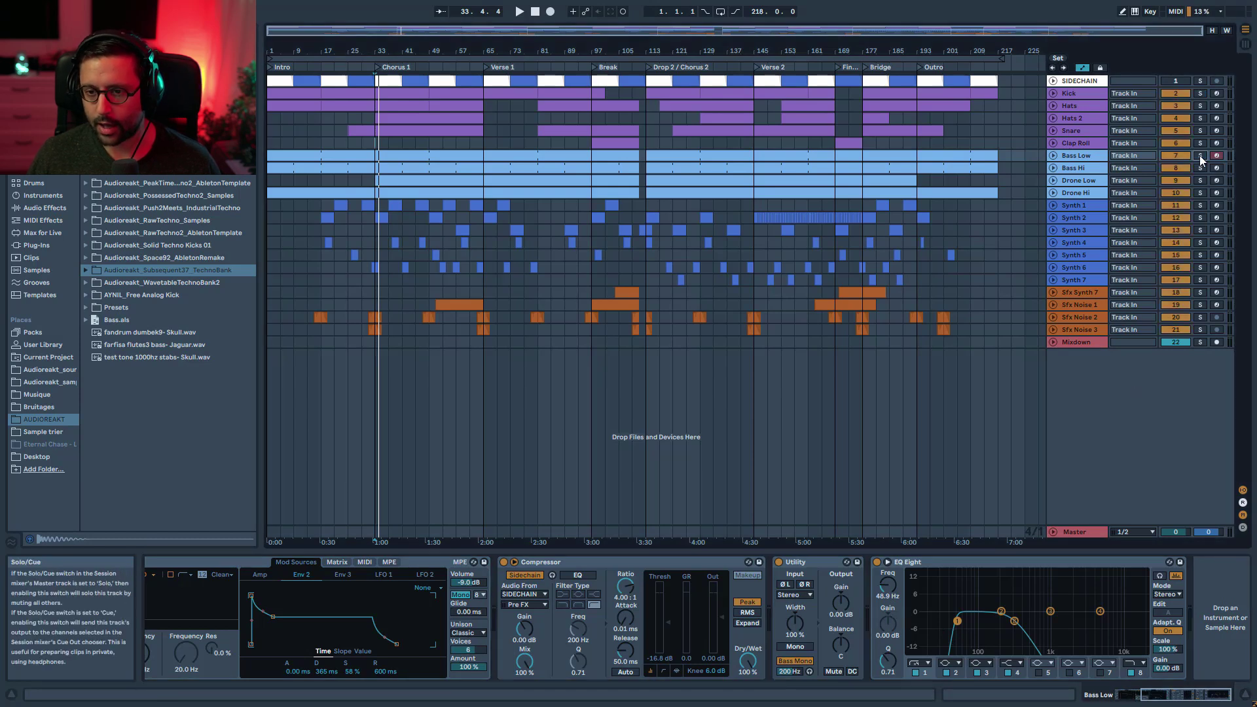
key(space)
click(915, 672)
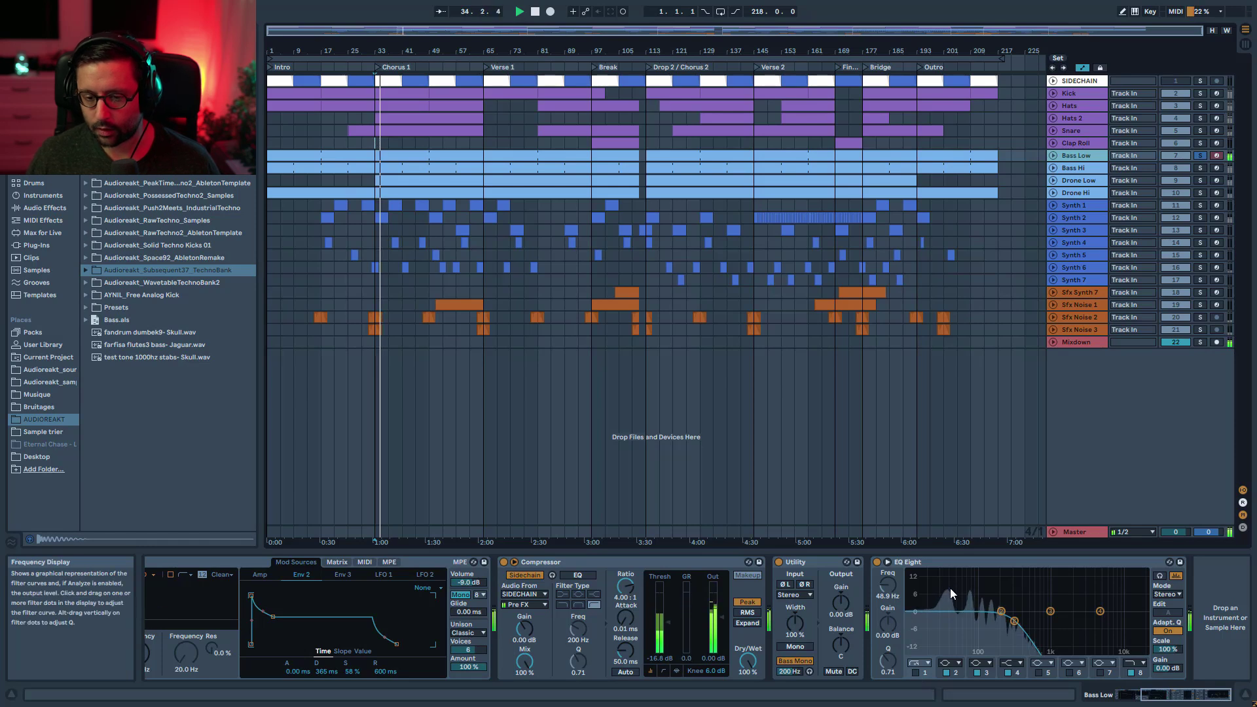
click(915, 672)
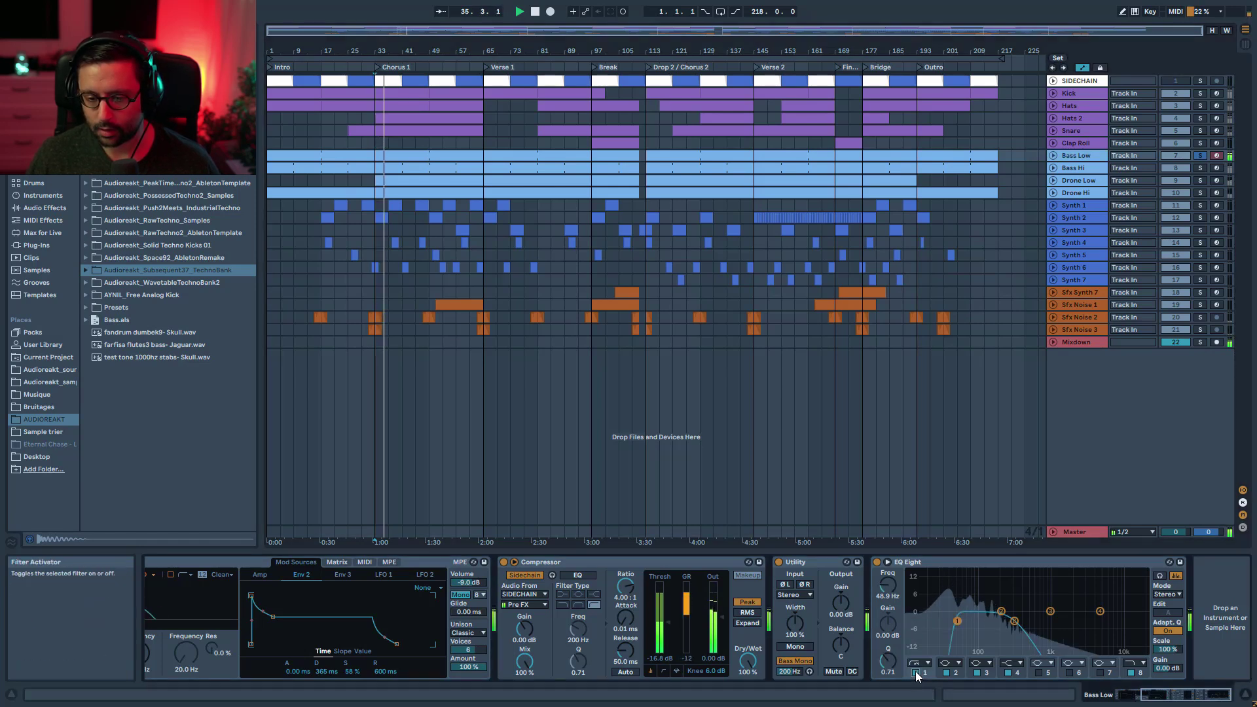
Step: Solo Bass Hi and toggle band 1 of the EQ Eight before its Drum Buss off and on during playback
click(1200, 168)
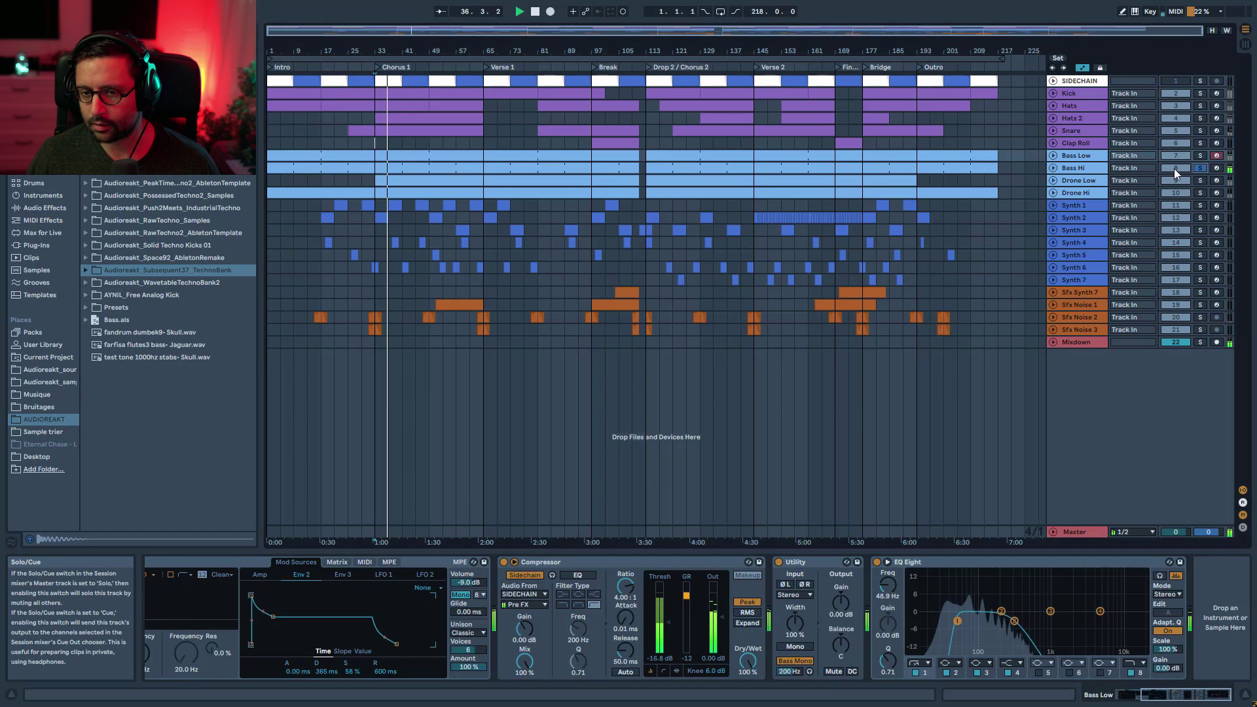
click(1082, 170)
drag(1144, 695, 1208, 694)
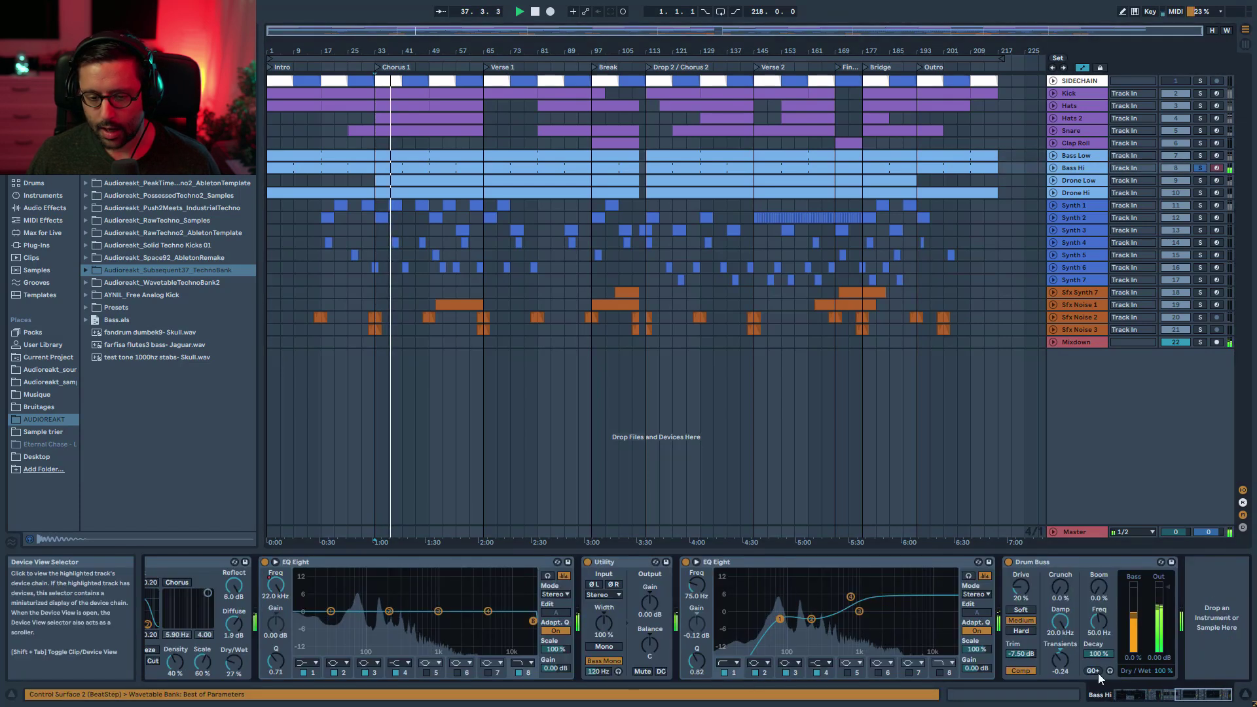
click(724, 672)
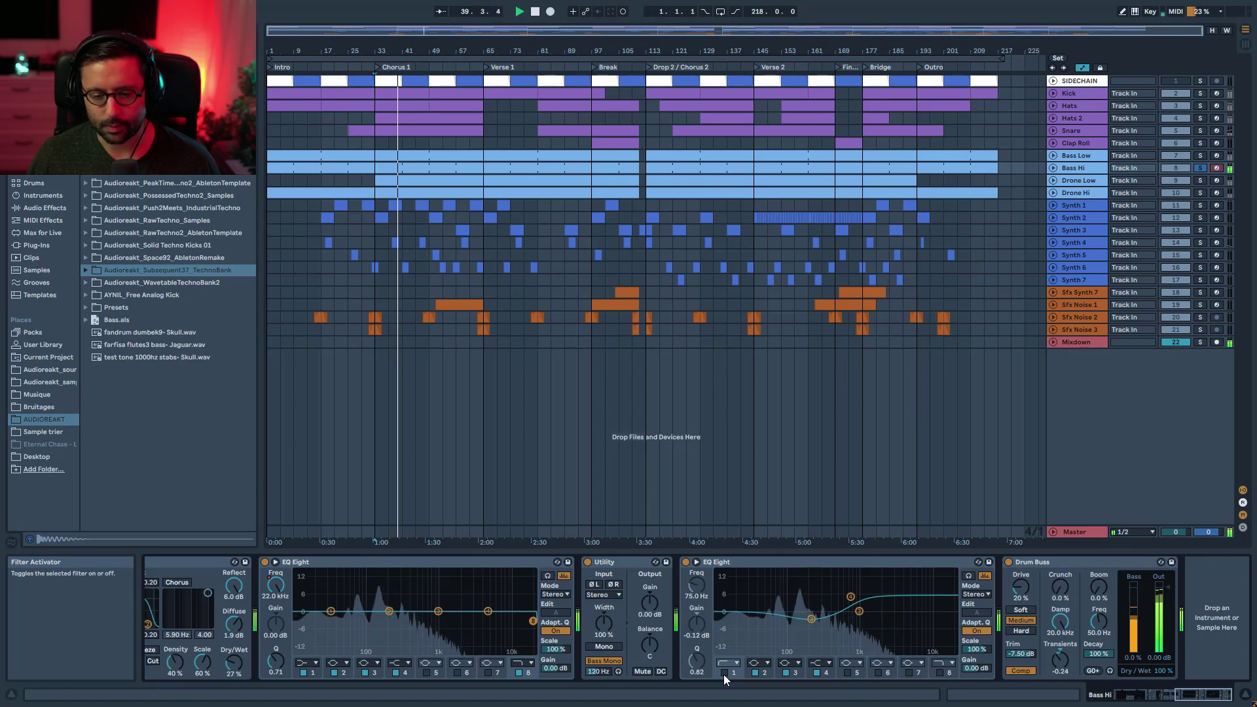
click(724, 672)
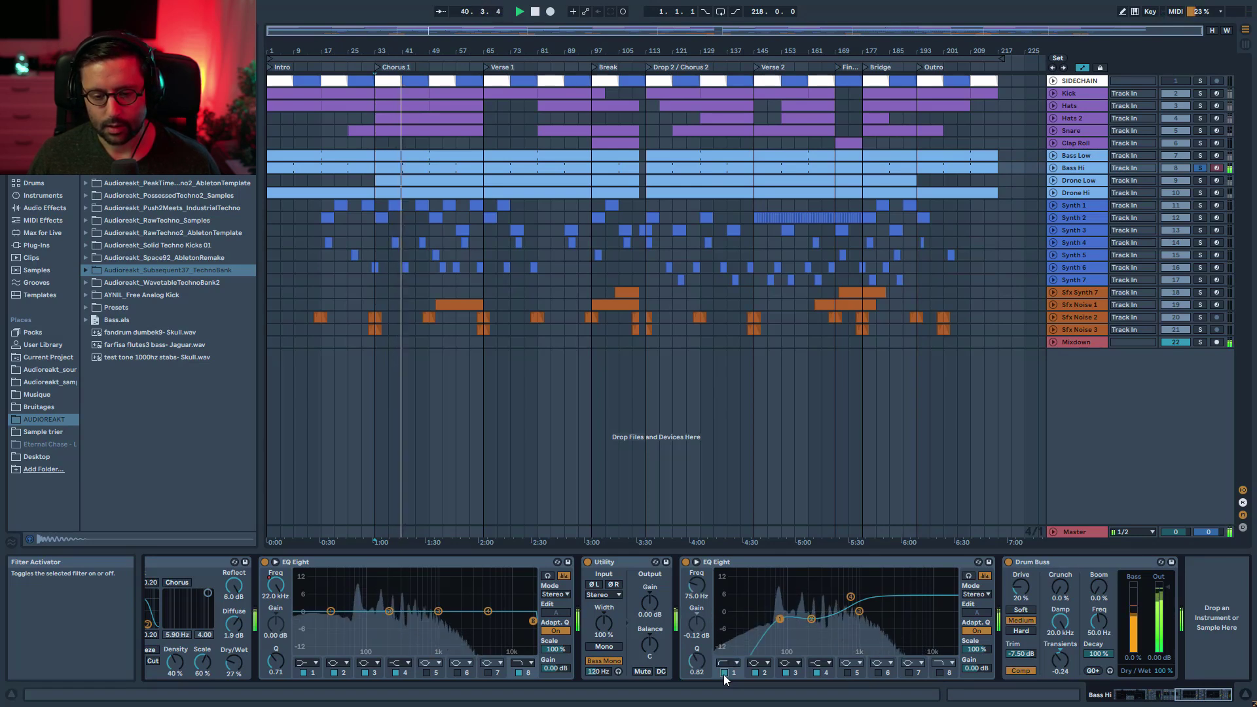
Step: Solo the Kick, Bass Low and Bass Hi together, replay them from bar 33 and display the Bass Low devices
ctrl+click(1201, 156)
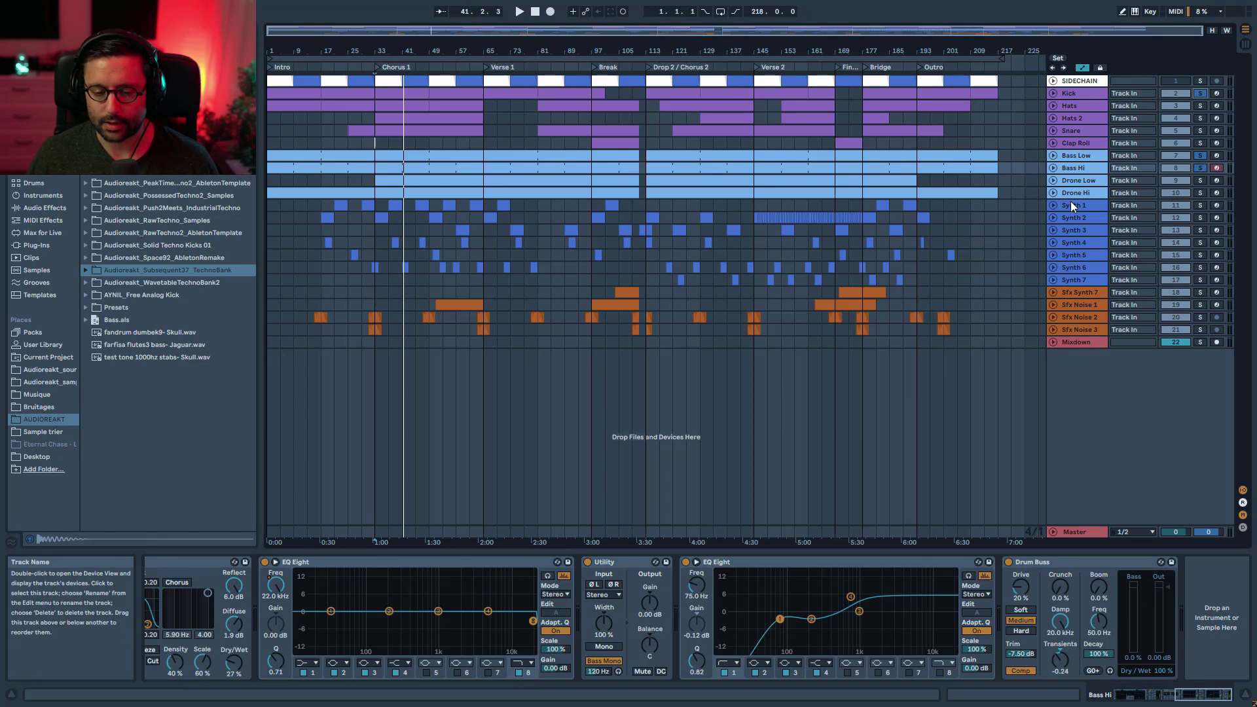
key(space)
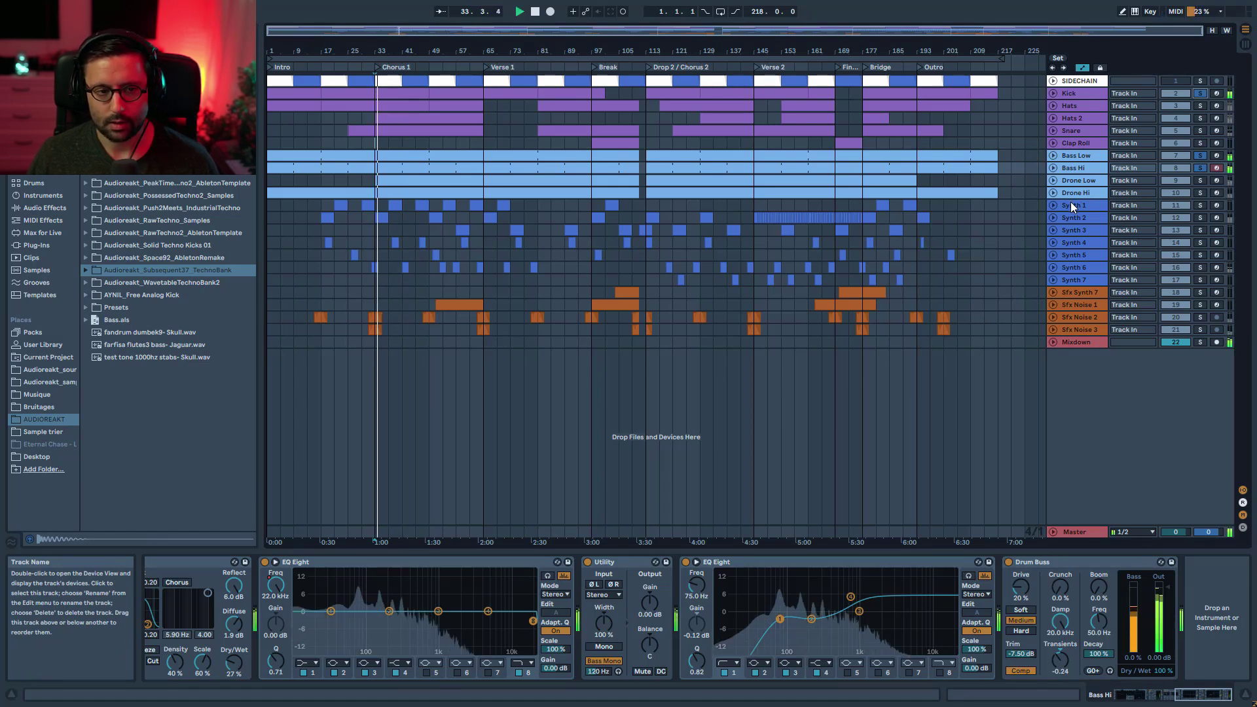
click(1098, 157)
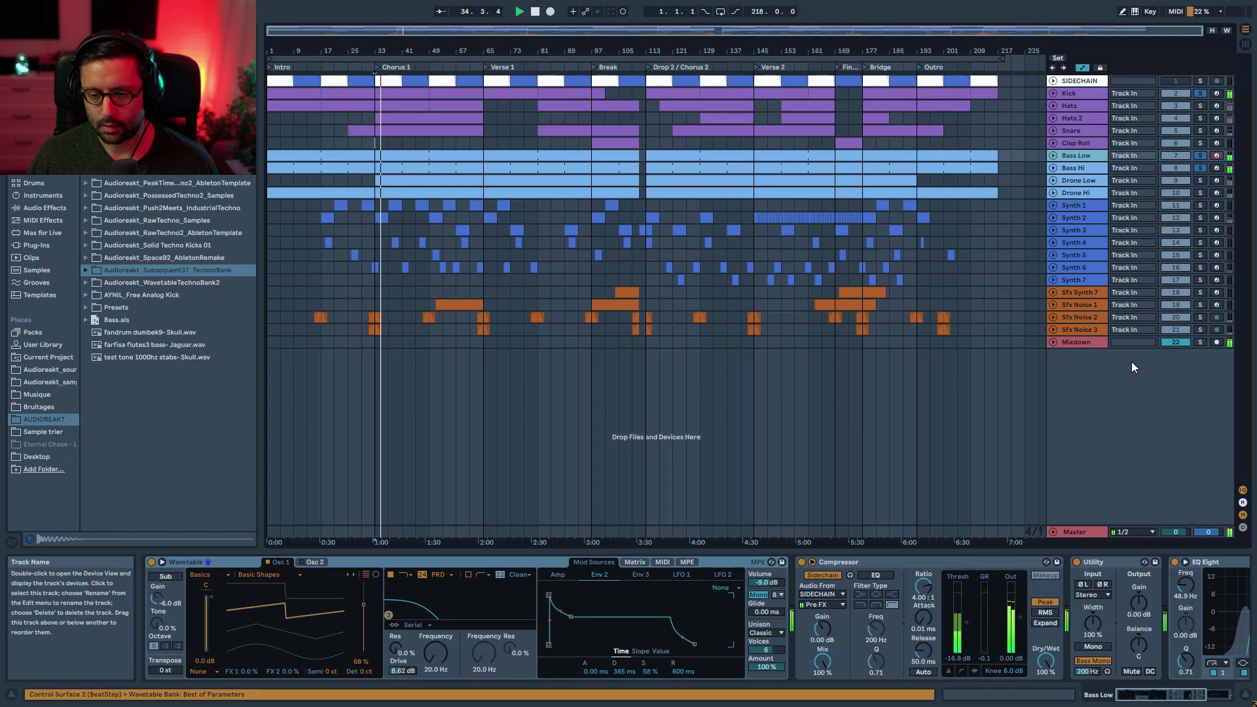
Step: Examine the end of the Bass Low chain, then switch off band 1 of the Bass Hi EQ Eight before the Drum Buss
drag(1173, 695, 1206, 696)
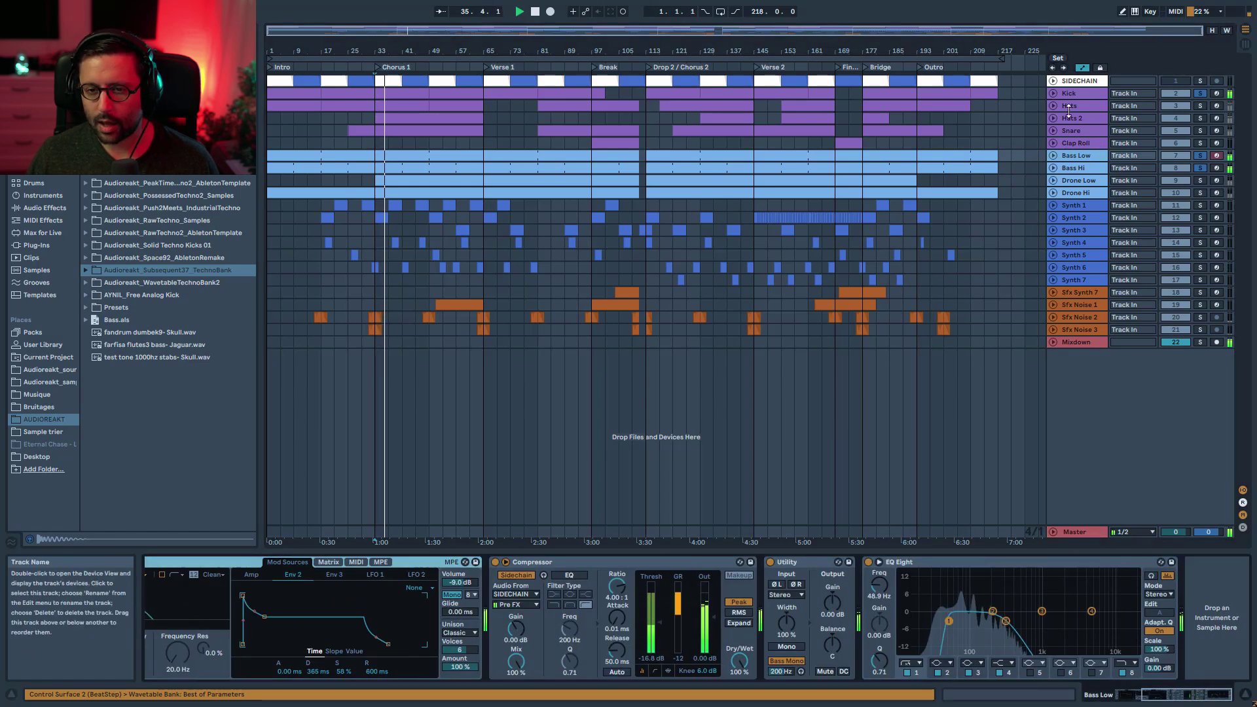
click(1064, 170)
scroll(1079, 681, right, 10)
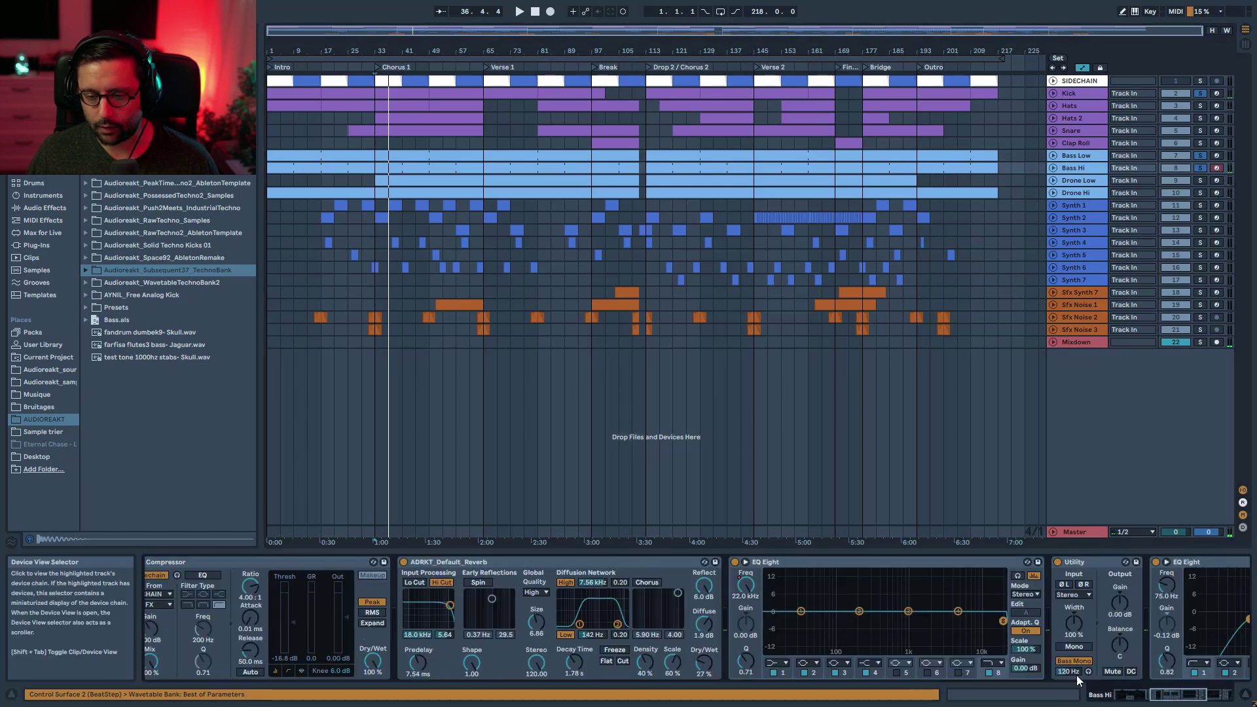
scroll(1176, 698, right, 5)
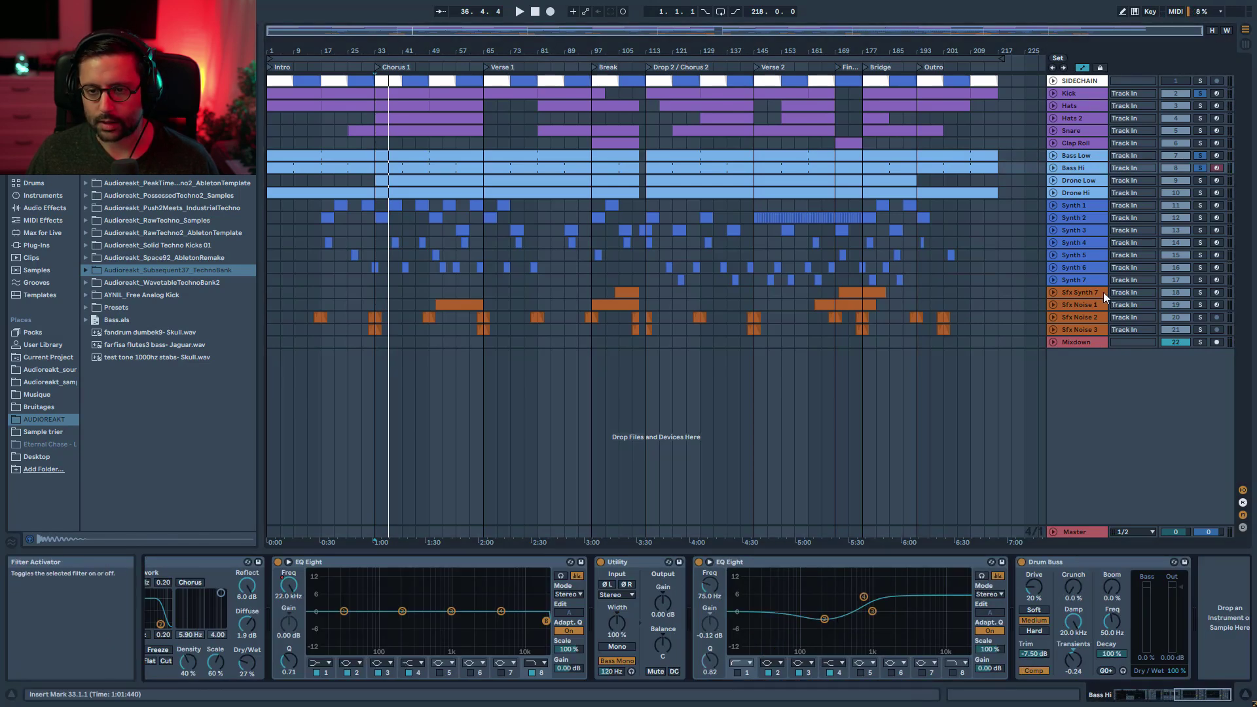
Step: Switch off band 1 of the Bass Low EQ Eight, play the soloed low end, then restore band 1 on both basses
click(1076, 155)
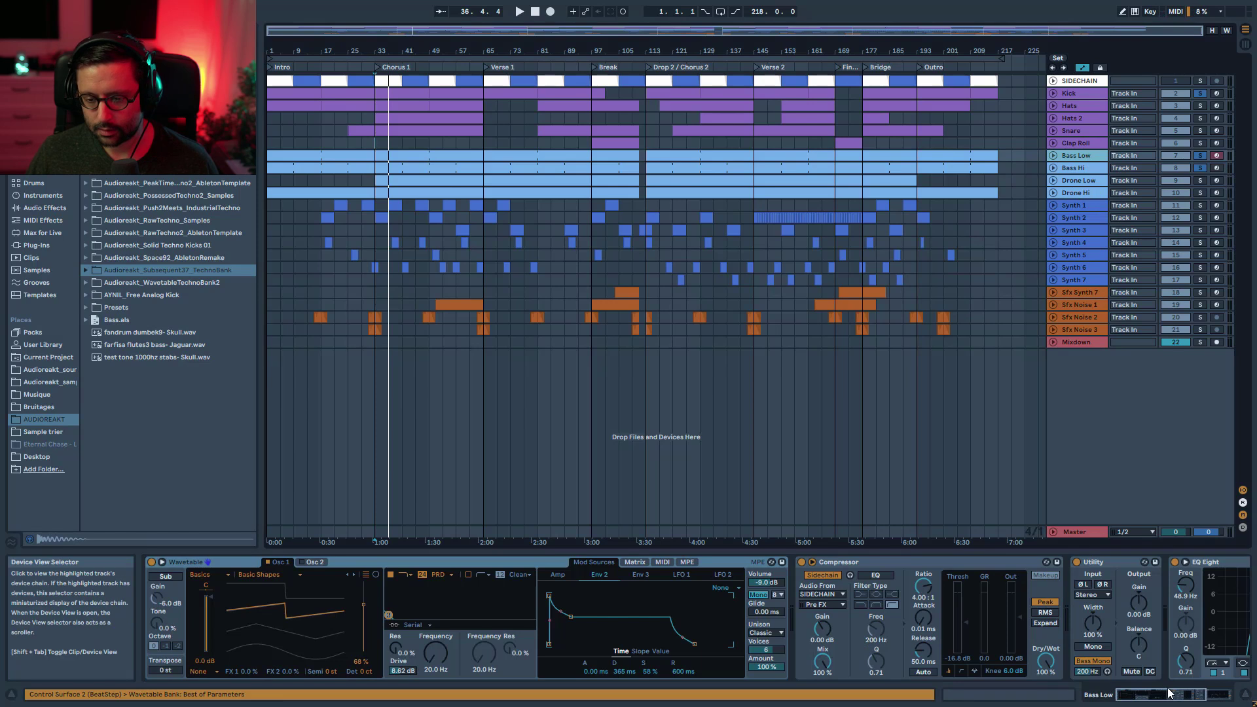
scroll(802, 681, right, 5)
click(908, 672)
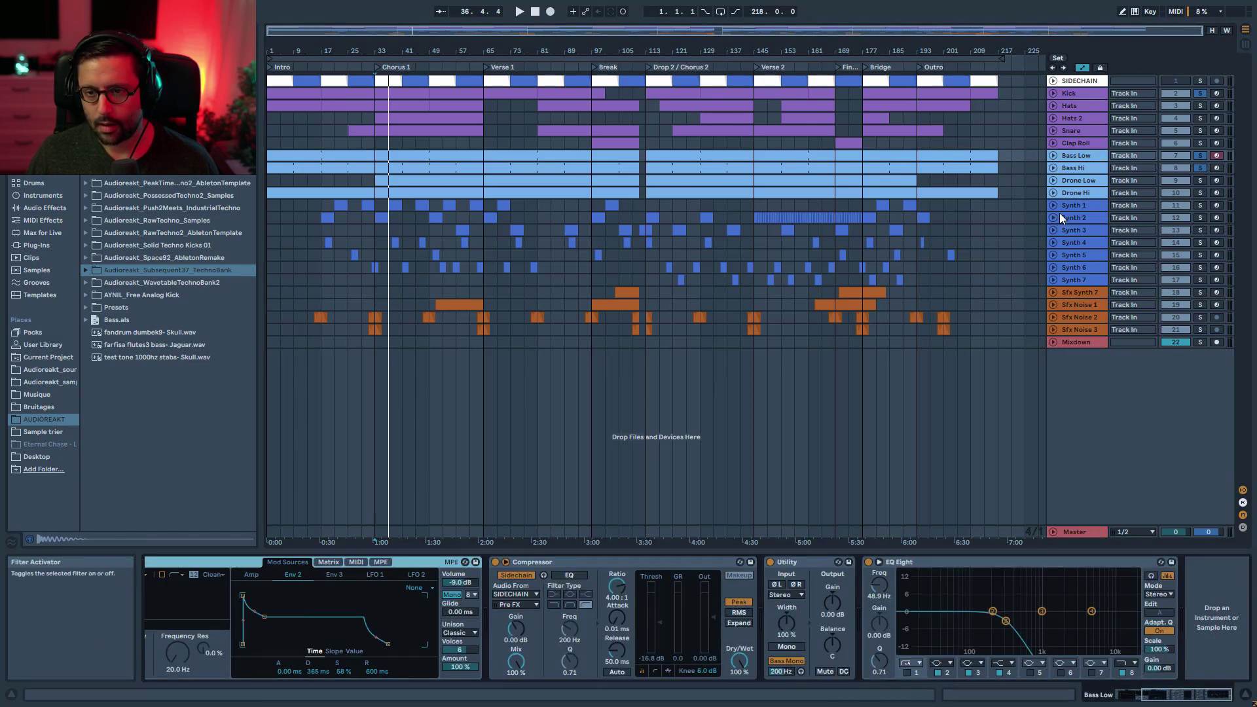
key(space)
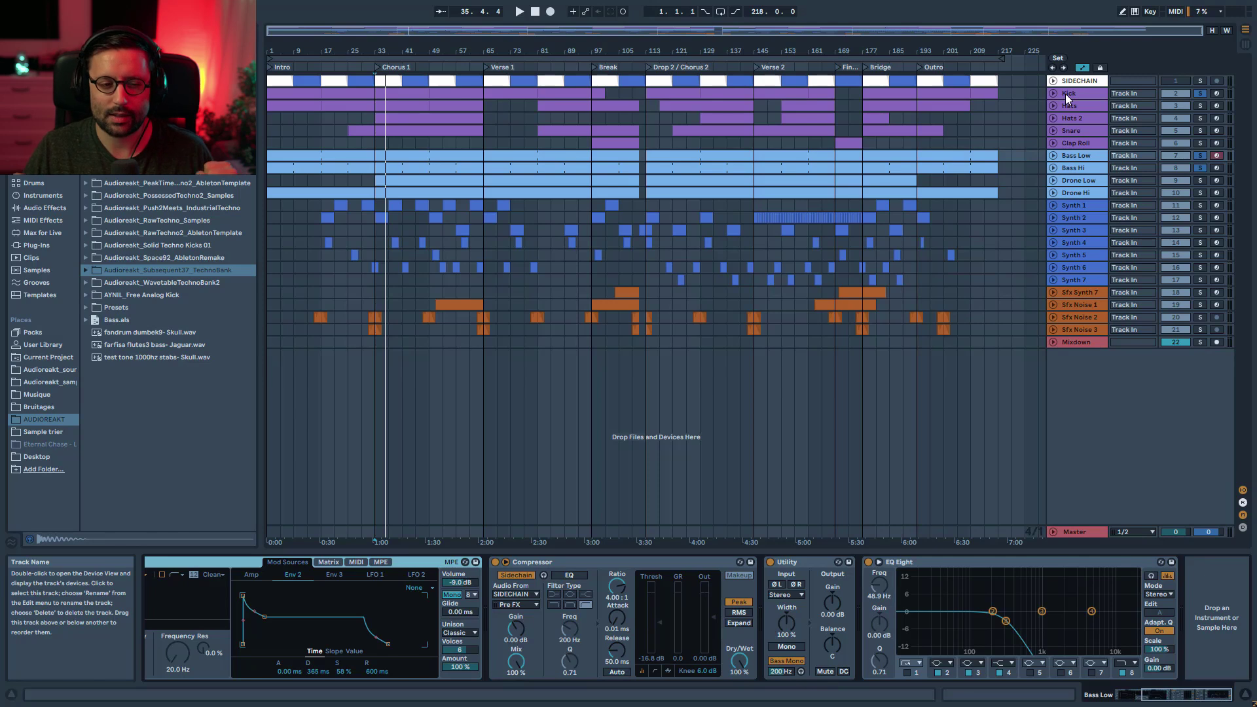
click(907, 672)
click(1118, 180)
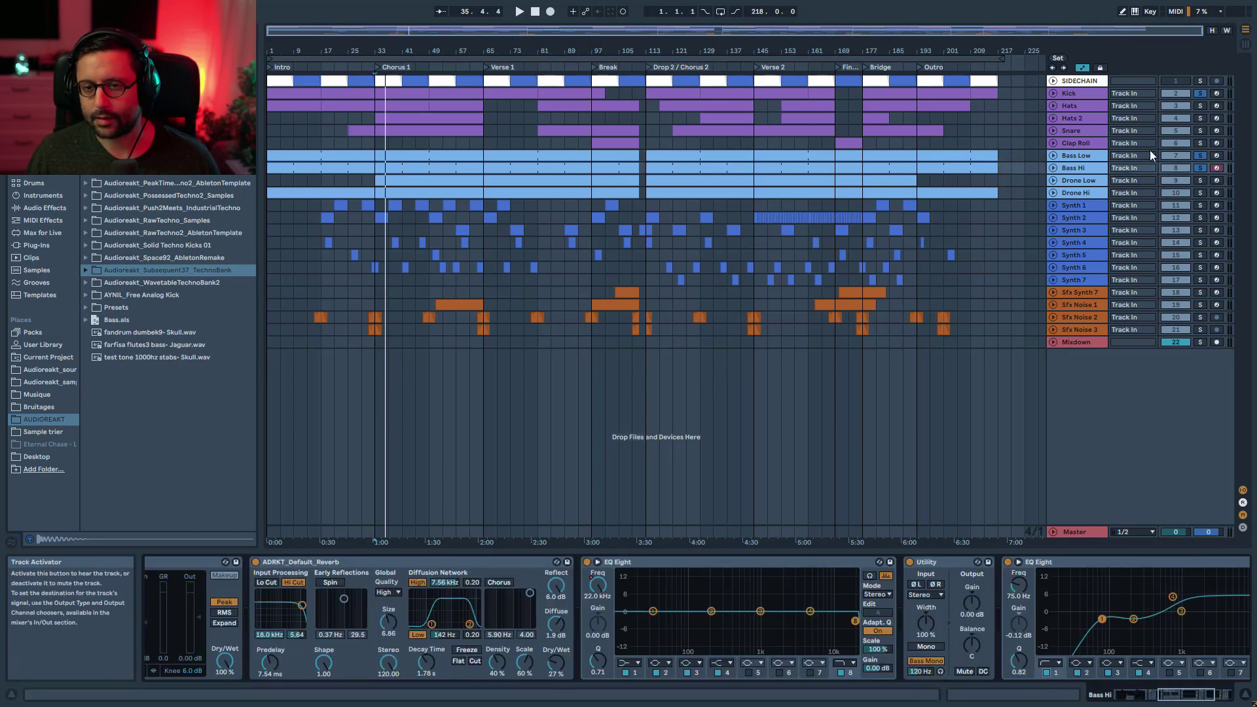
Step: Solo the Kick and compare its sound during playback with band 1 of its EQ Eight switched off and on
click(1081, 95)
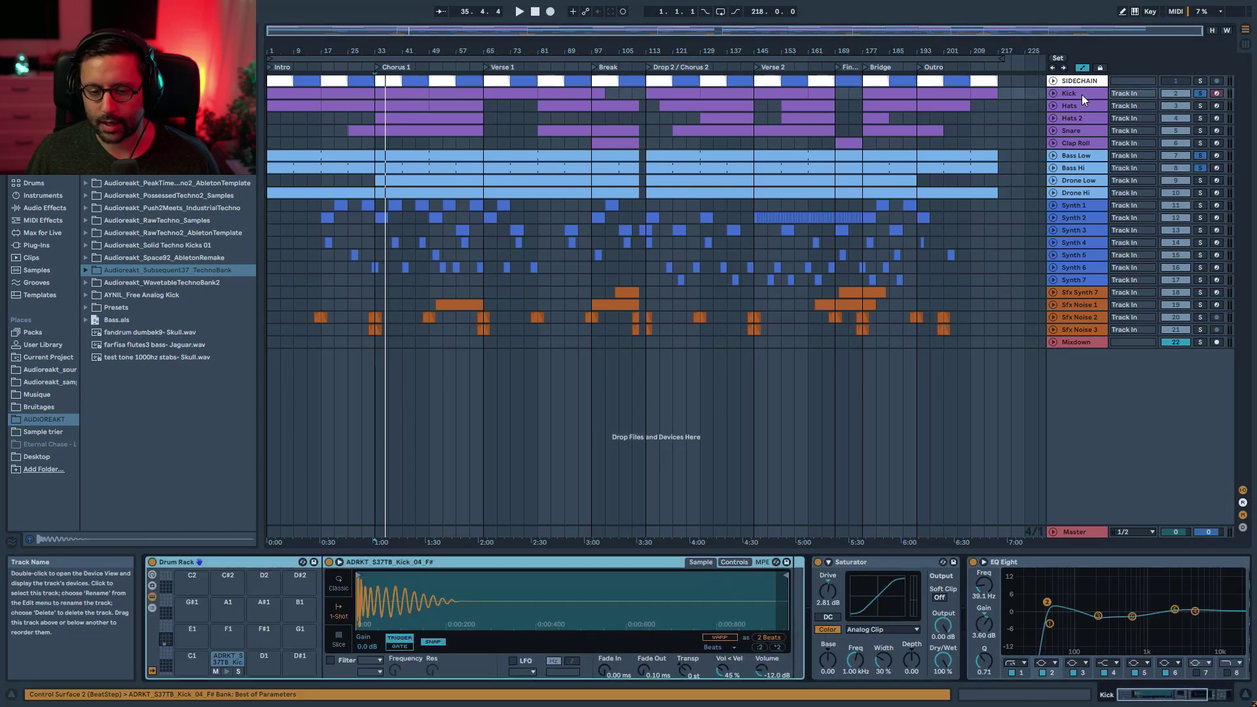
click(1050, 625)
click(1012, 672)
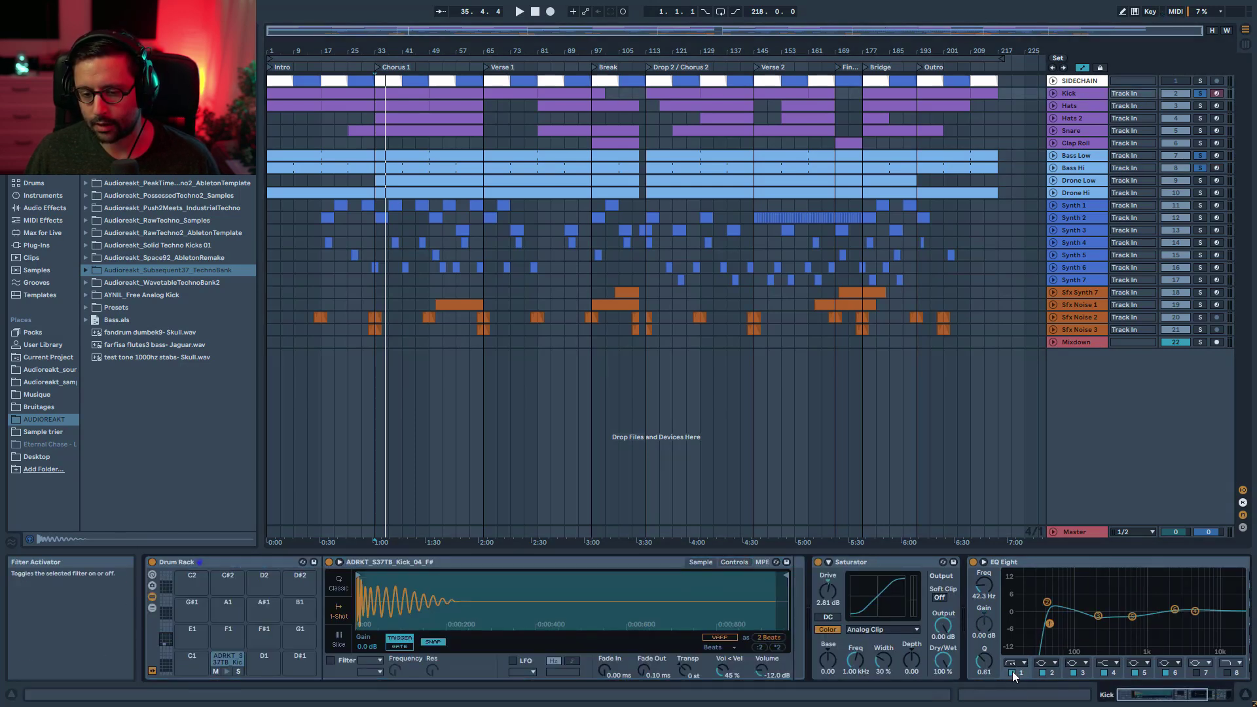
key(space)
key(space)
click(1200, 93)
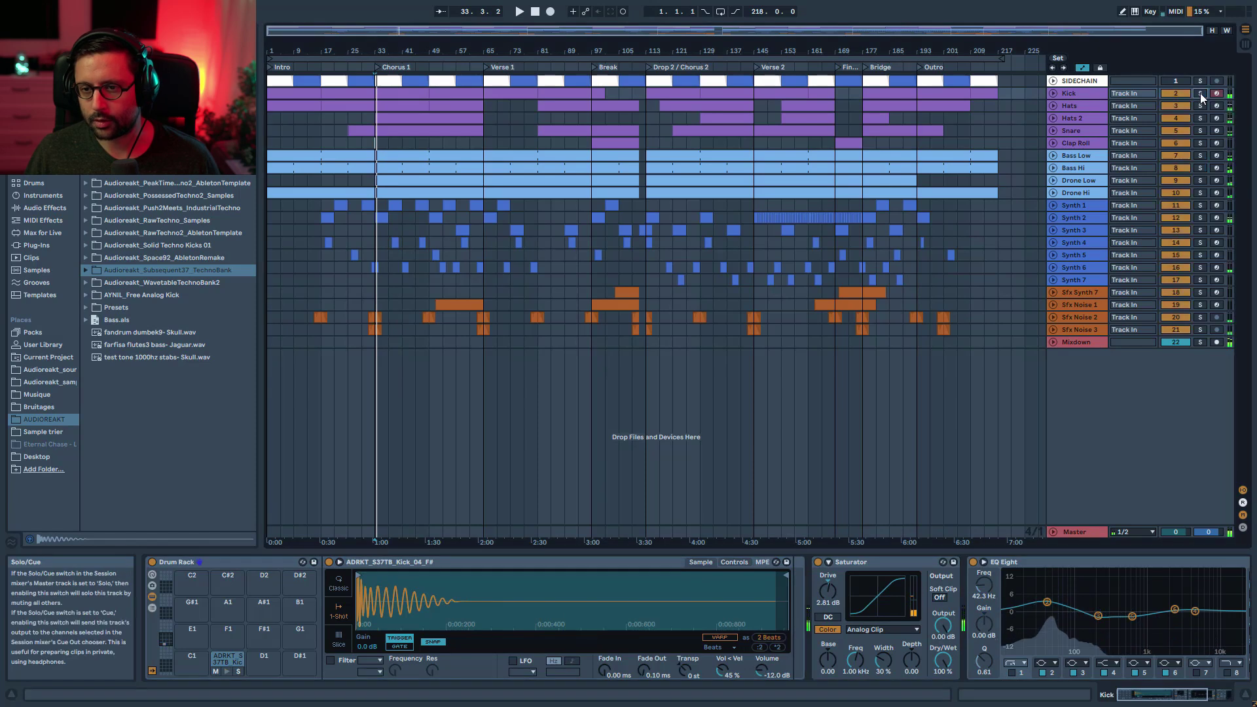
key(space)
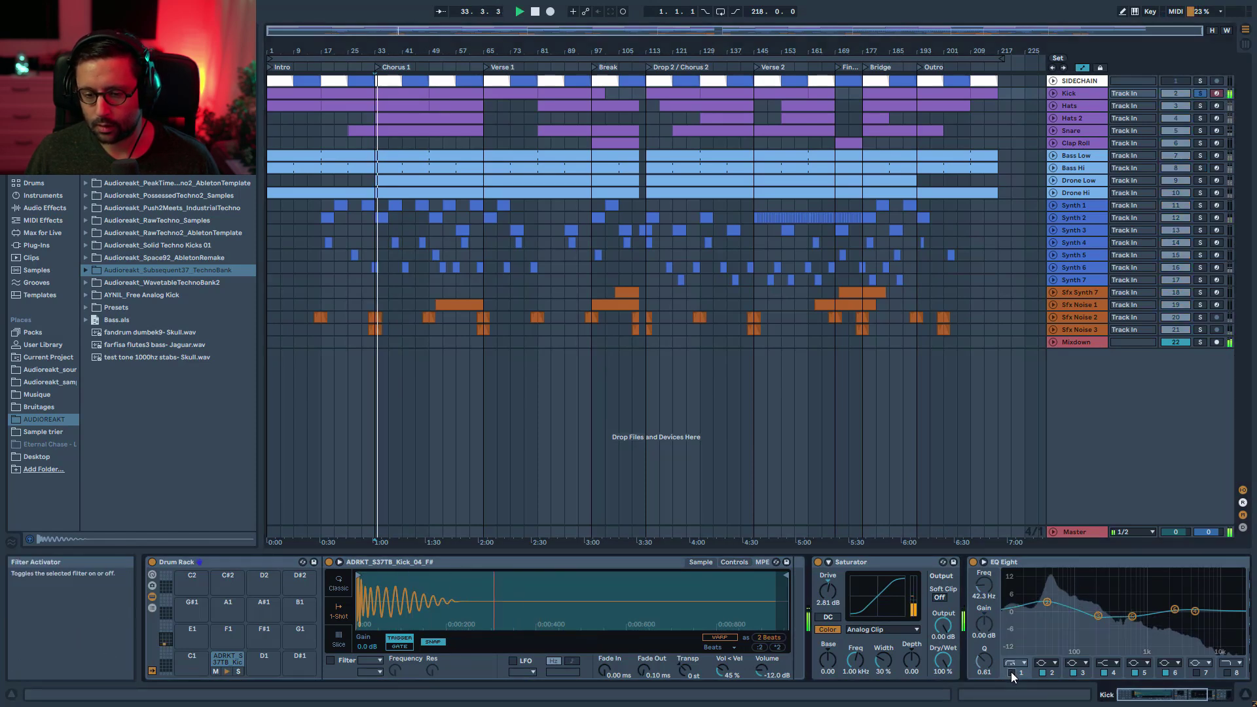
click(1010, 671)
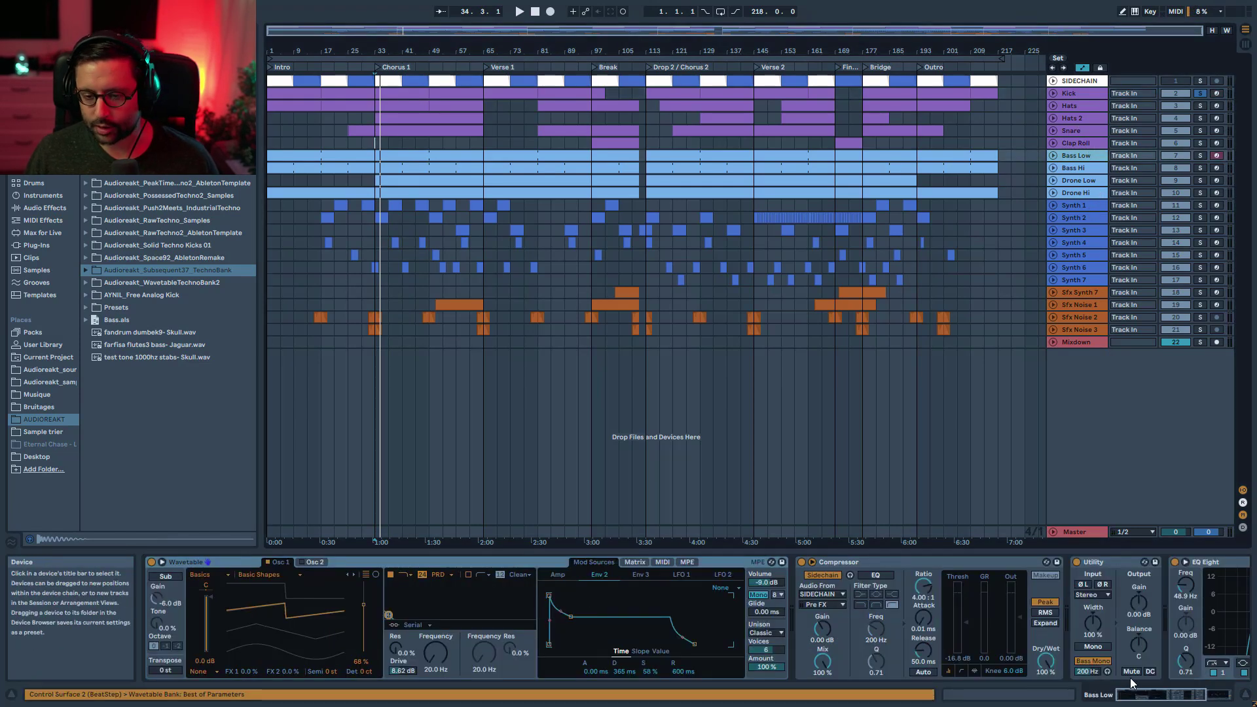
Step: Examine the Utility and EQ Eight devices of Bass Low and Bass Hi, then play Bass Hi soloed
drag(1147, 694, 915, 678)
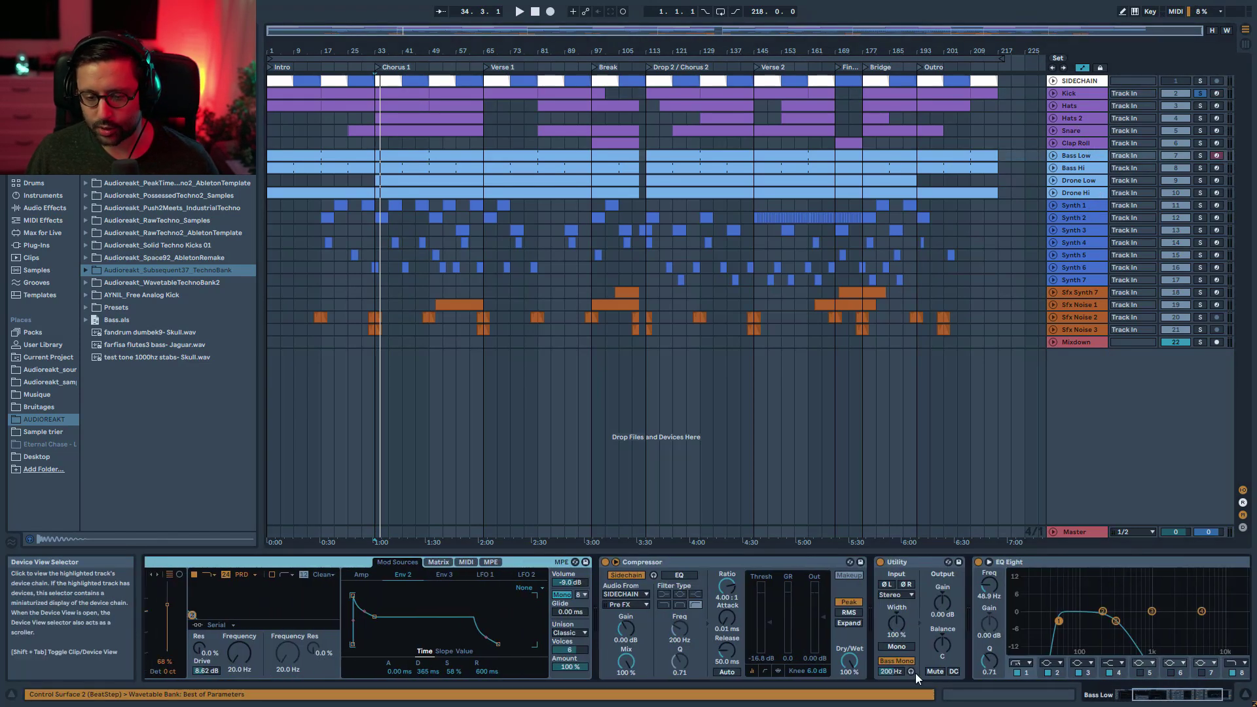
click(1073, 168)
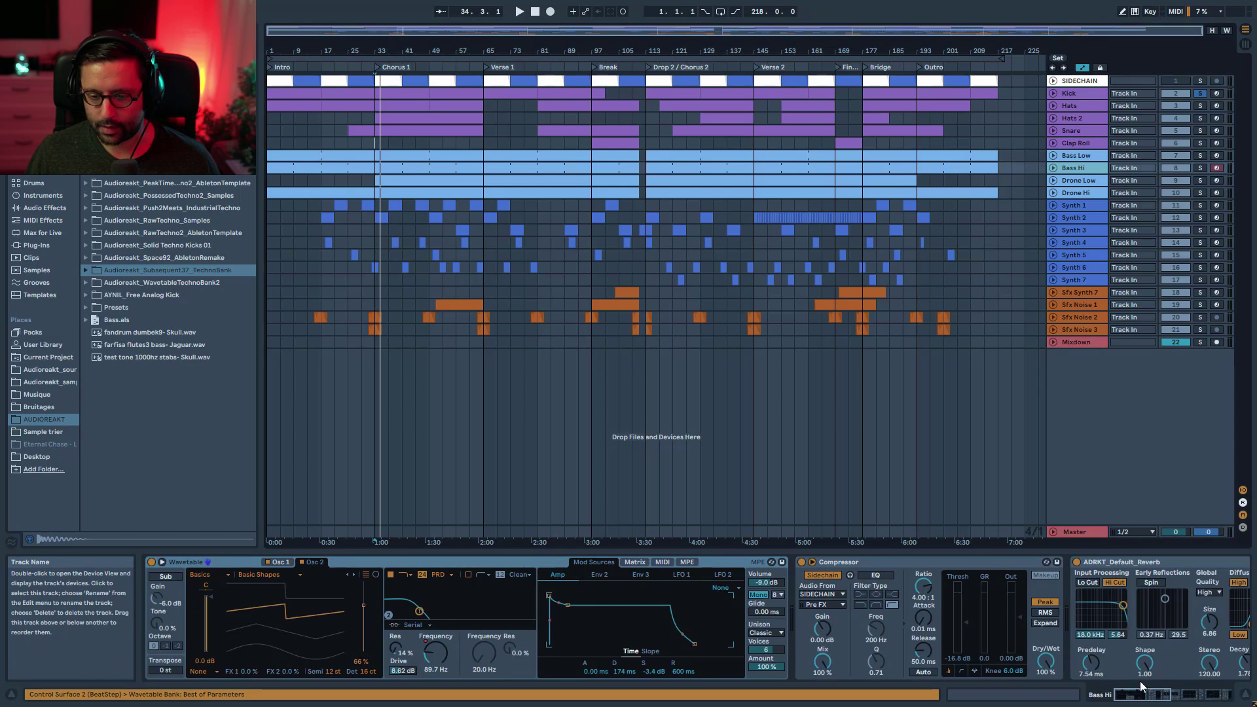
scroll(927, 630, down, 10)
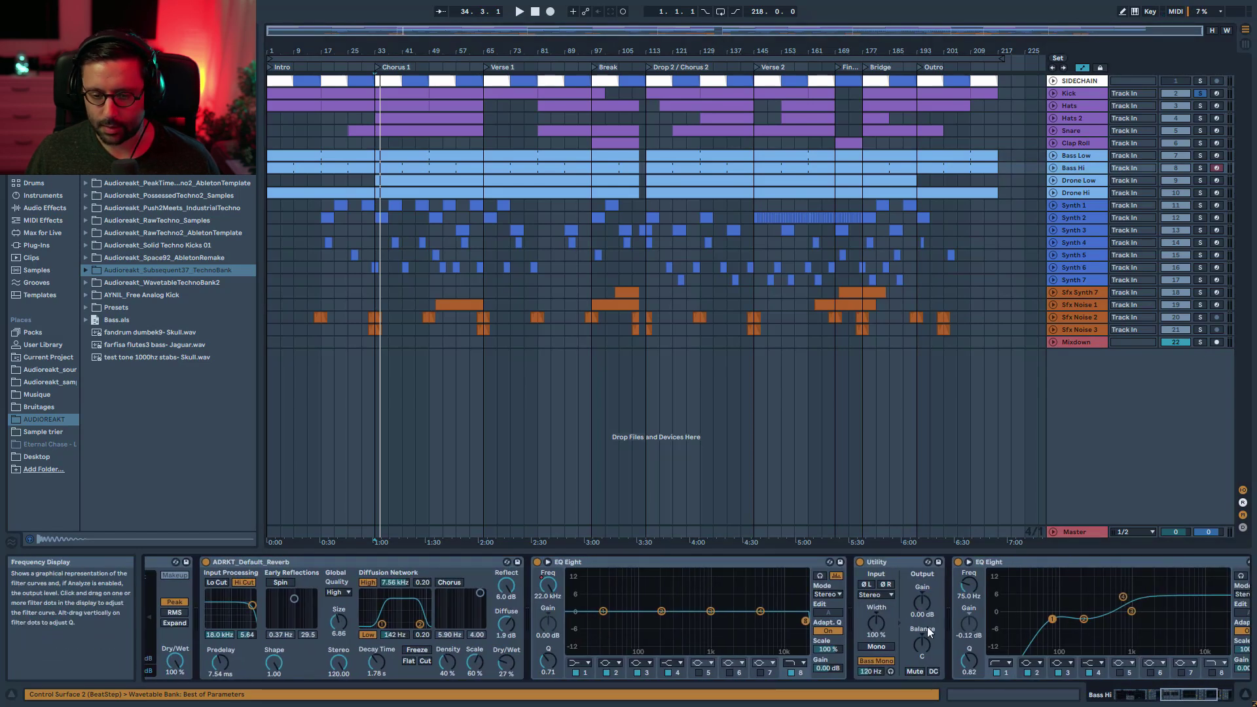
scroll(854, 643, down, 5)
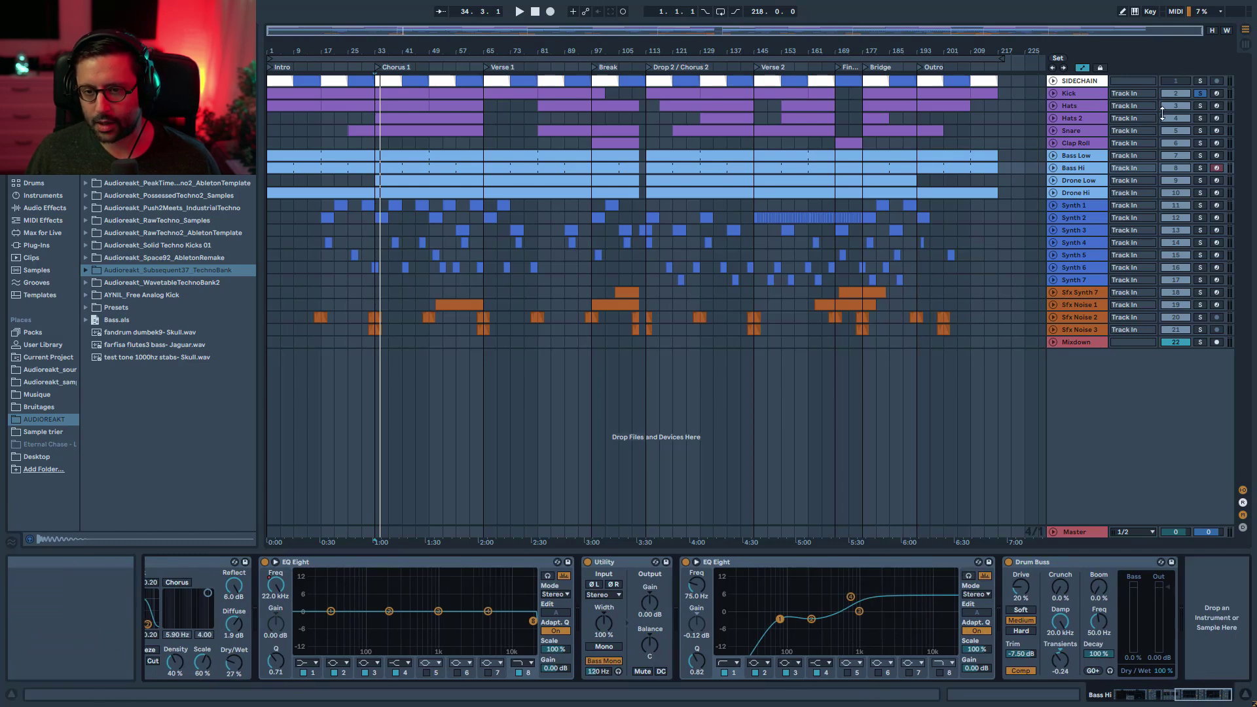
click(1199, 167)
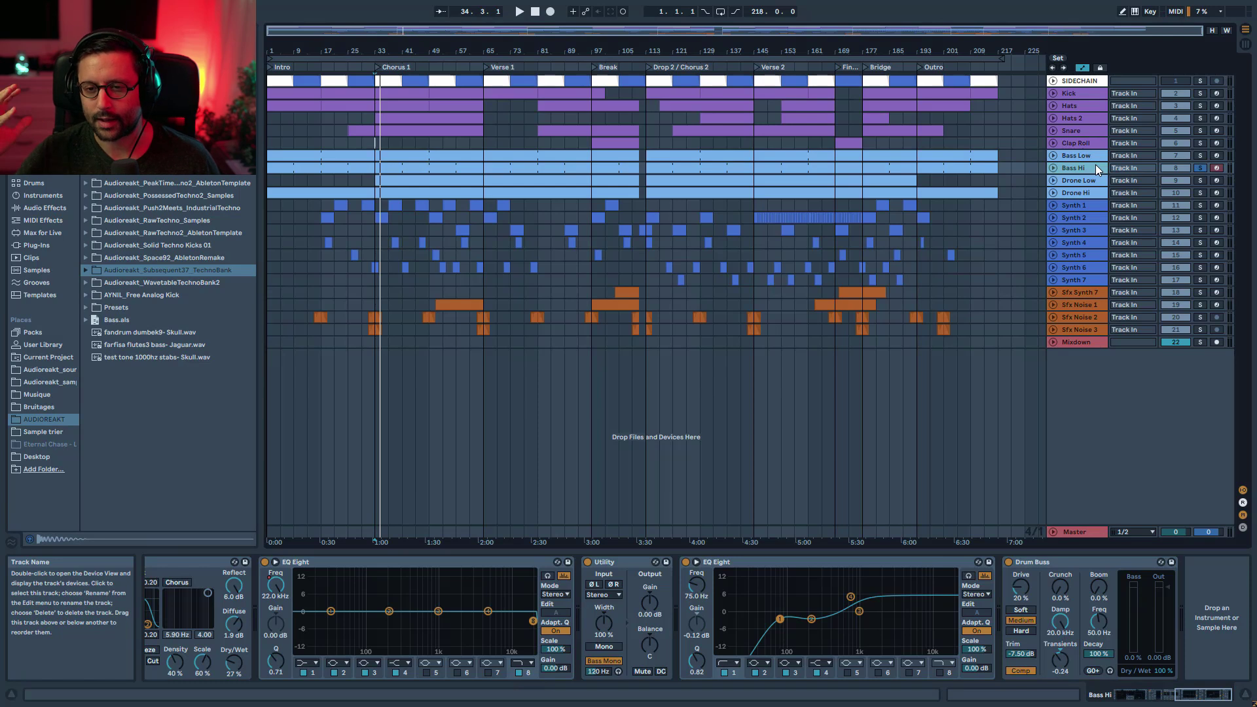
key(space)
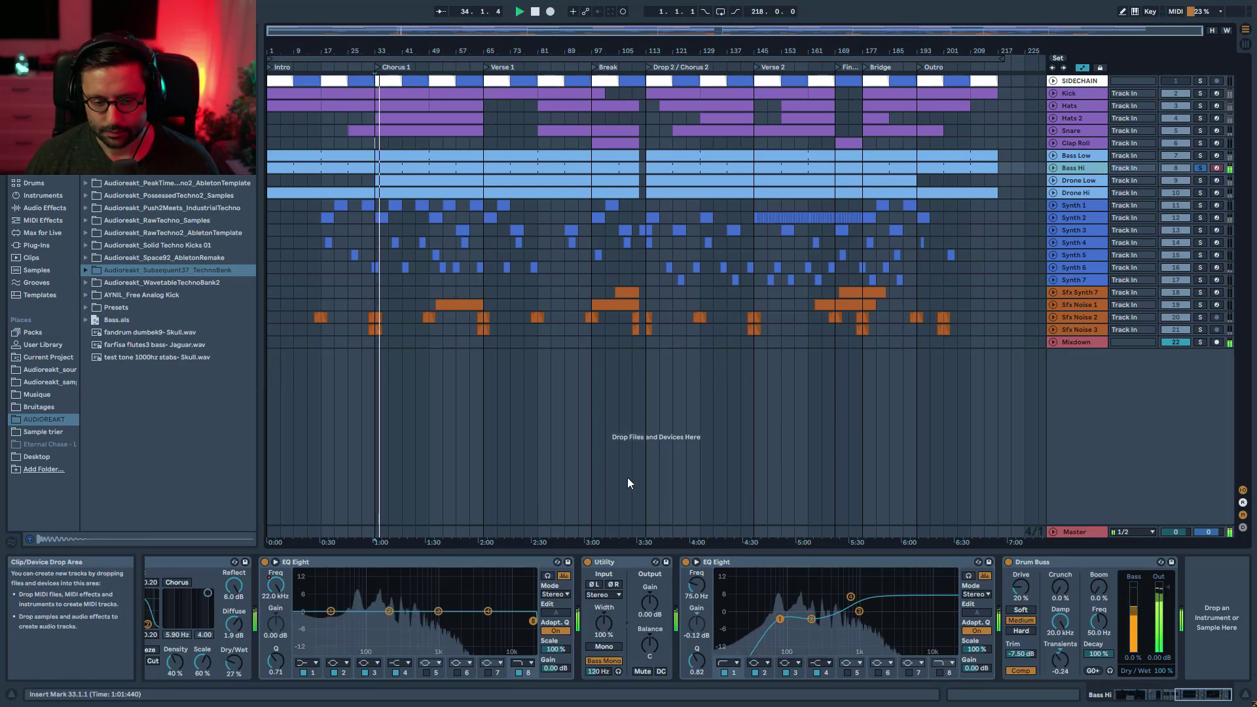
Step: Display the Drone Low device chain through its Saturator, Hybrid Reverb and Stereo Width devices
key(Down)
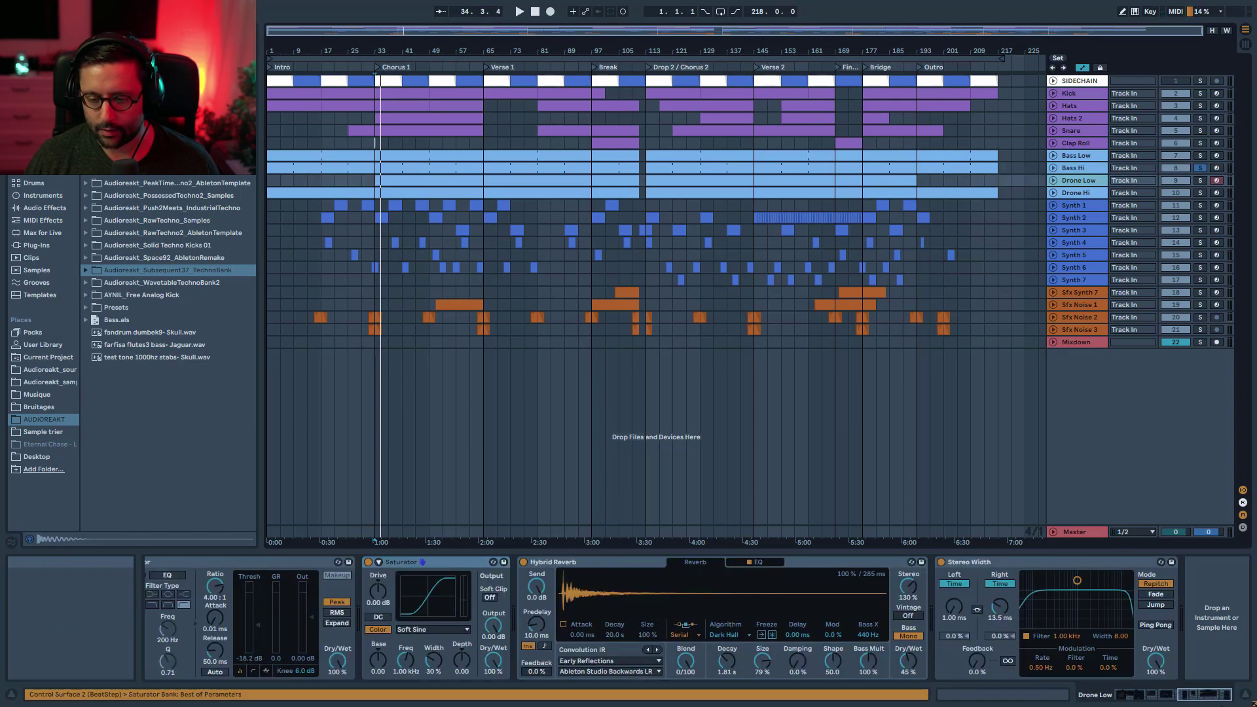
click(1192, 699)
mouse_move(1192, 699)
mouse_down()
mouse_move(1167, 703)
mouse_move(1208, 701)
mouse_up()
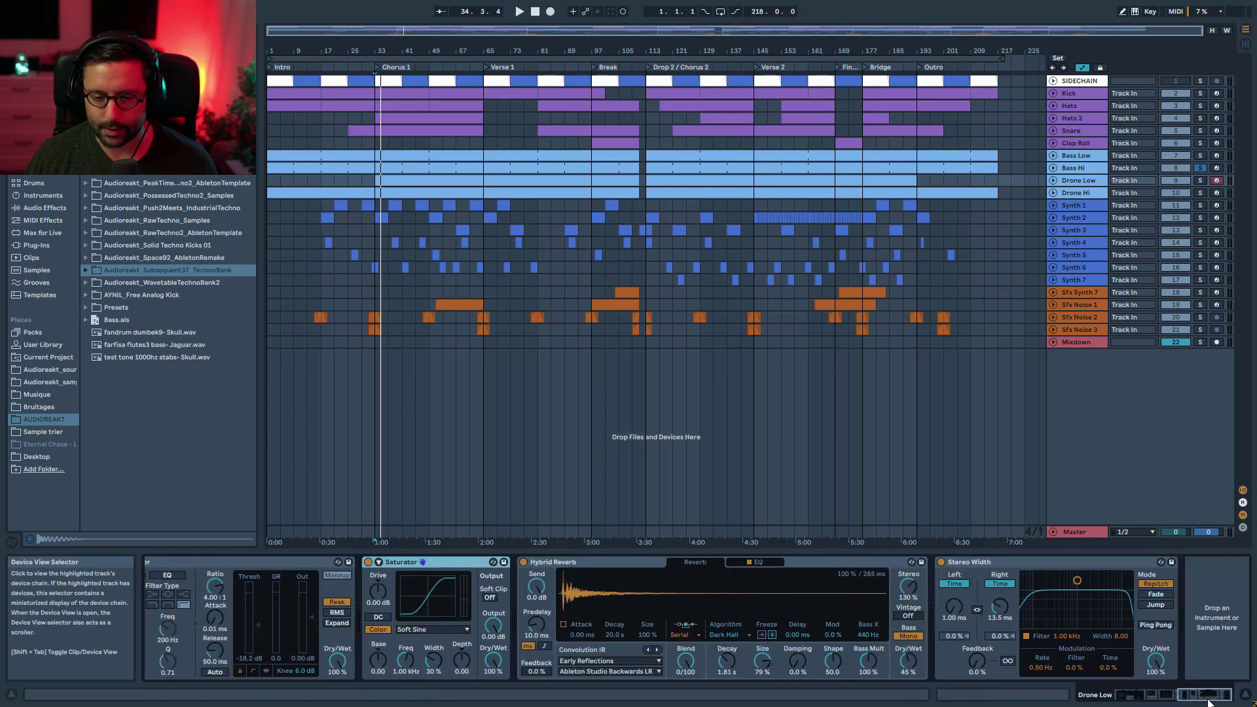
Step: Examine the Synth 1 device chain through to its Drum Buss, then solo the track and play it from bar 45
click(1060, 205)
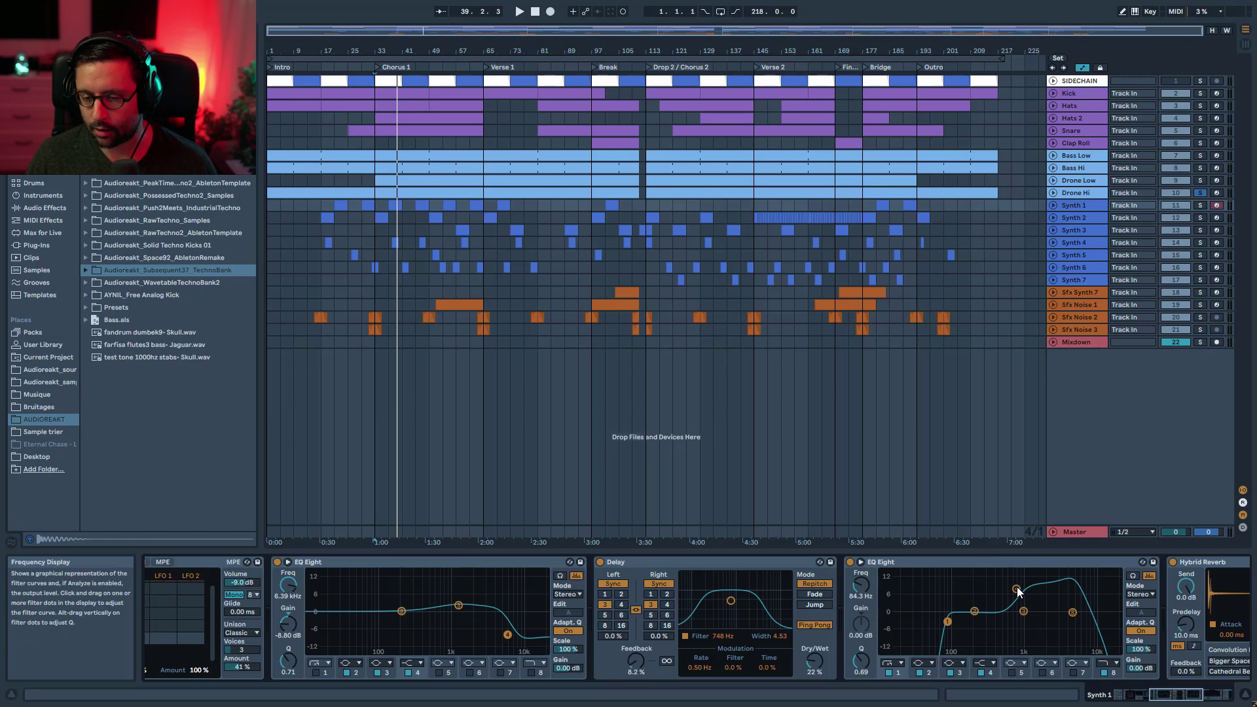
drag(1164, 691, 1193, 700)
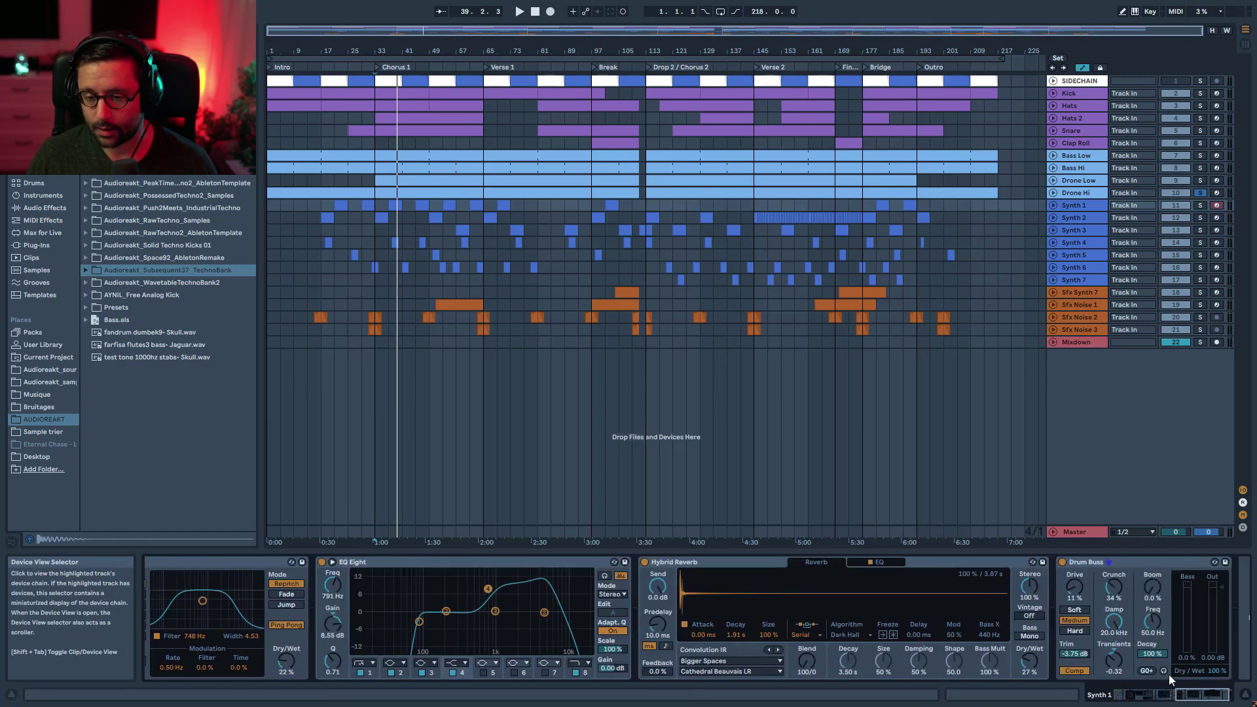
click(1201, 206)
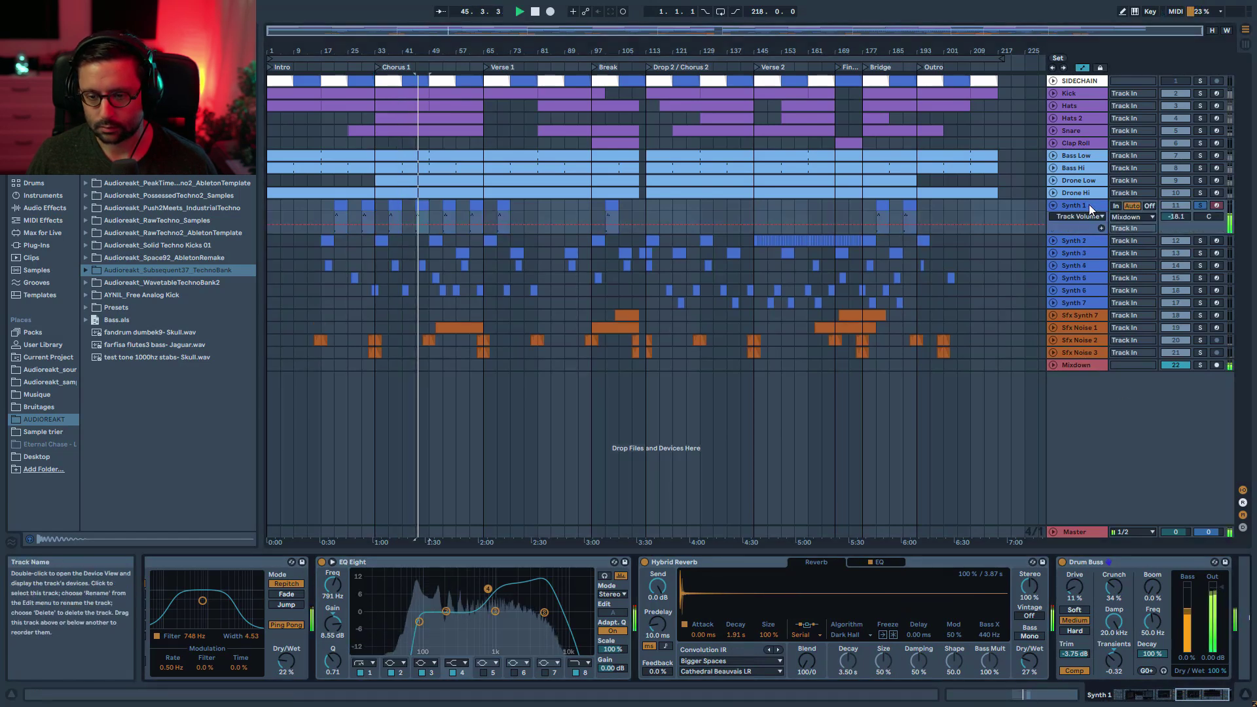
drag(1114, 592, 1115, 648)
key(space)
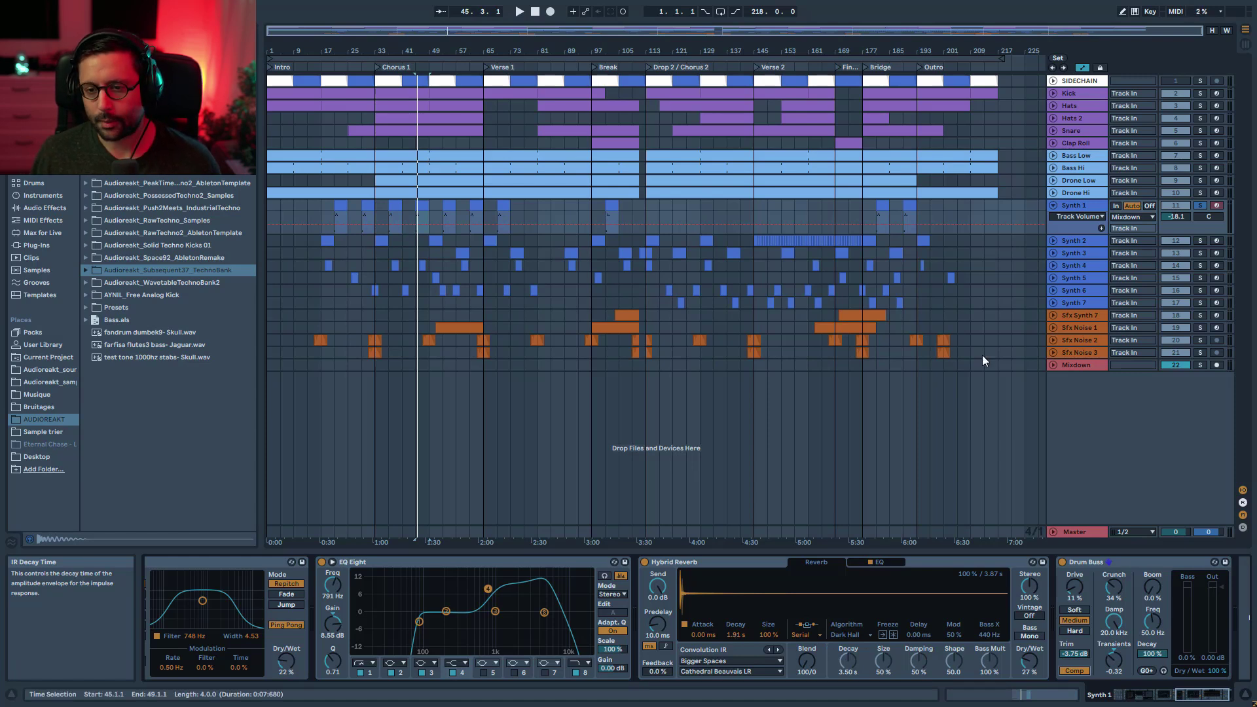
key(space)
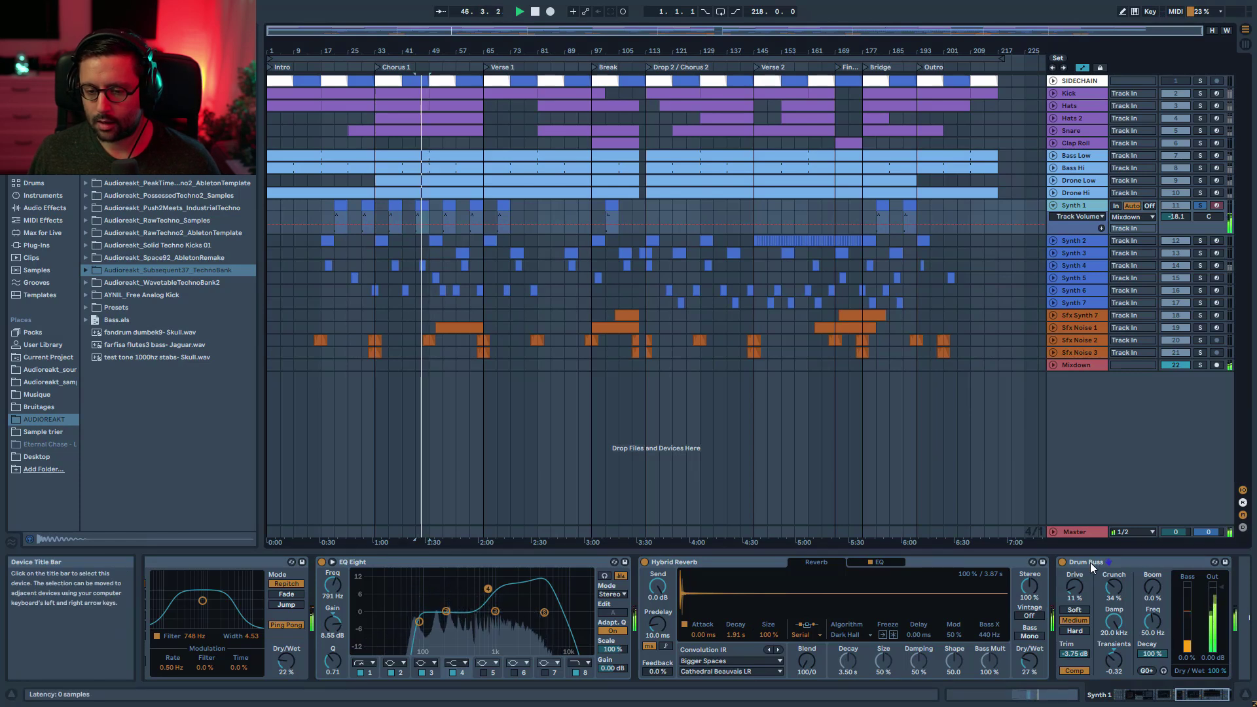
key(space)
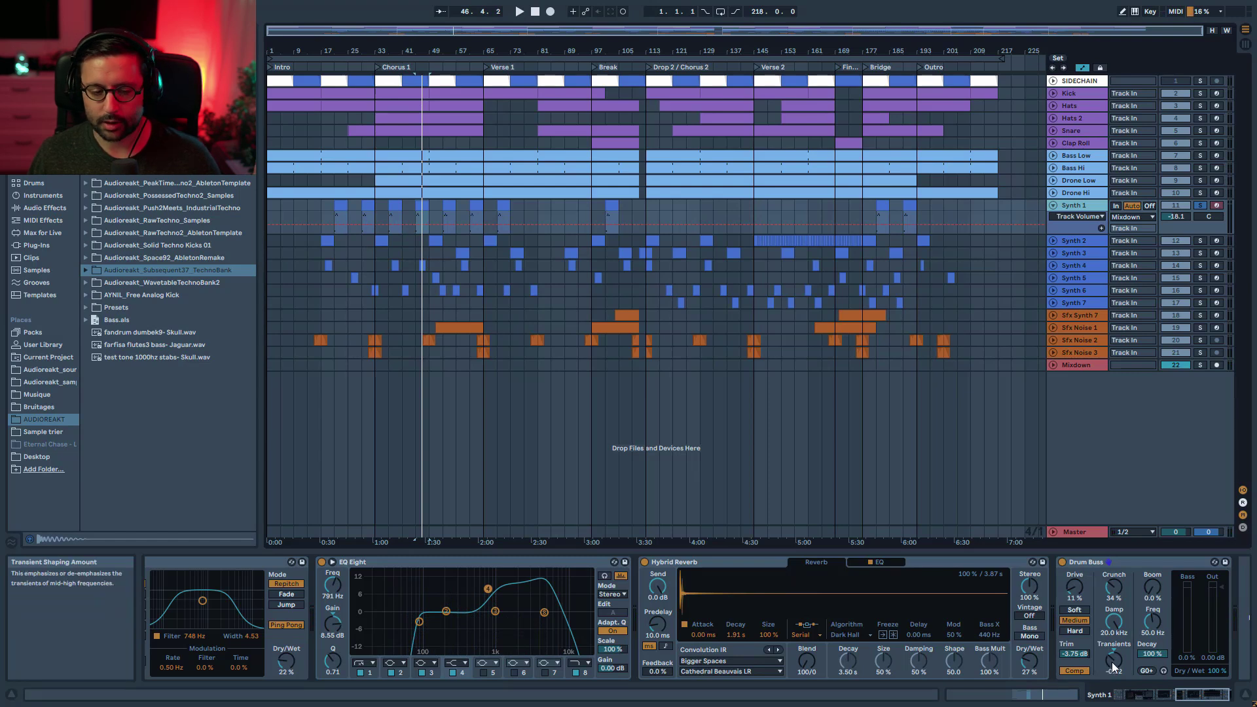
Step: Unfold Synth 6, solo it and play its Verse 2 clip from bar 151
click(1098, 290)
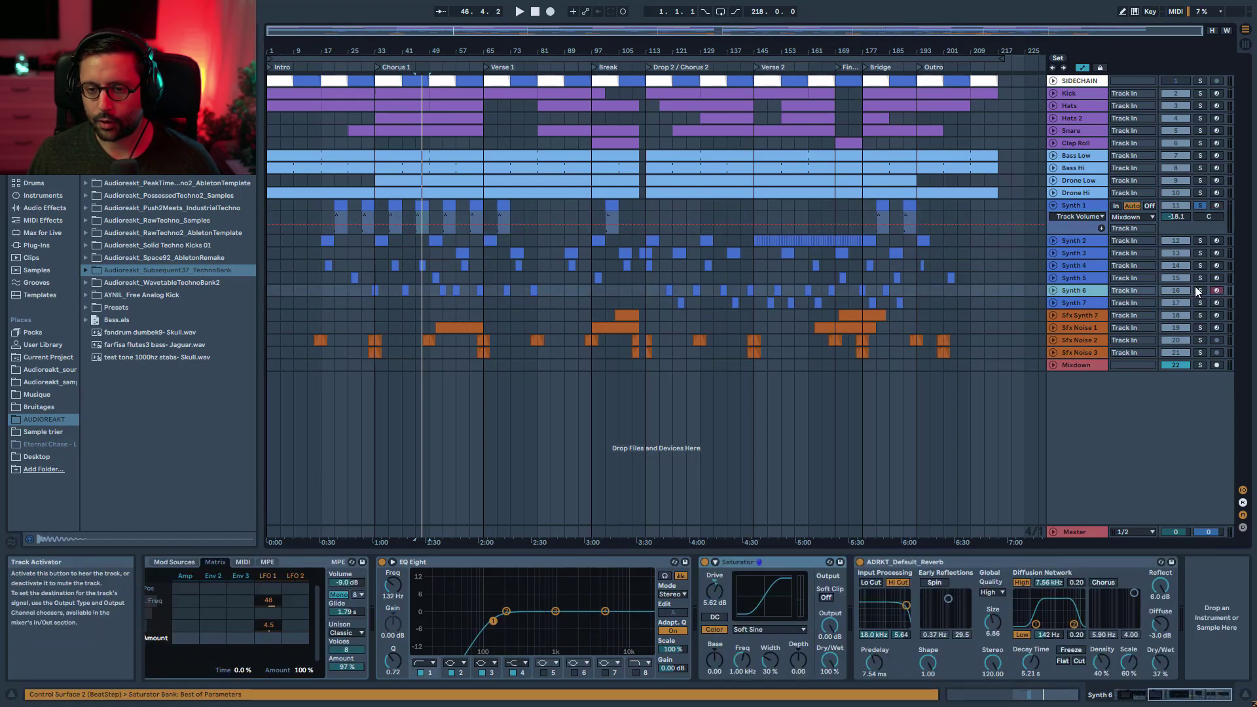
click(1054, 292)
click(776, 286)
key(space)
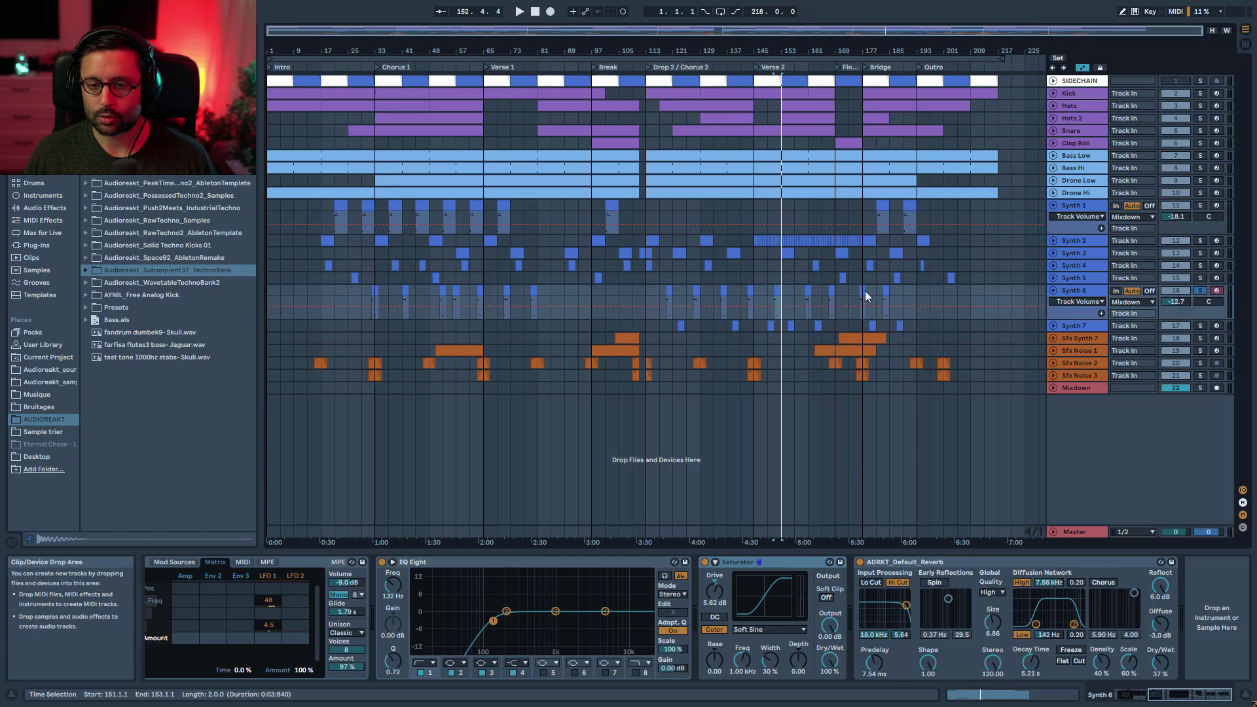
Step: Examine the Synth 2 device chain through to its Drum Buss, then return to the Synth 6 devices
click(1072, 253)
key(Up)
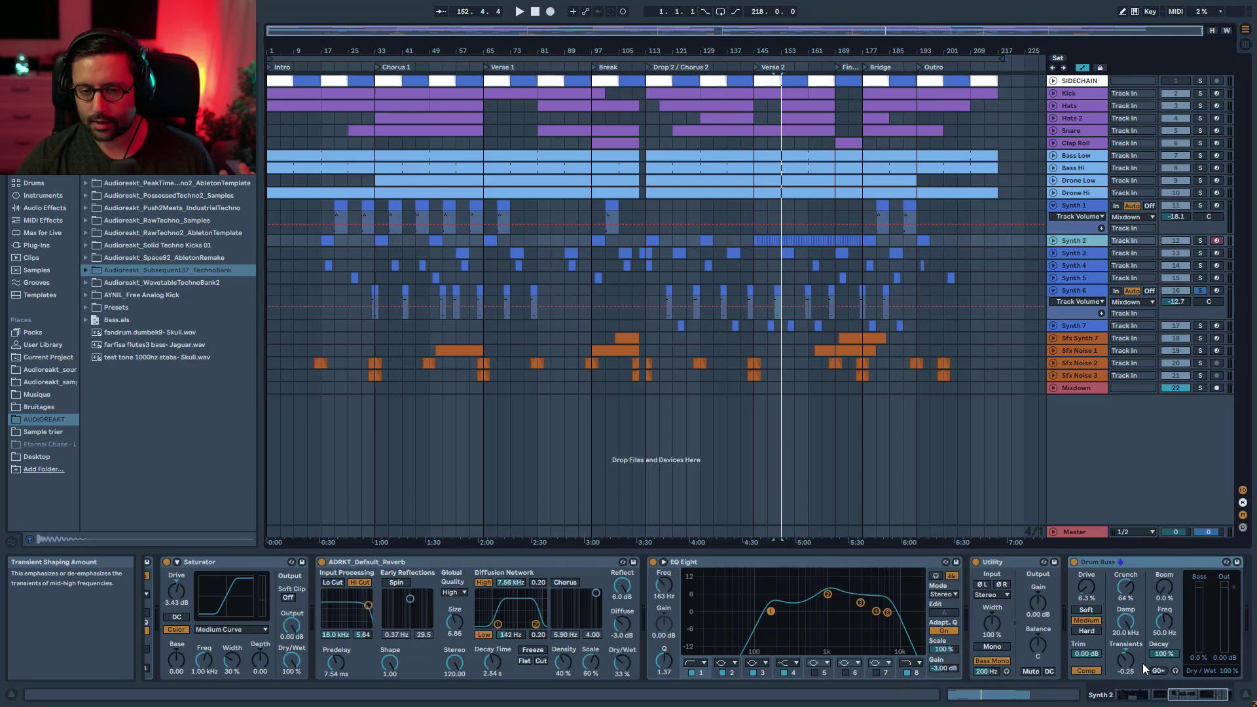
click(1085, 292)
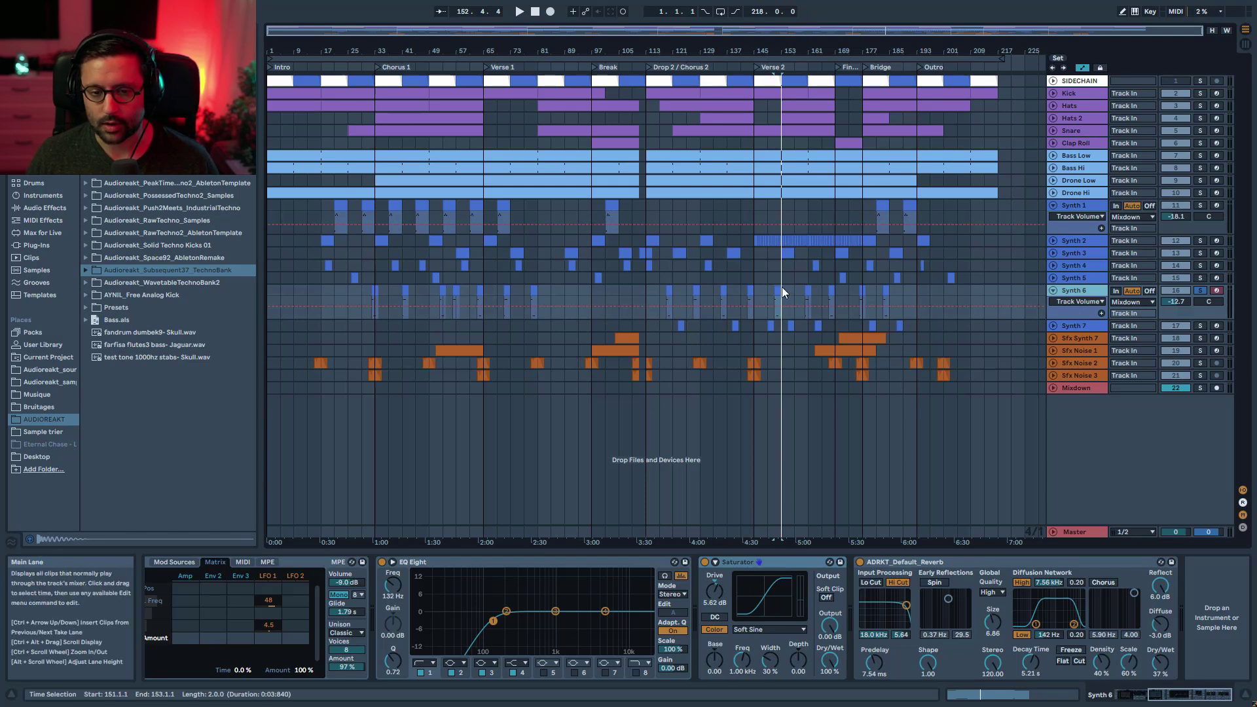
Step: Unfold Synth 7, play it soloed from bar 149 and show the reverb at the end of its chain
click(1052, 325)
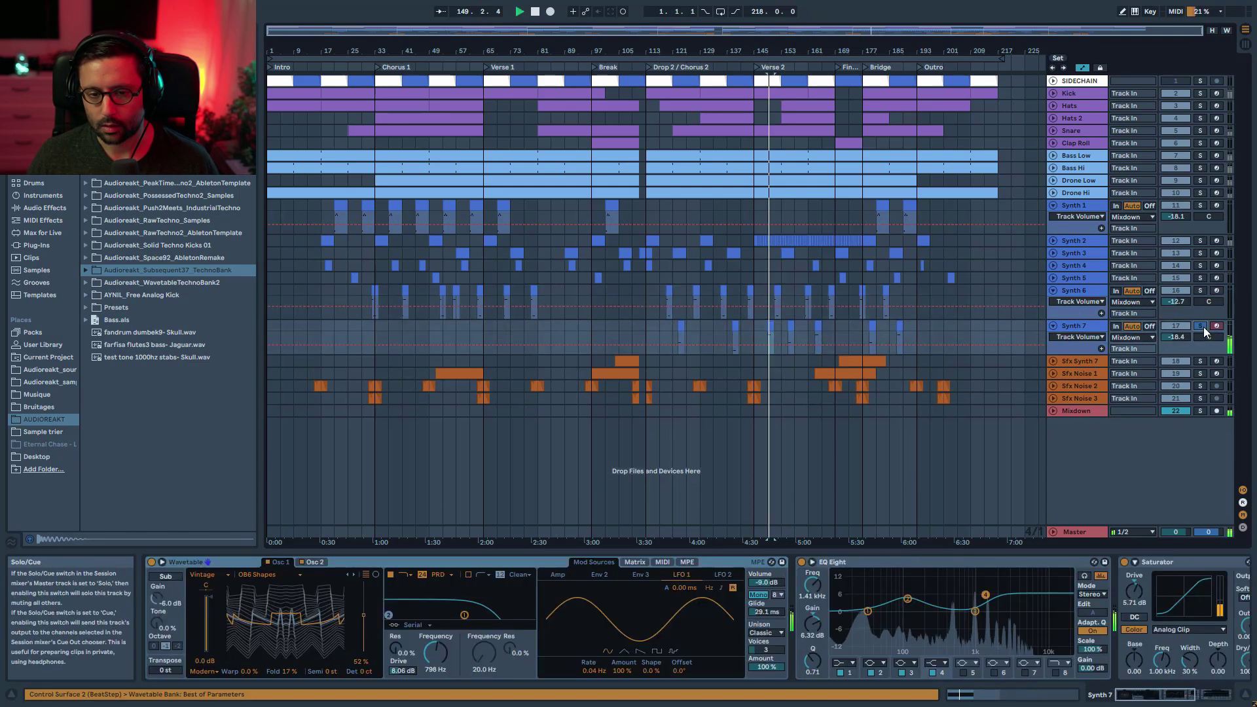
click(1212, 694)
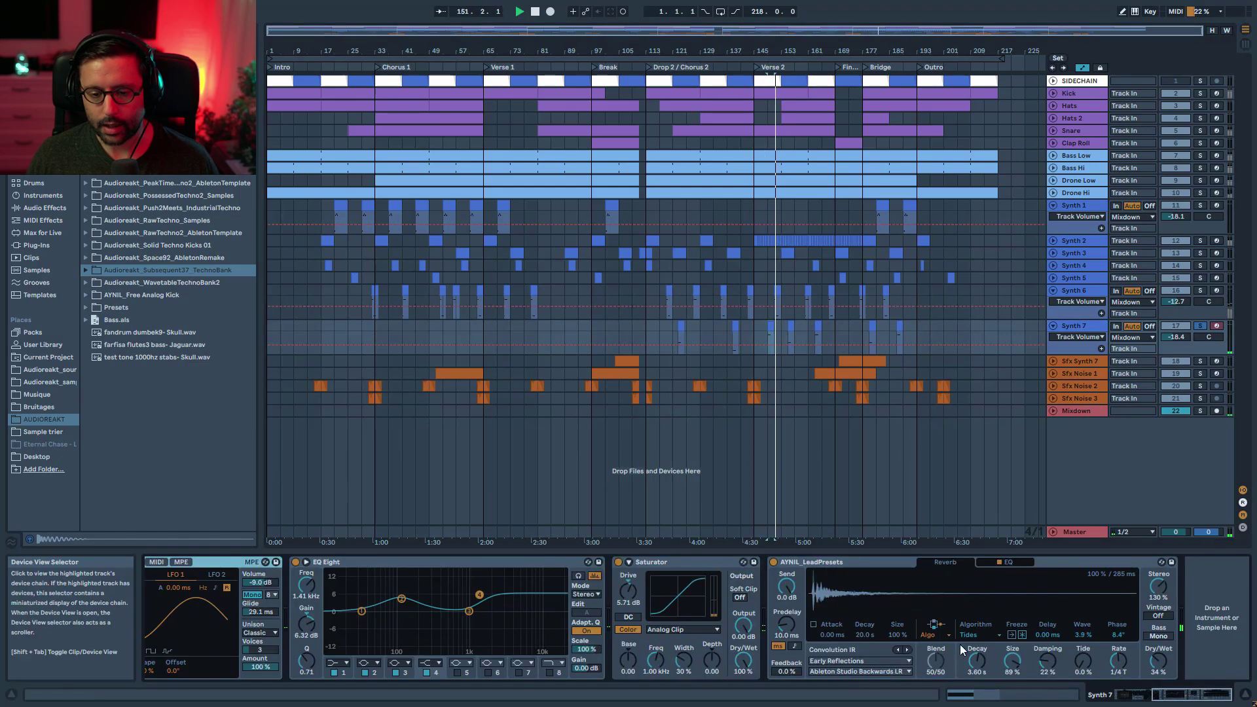
key(space)
Step: Audition Synth 3 soloed and compare the Reverb and EQ views of its Hybrid Reverb
key(space)
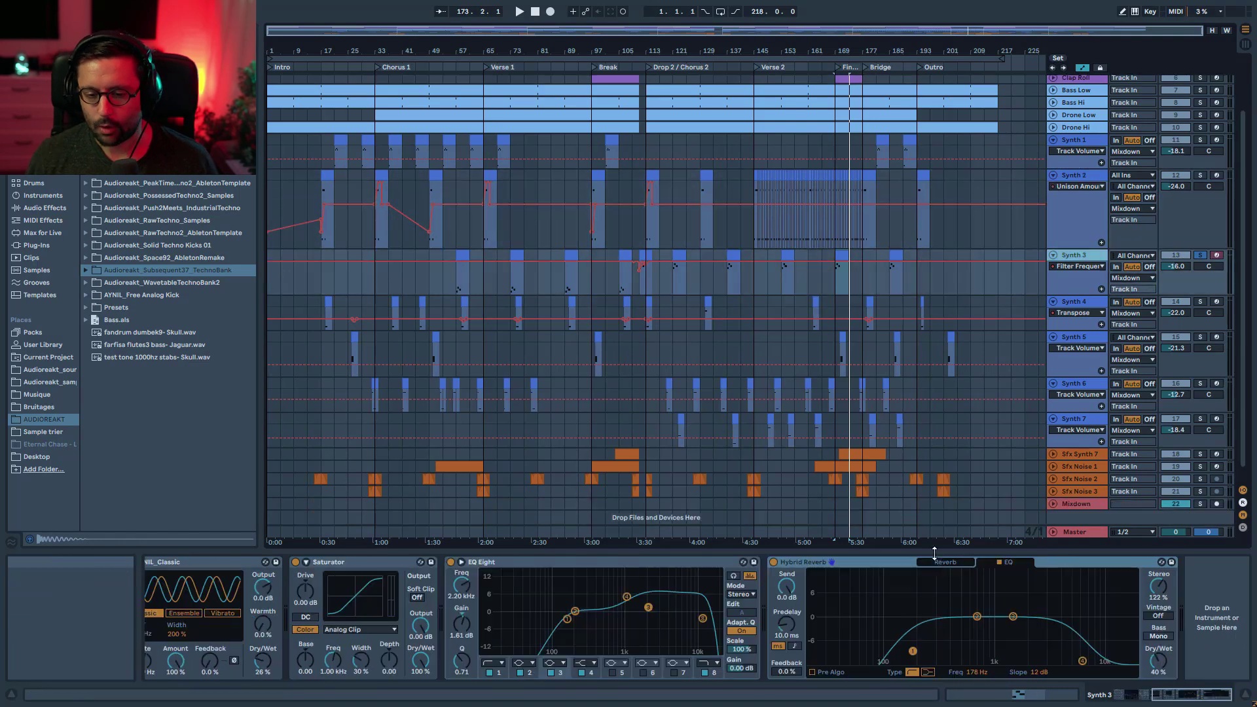
click(955, 562)
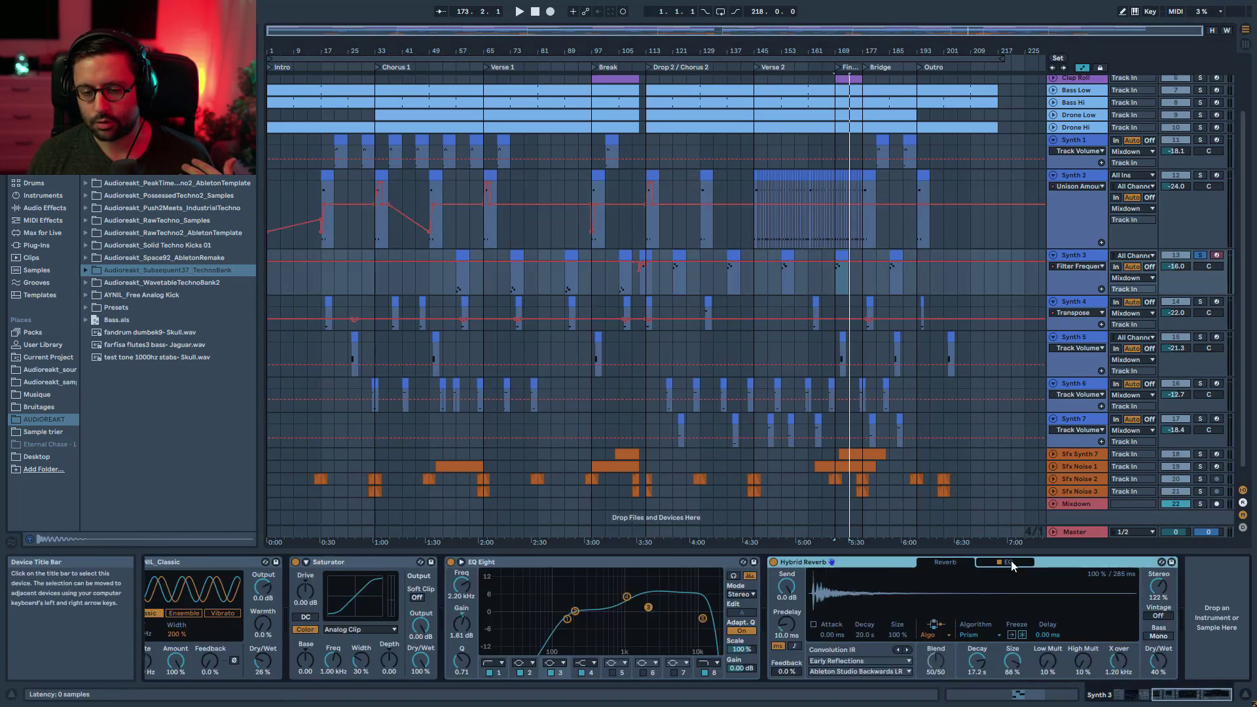
click(1012, 563)
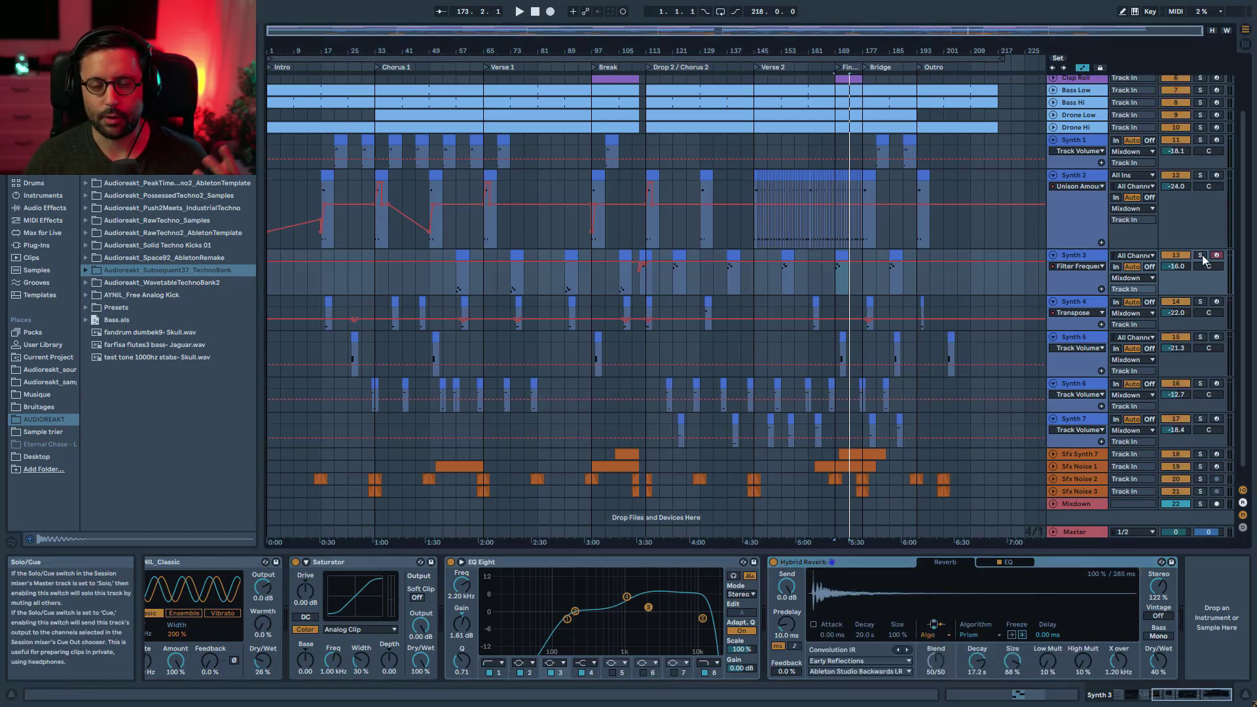
Step: Show Synth 4's EQ Eight and move its mid-boost band to 1.44 kHz with 4.34 dB of gain
click(1093, 303)
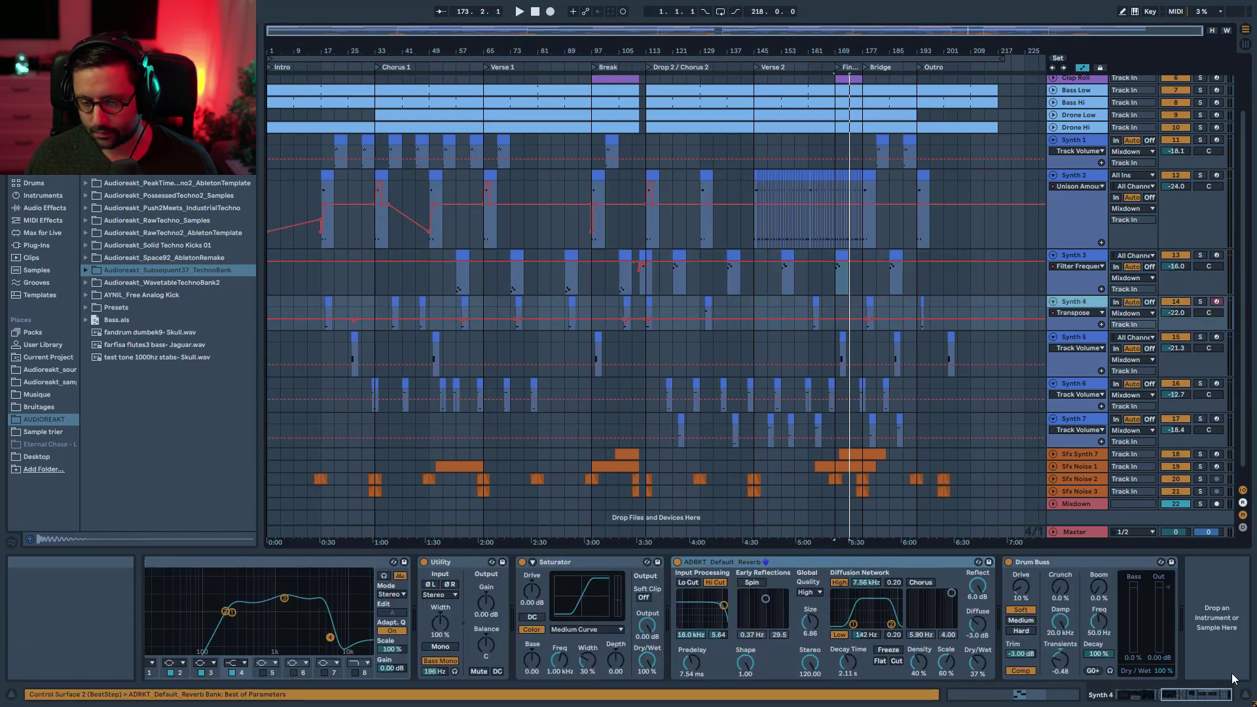
drag(1214, 694, 1174, 696)
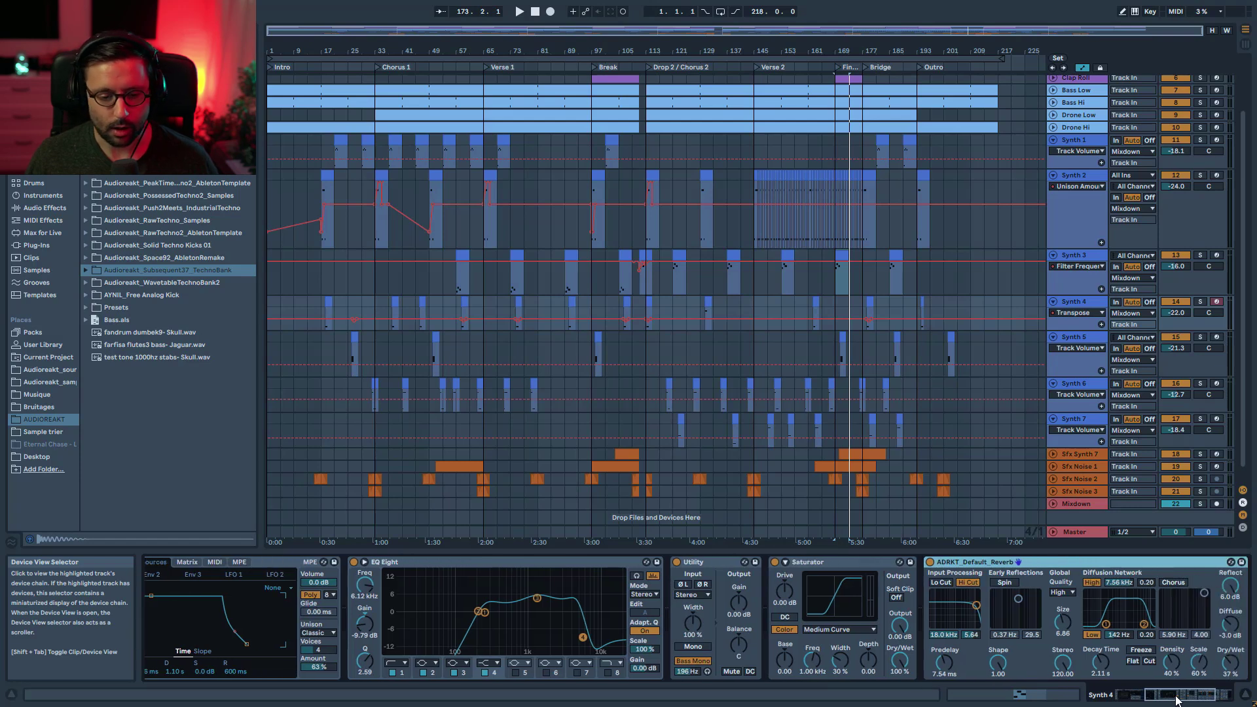
click(537, 598)
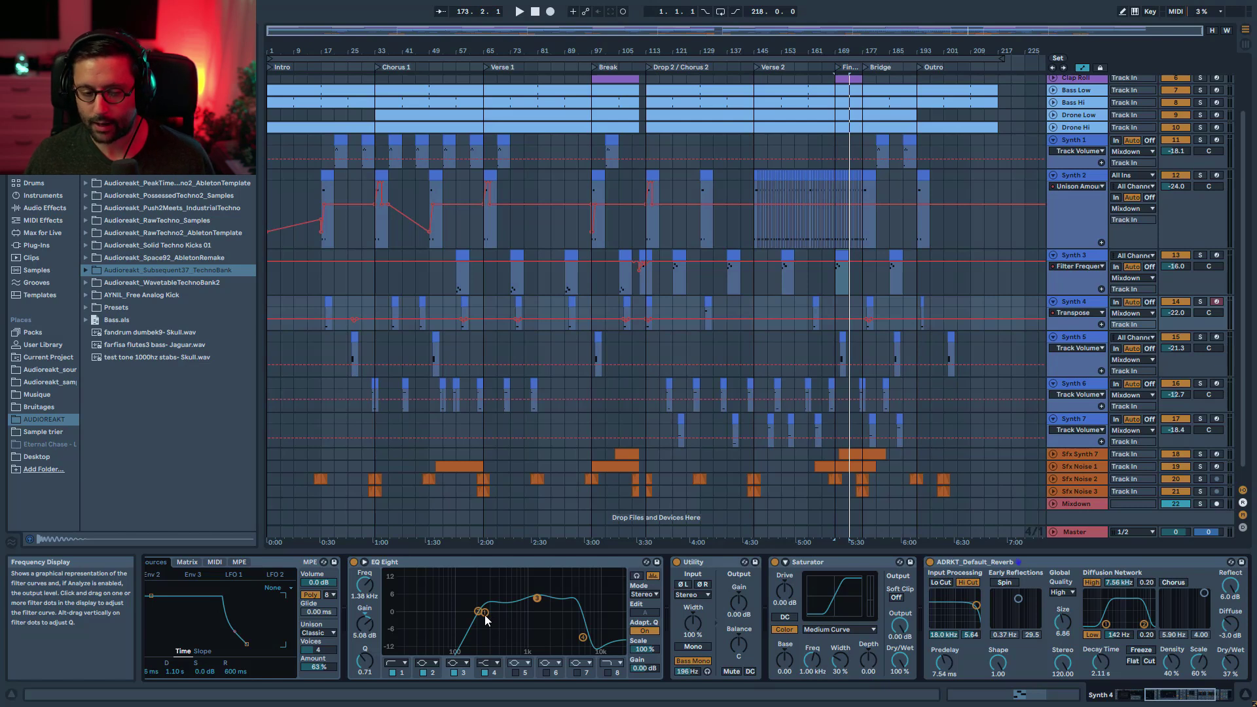
drag(542, 608, 543, 617)
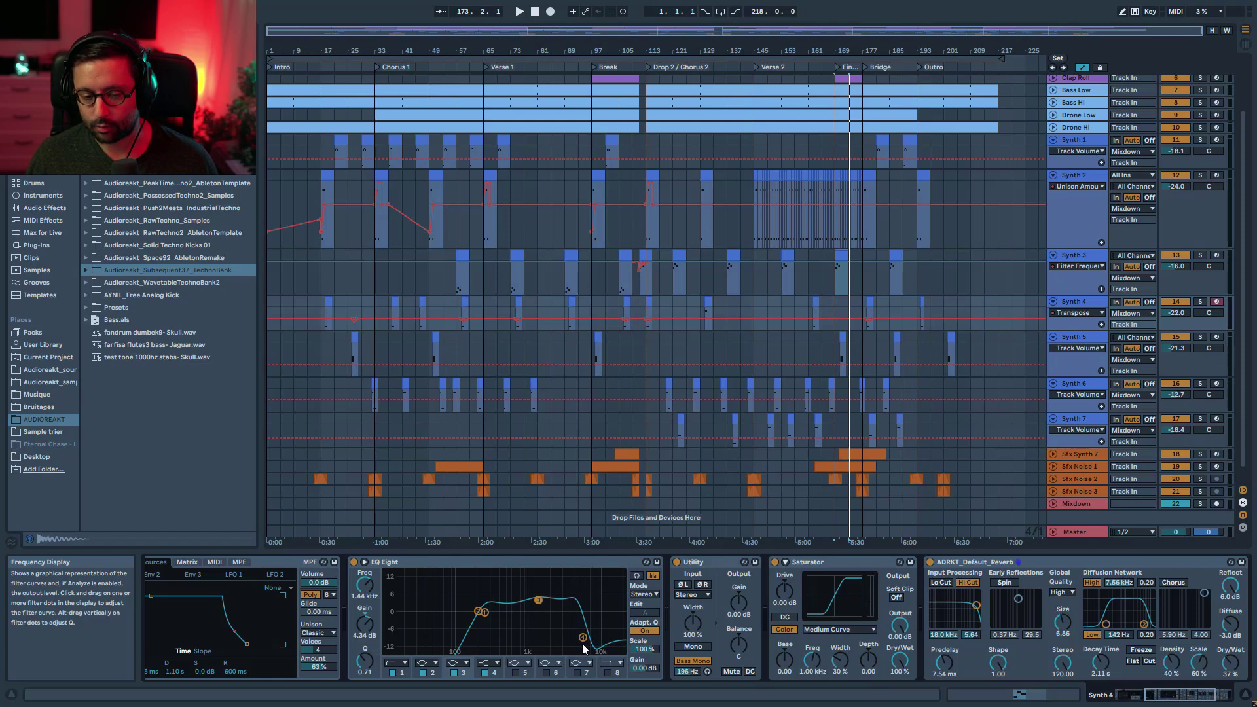
Step: Examine the Synth 5 device chain from the EQ Eight through to the reverb, then focus on its EQ Eight
click(1089, 338)
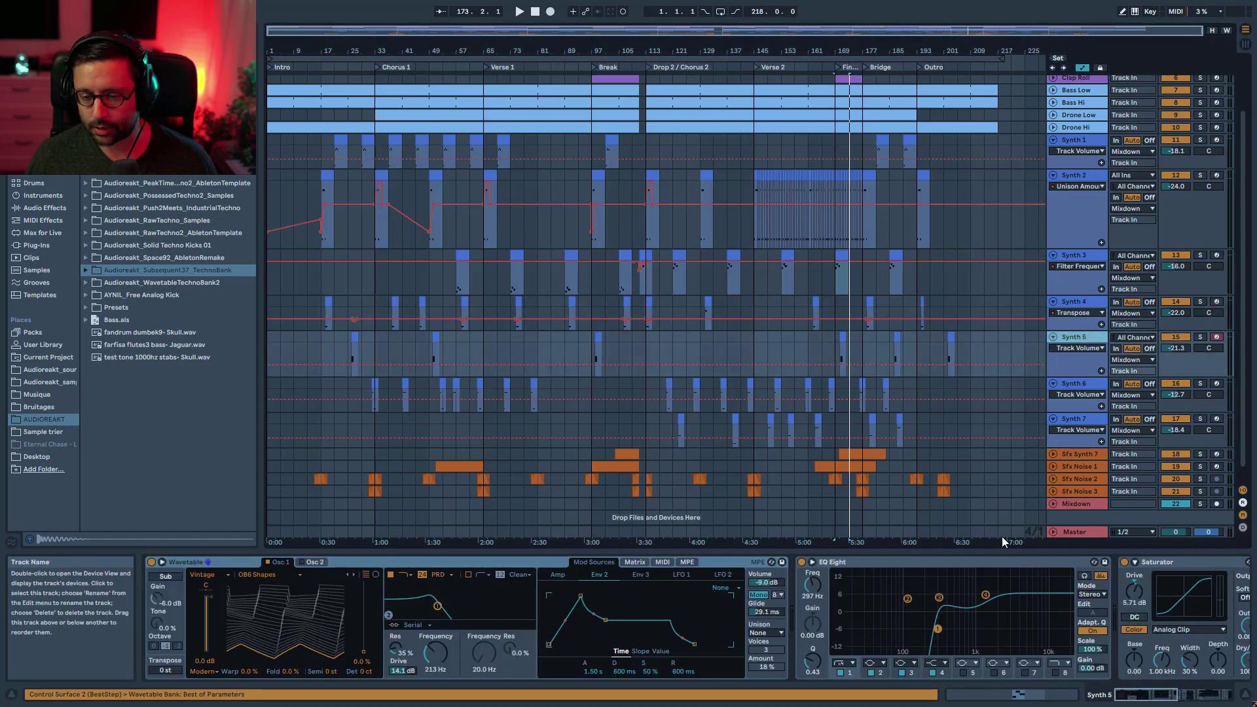
click(1165, 692)
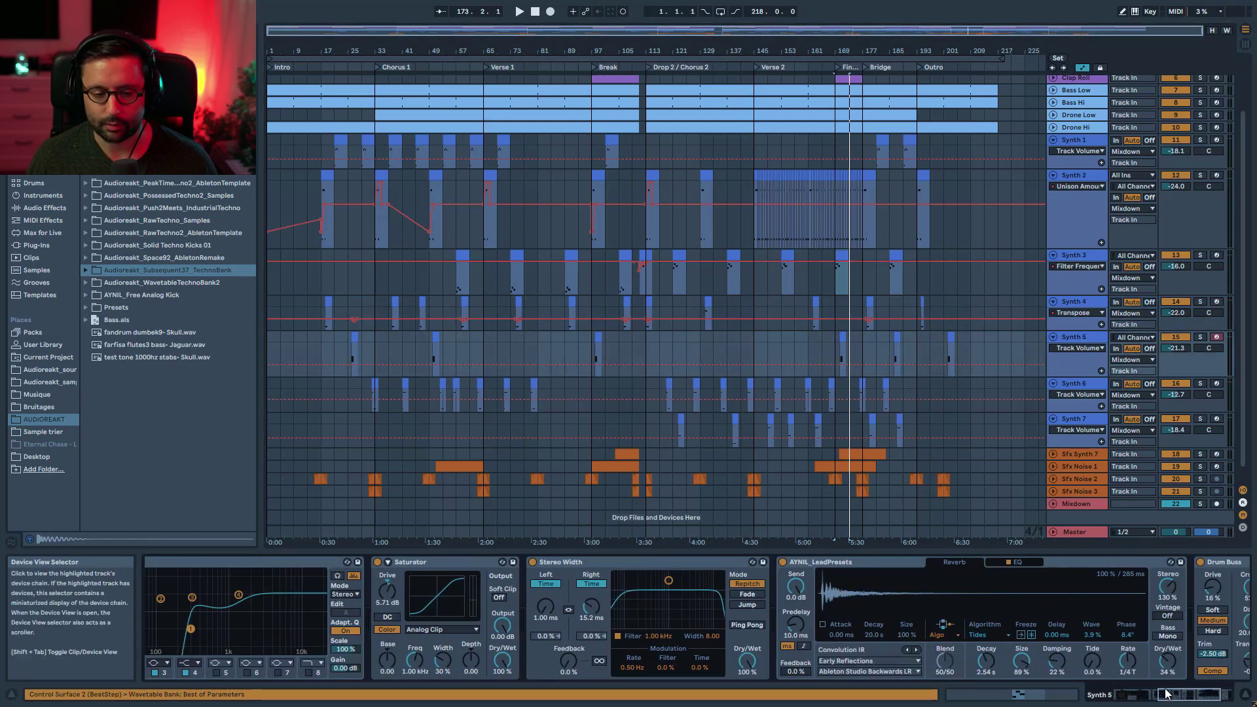
drag(1172, 695, 1163, 695)
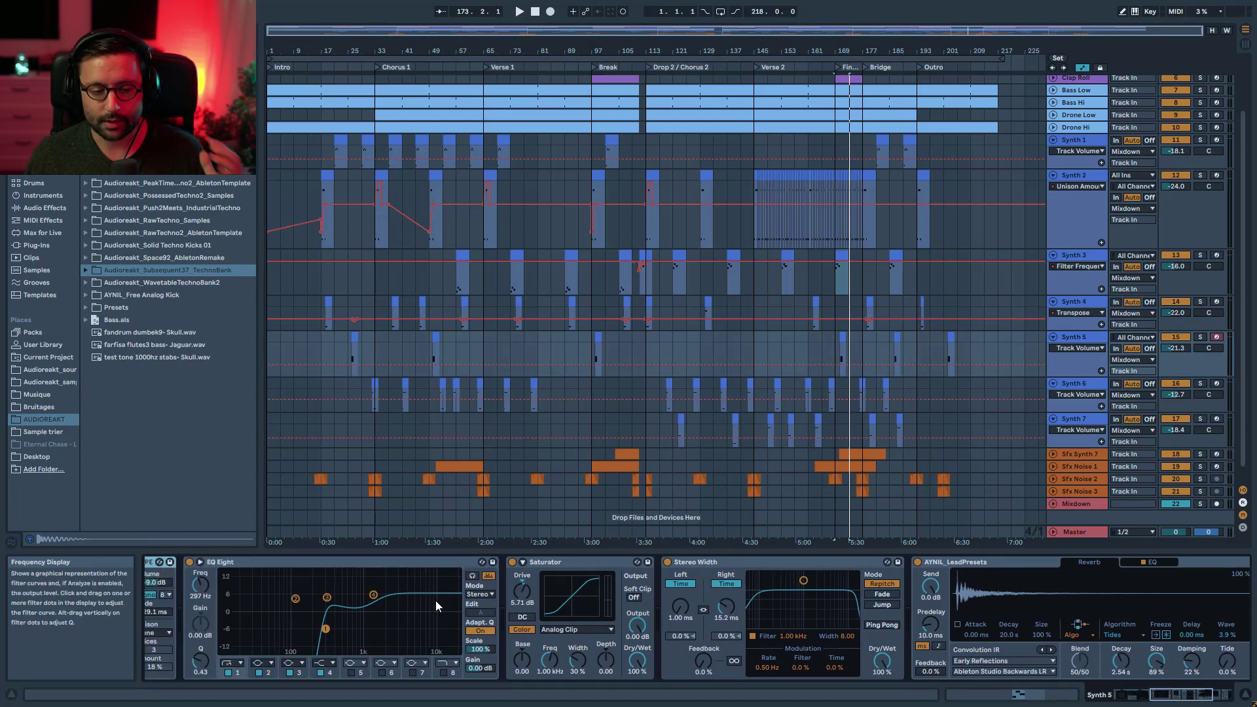
click(438, 564)
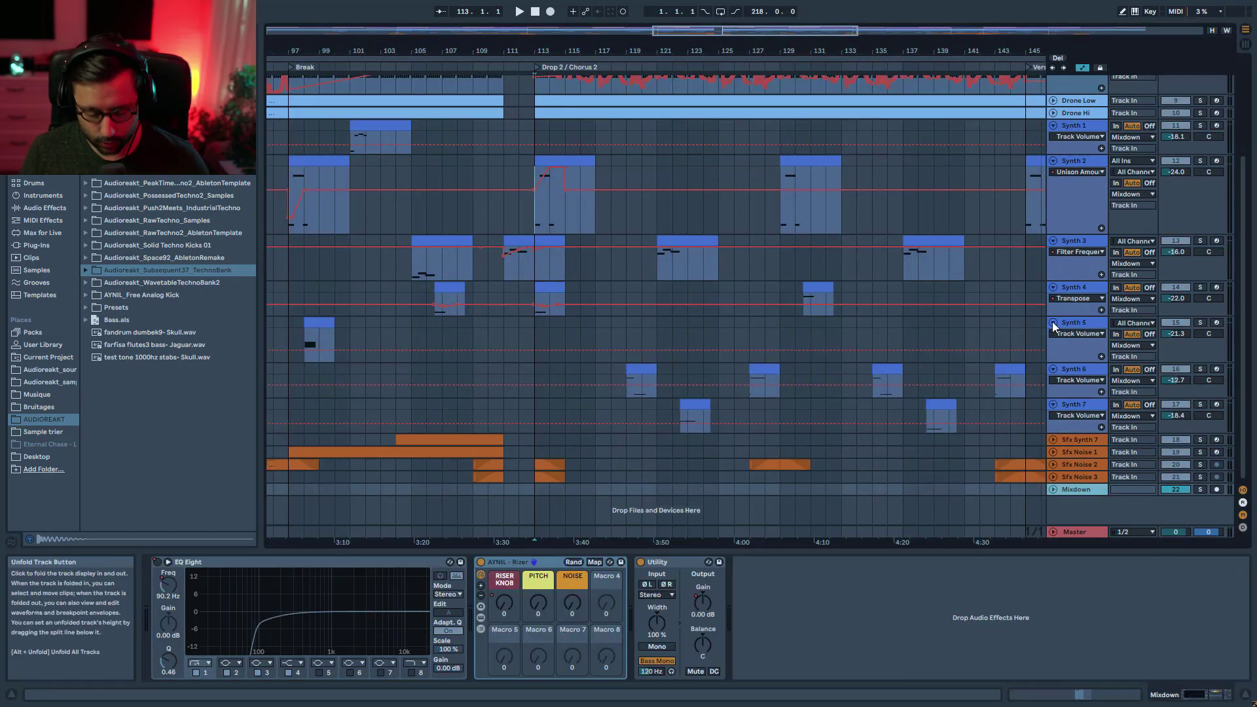
Step: Fold all tracks, then inspect the Mixdown devices and the devices inside the Master's mastering chain rack
alt+click(1053, 323)
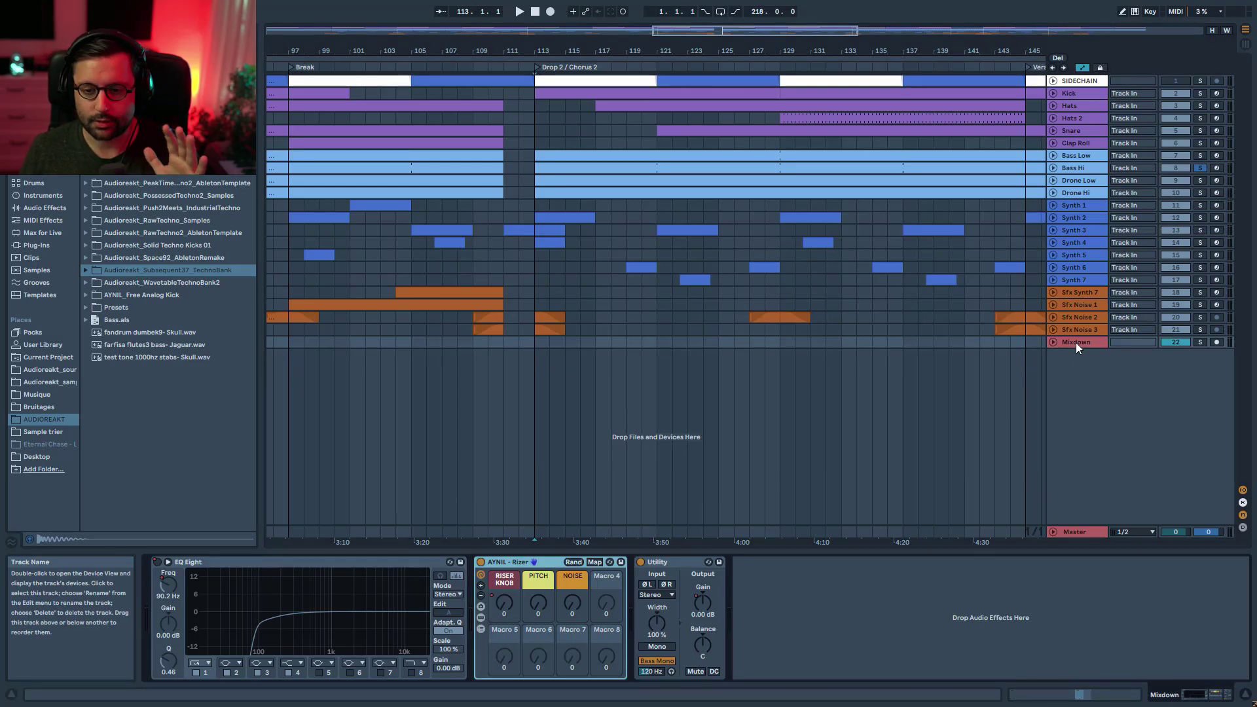
click(1075, 343)
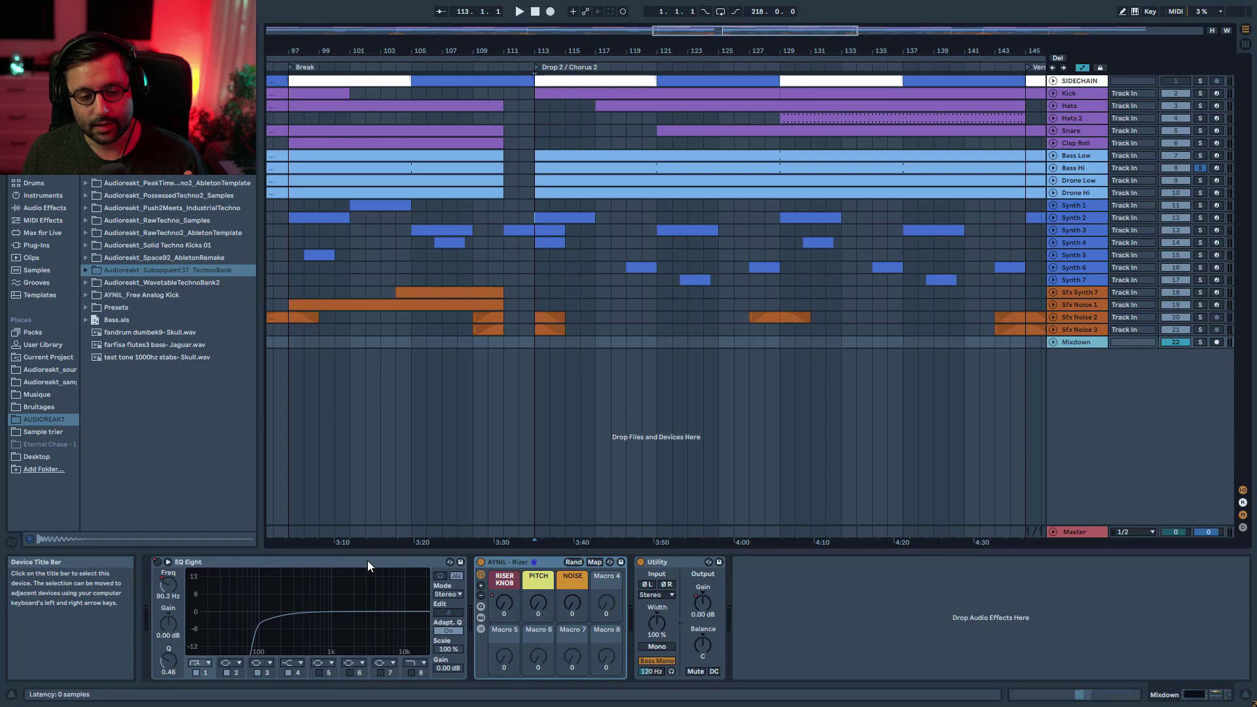
click(1071, 530)
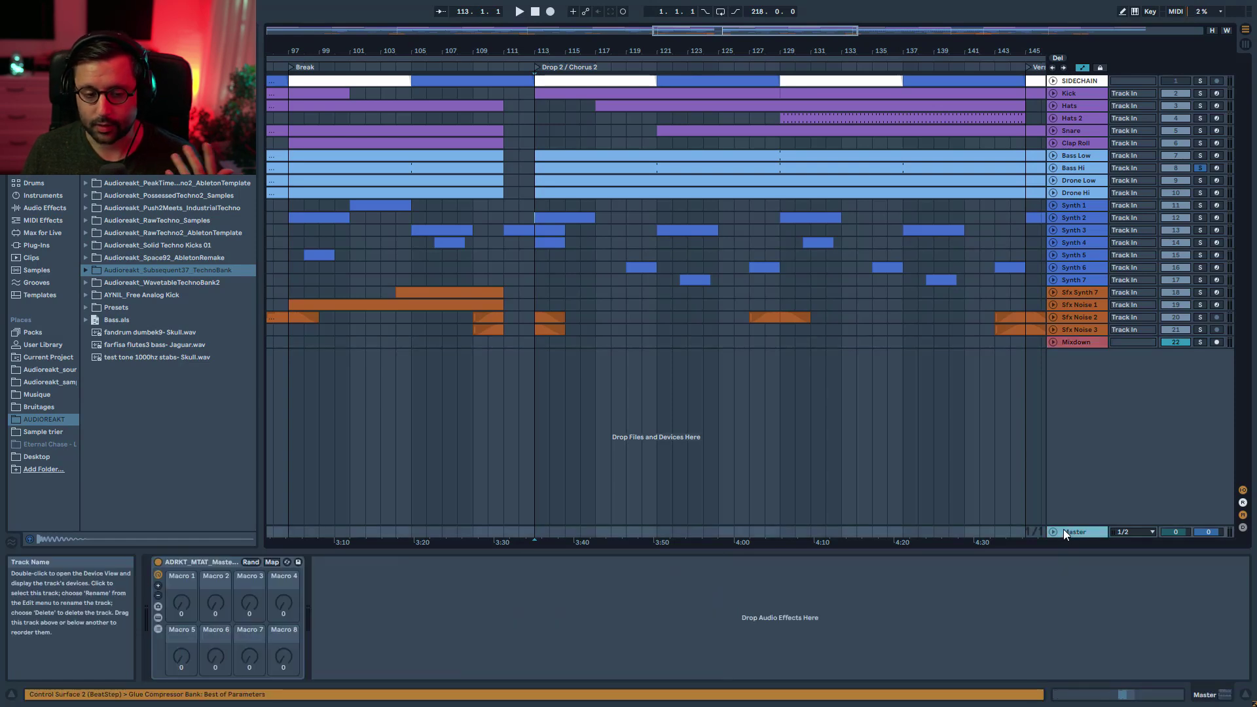
click(157, 617)
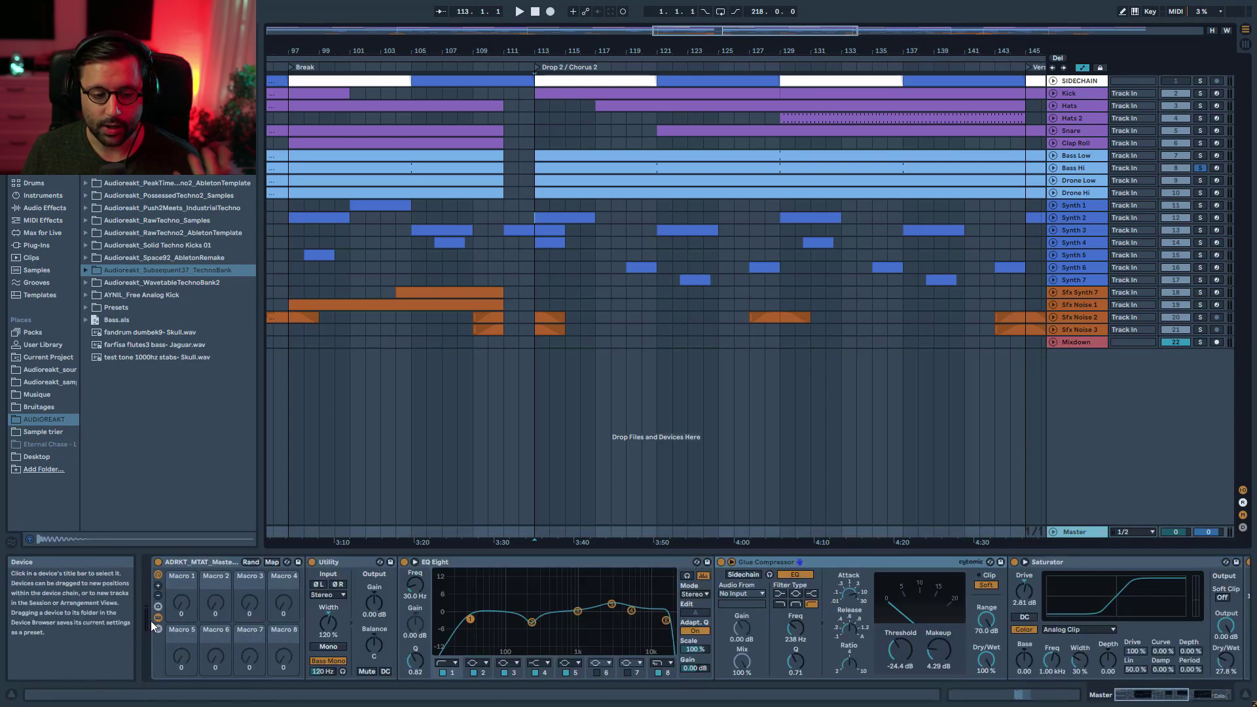
click(154, 619)
click(200, 565)
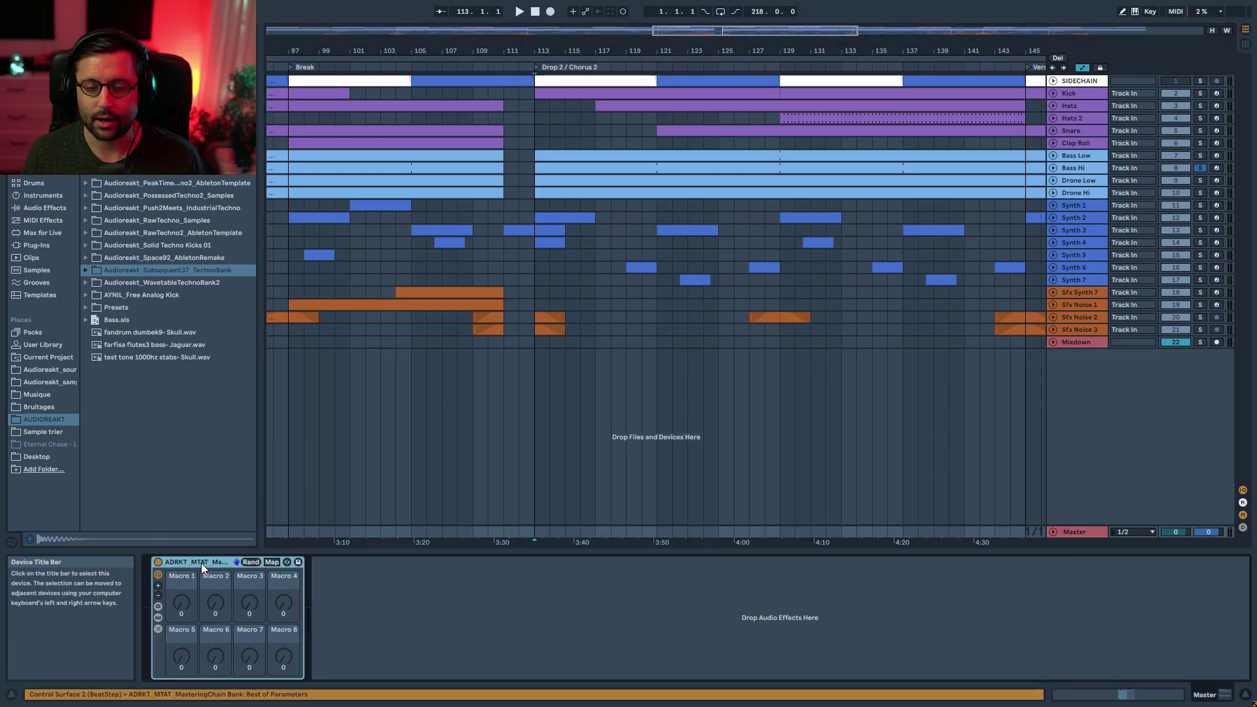
Step: Compare the Mixdown and Master device chains, then unfold the Mixdown track to show its automation and routing
click(1075, 341)
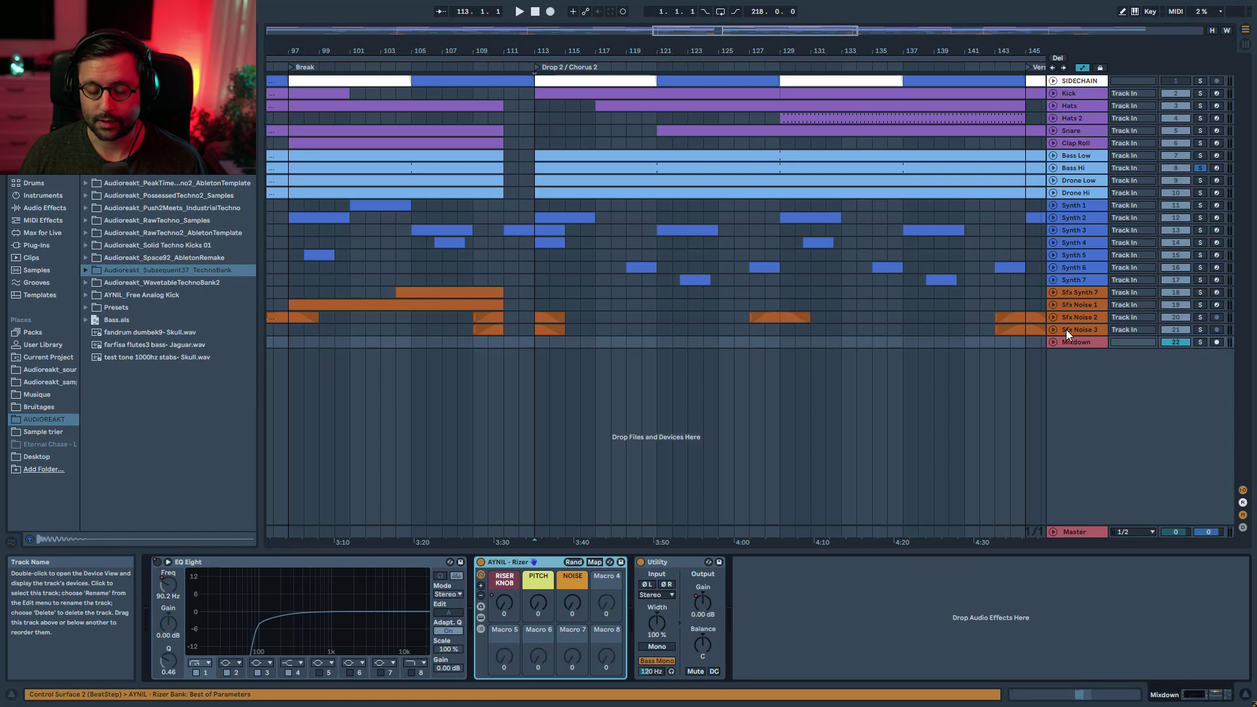
click(1074, 530)
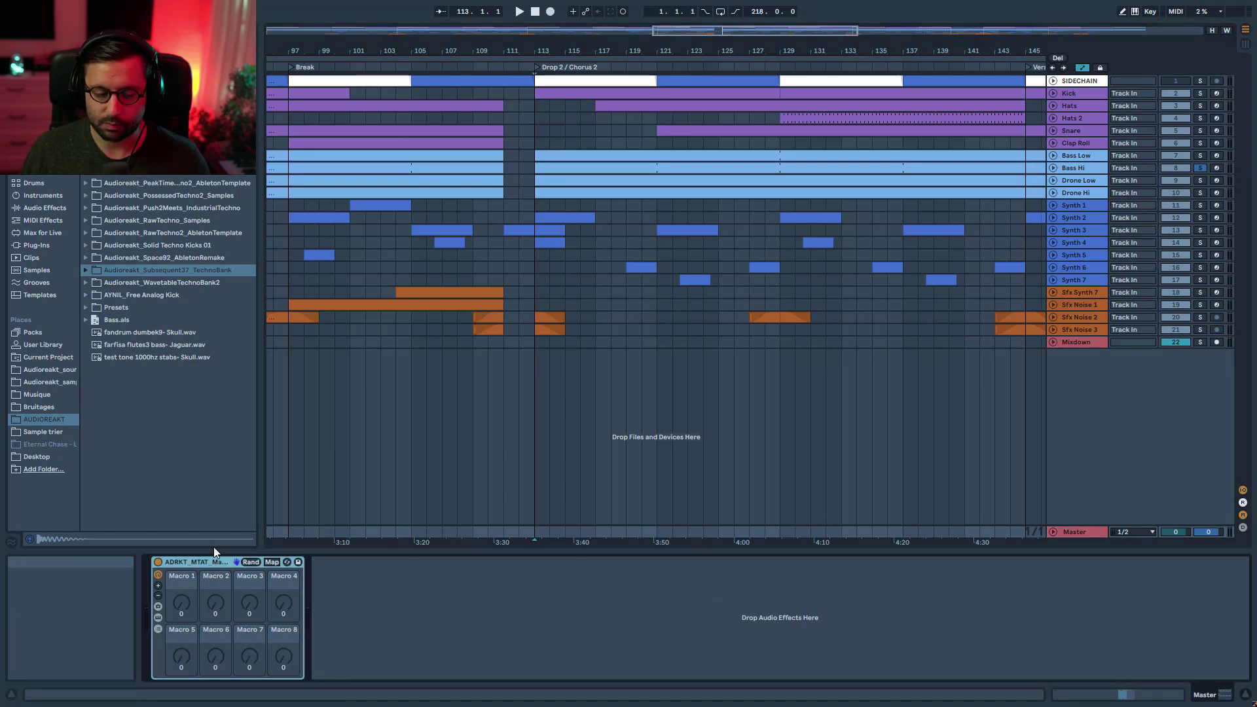
click(1084, 340)
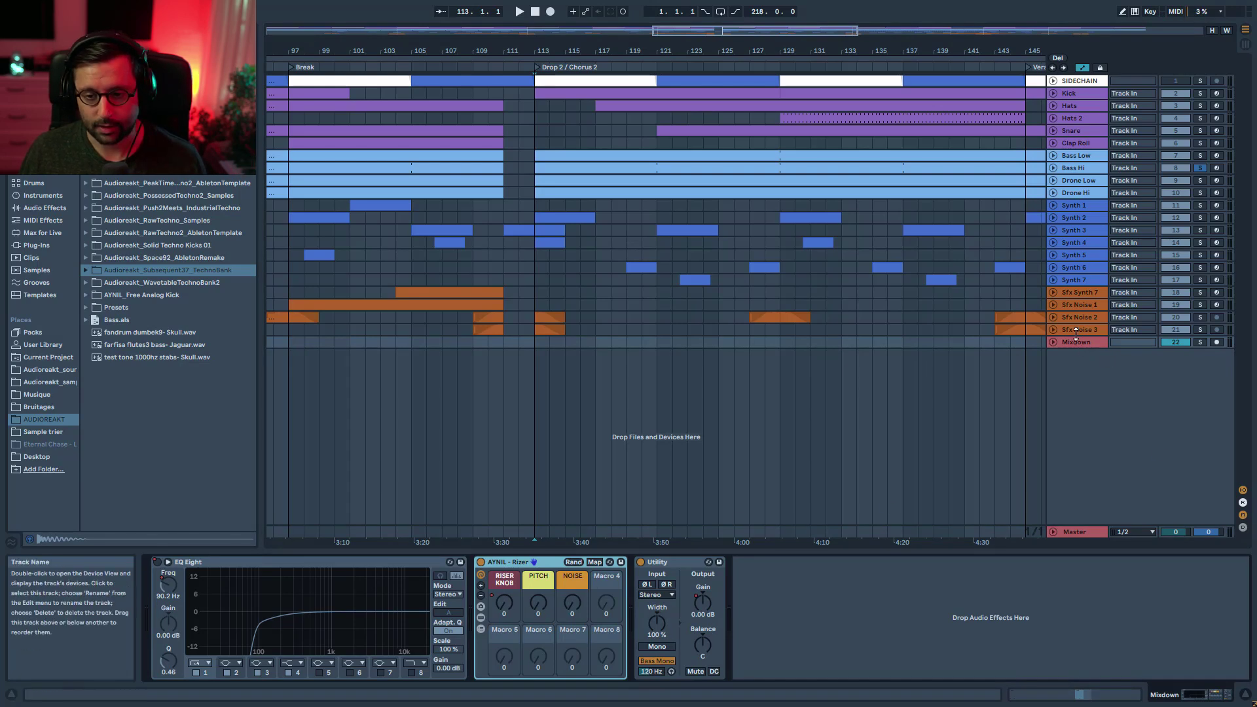
click(1053, 341)
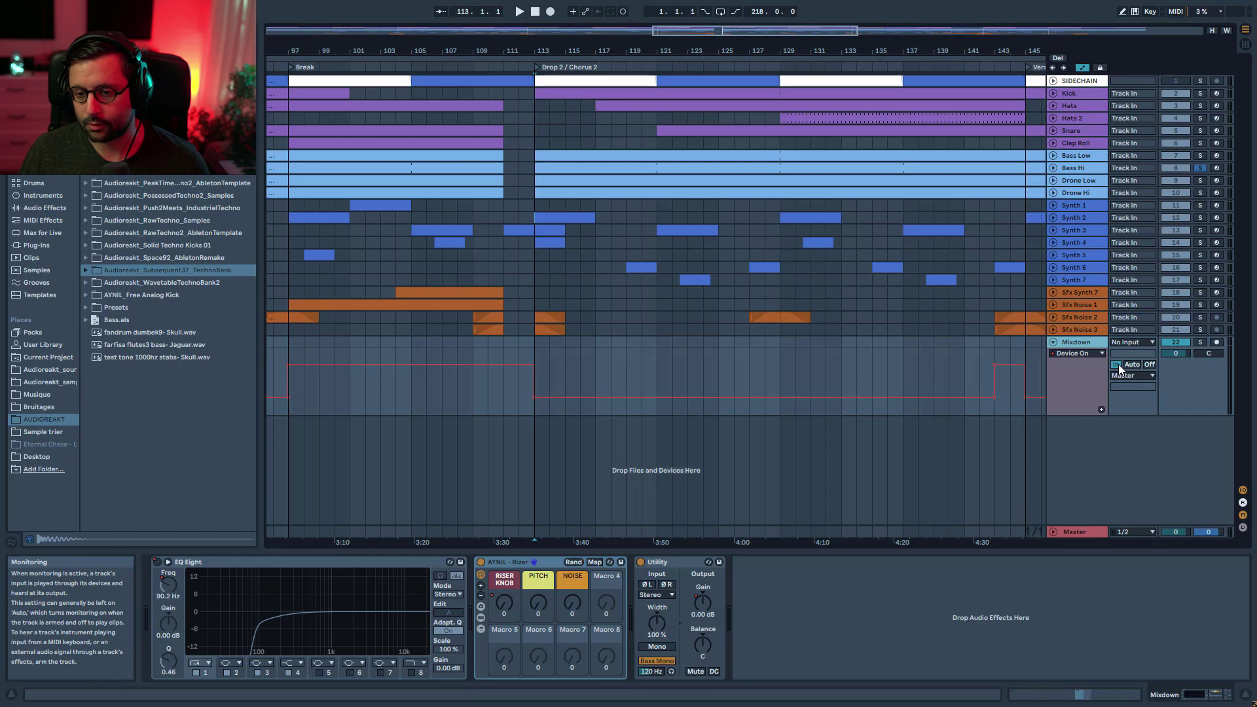
Step: Select the tracks from Kick to Sfx Noise 3, unfold all of them to check their routing and fold them again
click(1061, 329)
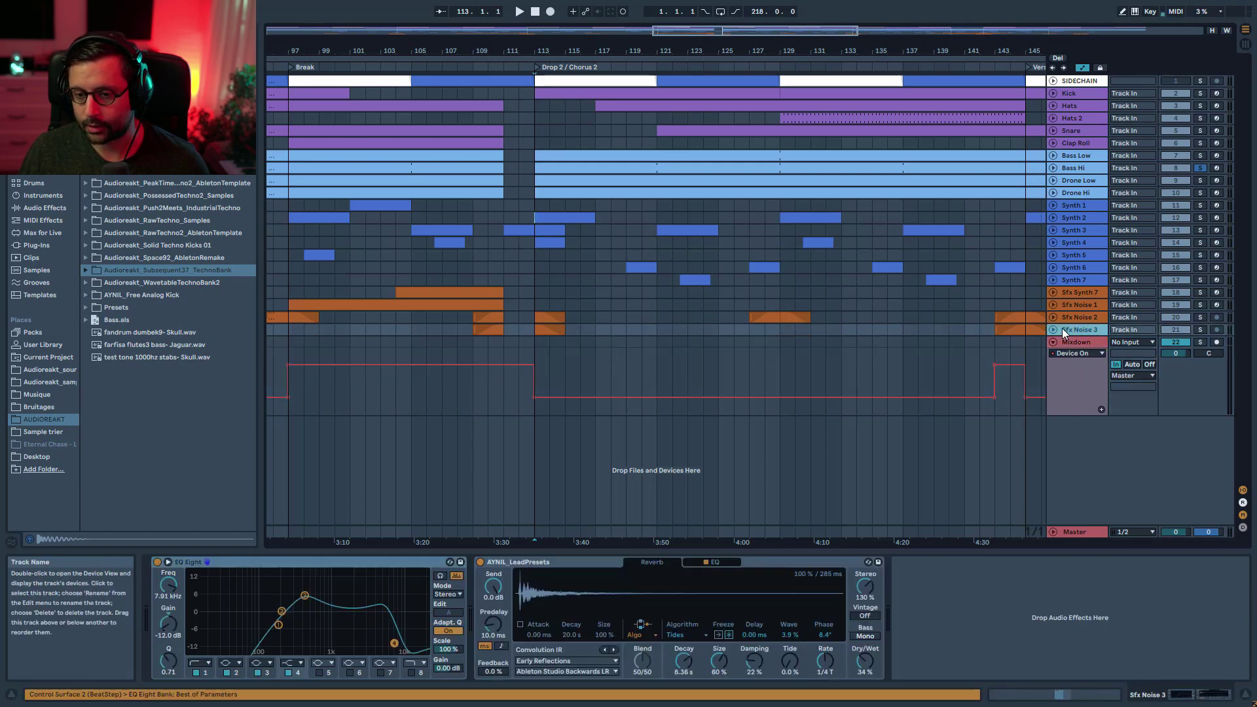
click(1071, 93)
alt+click(1053, 107)
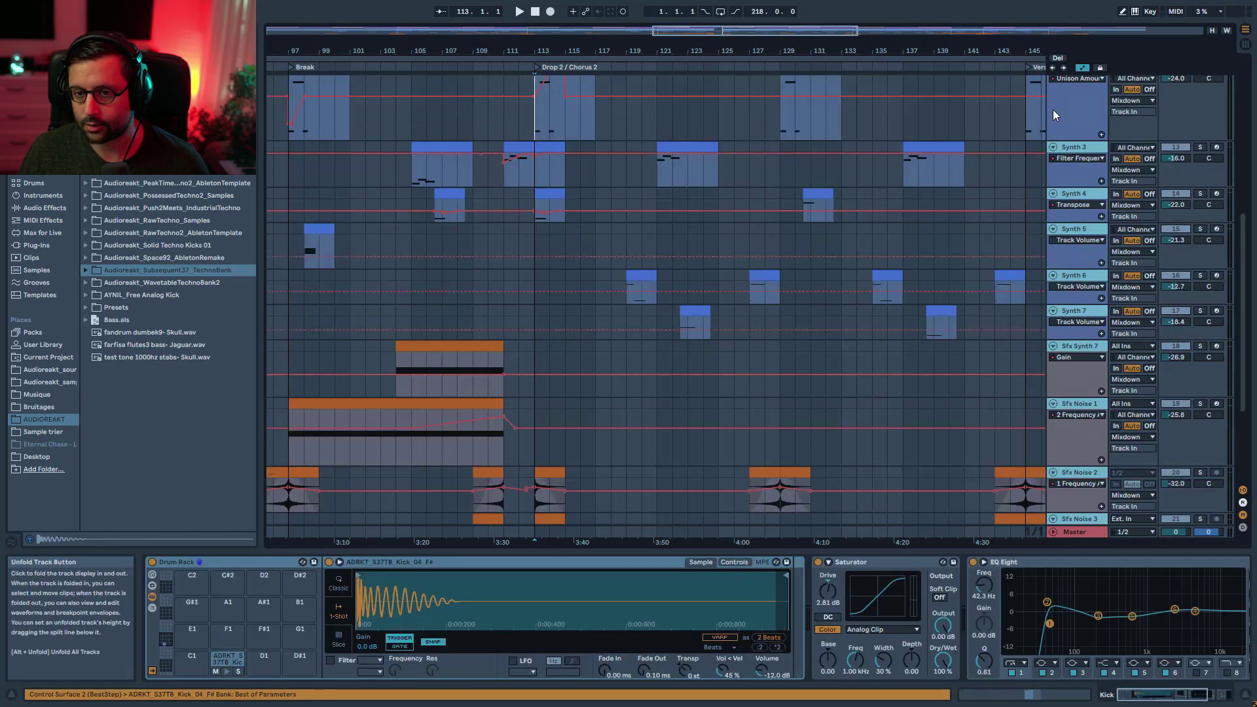
key(alt+u)
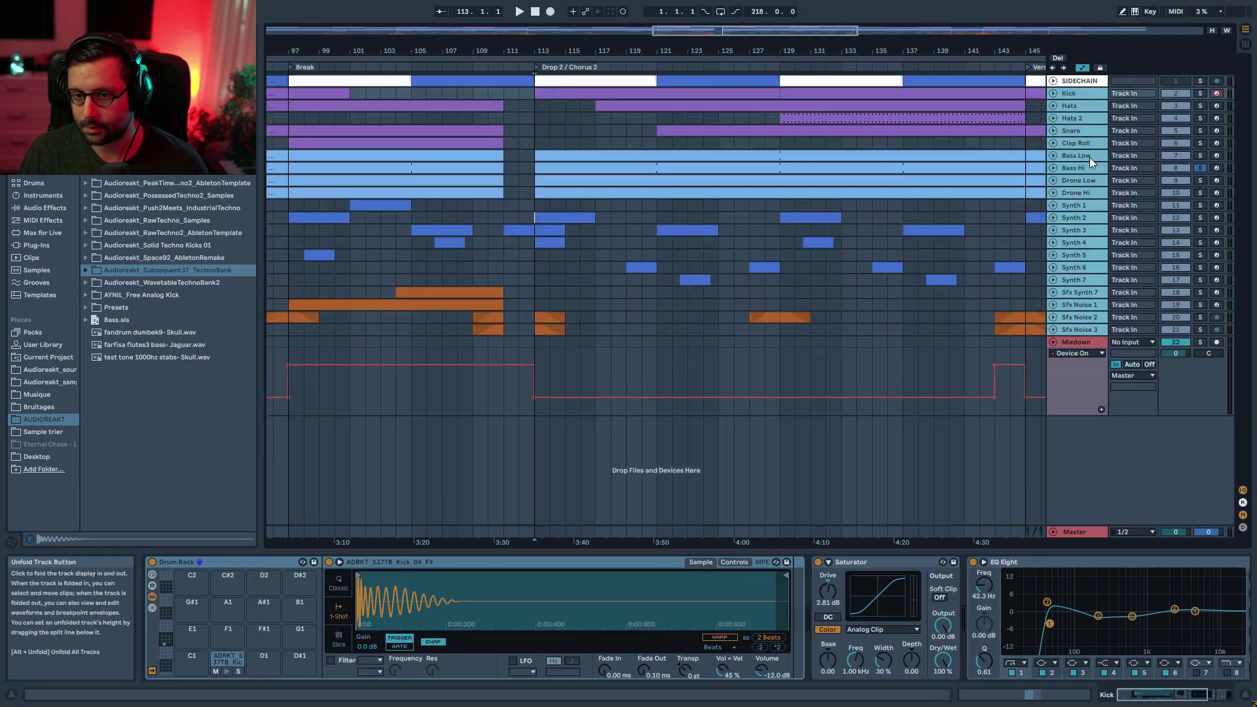
Step: Revisit the Mixdown track, then reveal the devices inside the Master's mastering chain rack
click(1086, 342)
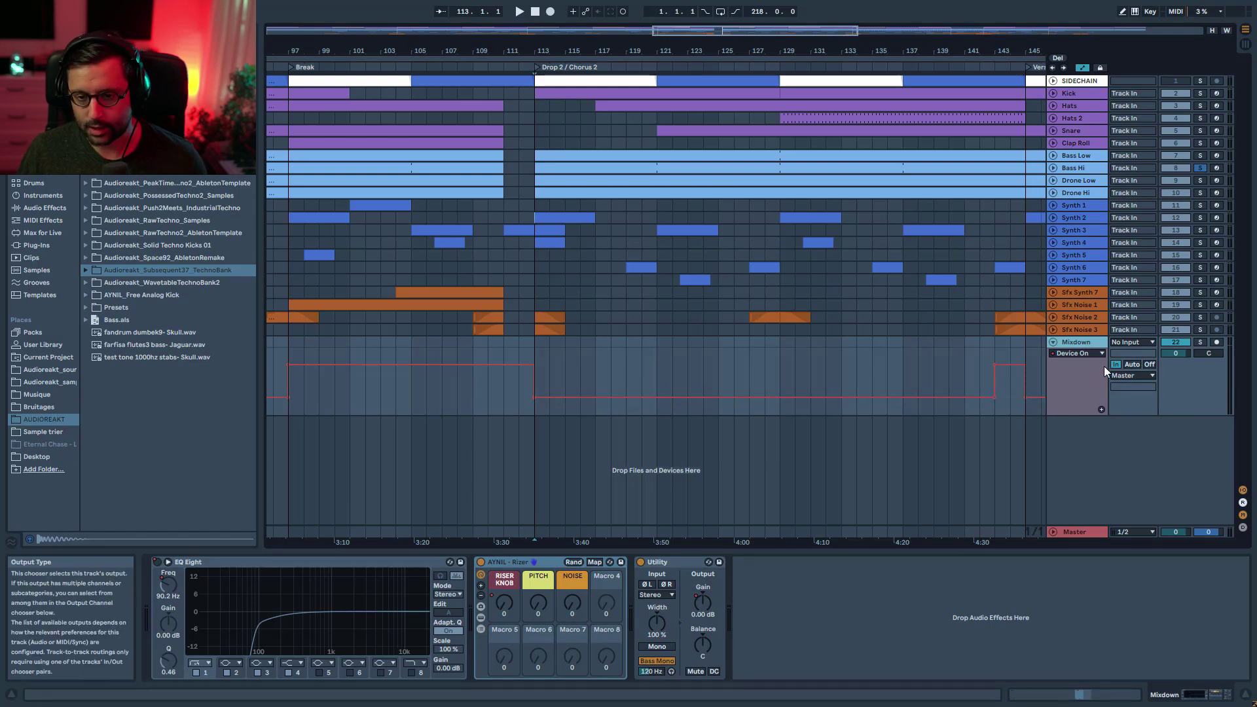
click(1082, 532)
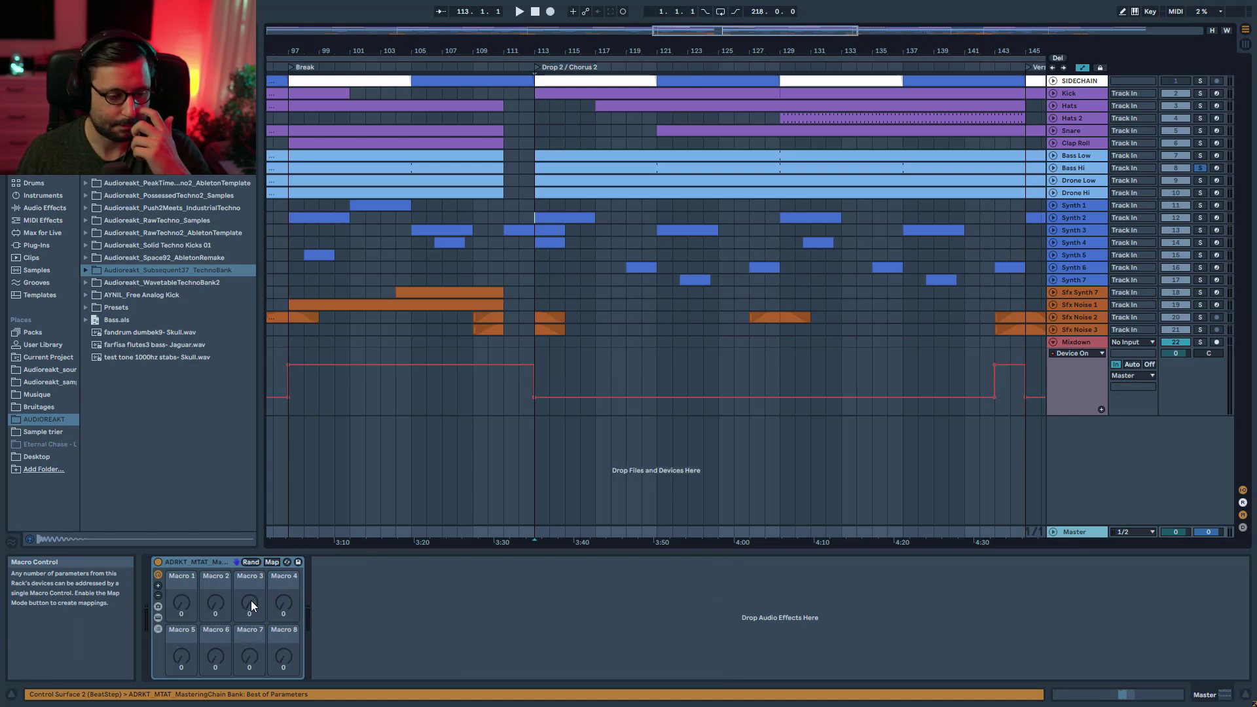
click(157, 618)
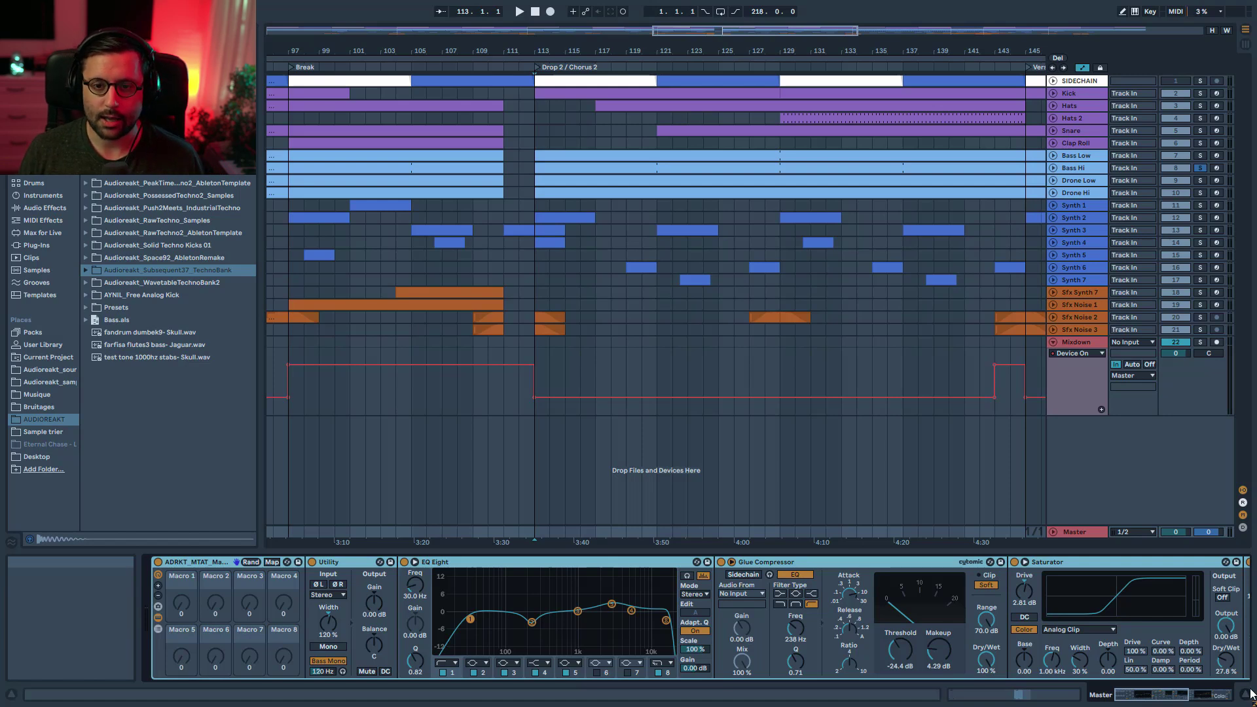
scroll(972, 569, down, 5)
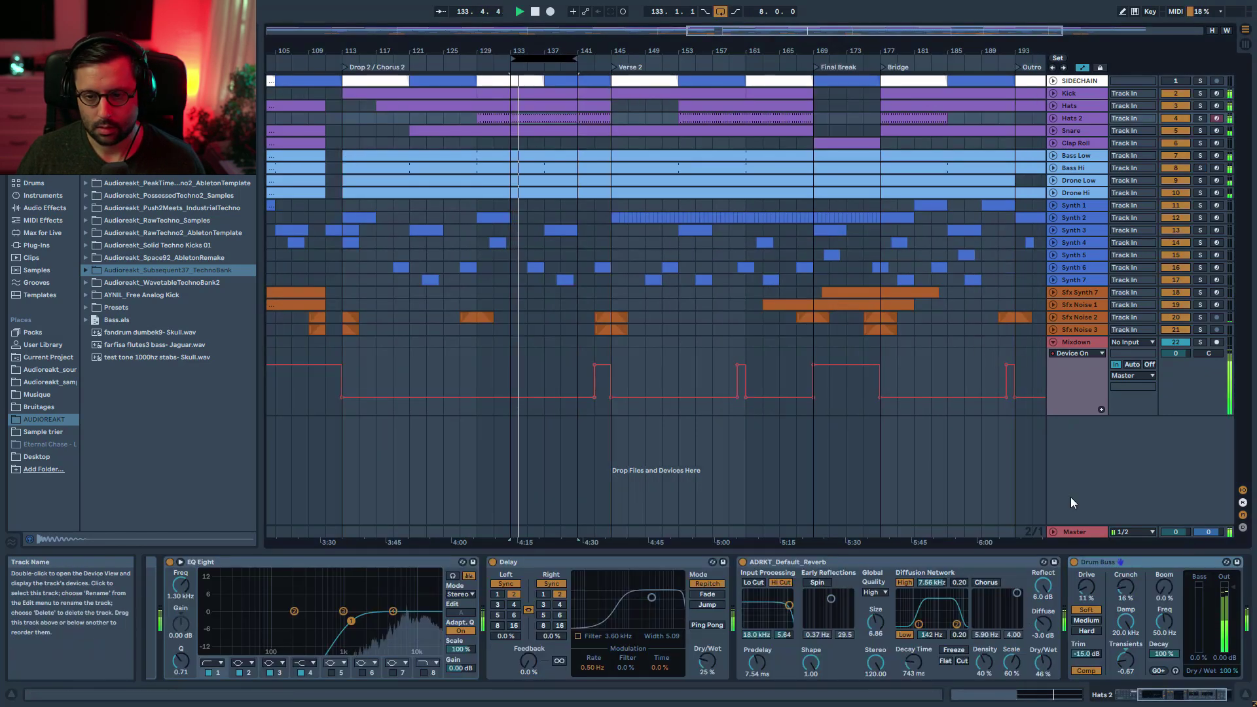
Step: With the loop from bar 133 playing, compare the Master's Utility and EQ Eight switched off and on
click(1075, 532)
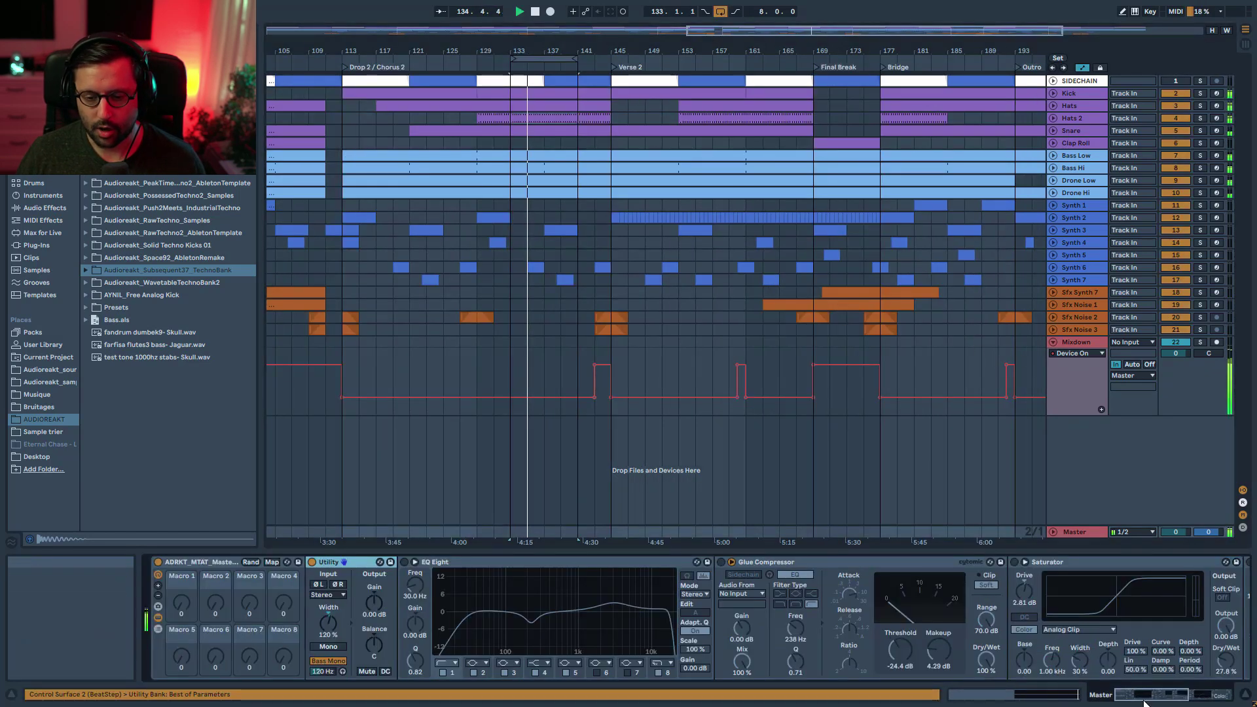
click(312, 562)
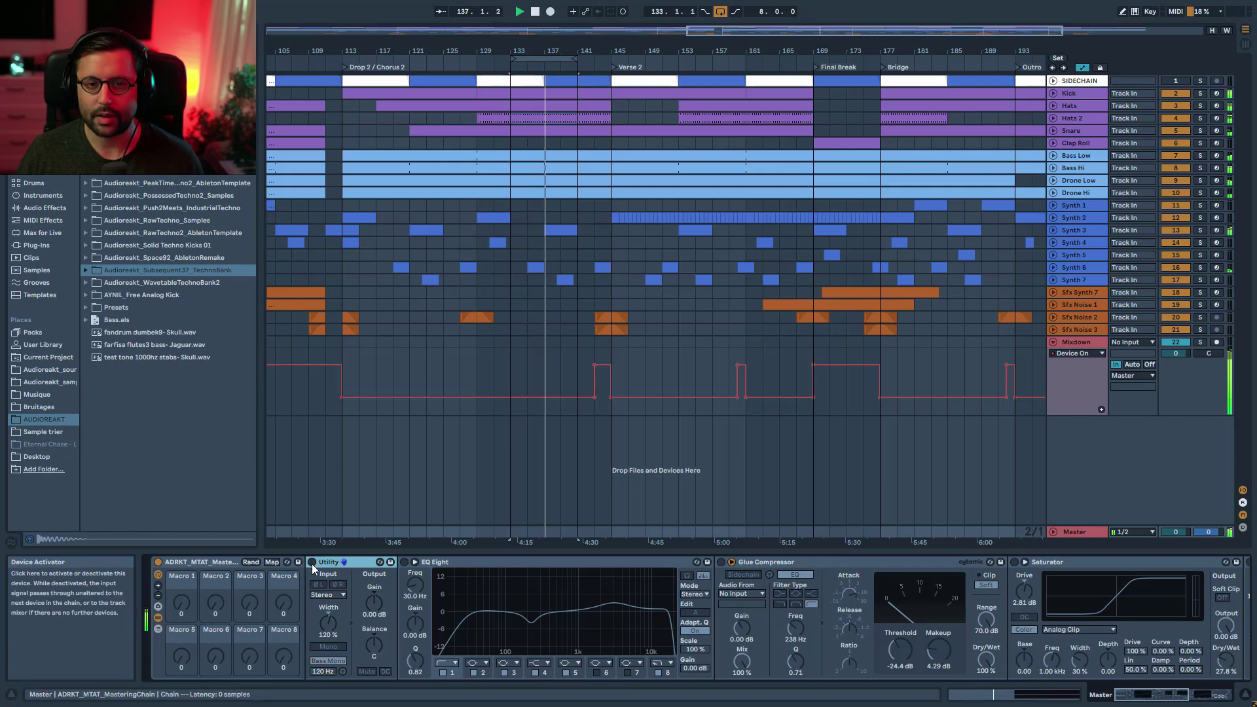
click(311, 563)
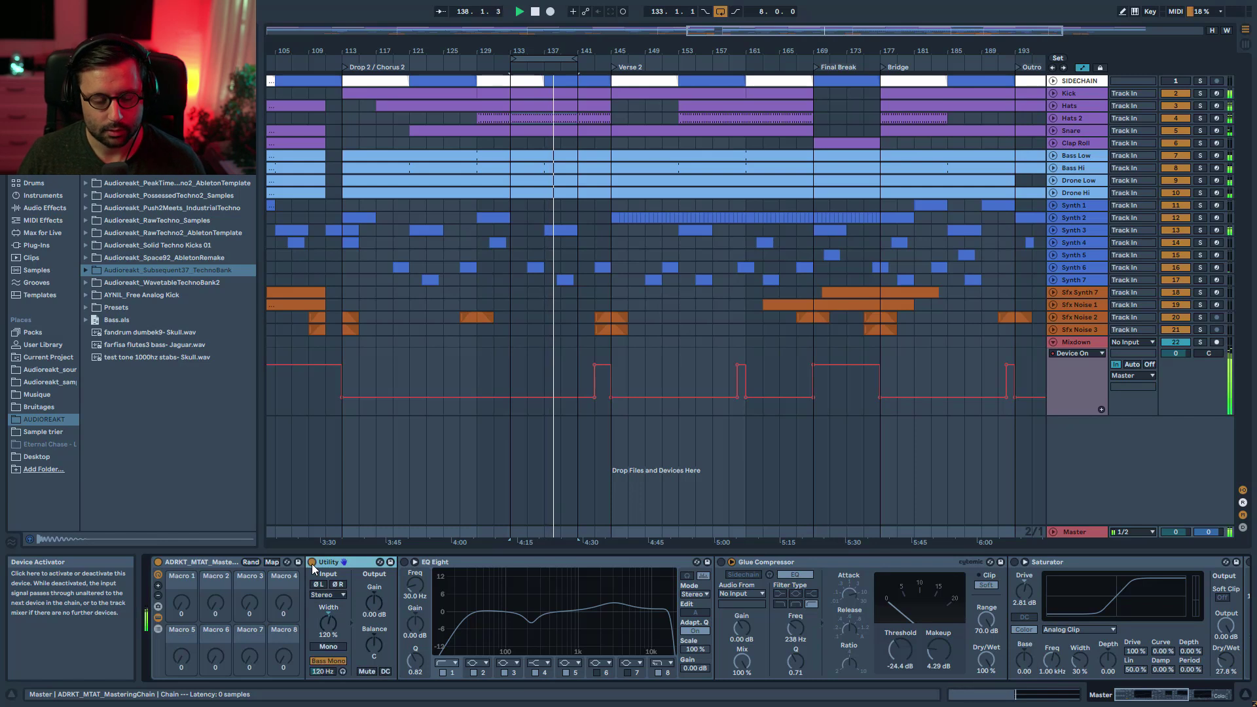
click(403, 562)
click(404, 562)
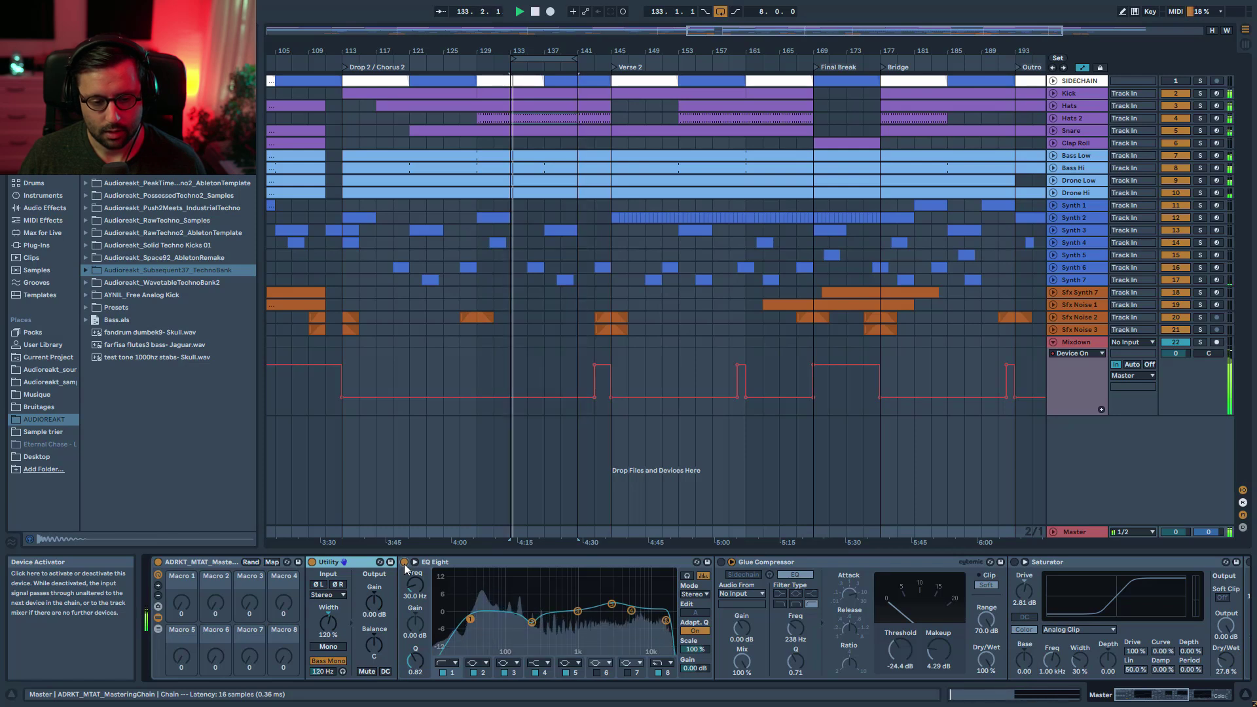
click(404, 563)
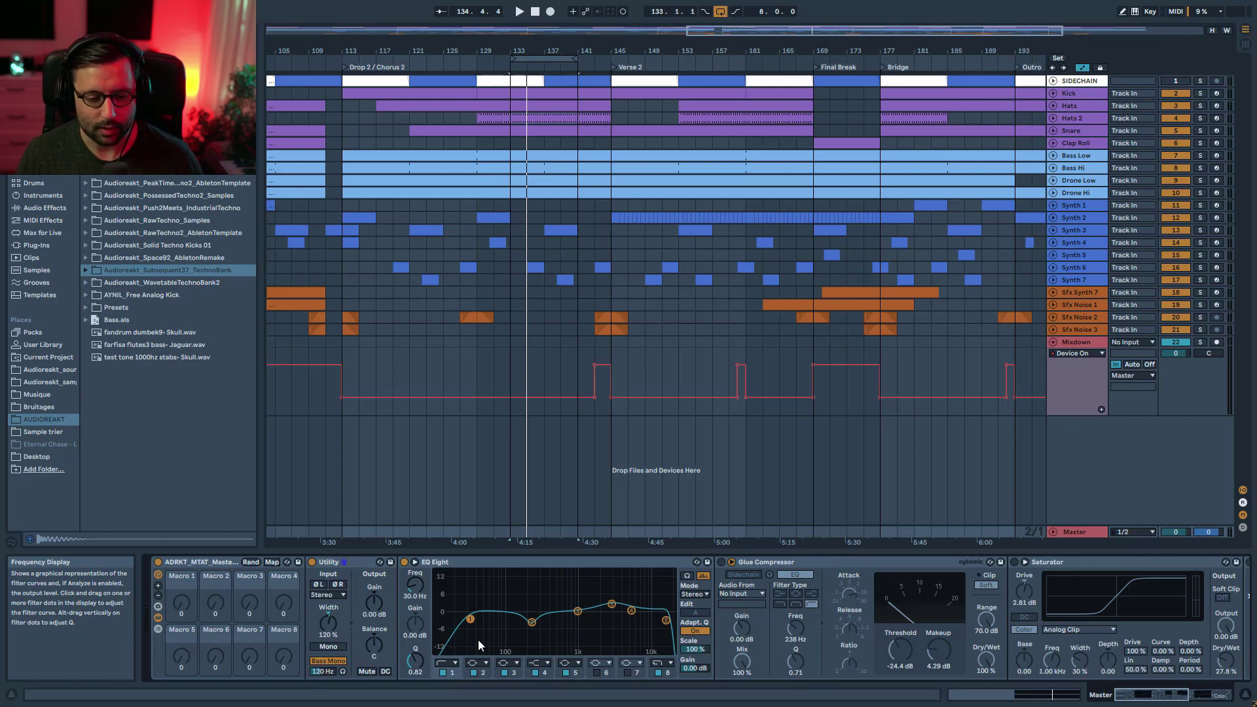
Step: Play the loop while comparing filters 2 and 5 of the Master's EQ Eight off and on, leaving both enabled
click(473, 672)
key(space)
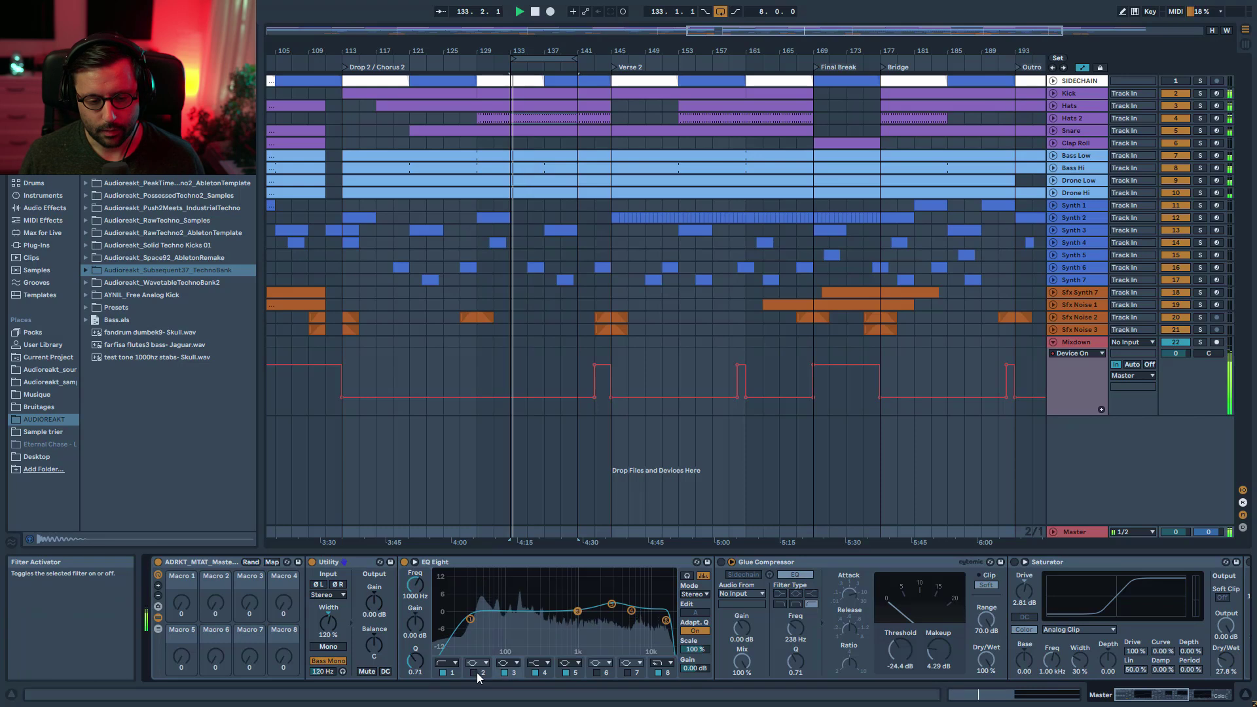
click(477, 674)
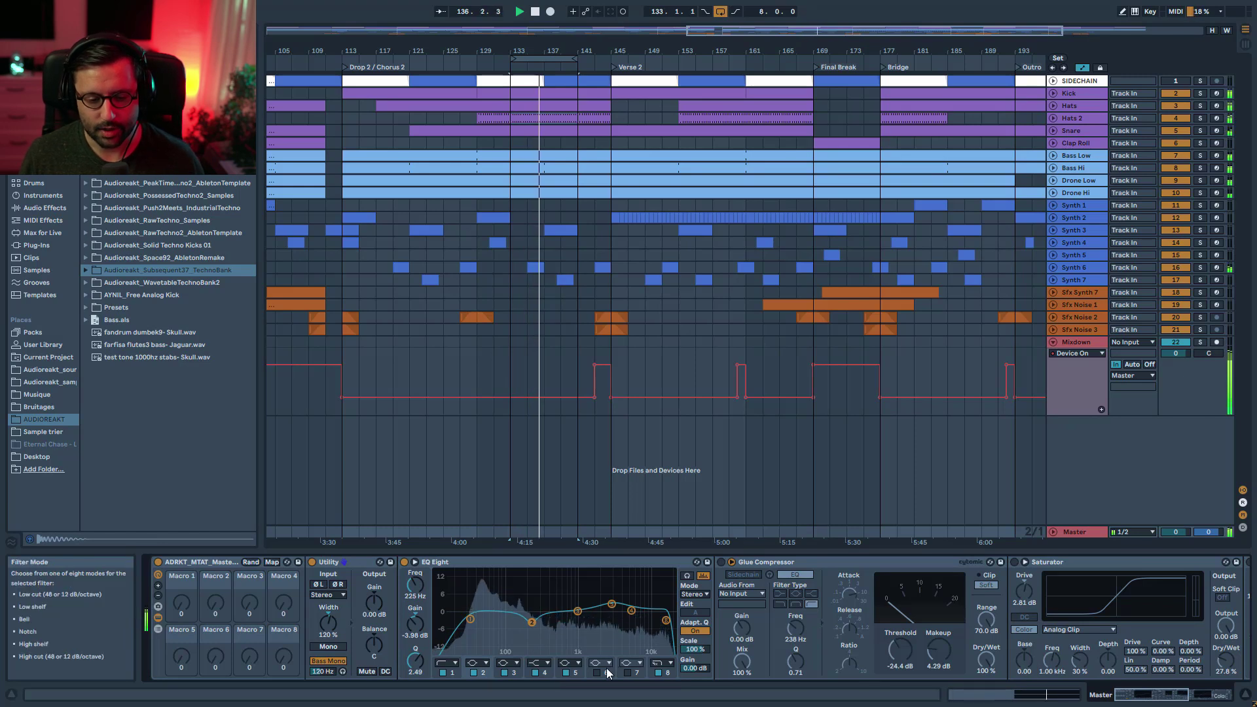
click(566, 673)
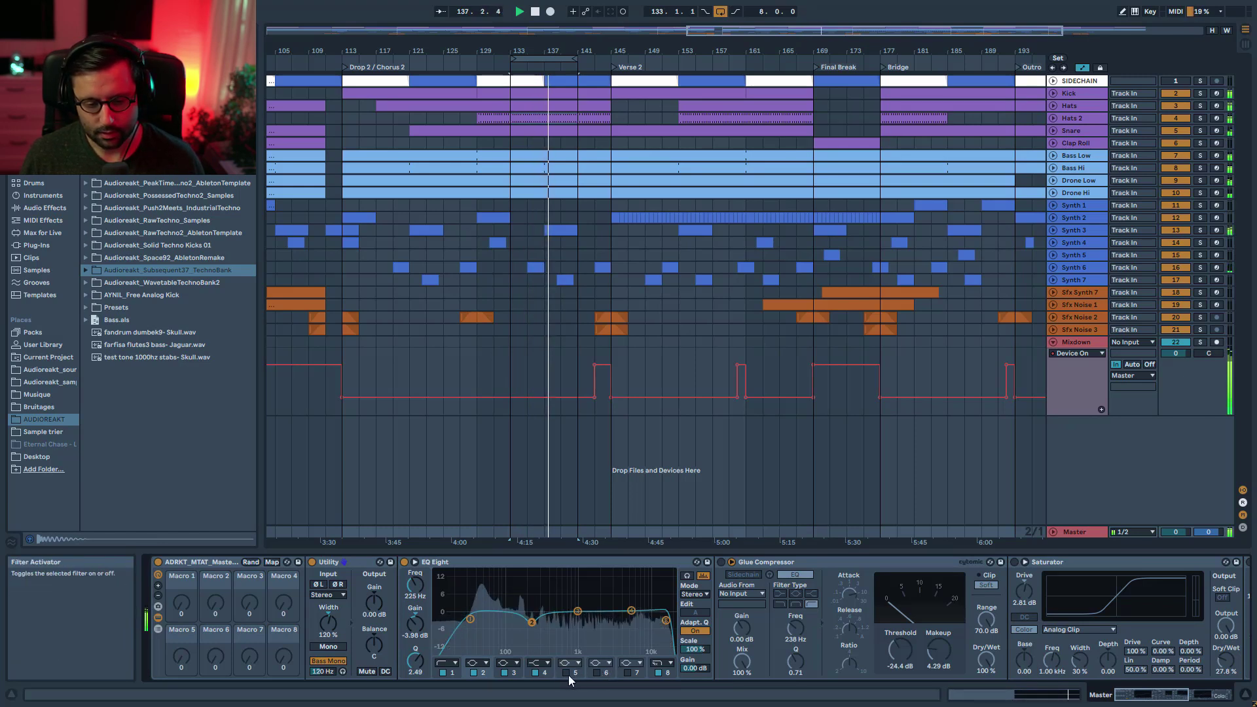
click(566, 673)
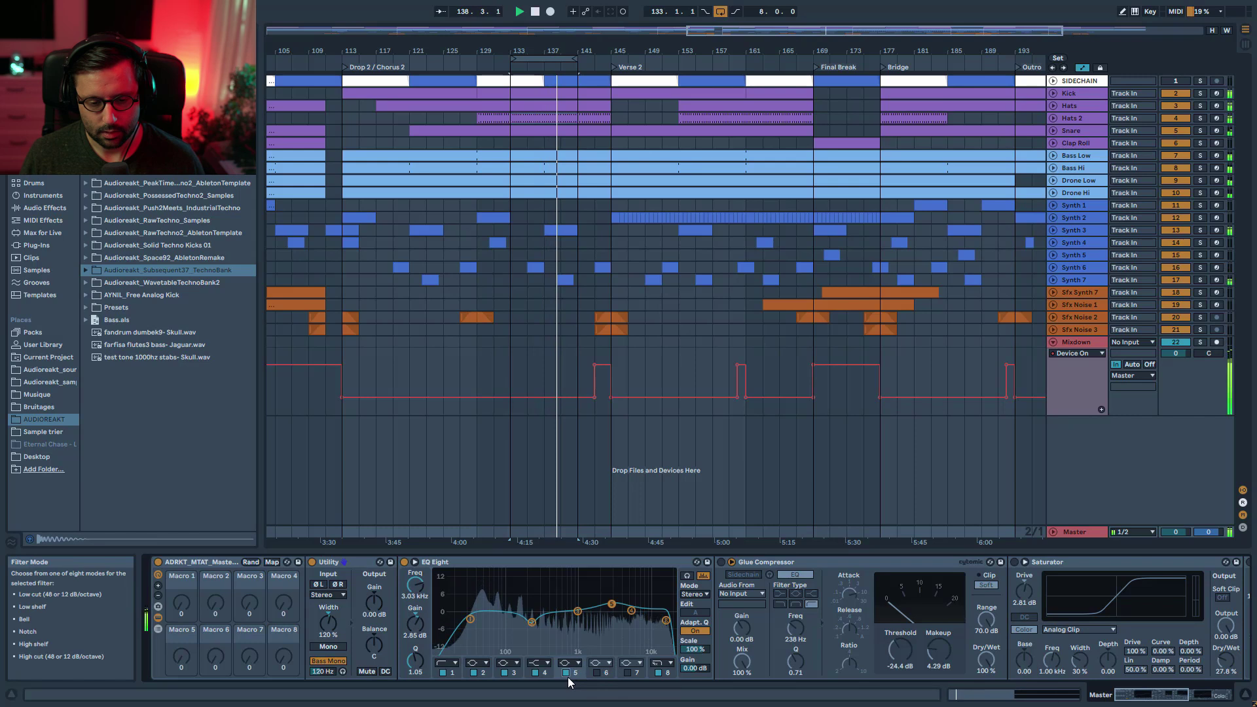
click(566, 673)
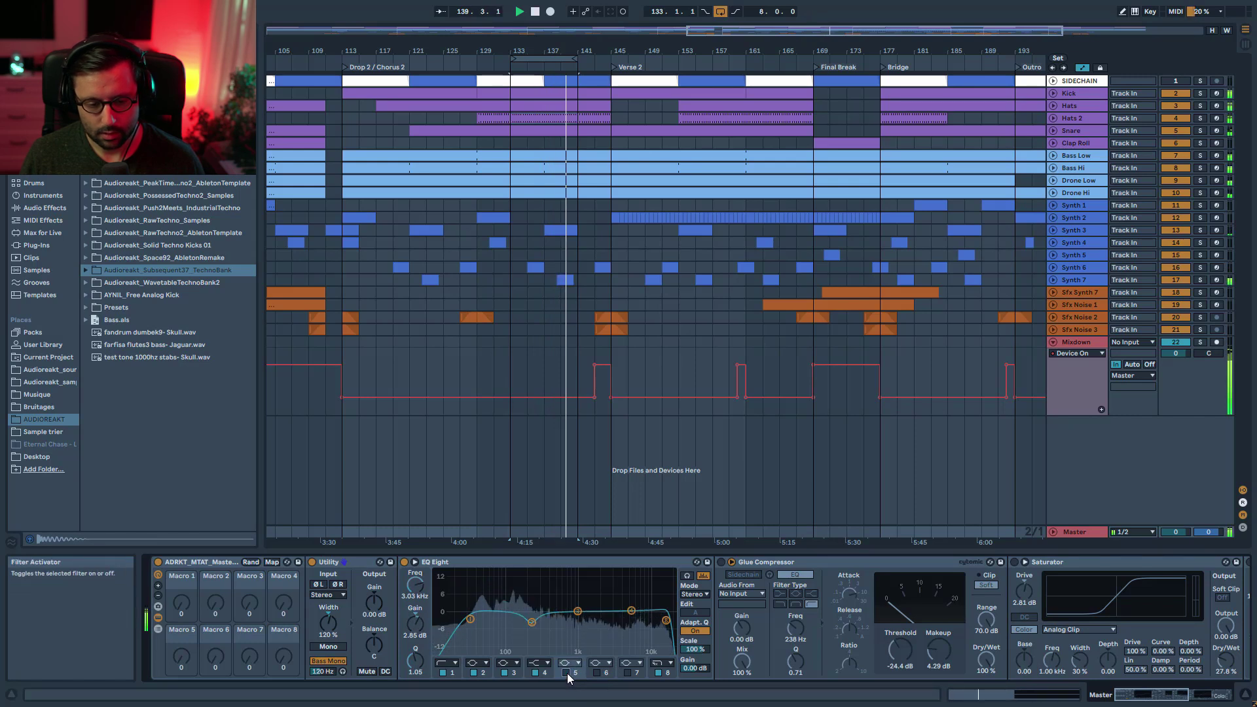
click(567, 673)
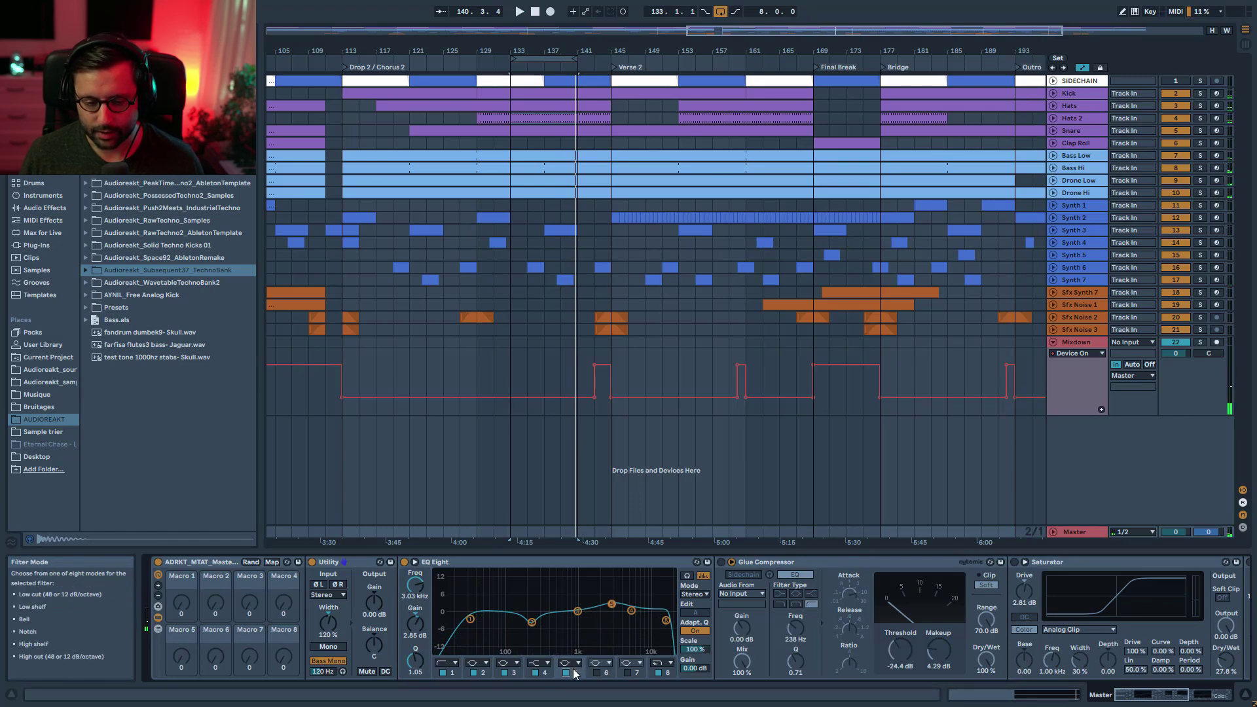
Step: Play the loop while comparing filter 8 of the Master's first EQ Eight off and on, leaving it enabled
click(658, 673)
key(space)
click(658, 673)
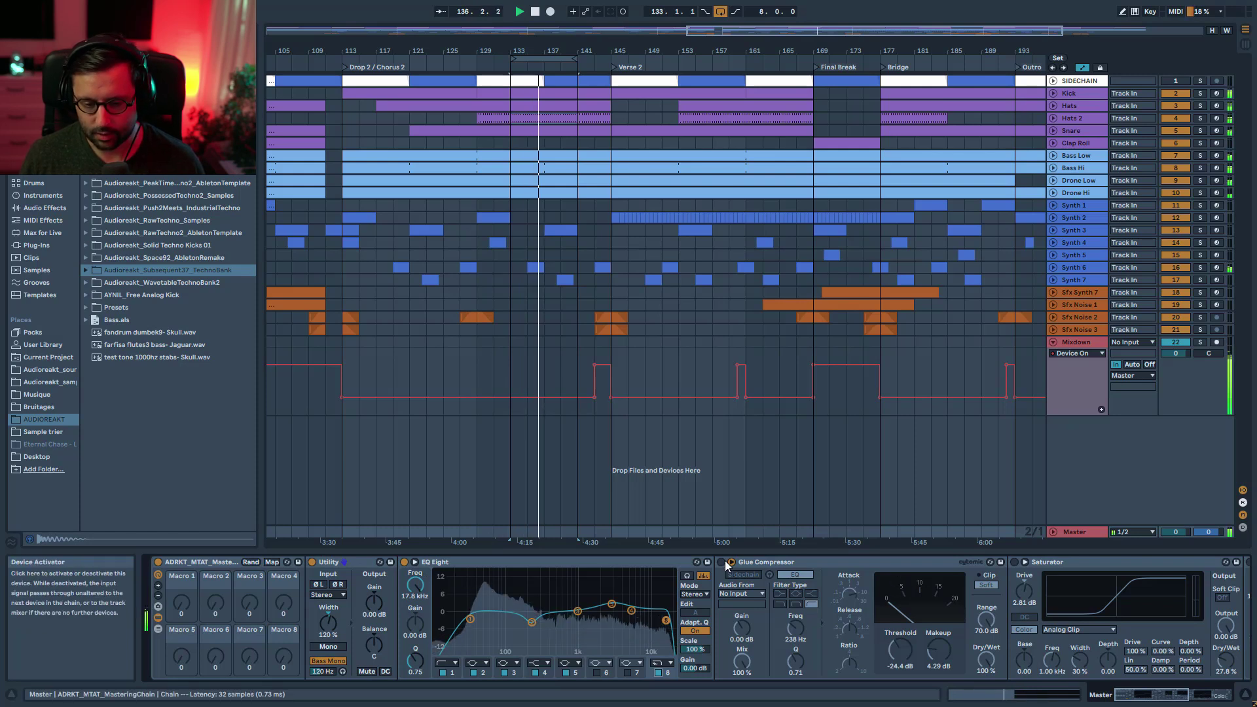
Step: Enable the Master's Glue Compressor and audition the loop from bar 133 with it active
click(844, 564)
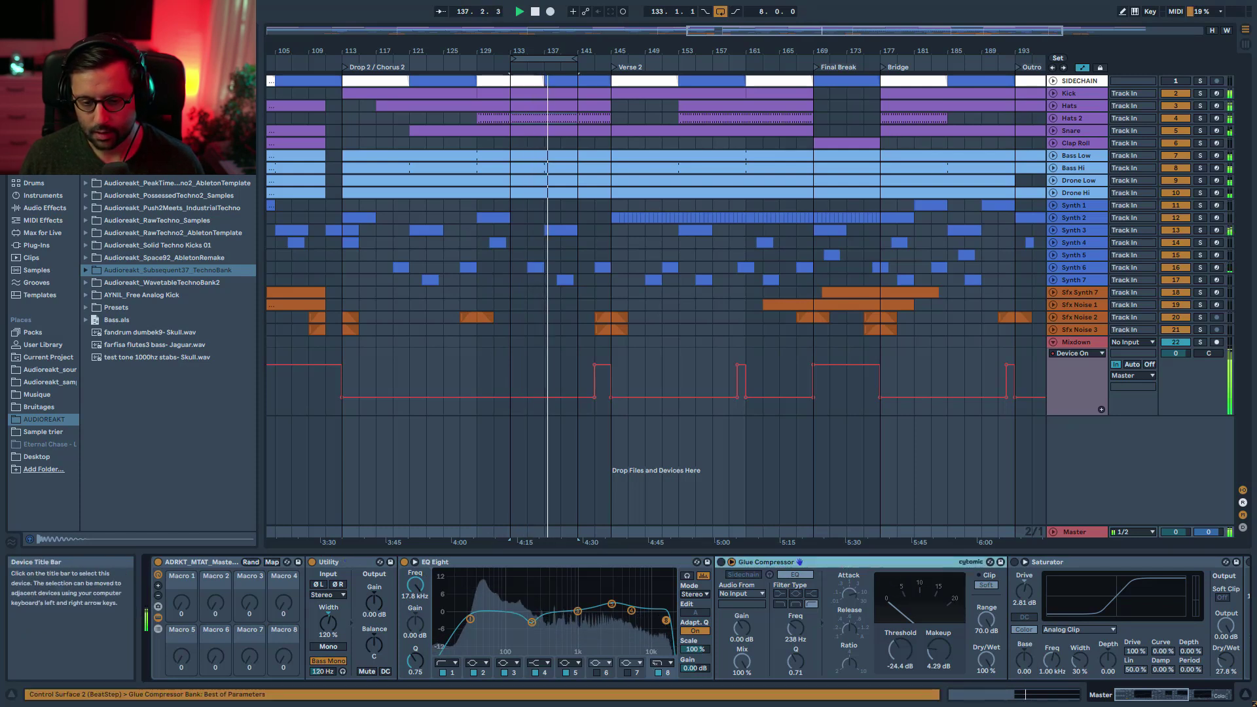
key(space)
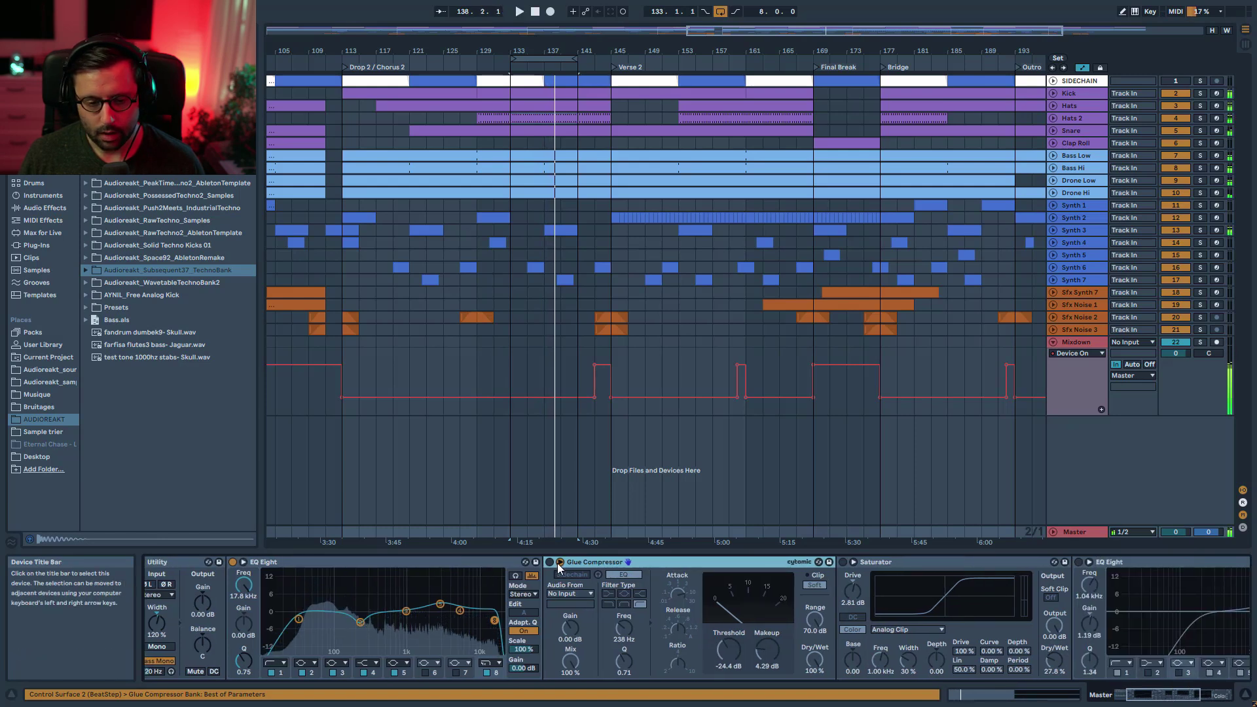
click(549, 562)
key(space)
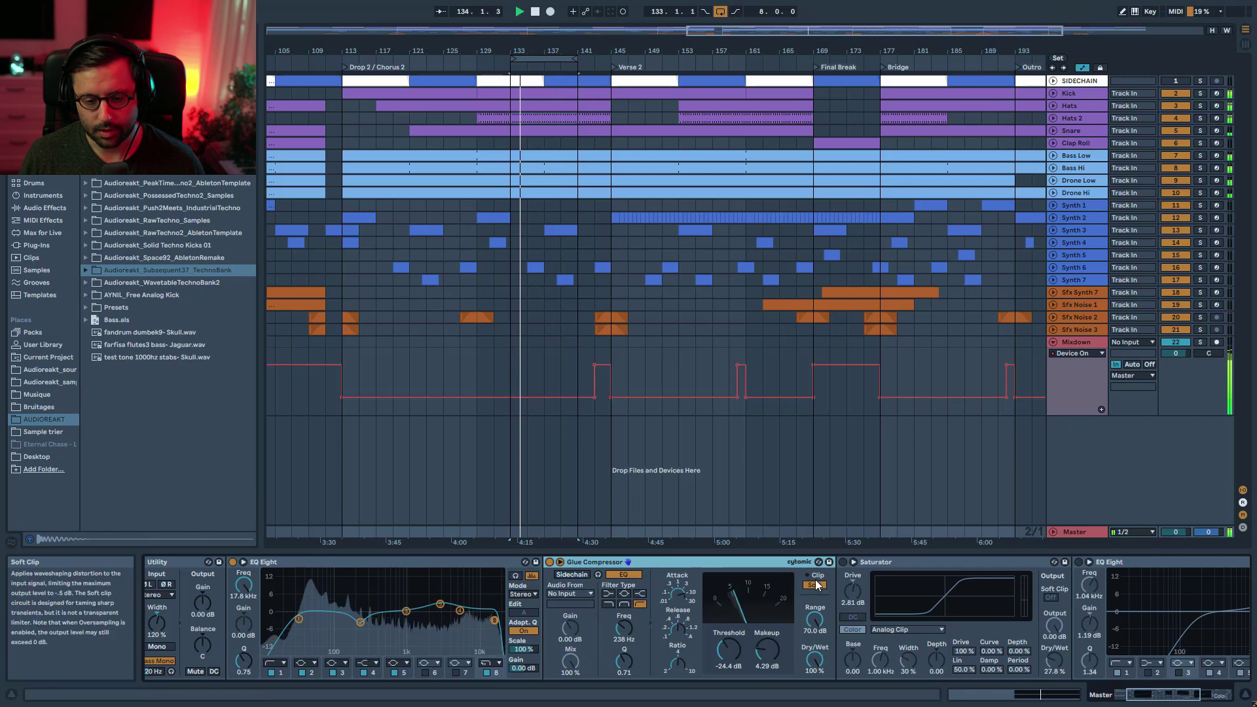
key(space)
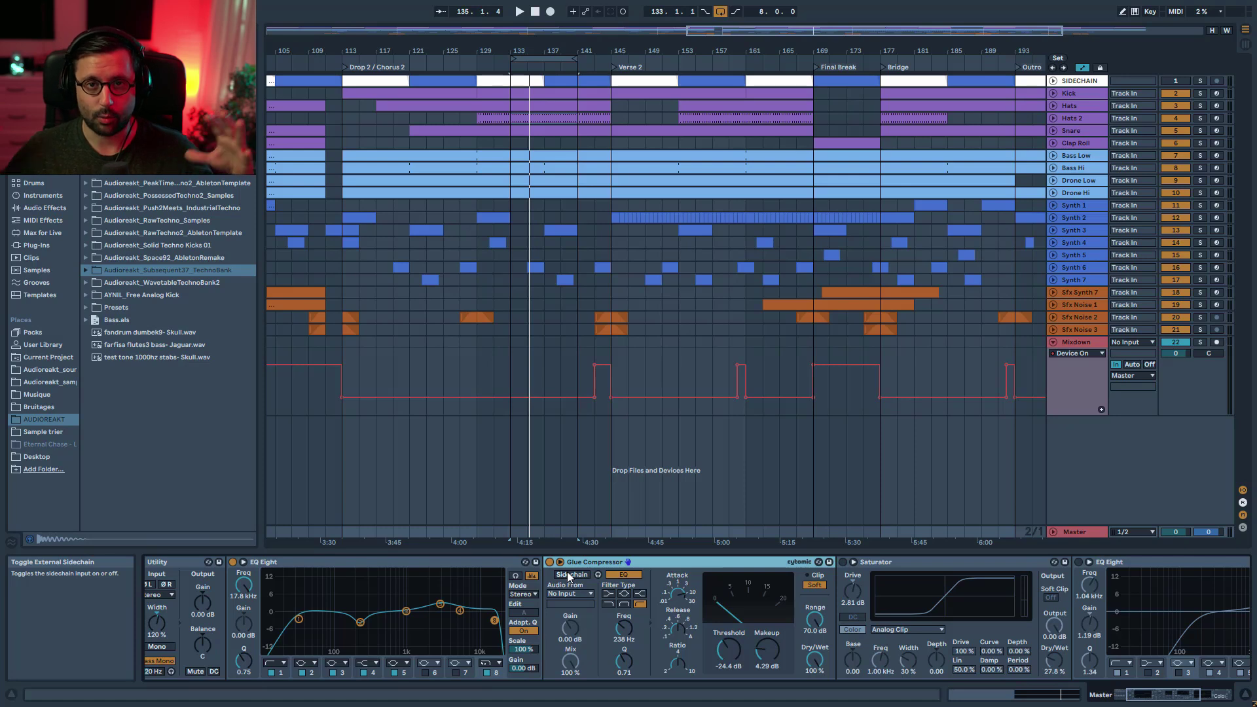
key(space)
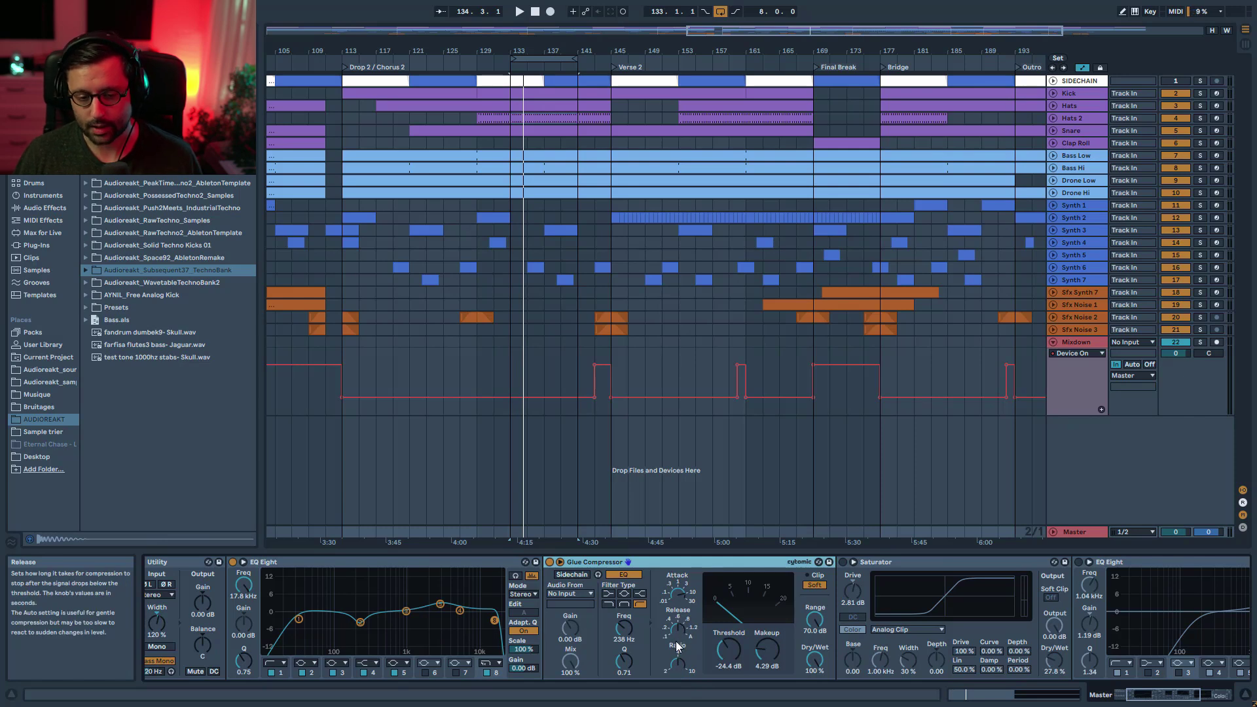
Step: Try threshold changes, 10.0 dB makeup and the soft clip toggle on the Glue Compressor, restore its settings and compare it off and on
drag(731, 660, 728, 693)
key(space)
key(space)
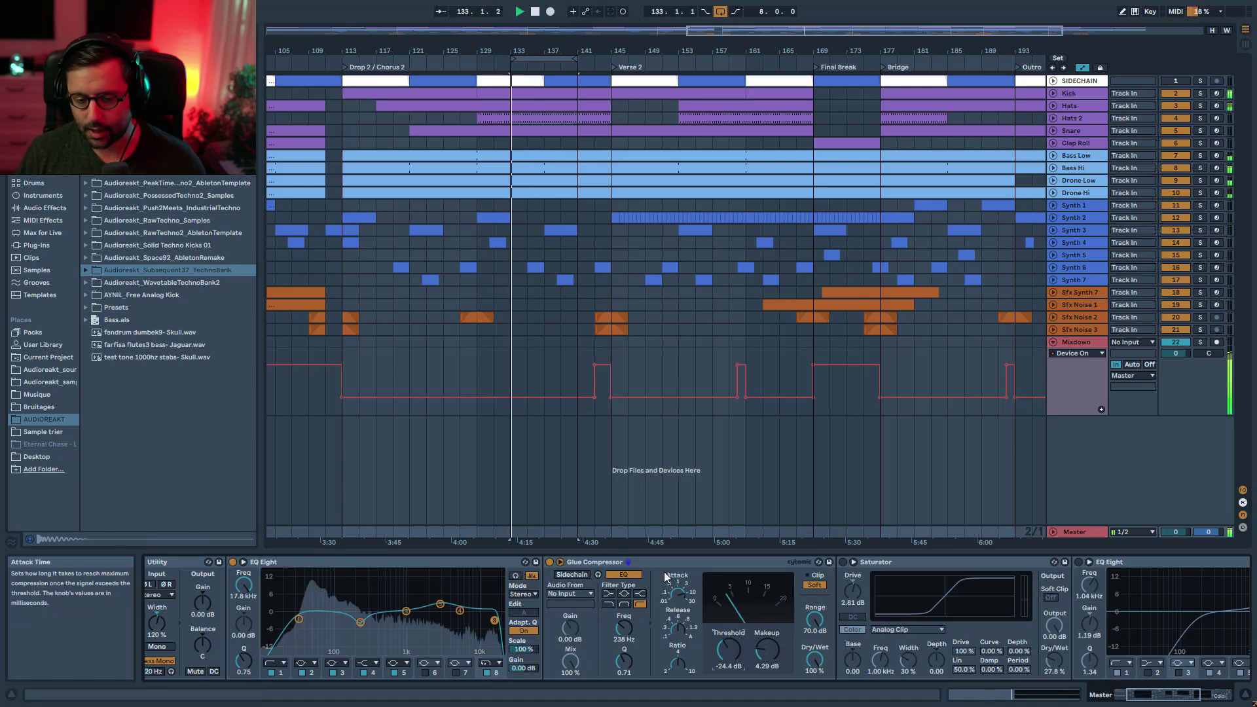
mouse_move(767, 648)
mouse_down()
mouse_move(767, 681)
mouse_move(767, 647)
mouse_up()
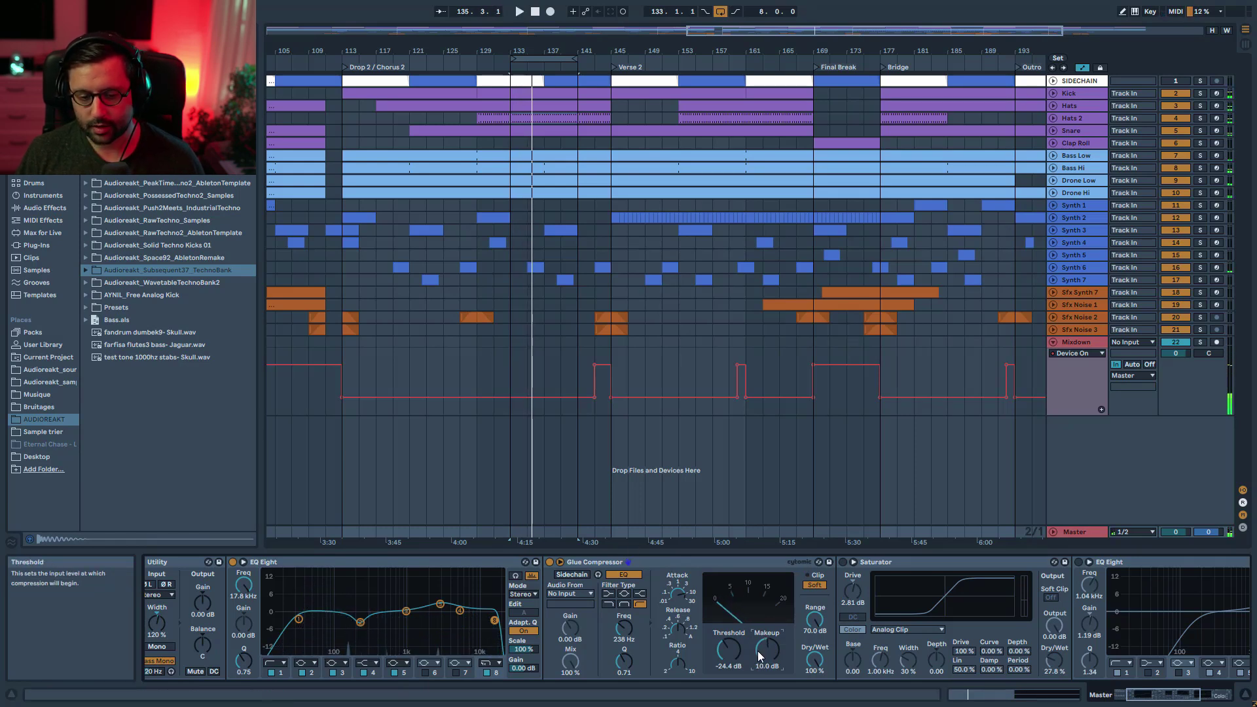
key(space)
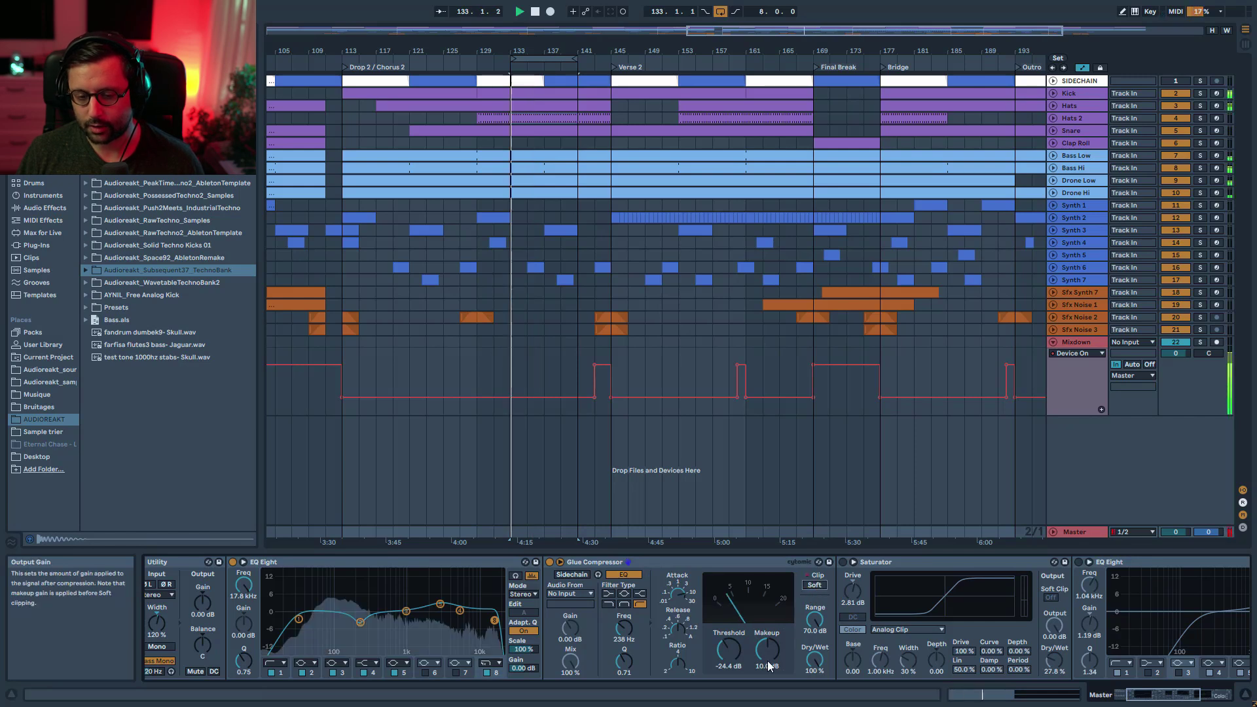
click(813, 585)
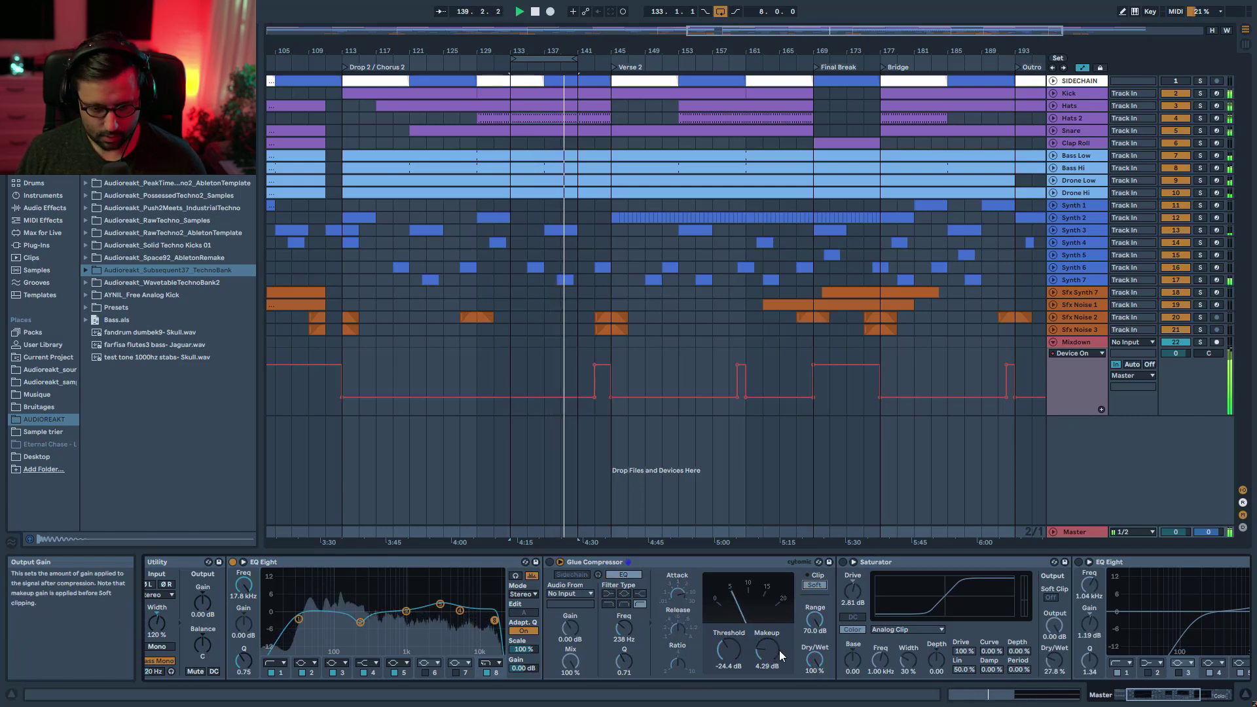
click(551, 562)
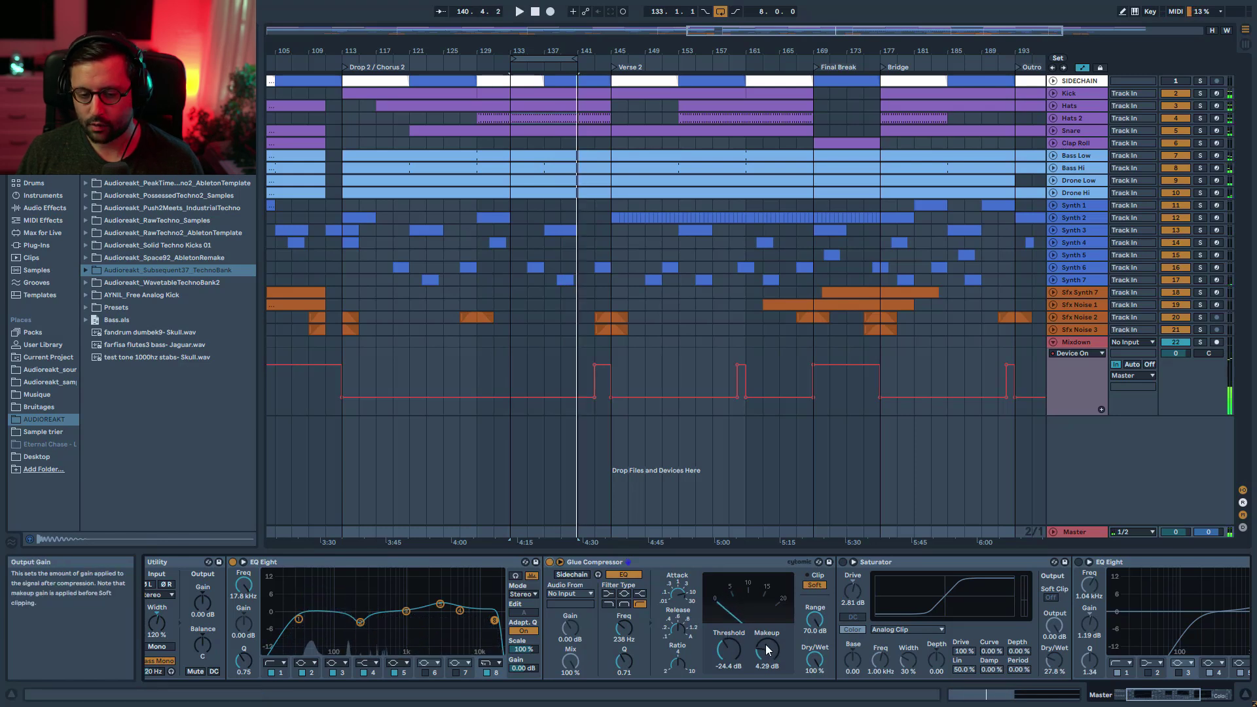
Step: Enable the Saturator and the M/S EQ Eight that follows it in the Master's mastering chain
click(843, 563)
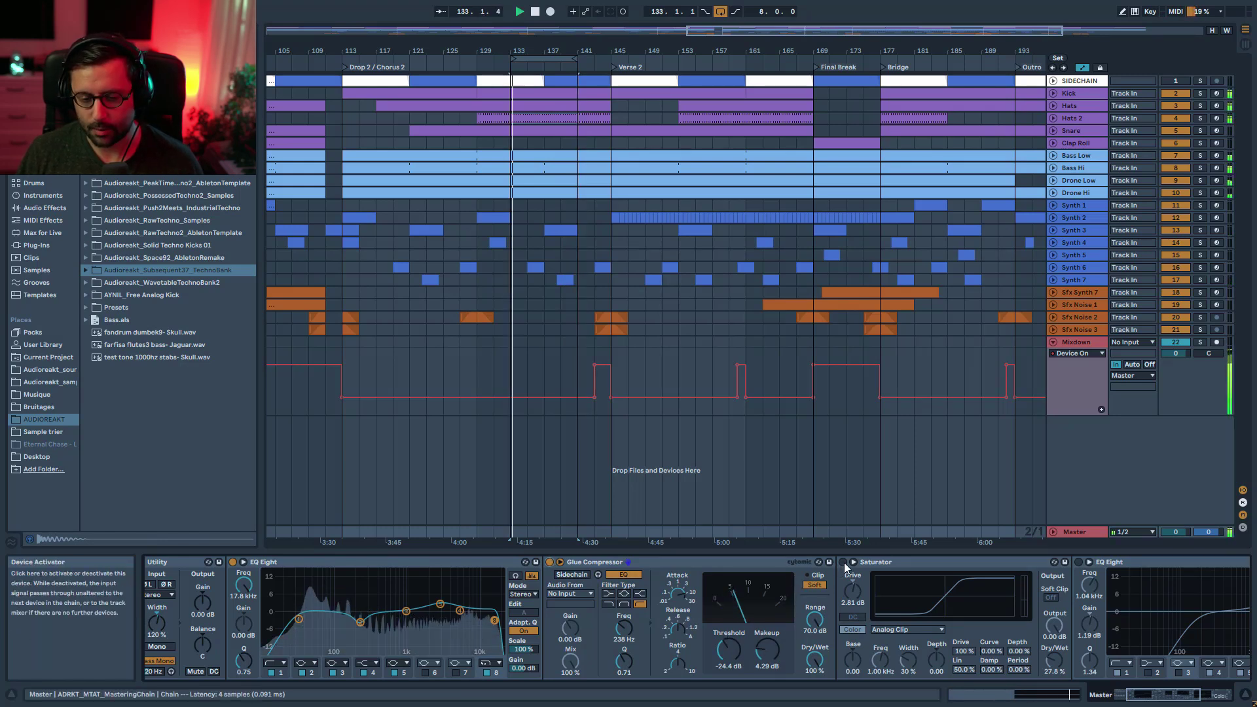
click(1143, 696)
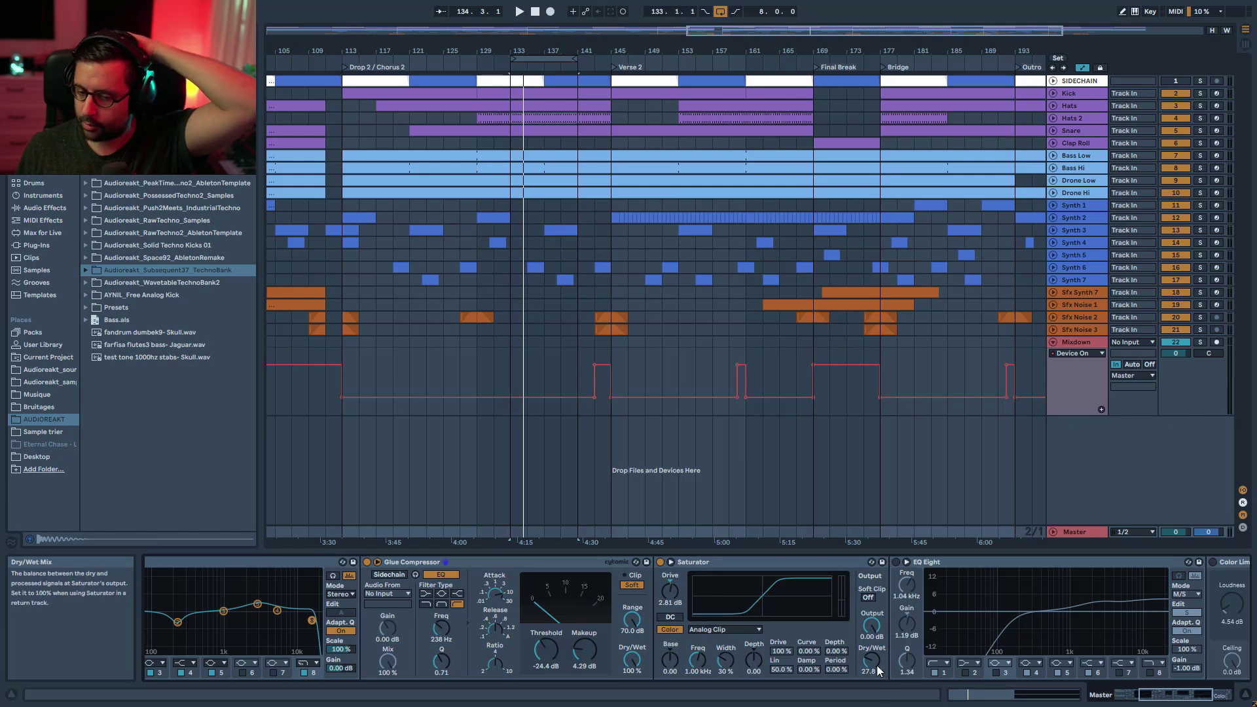
click(667, 562)
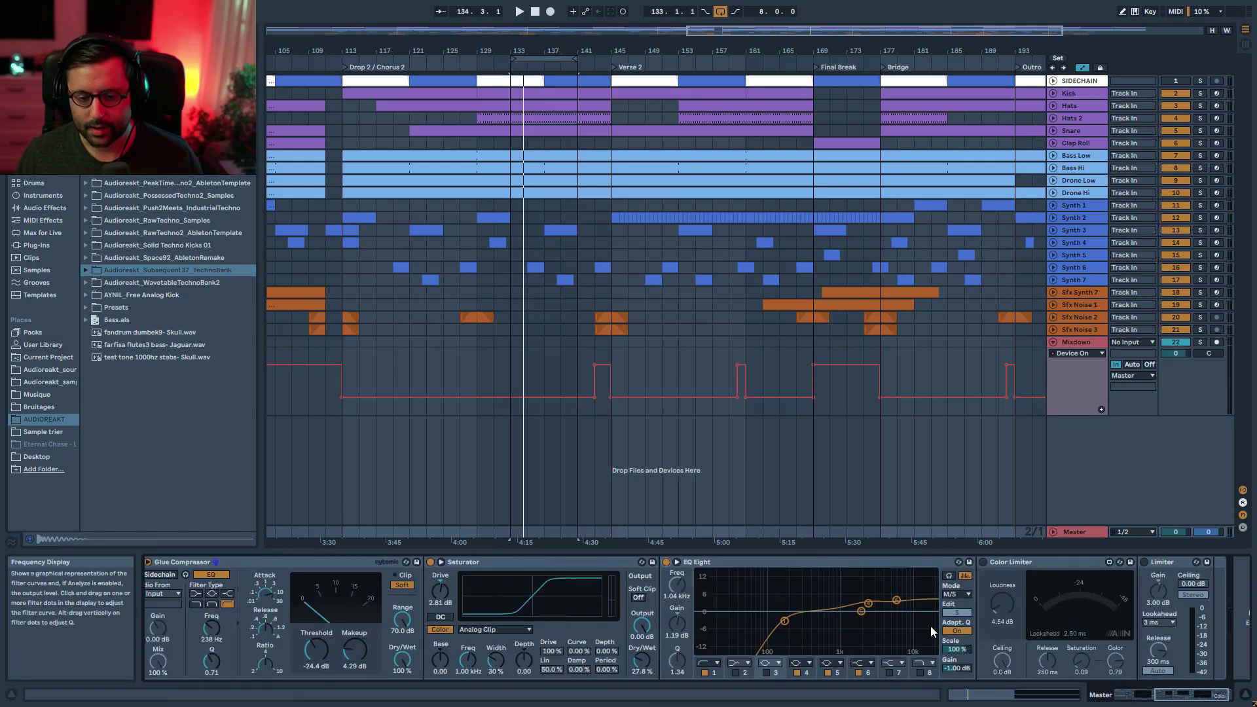
key(space)
click(955, 594)
click(956, 595)
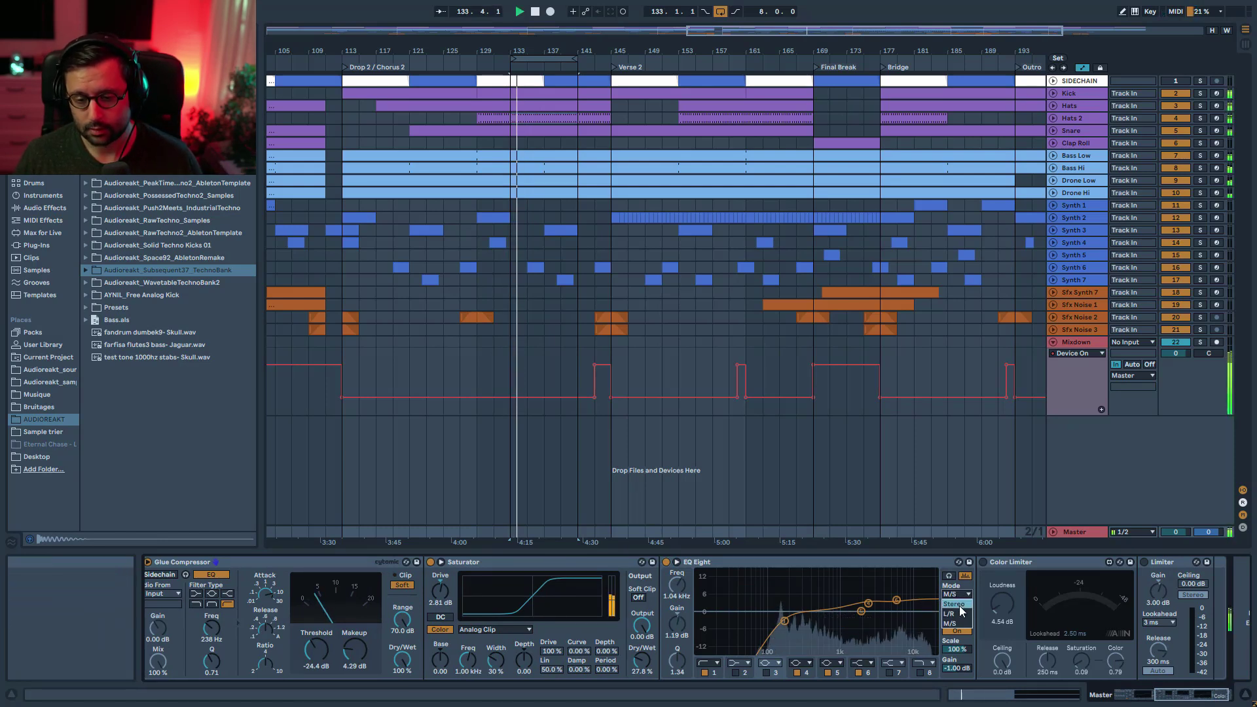
click(957, 612)
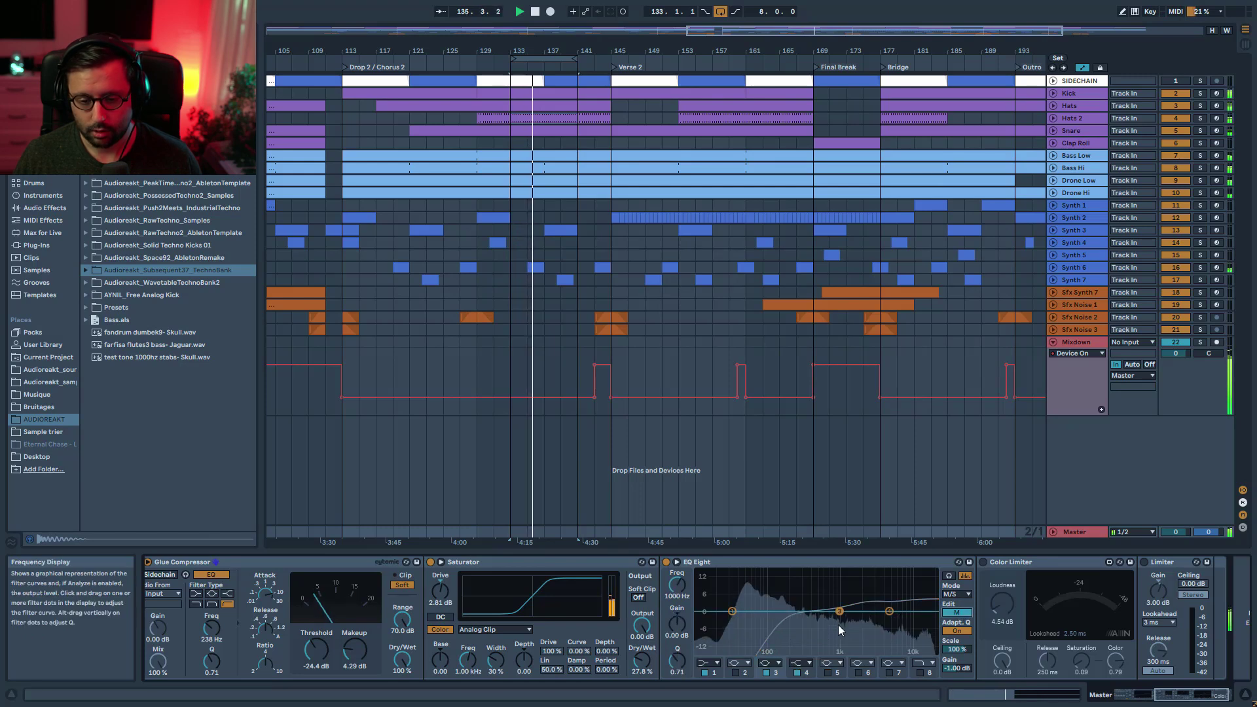
click(956, 612)
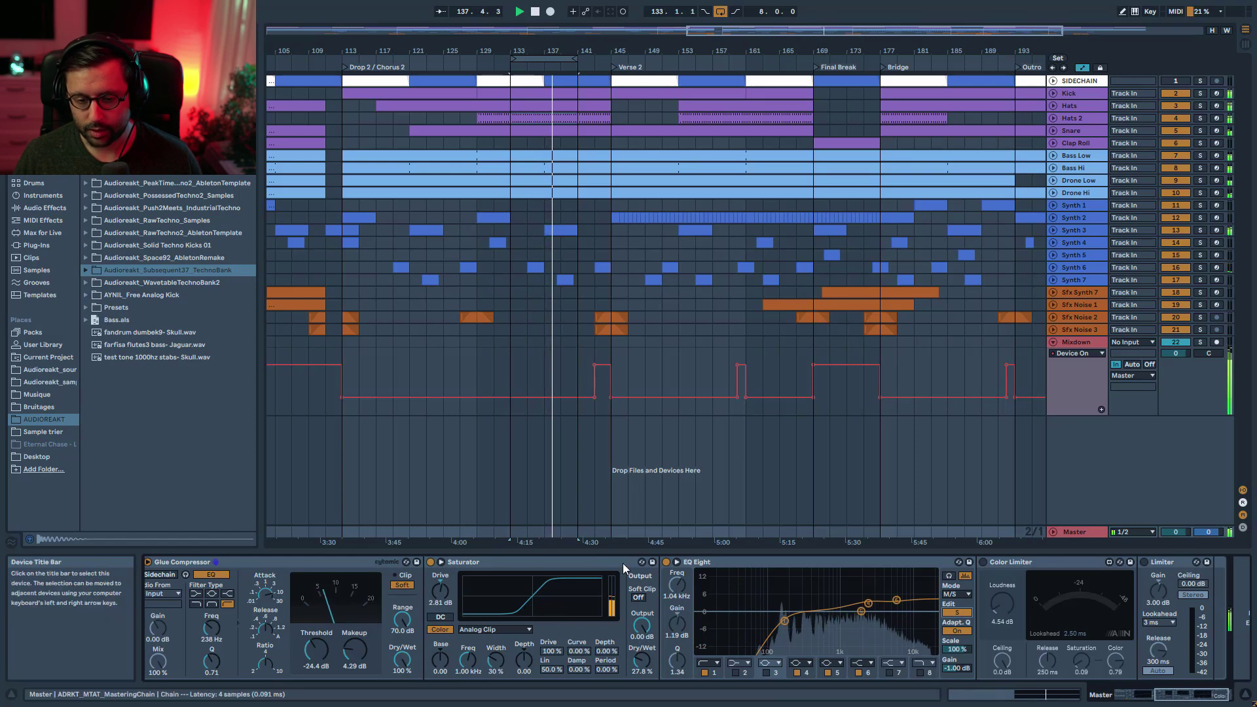
Step: Compare the M/S EQ Eight off and on during playback, leave it enabled and stop the loop
click(667, 561)
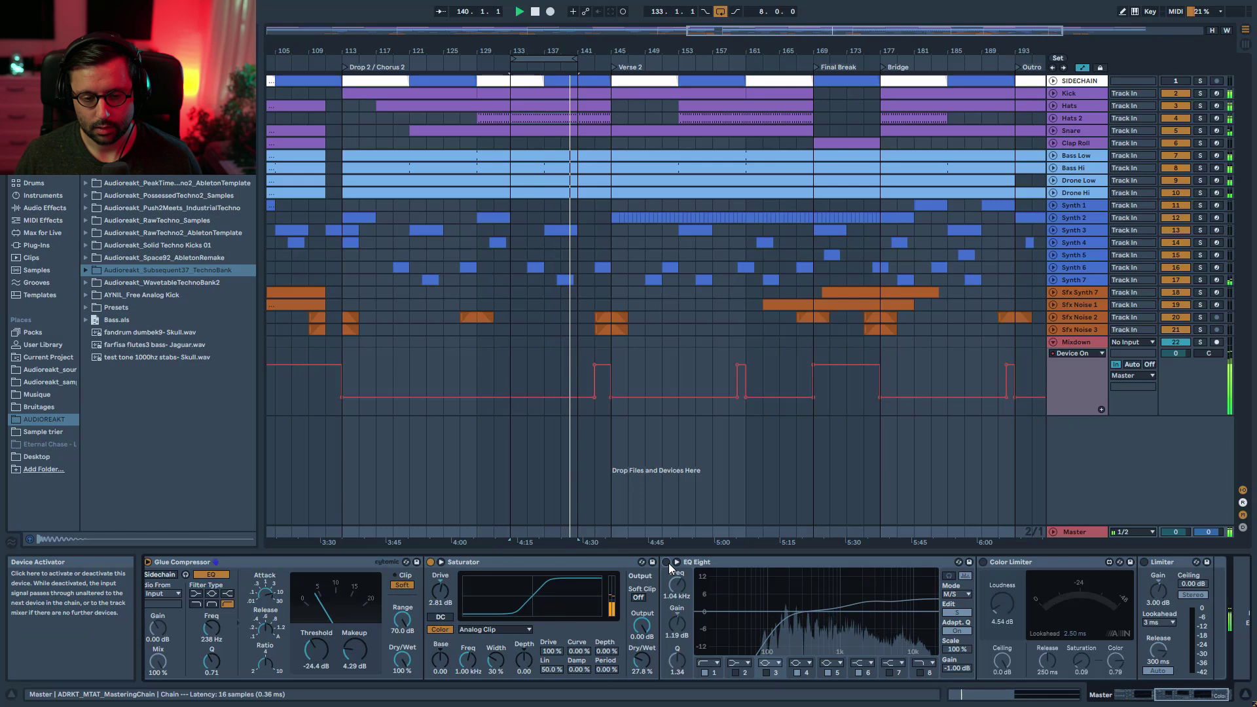
click(667, 561)
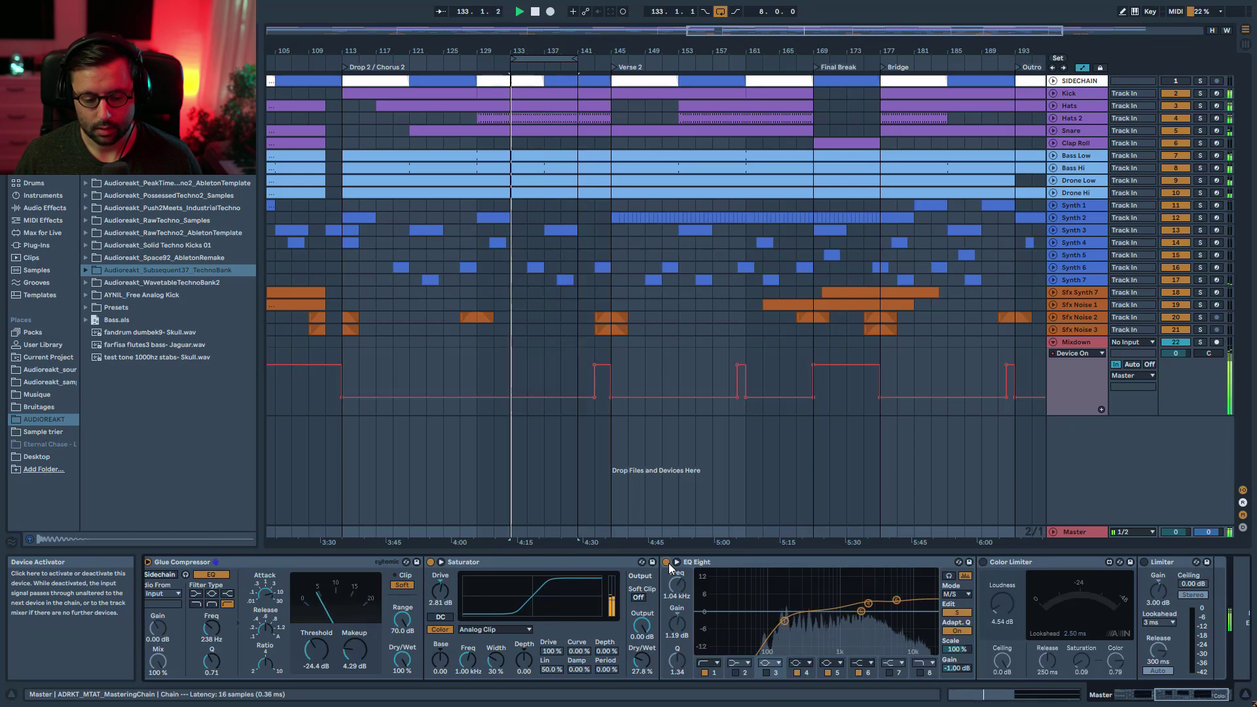
key(space)
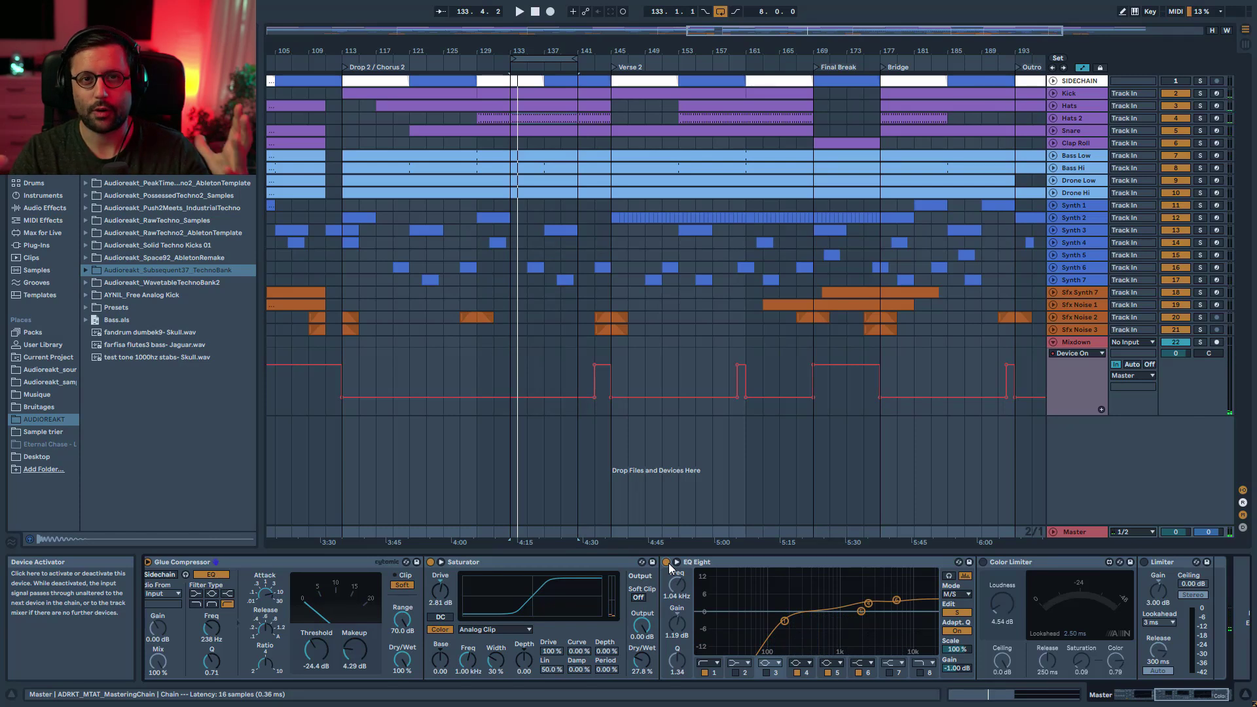
Step: Enable the Color Limiter on the Master and compare it off and on while the loop plays, leaving it active
click(982, 562)
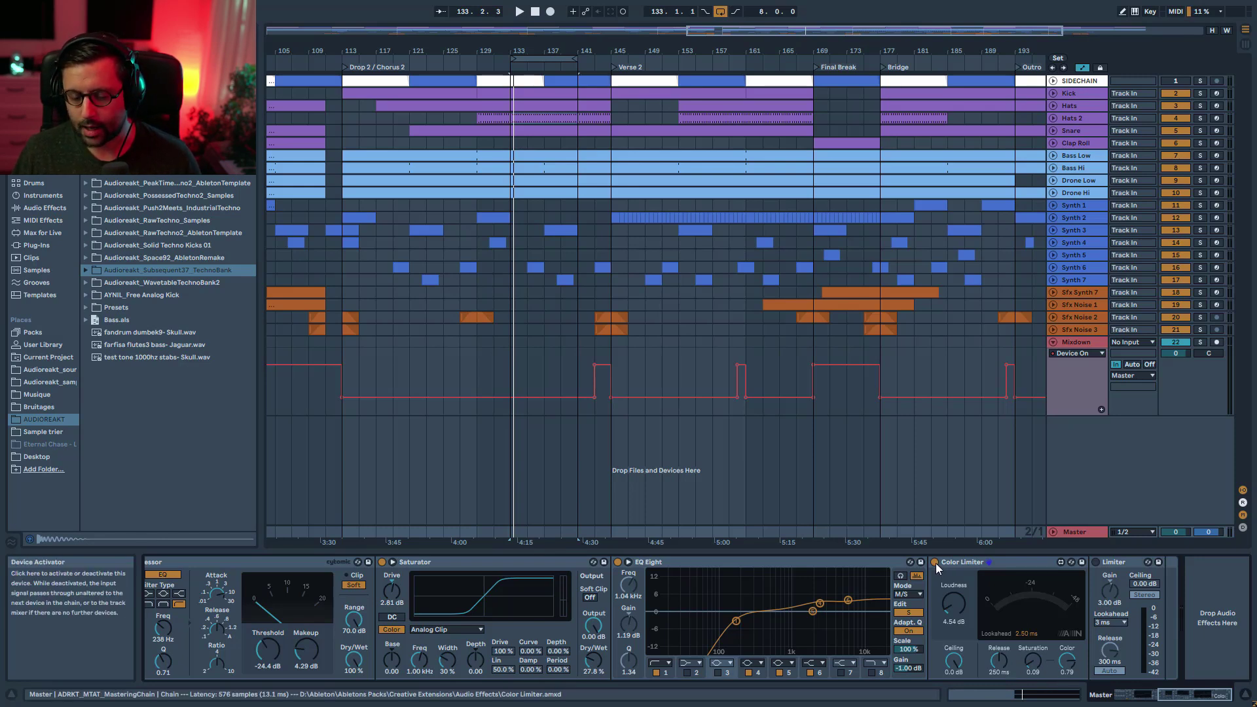
key(space)
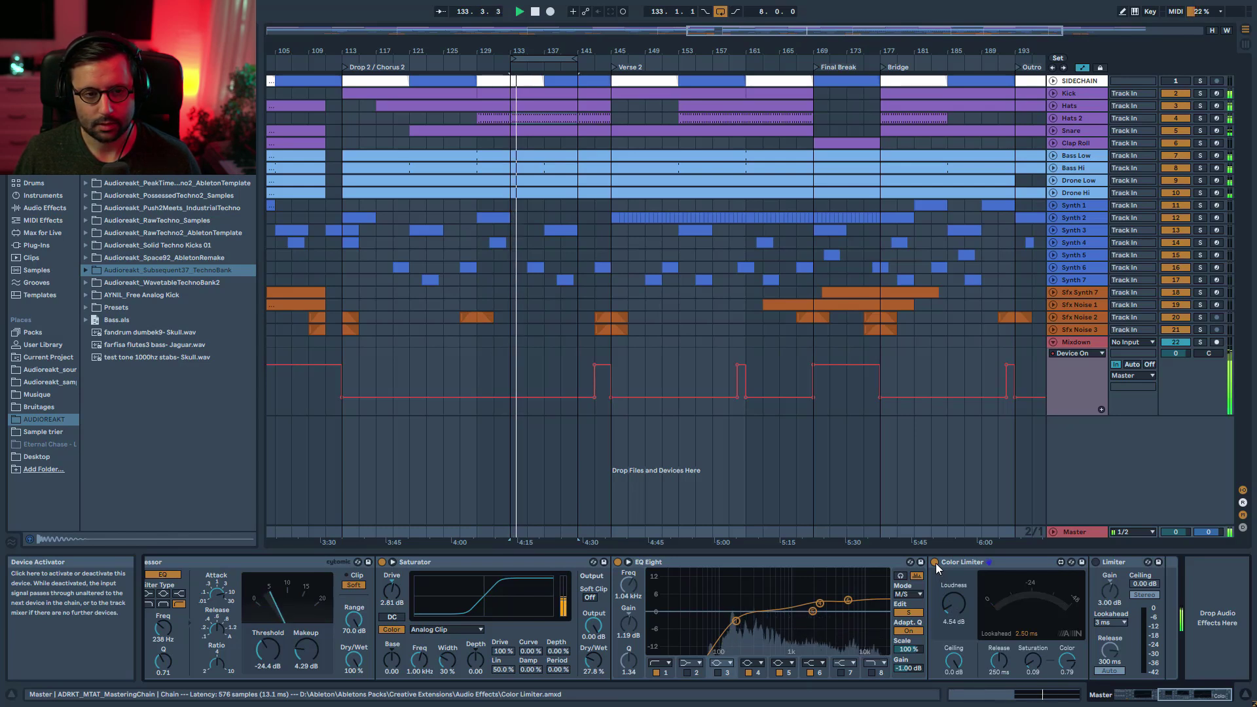
click(935, 562)
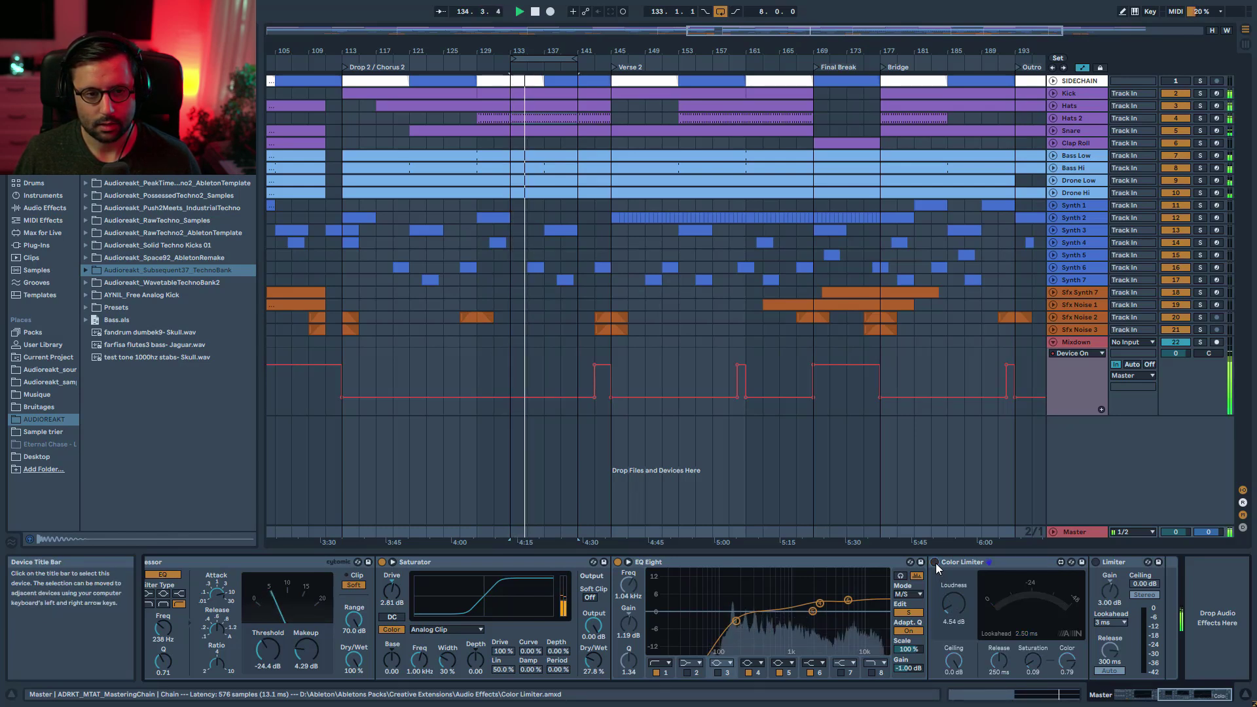
click(935, 563)
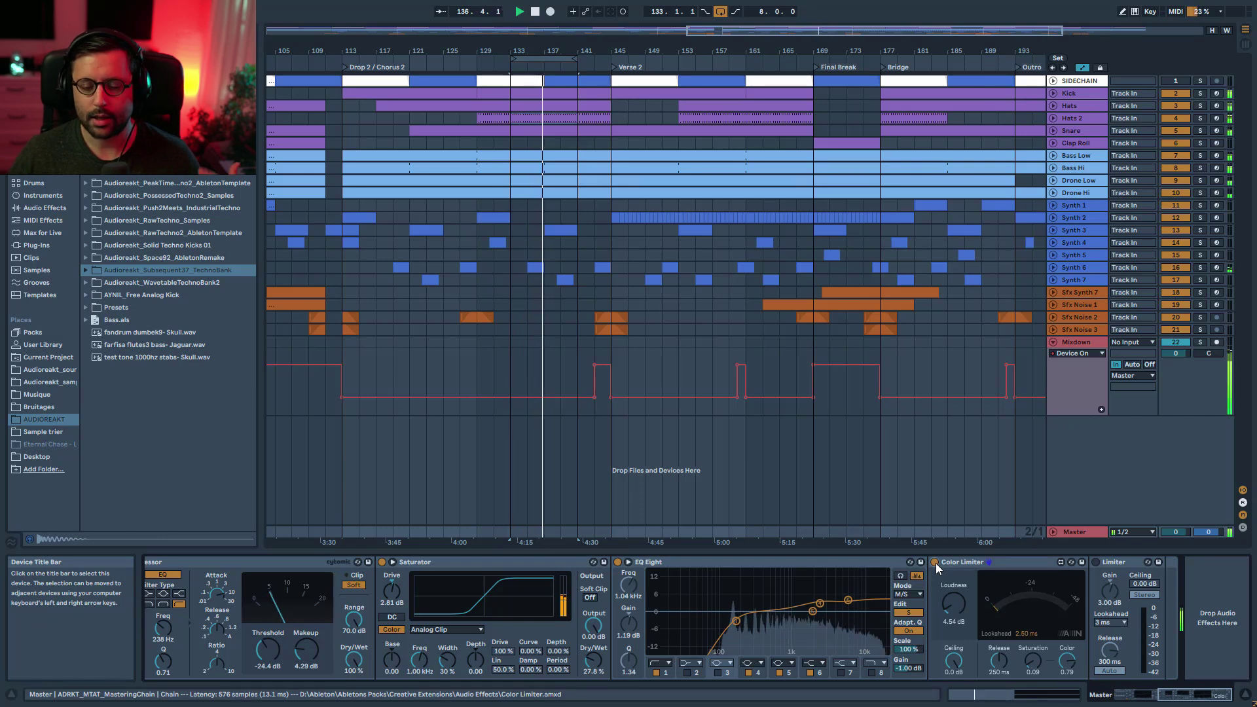
Step: Enable the final Limiter on the Master and set its ceiling to -0.3 dB
click(1095, 562)
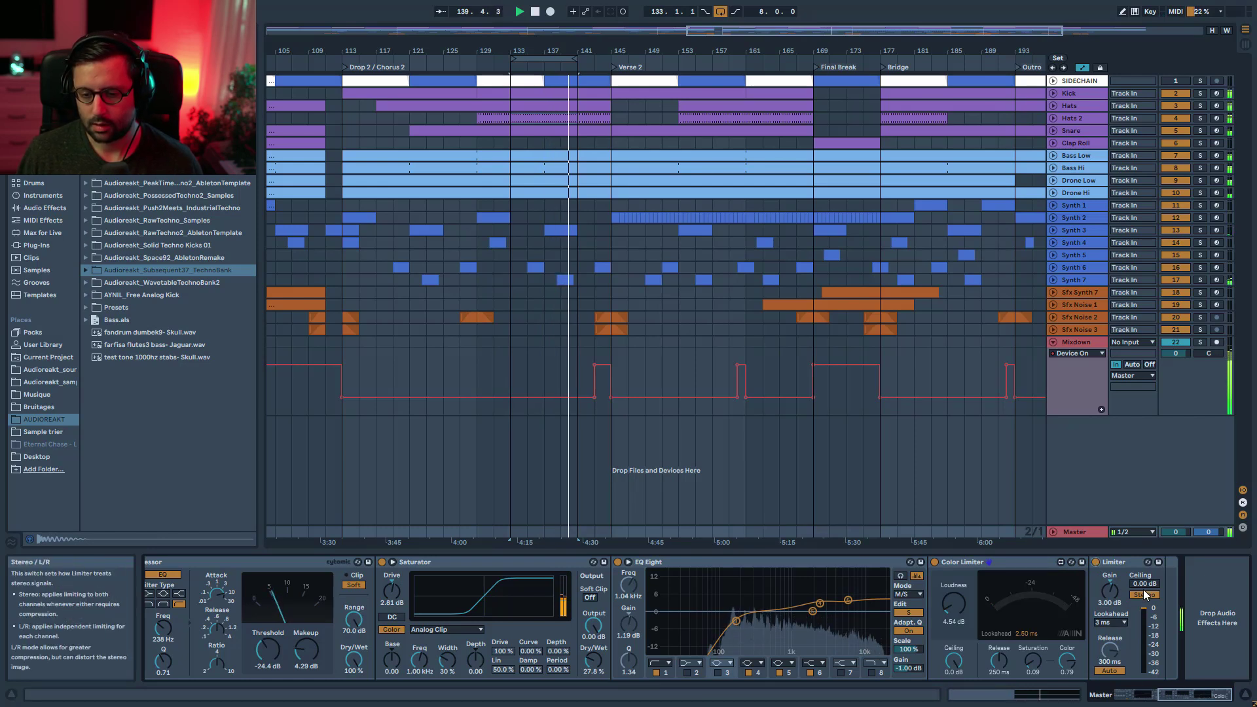
text(-0.3)
key(Return)
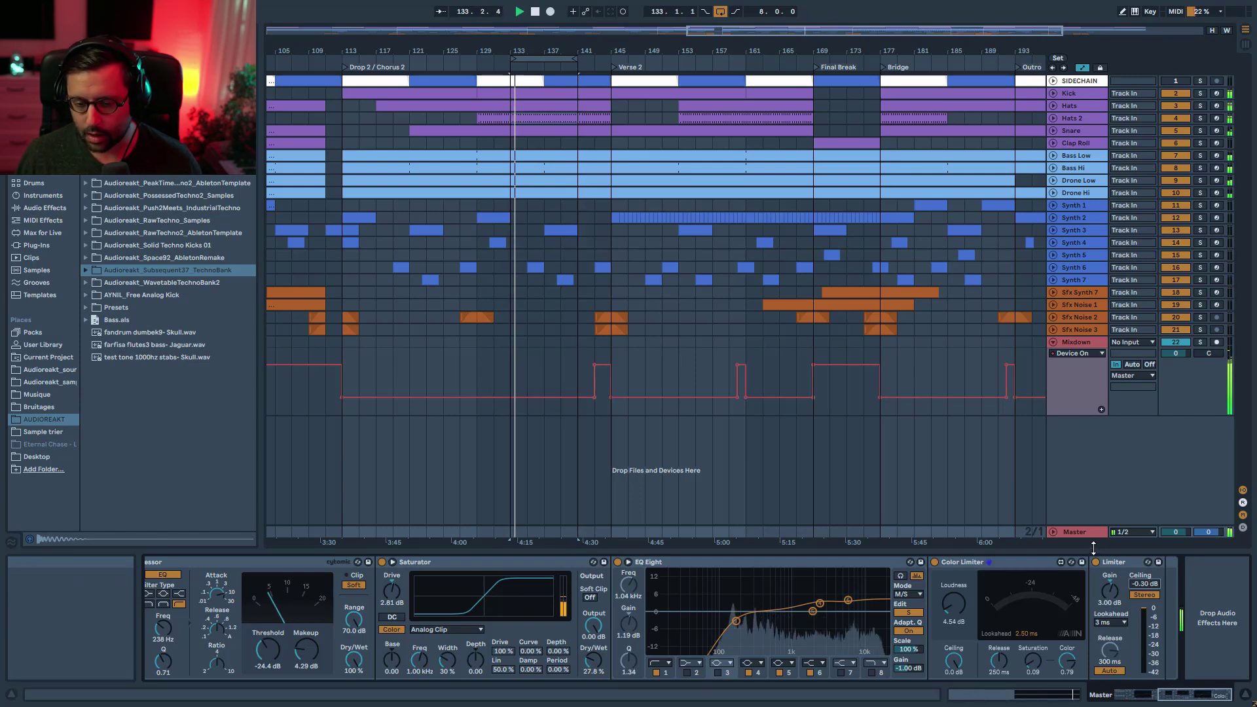
click(1121, 565)
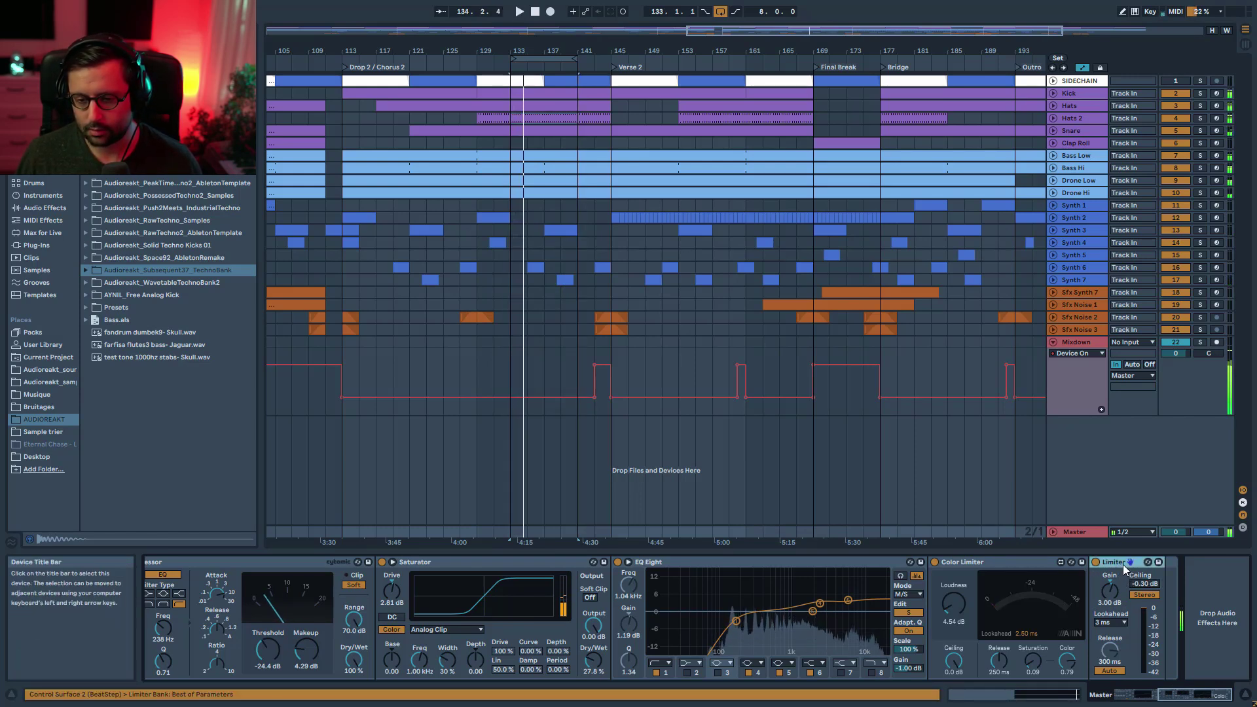
Step: Try a higher makeup gain on the Glue Compressor, restore it and check the Limiter at the end of the chain
click(1186, 697)
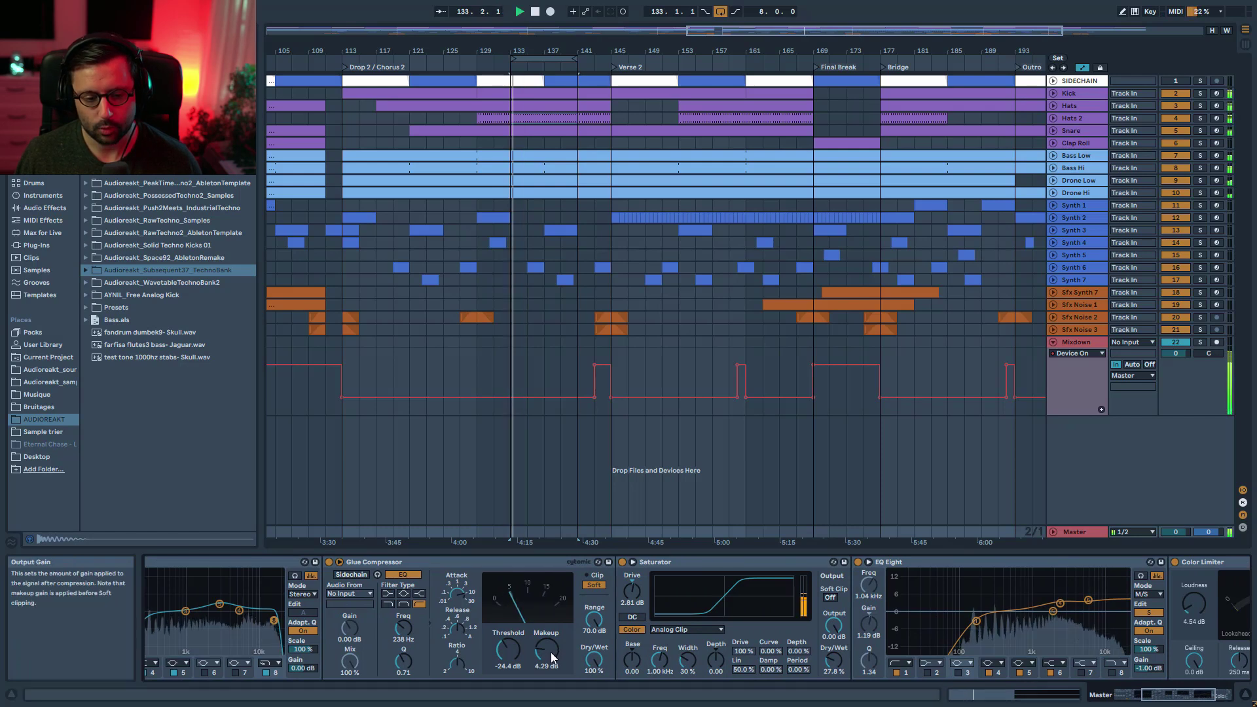
drag(550, 652, 550, 623)
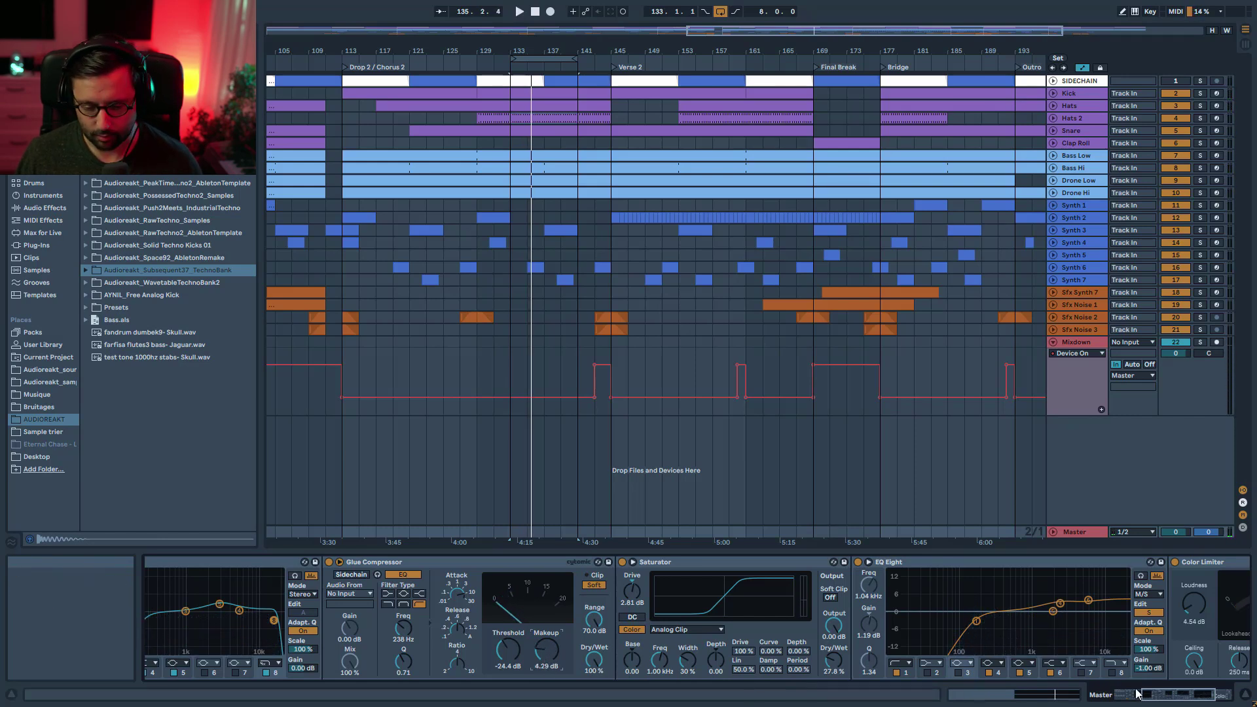
drag(1137, 694, 1184, 695)
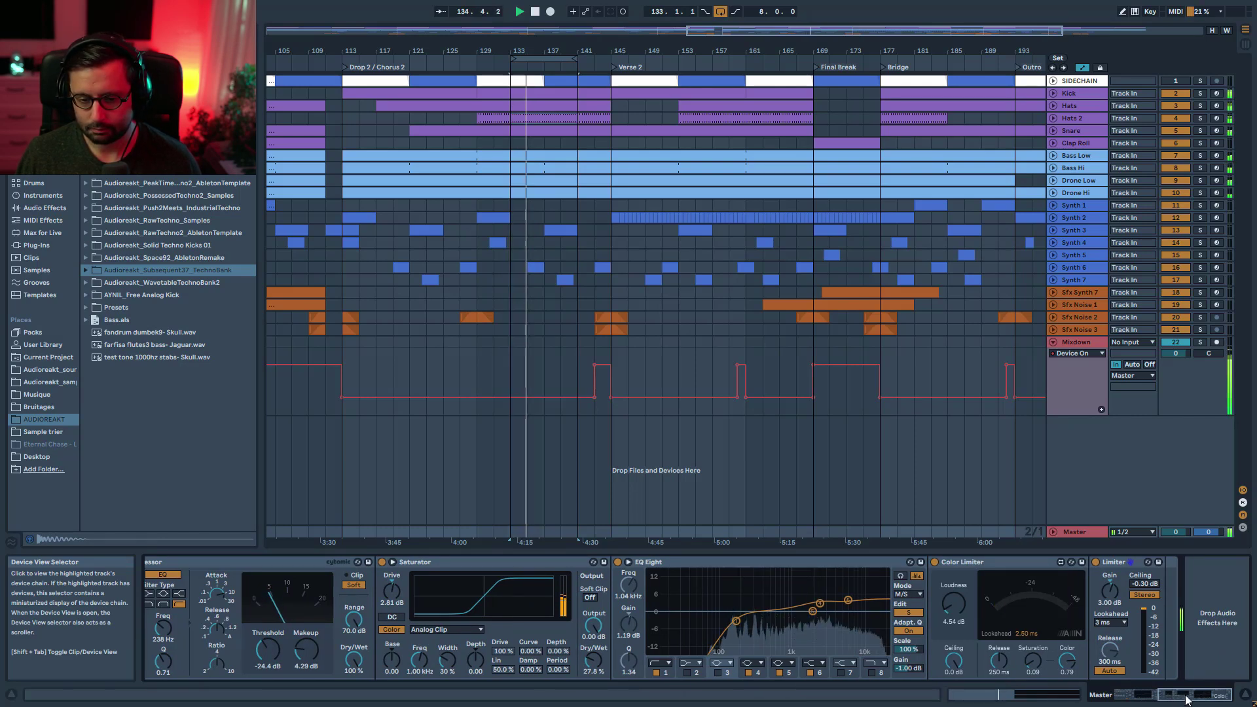
Step: Return to the start of the mastering chain, stop playback and hide the devices inside the rack
drag(1187, 699, 1140, 698)
key(space)
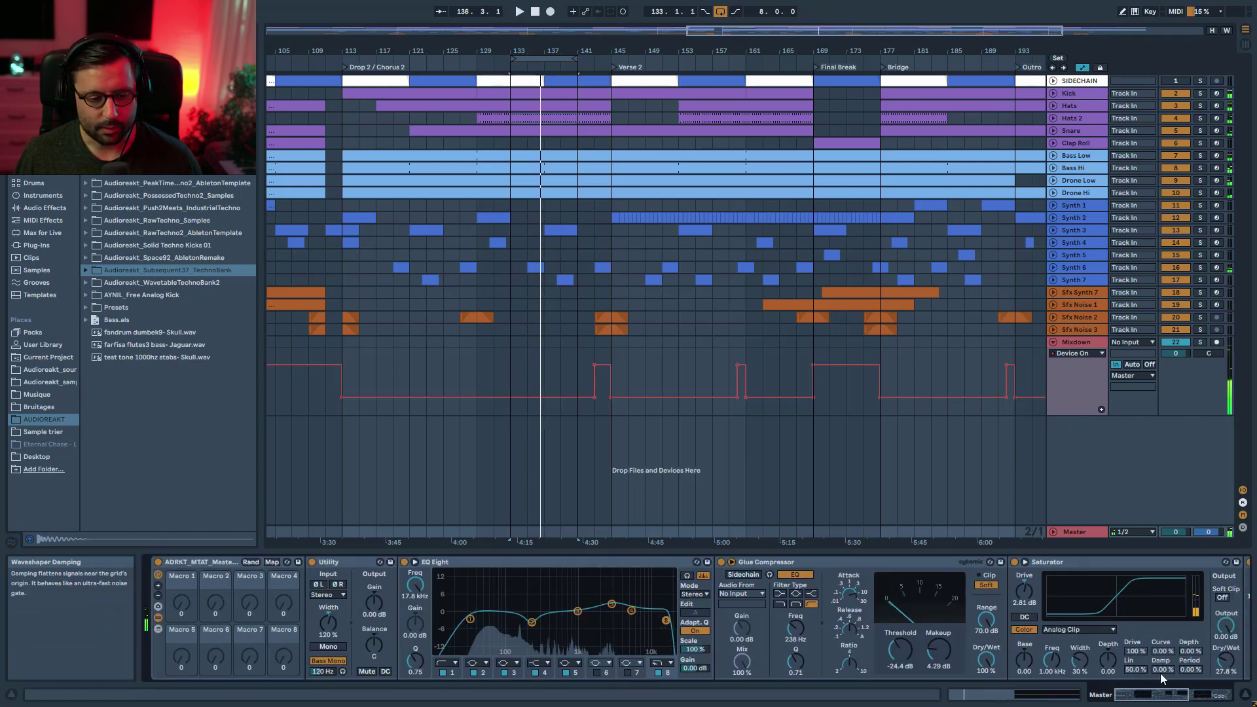
click(1234, 699)
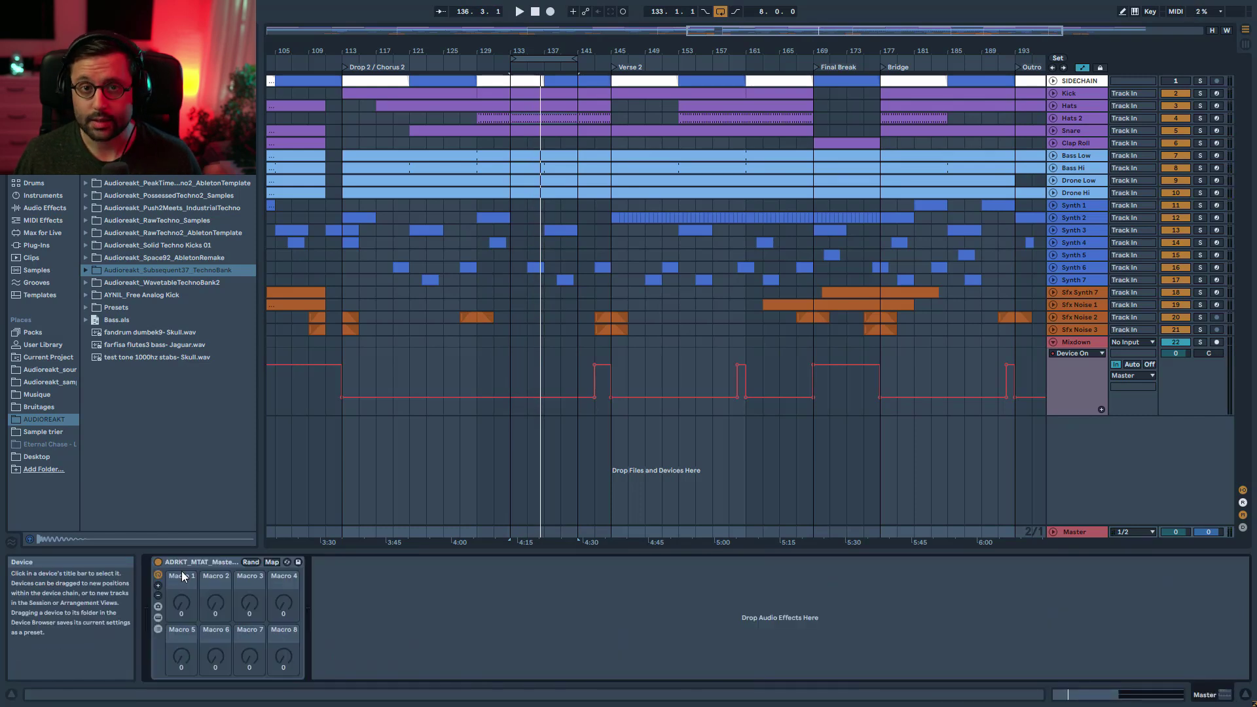